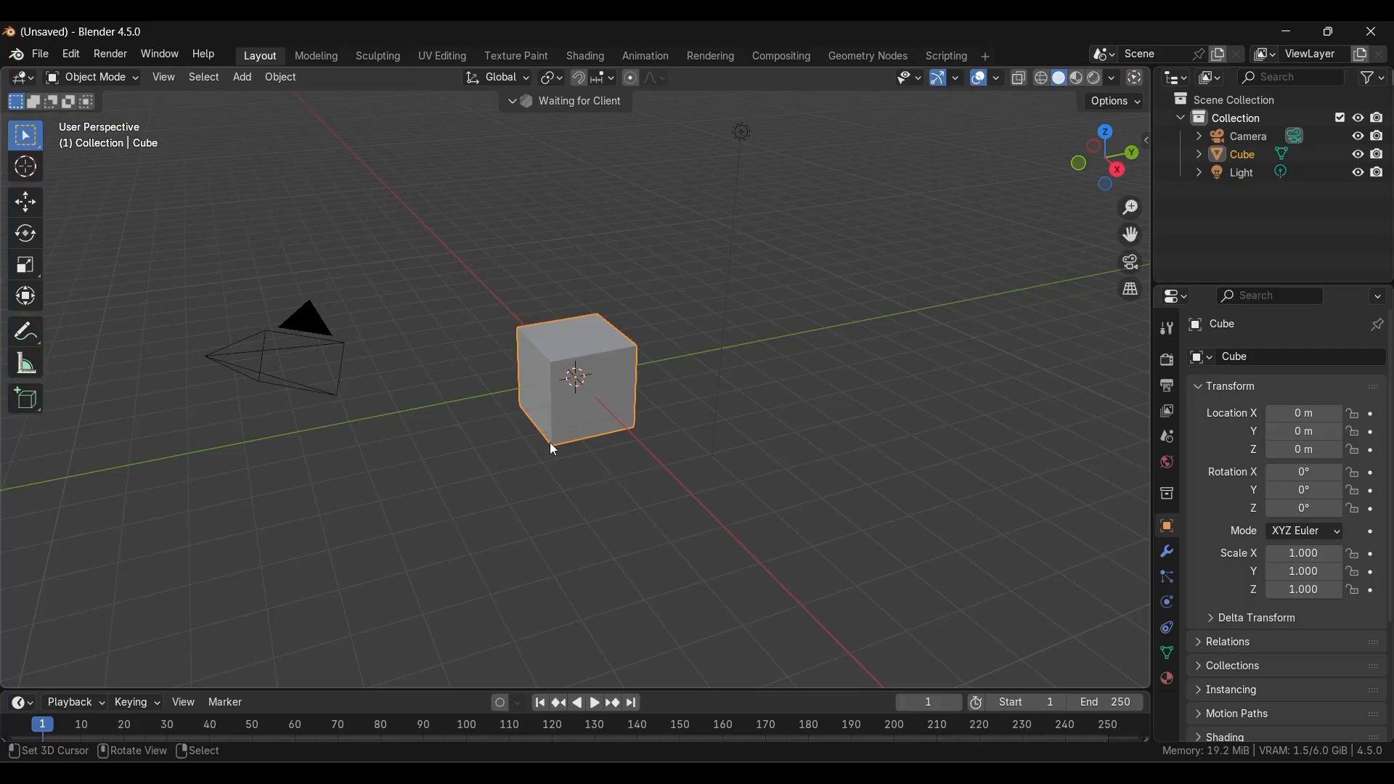
- Delete all of the default scene objects, including the cube, camera and light
{"action": "key", "text": "a"}
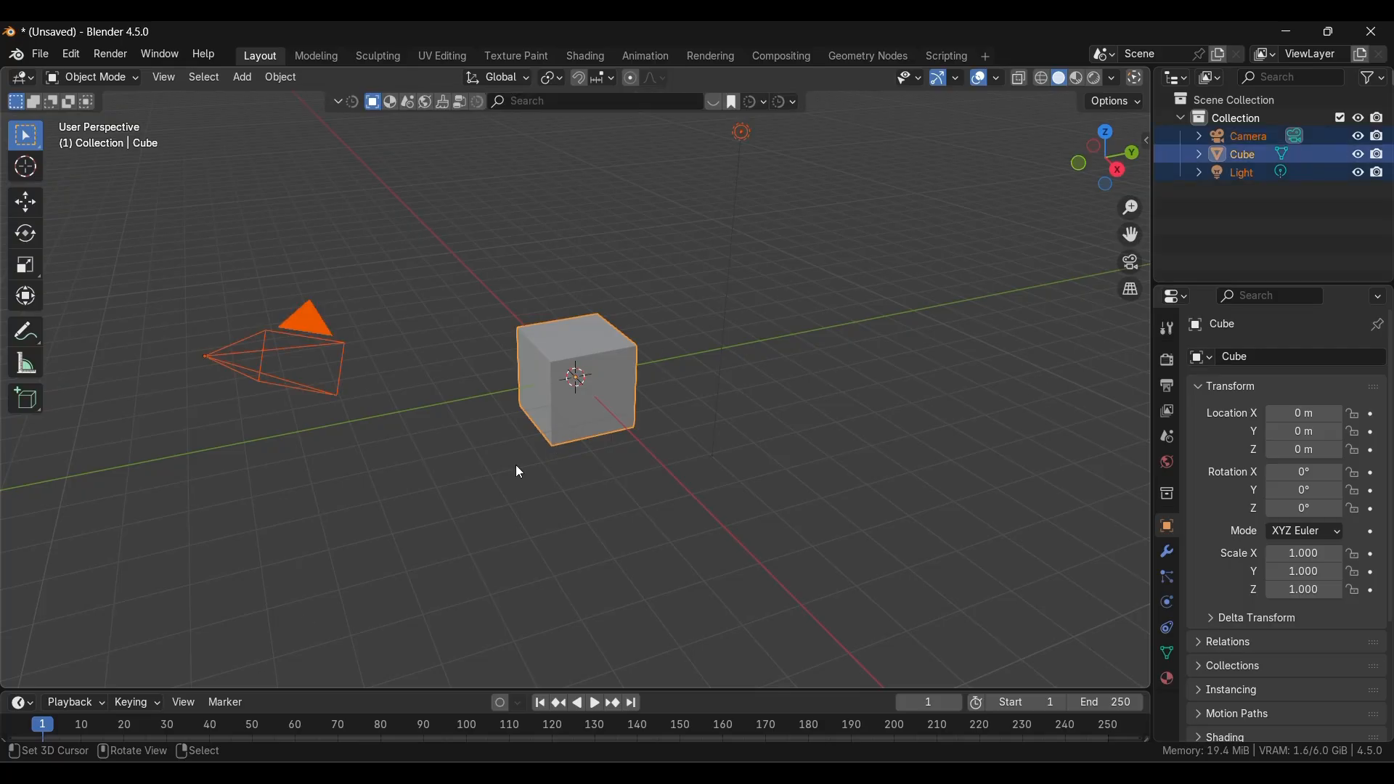
{"action": "key", "text": "Delete"}
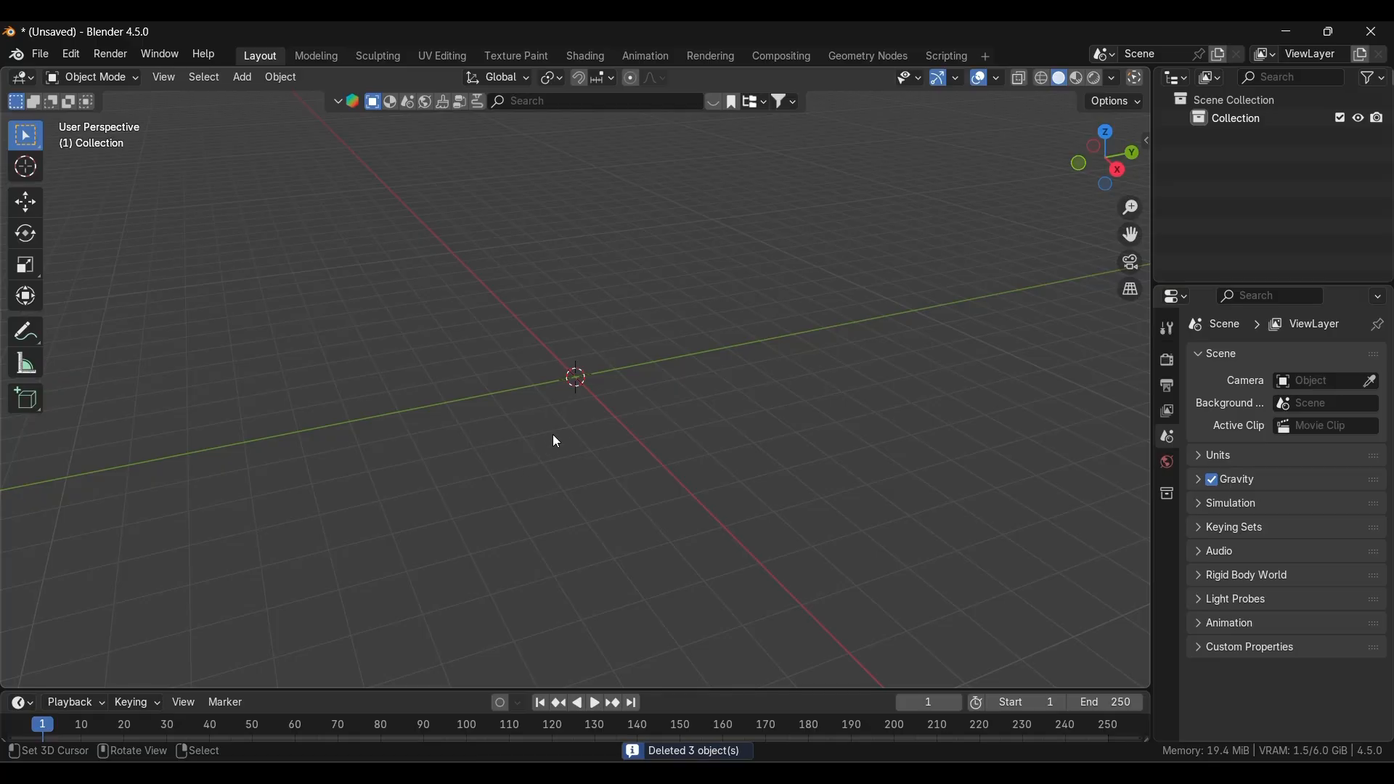
- Turn on the Screencast Keys display for the 3D viewport
{"action": "key", "text": "n"}
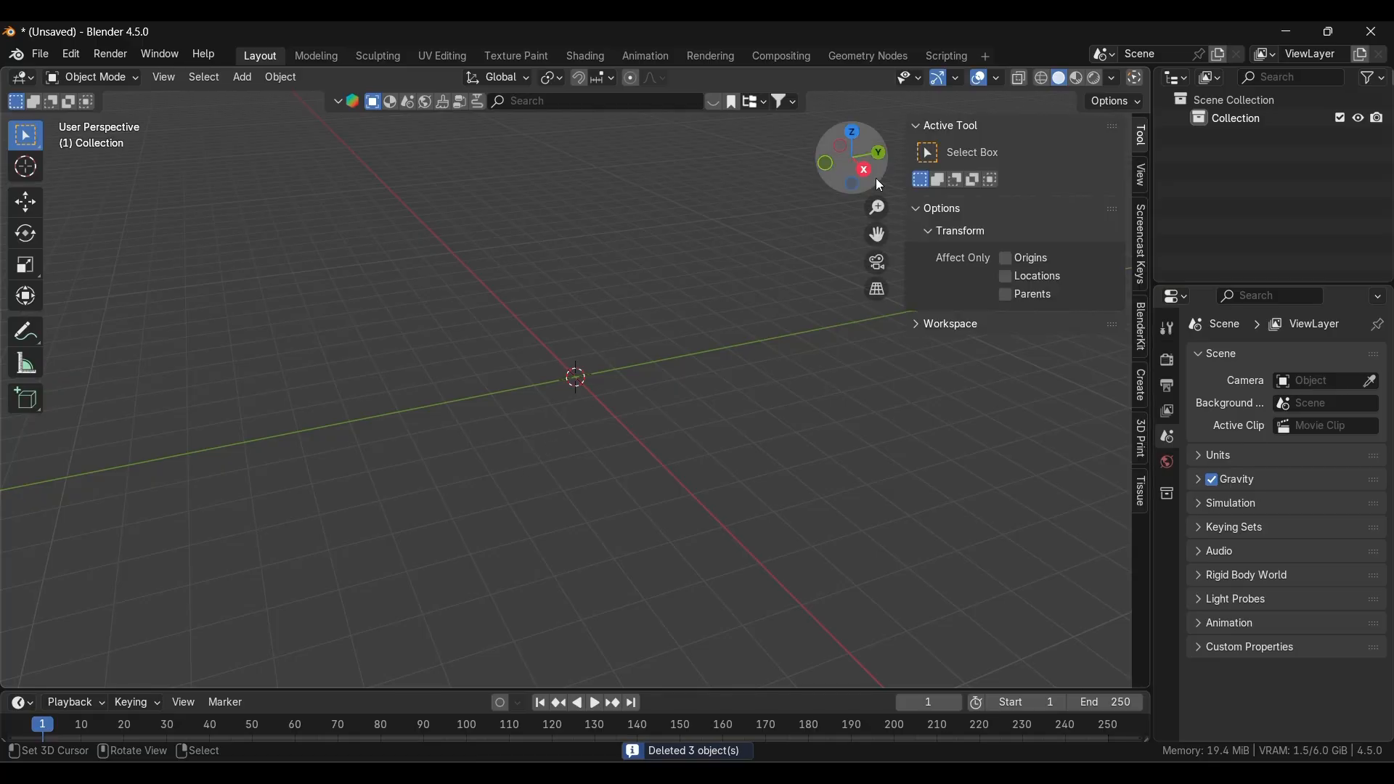
{"action": "left_click", "coordinate": [1143, 254]}
{"action": "left_click", "coordinate": [921, 125]}
{"action": "left_click", "coordinate": [930, 128]}
{"action": "key", "text": "n"}
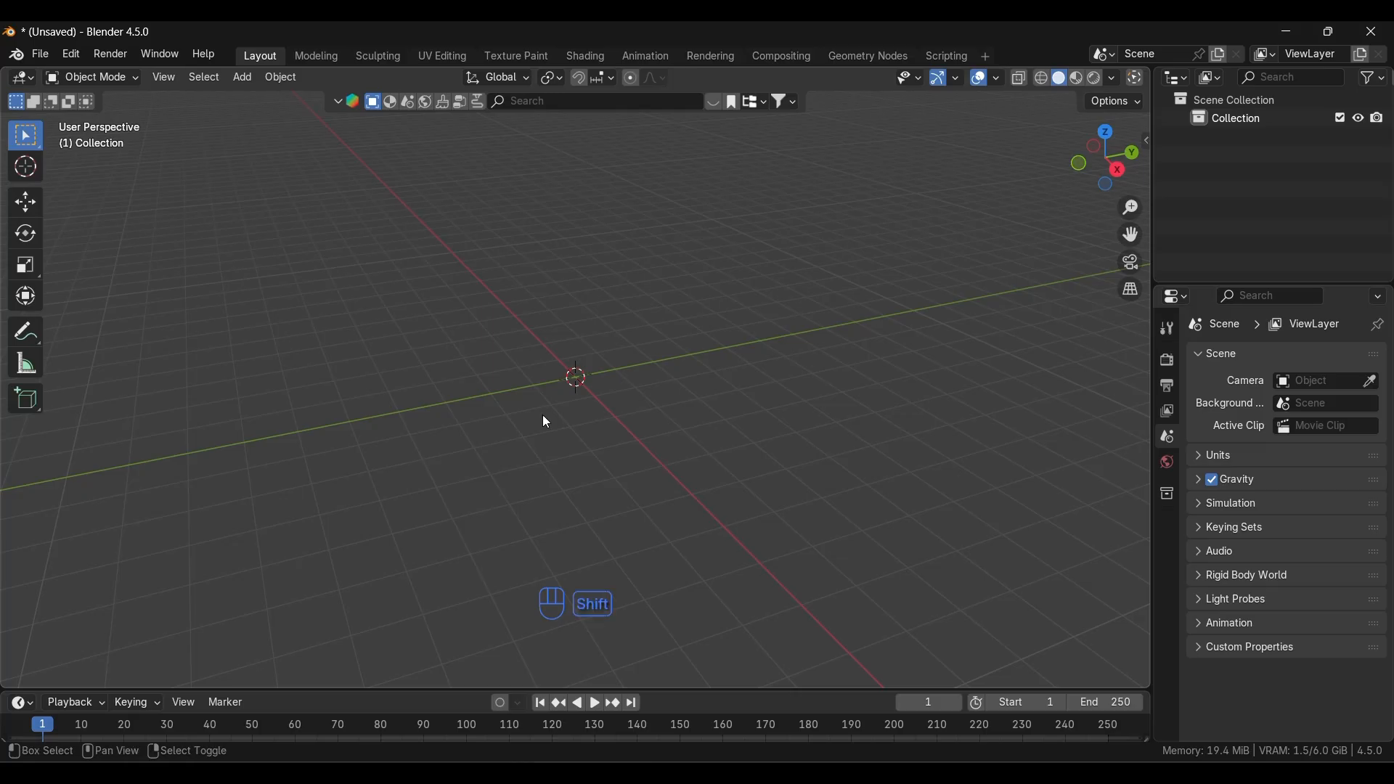
- Add an ico sphere mesh at the world origin and enter Edit Mode on it
{"action": "key", "text": "shift+a"}
{"action": "mouse_move", "coordinate": [523, 392]}
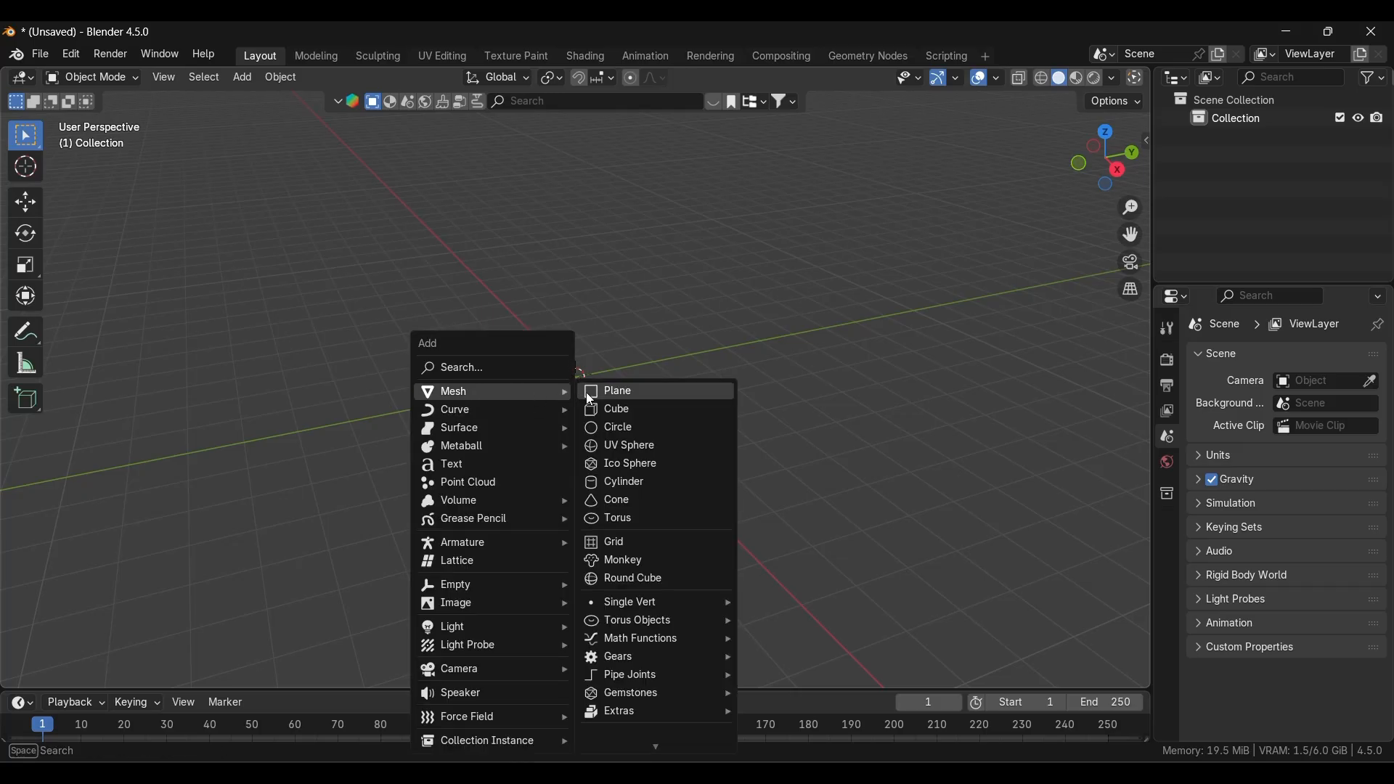
{"action": "left_click", "coordinate": [630, 464]}
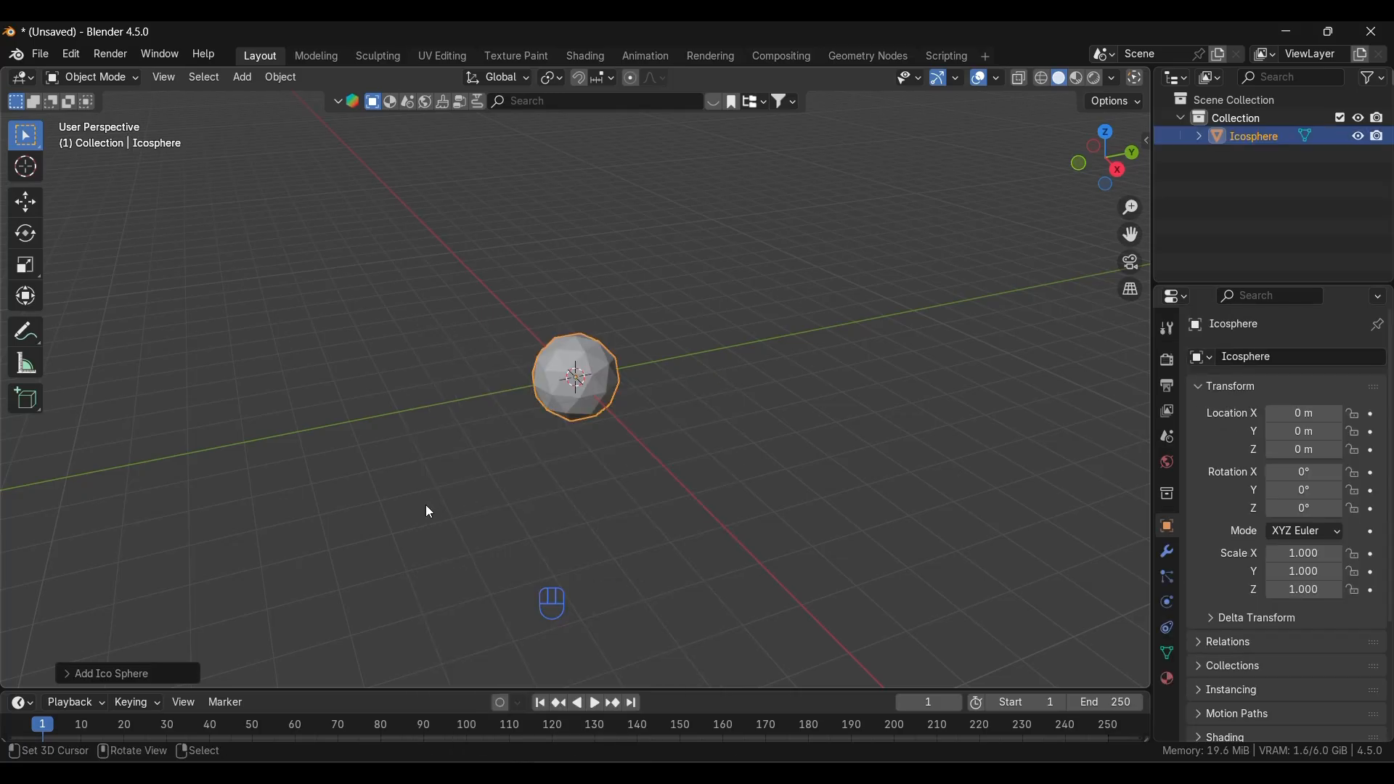
{"action": "key", "text": "Tab"}
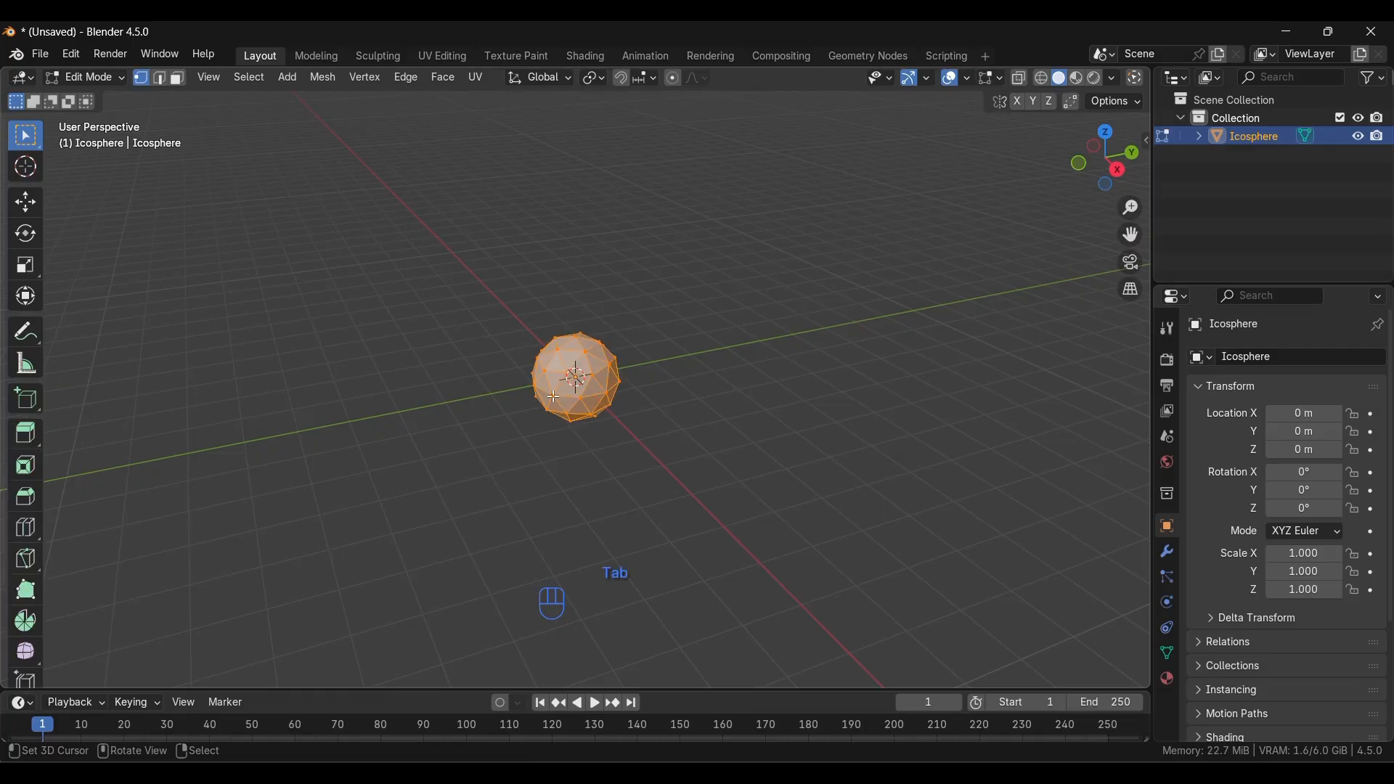
{"action": "left_click", "coordinate": [586, 352]}
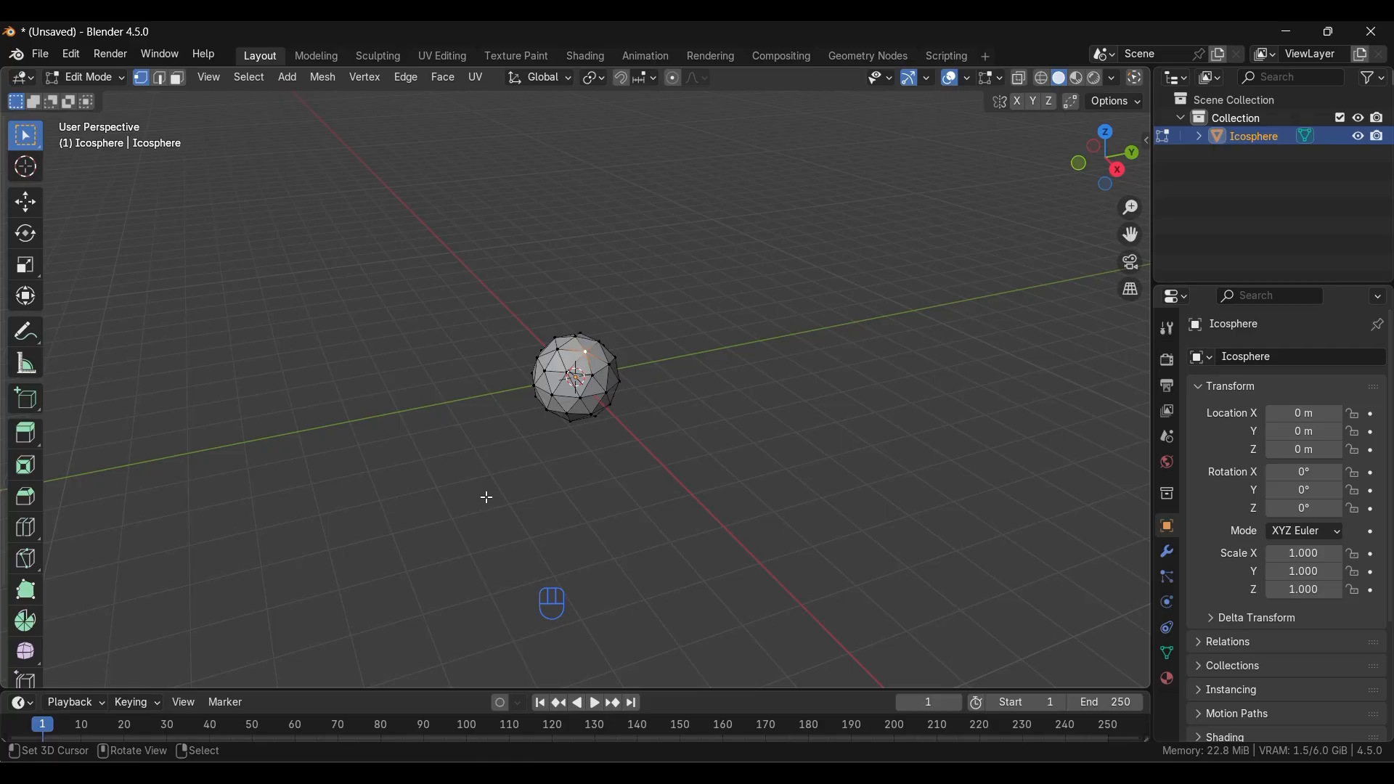
{"action": "key", "text": "g"}
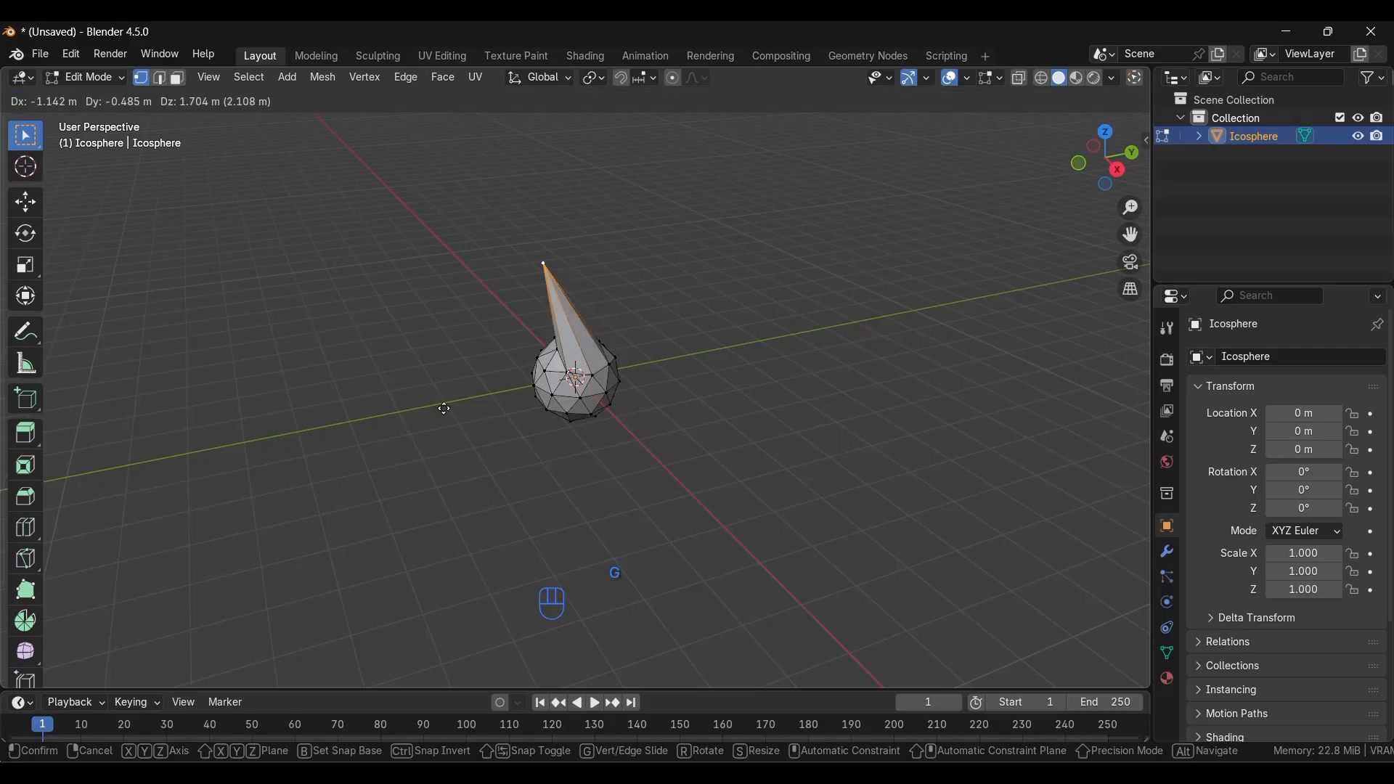
{"action": "right_click", "coordinate": [493, 490]}
{"action": "right_click", "coordinate": [493, 492]}
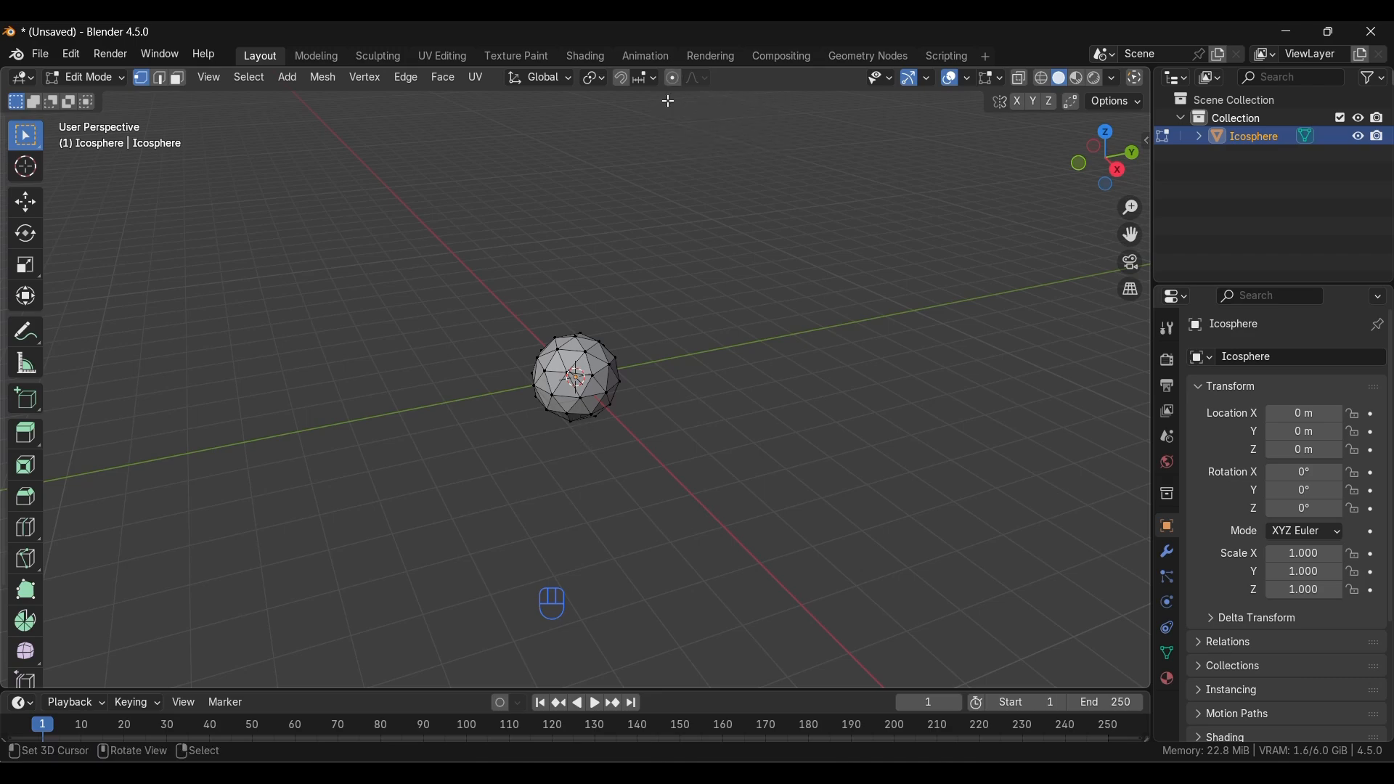
- Enable proportional editing, pull the icosphere's top vertex upward with a radius of about 2.14 m to stretch the mesh, and return to Object Mode
{"action": "key", "text": "o"}
{"action": "middle_click_drag", "start_coordinate": [653, 523], "coordinate": [581, 494]}
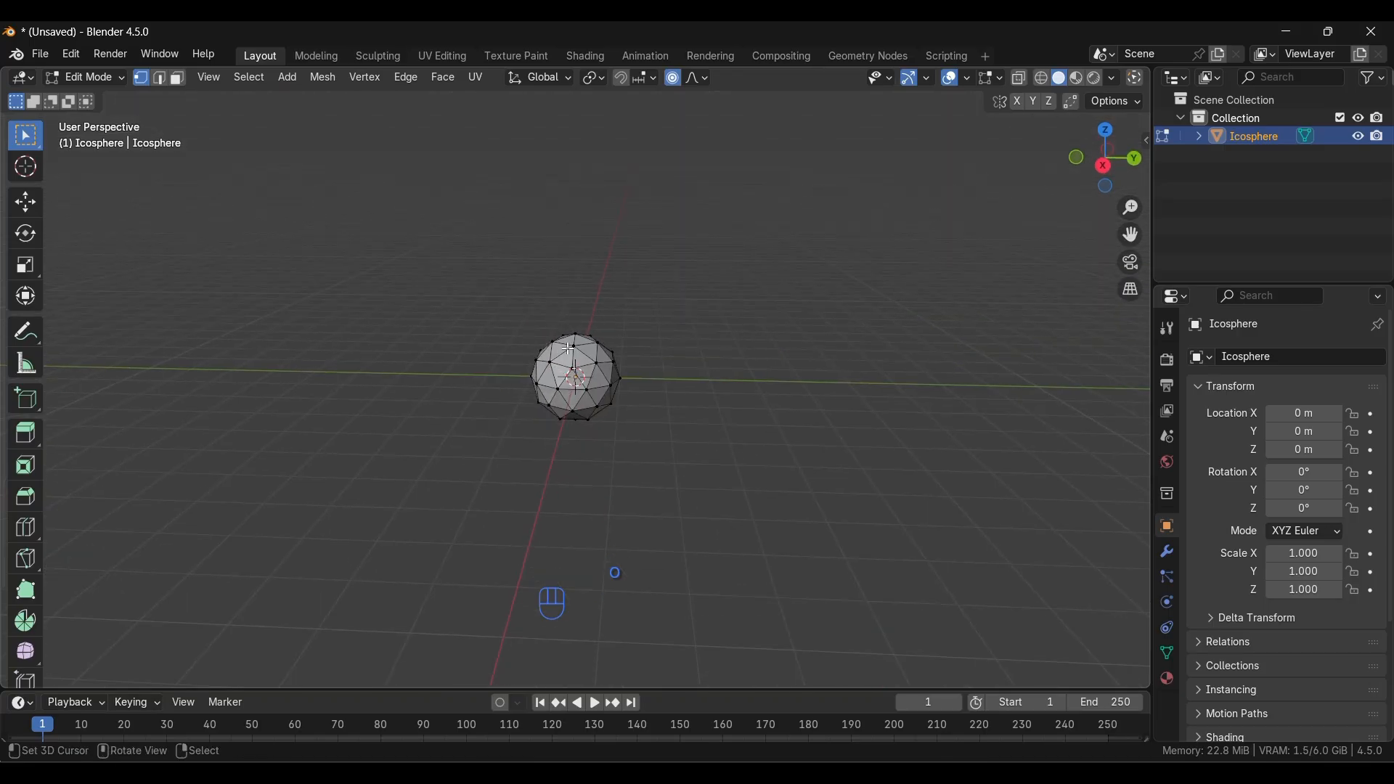
{"action": "key", "text": "g"}
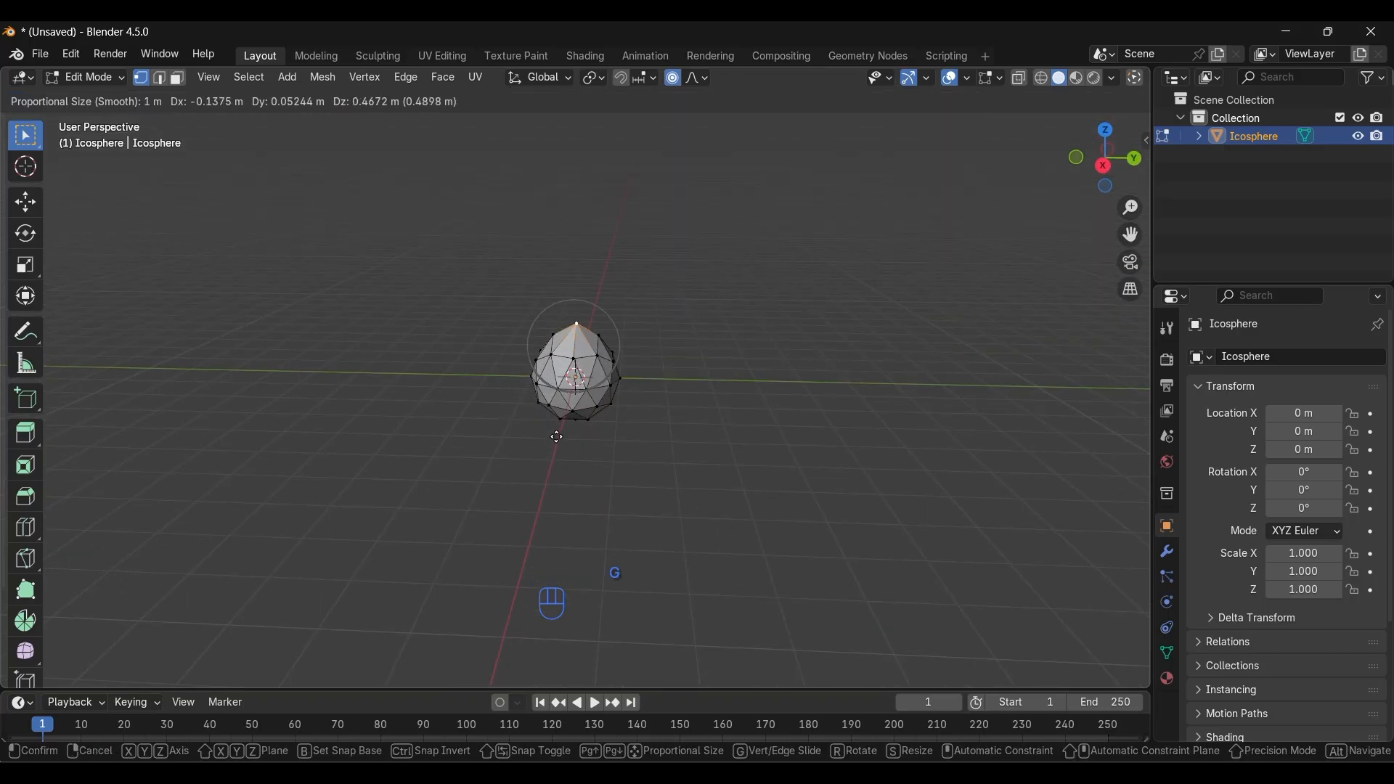
{"action": "scroll", "coordinate": [557, 437], "scroll_direction": "down", "scroll_amount": 6}
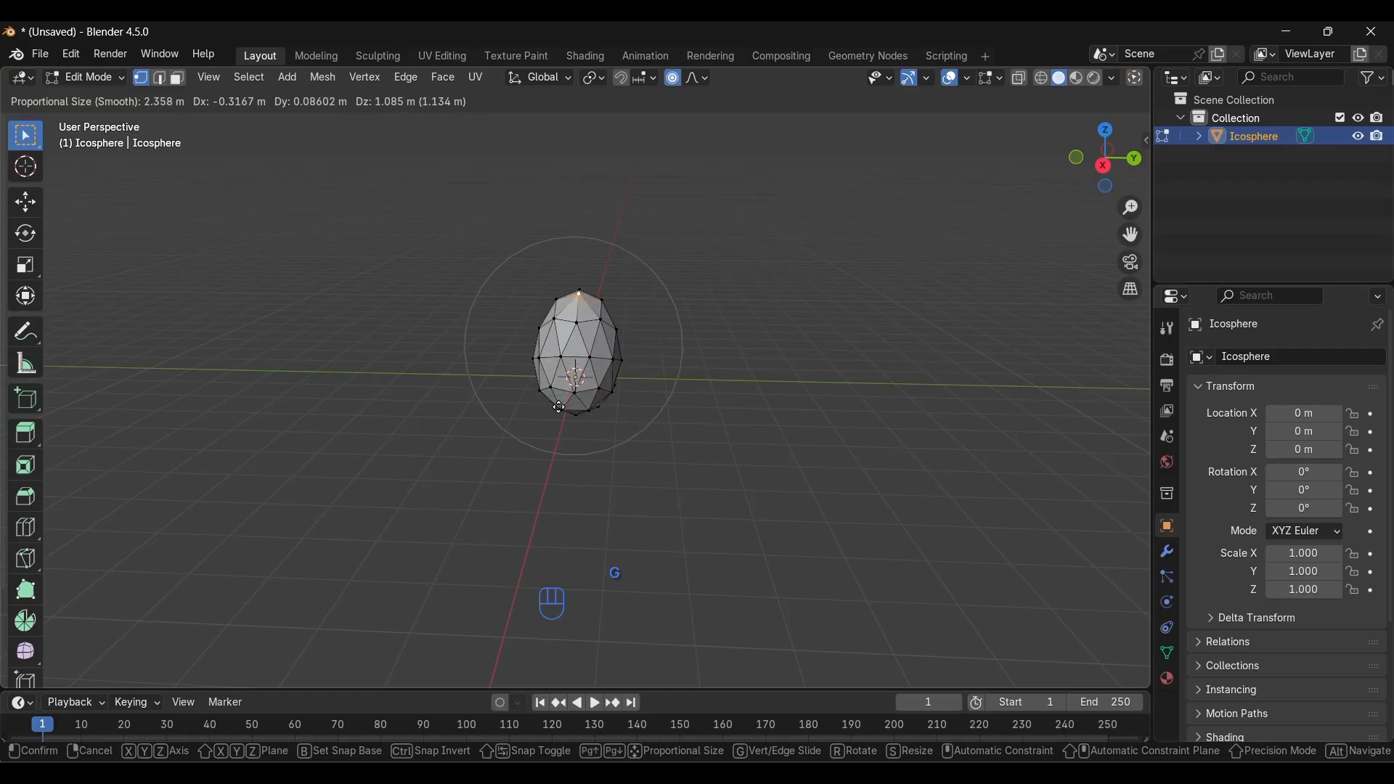
{"action": "scroll", "coordinate": [557, 364], "scroll_direction": "up", "scroll_amount": 2}
{"action": "left_click", "coordinate": [557, 363]}
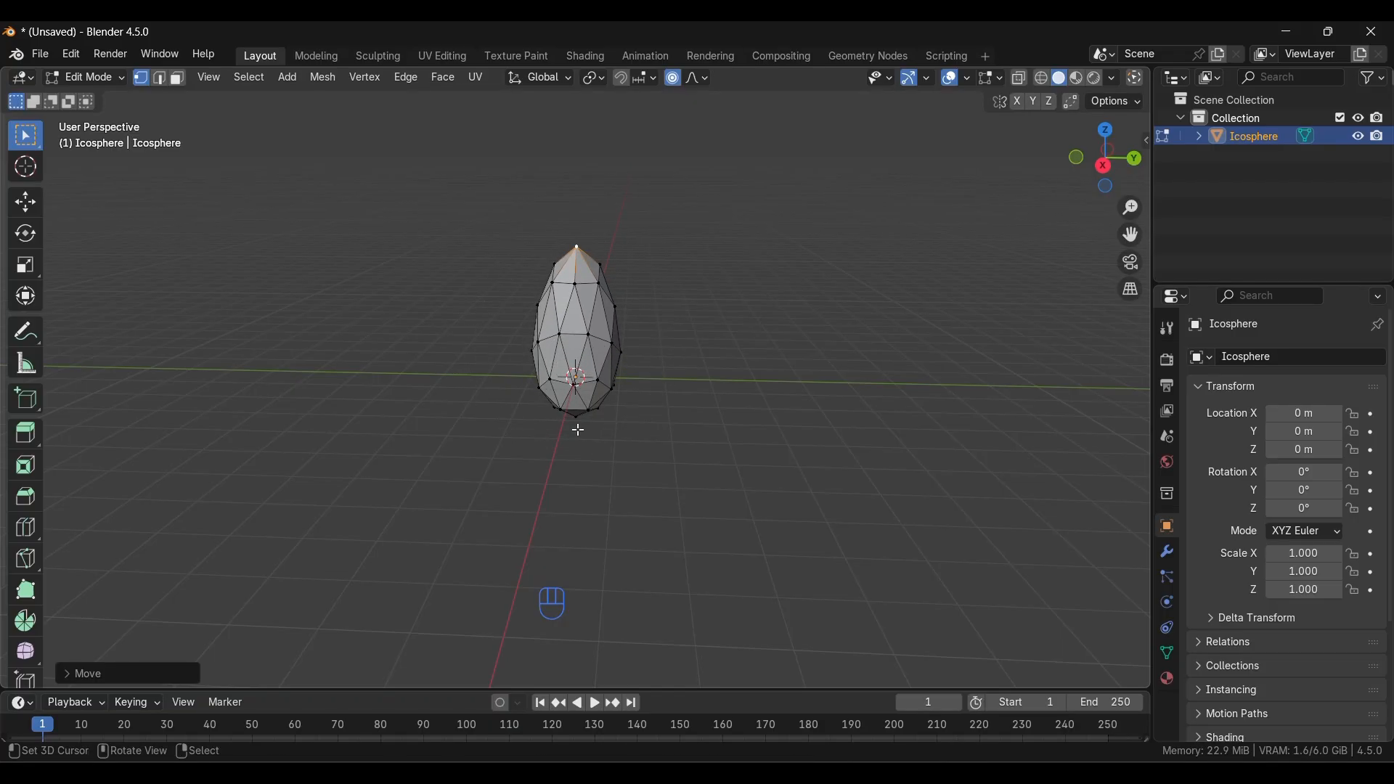
{"action": "key", "text": "Tab"}
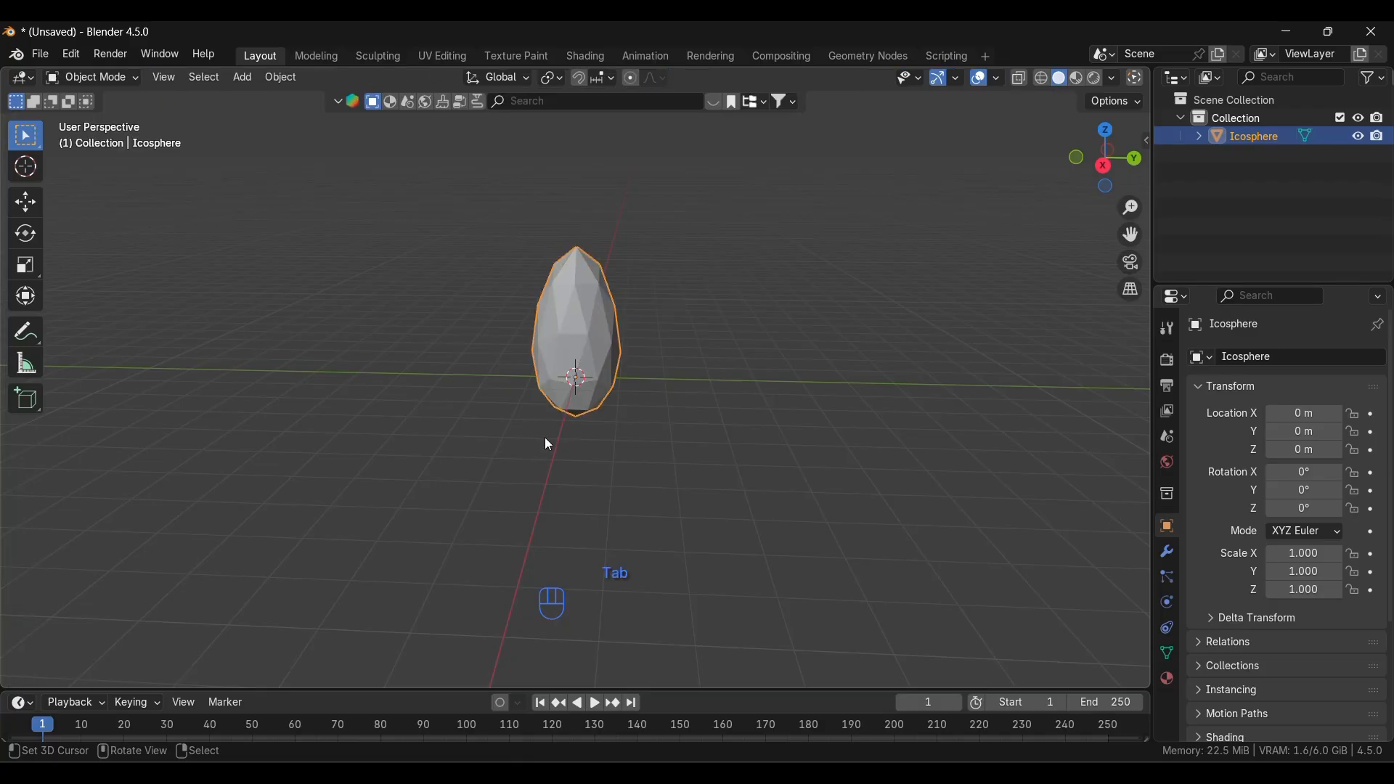
- Duplicate the stretched shape about 2.74 m along Y and scale the copy to about 0.576 in Z
{"action": "key", "text": "shift+d"}
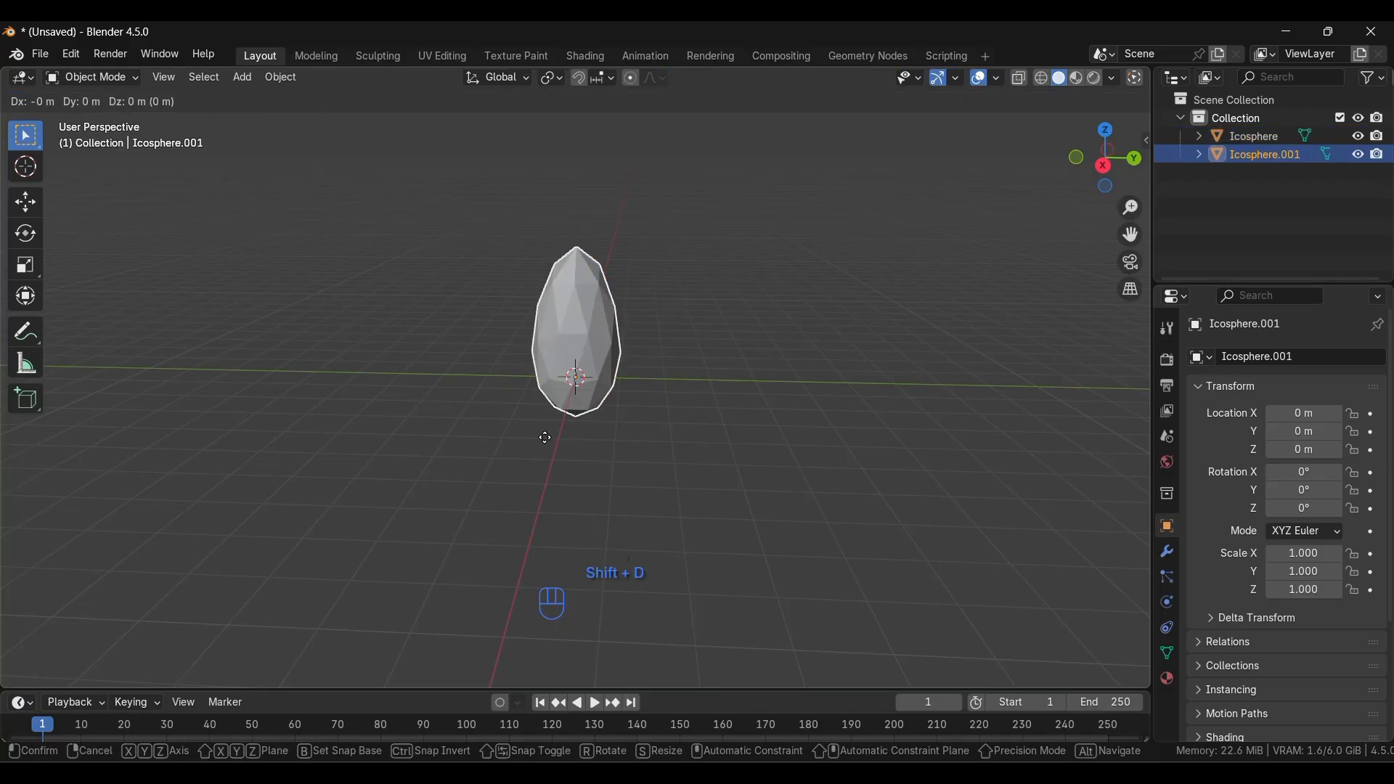
{"action": "key", "text": "y"}
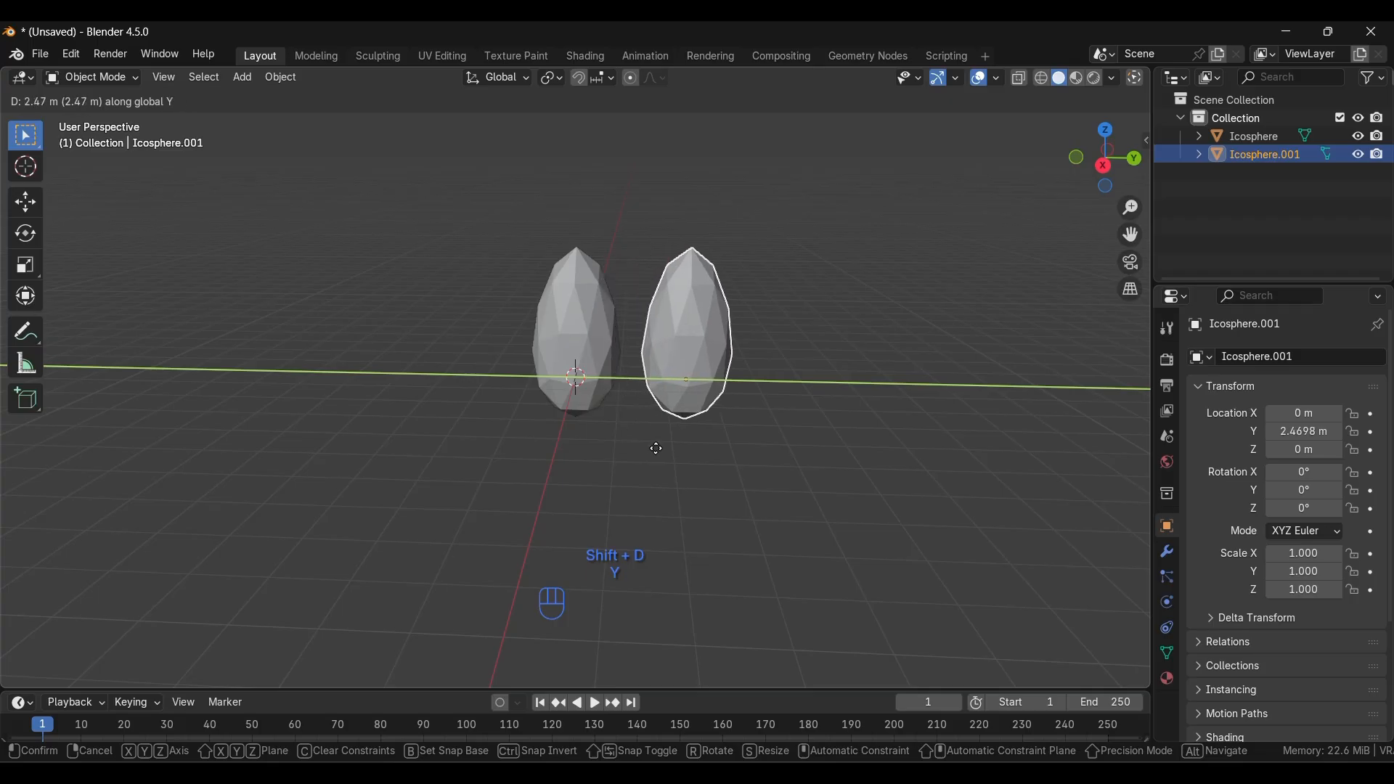
{"action": "left_click", "coordinate": [672, 456]}
{"action": "key", "text": "s"}
{"action": "key", "text": "z"}
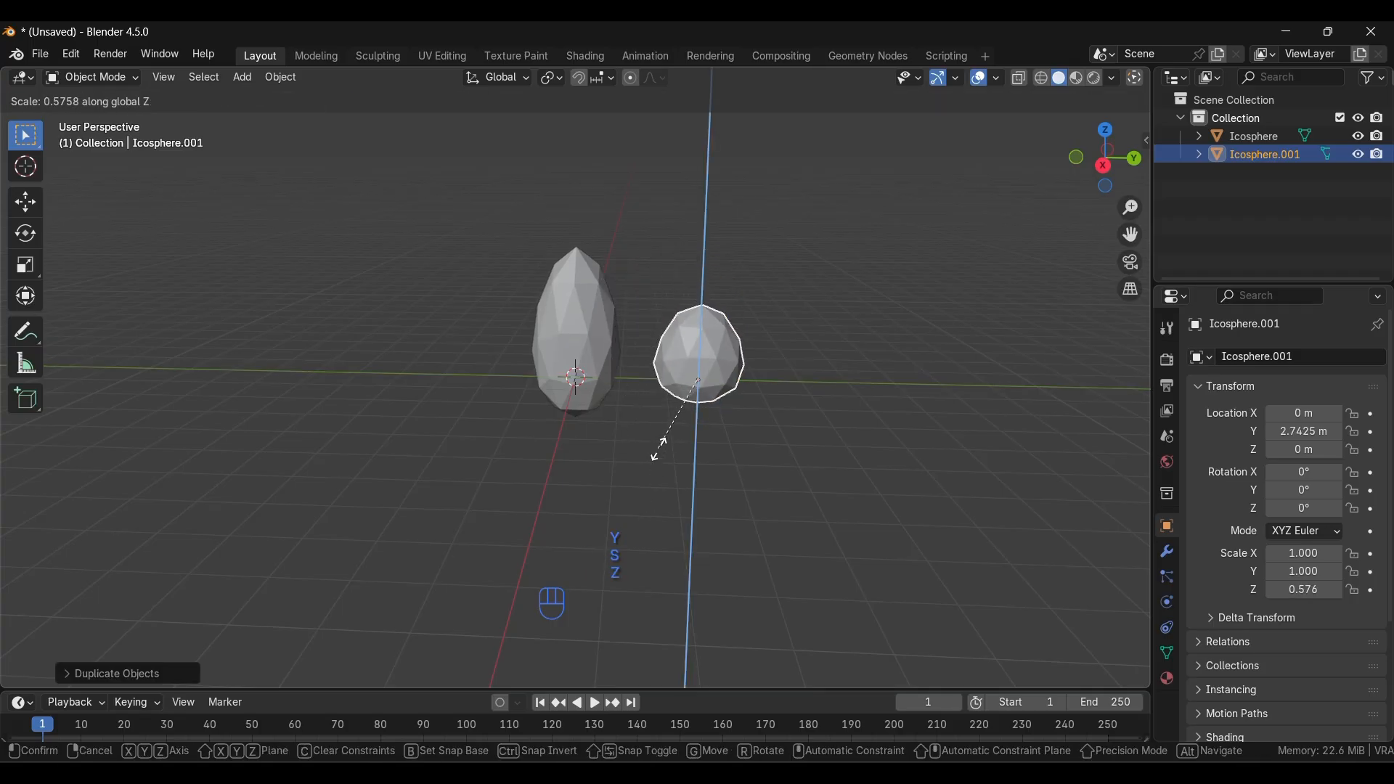
{"action": "left_click", "coordinate": [652, 469]}
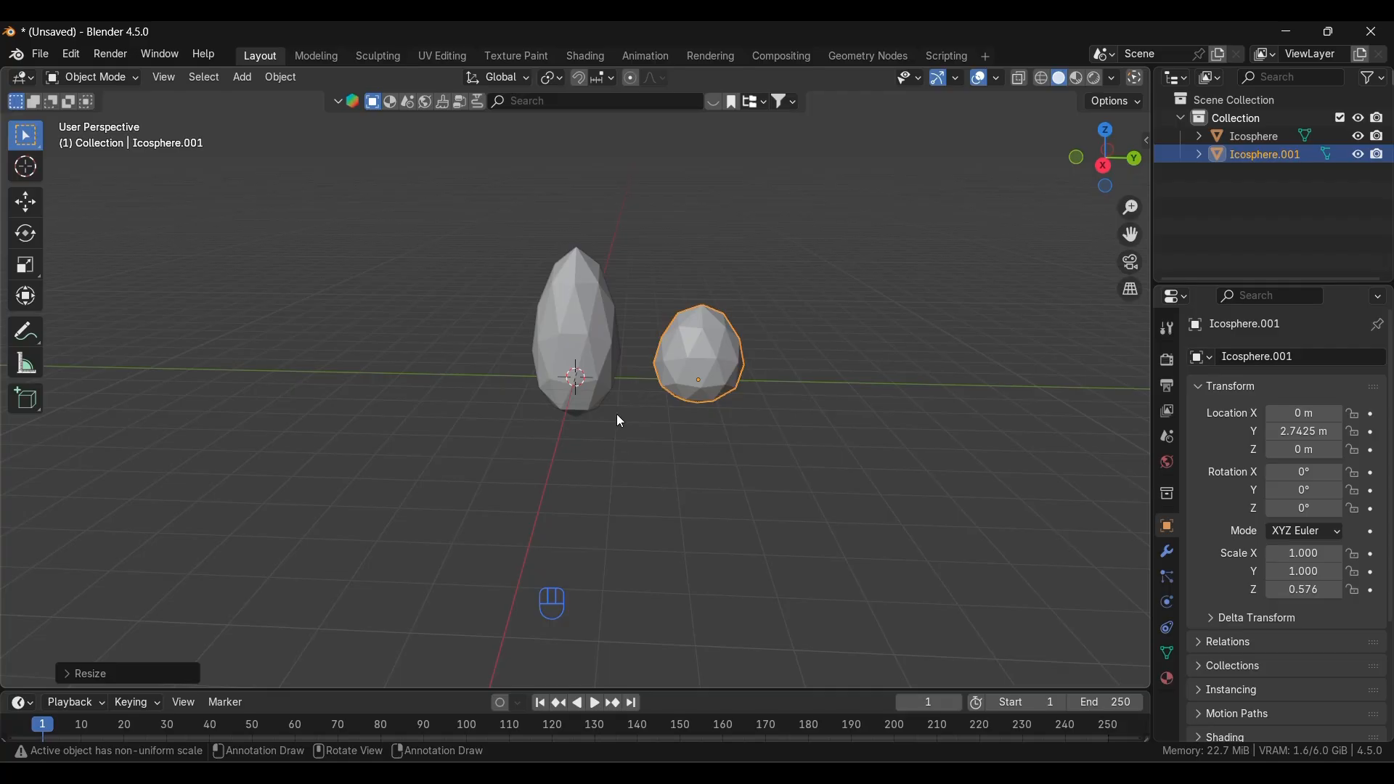
- Duplicate the short shape about 5.85 m along negative Y and stretch the copy to a Z scale of about 0.768
{"action": "left_click", "coordinate": [560, 396]}
{"action": "left_click", "coordinate": [678, 375]}
{"action": "key", "text": "shift+d"}
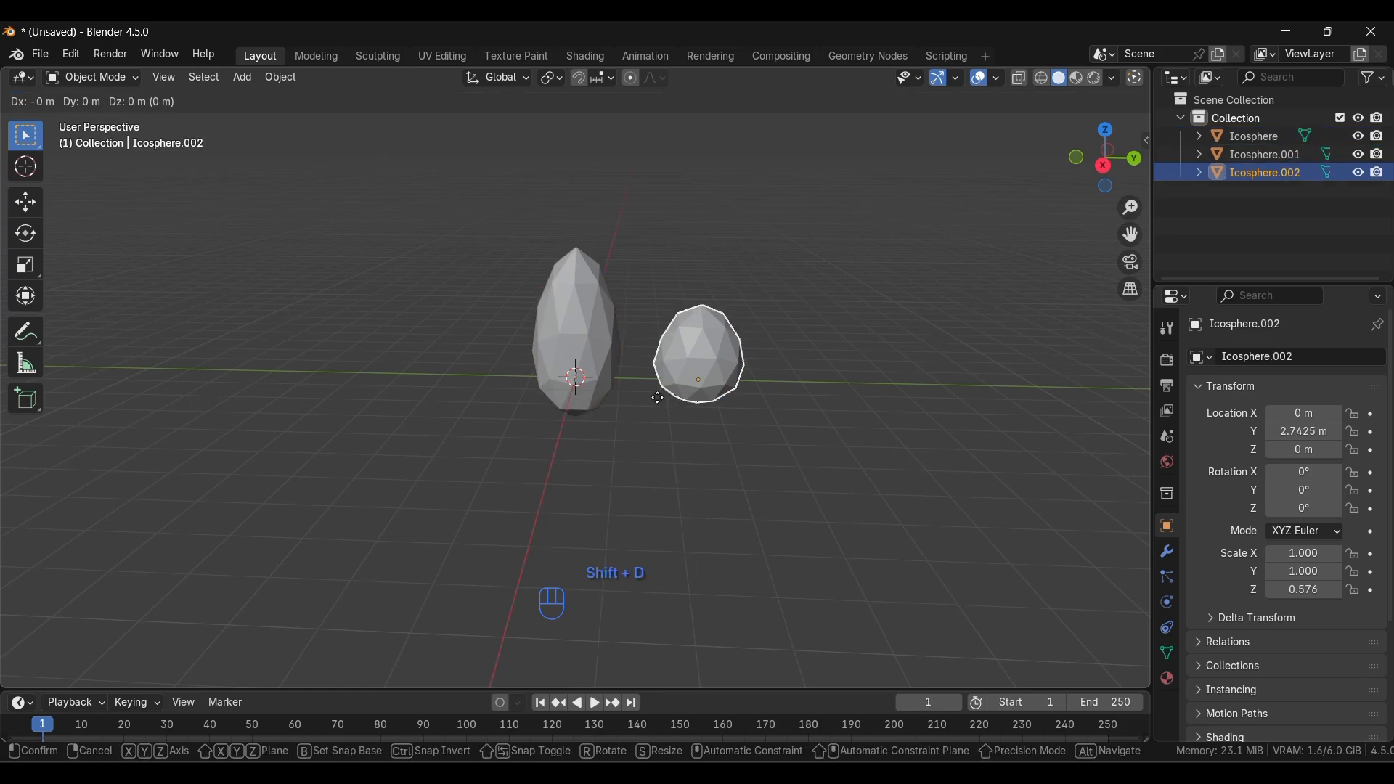
{"action": "key", "text": "y"}
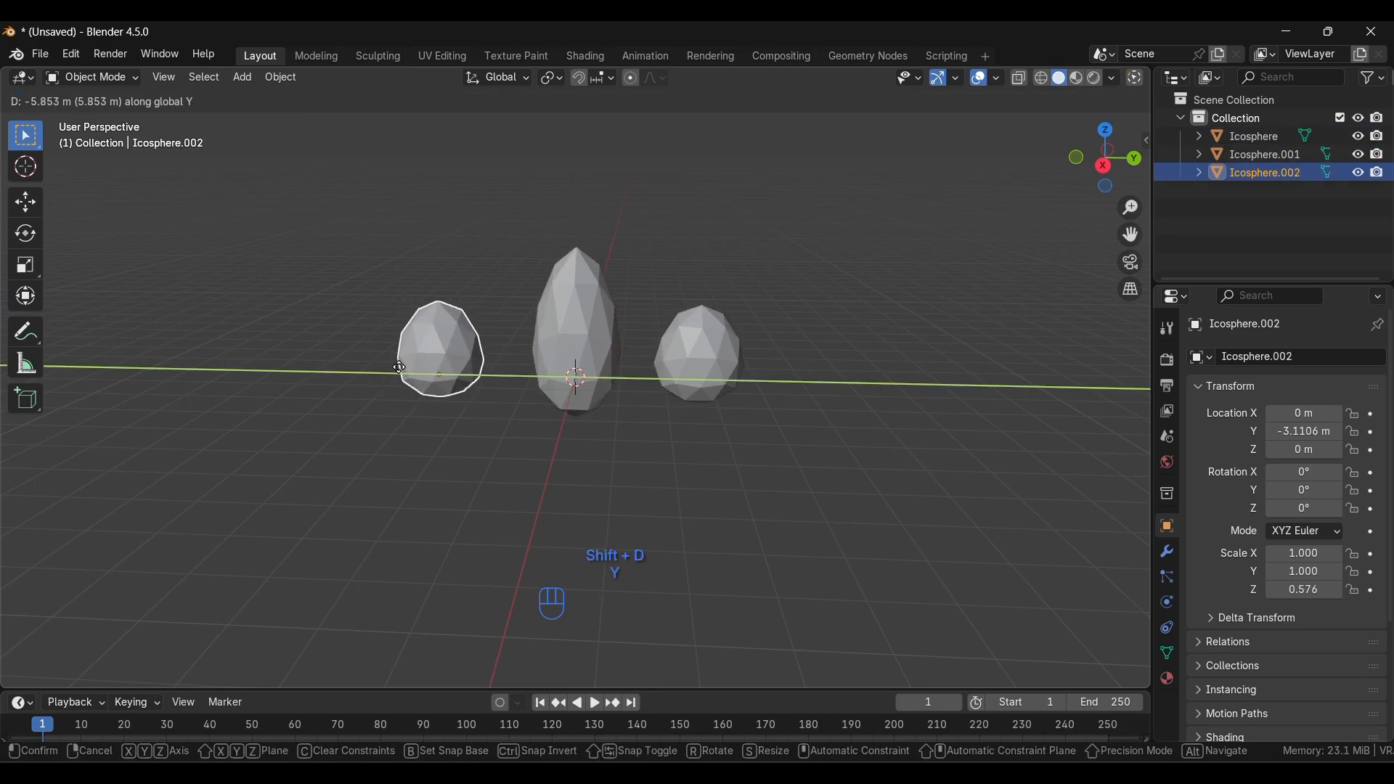
{"action": "left_click", "coordinate": [419, 408]}
{"action": "key", "text": "s"}
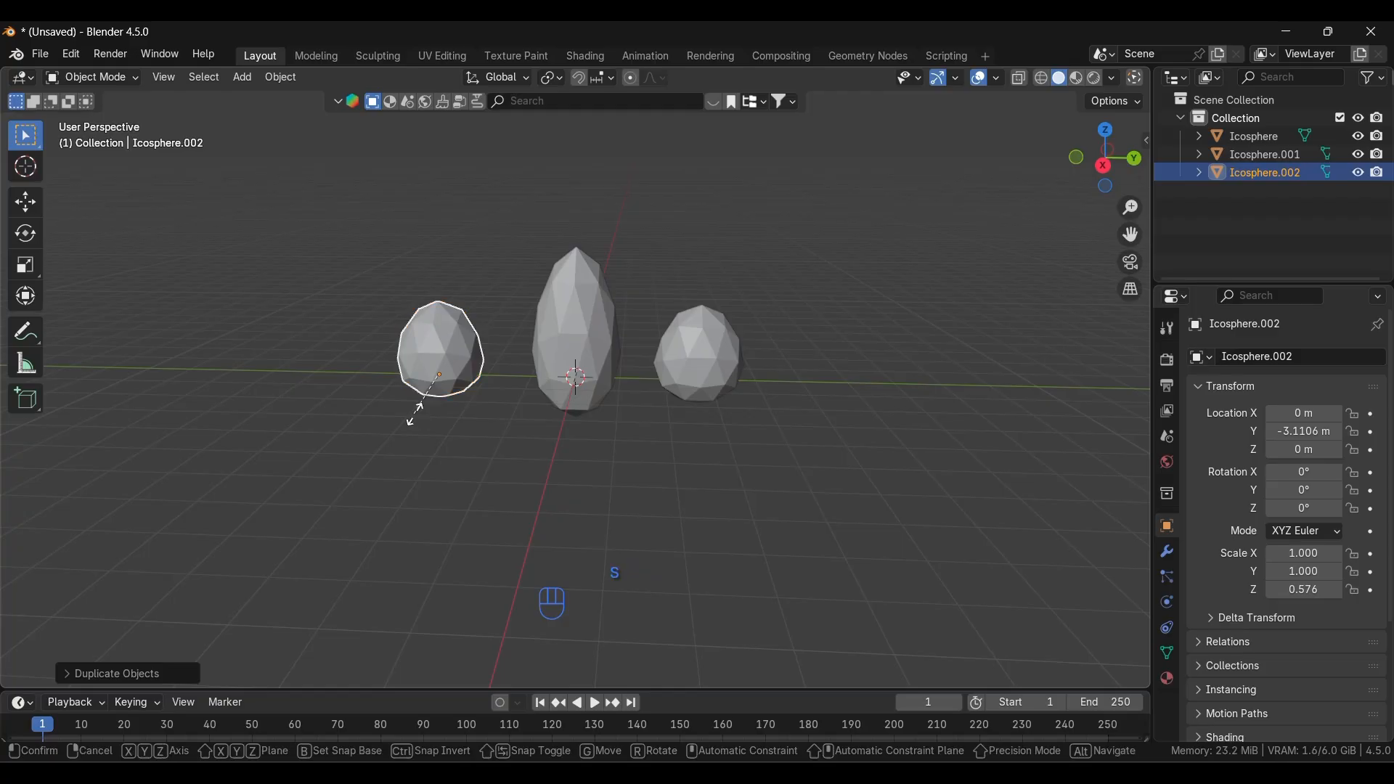
{"action": "key", "text": "z"}
{"action": "left_click", "coordinate": [403, 425]}
- Pull a side vertex of the newest copy outward toward the tall shape with proportional editing, making its outline irregular
{"action": "key", "text": "Tab"}
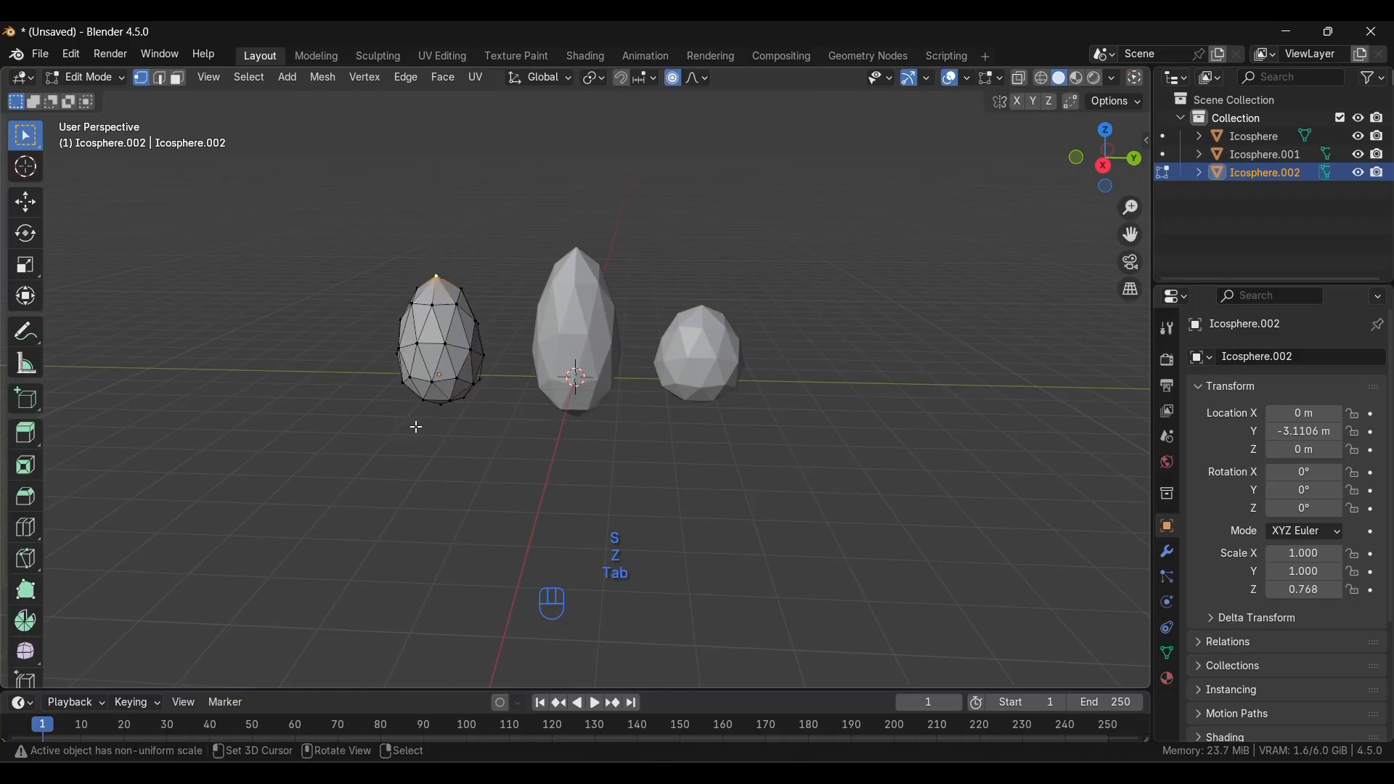
{"action": "left_click", "coordinate": [473, 351]}
{"action": "key", "text": "g"}
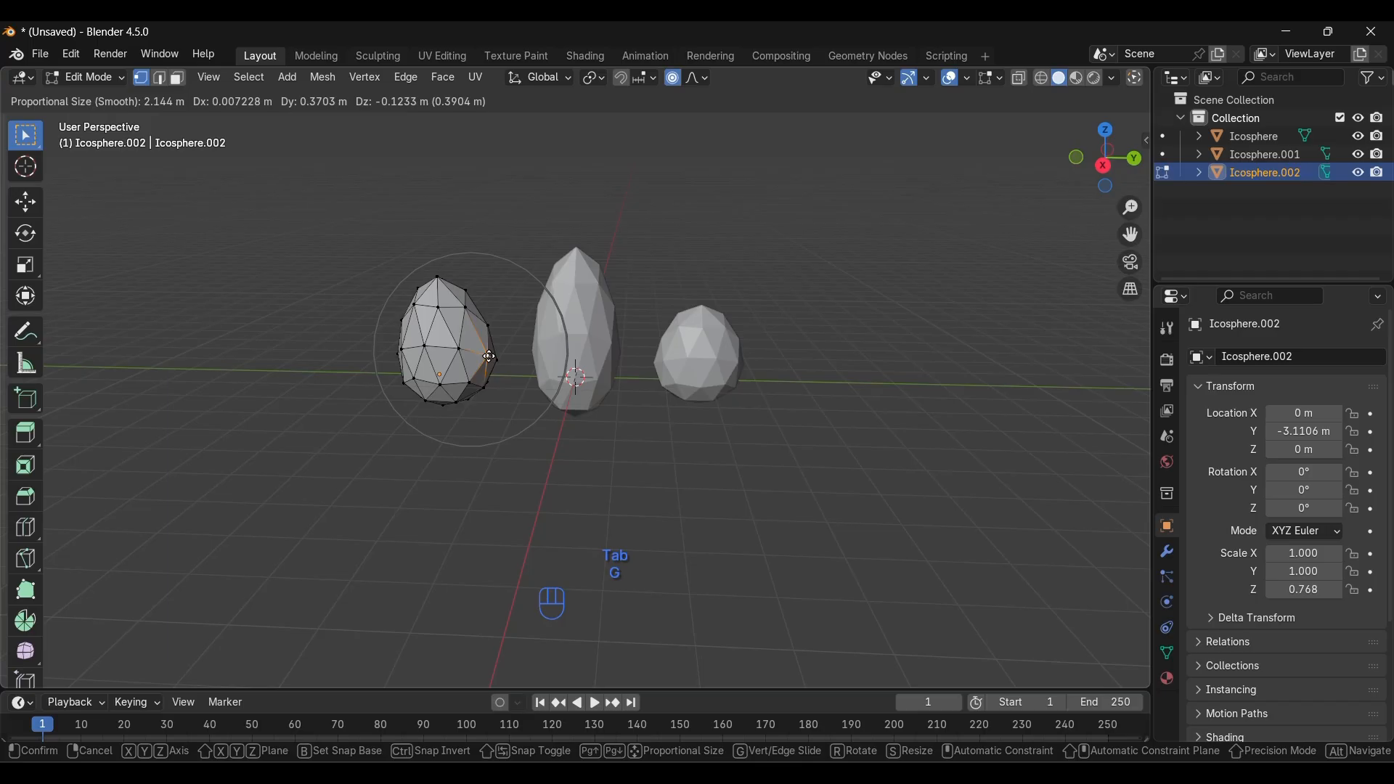
{"action": "left_click", "coordinate": [505, 349]}
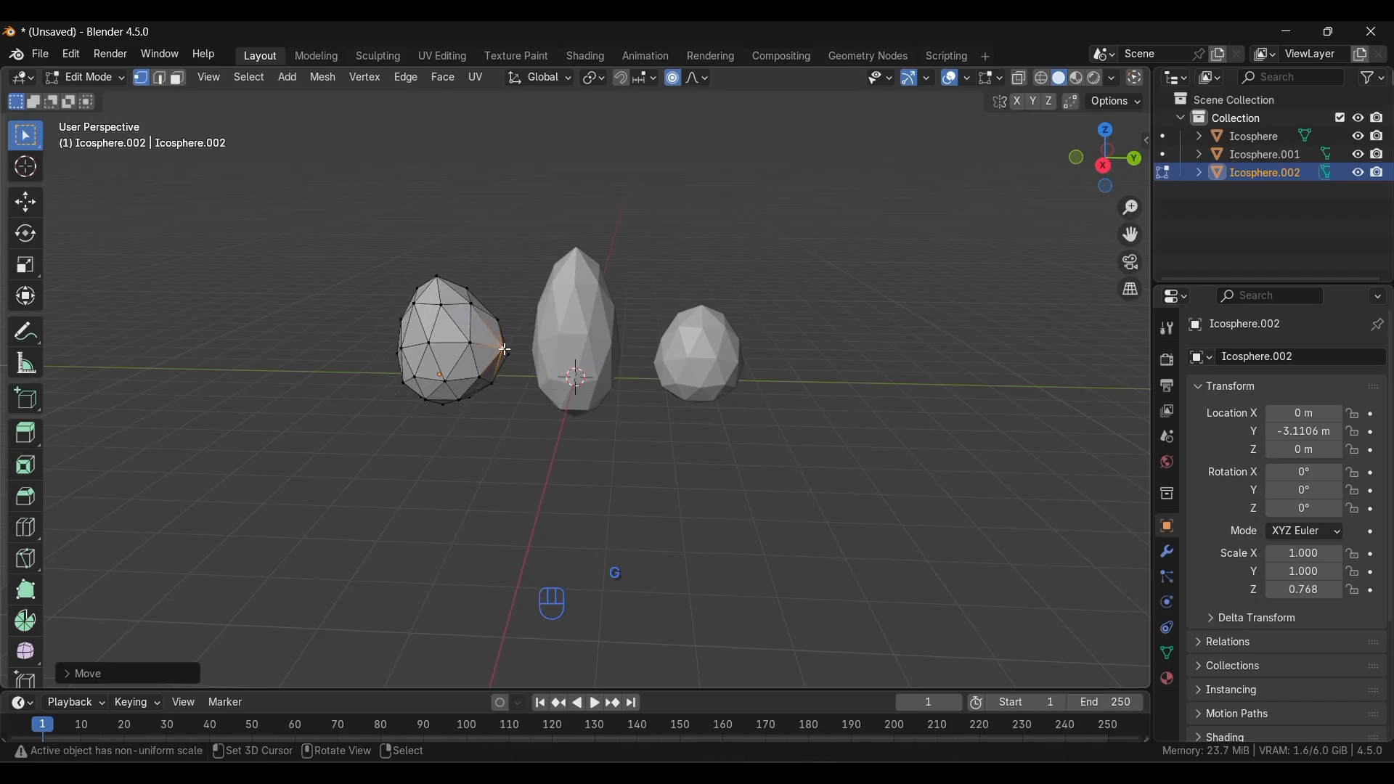
{"action": "key", "text": "Tab"}
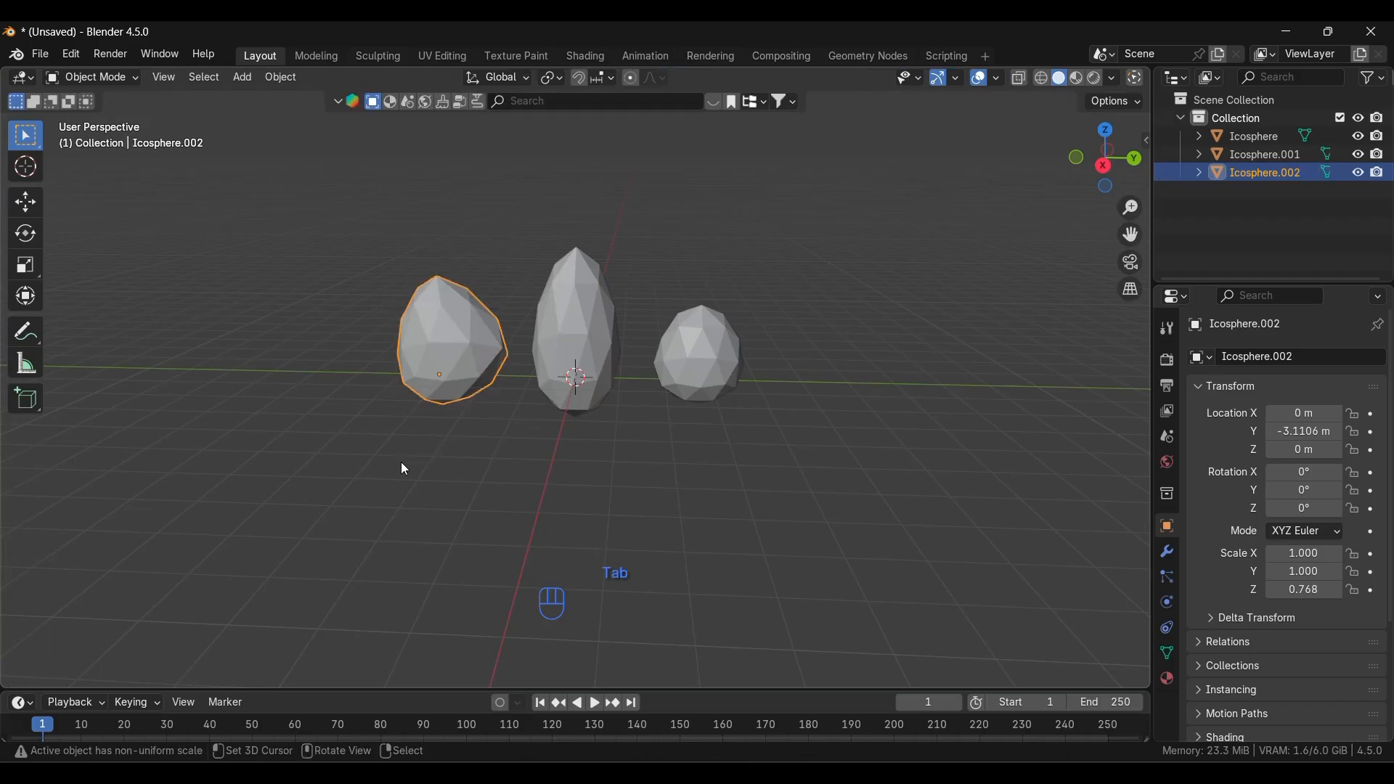
{"action": "left_click", "coordinate": [573, 403]}
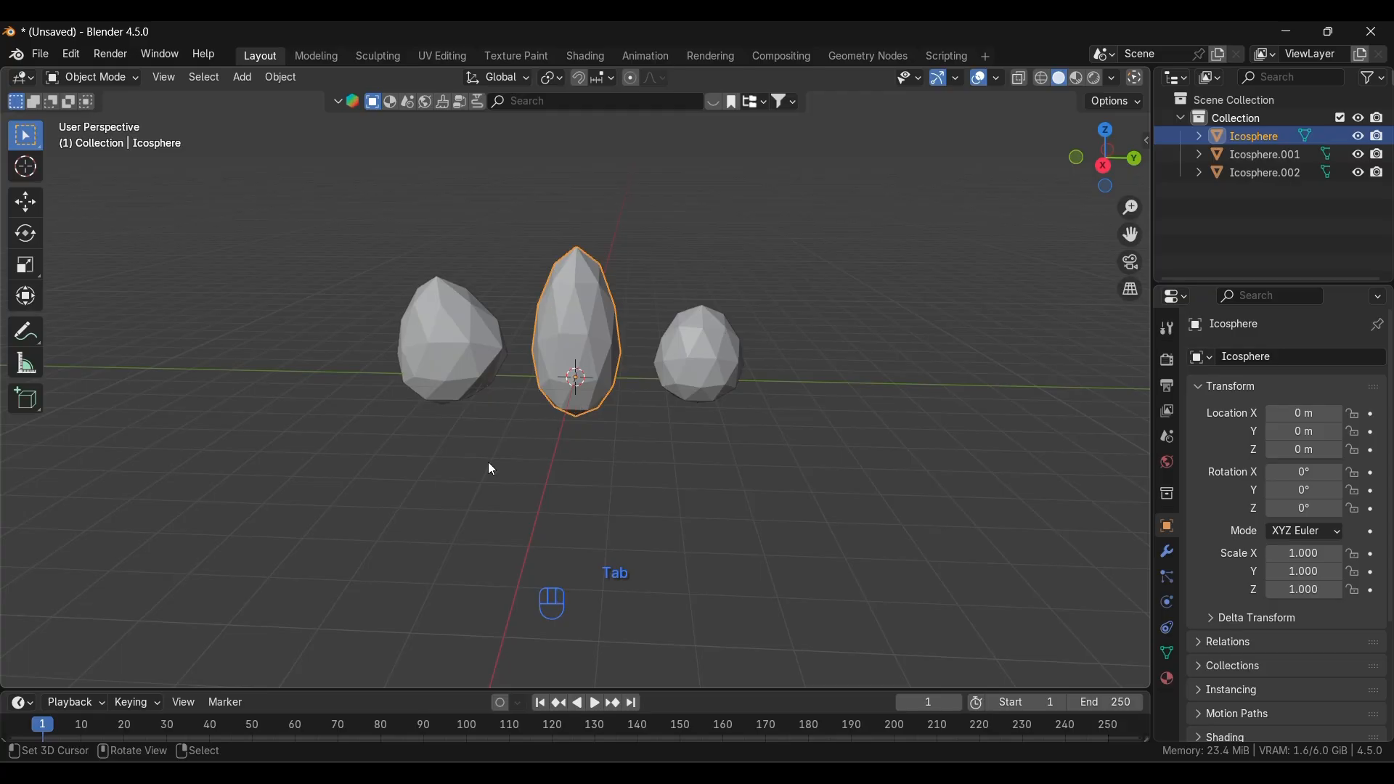
{"action": "left_click", "coordinate": [520, 439]}
{"action": "middle_click_drag", "start_coordinate": [507, 495], "coordinate": [457, 453], "text": "alt"}
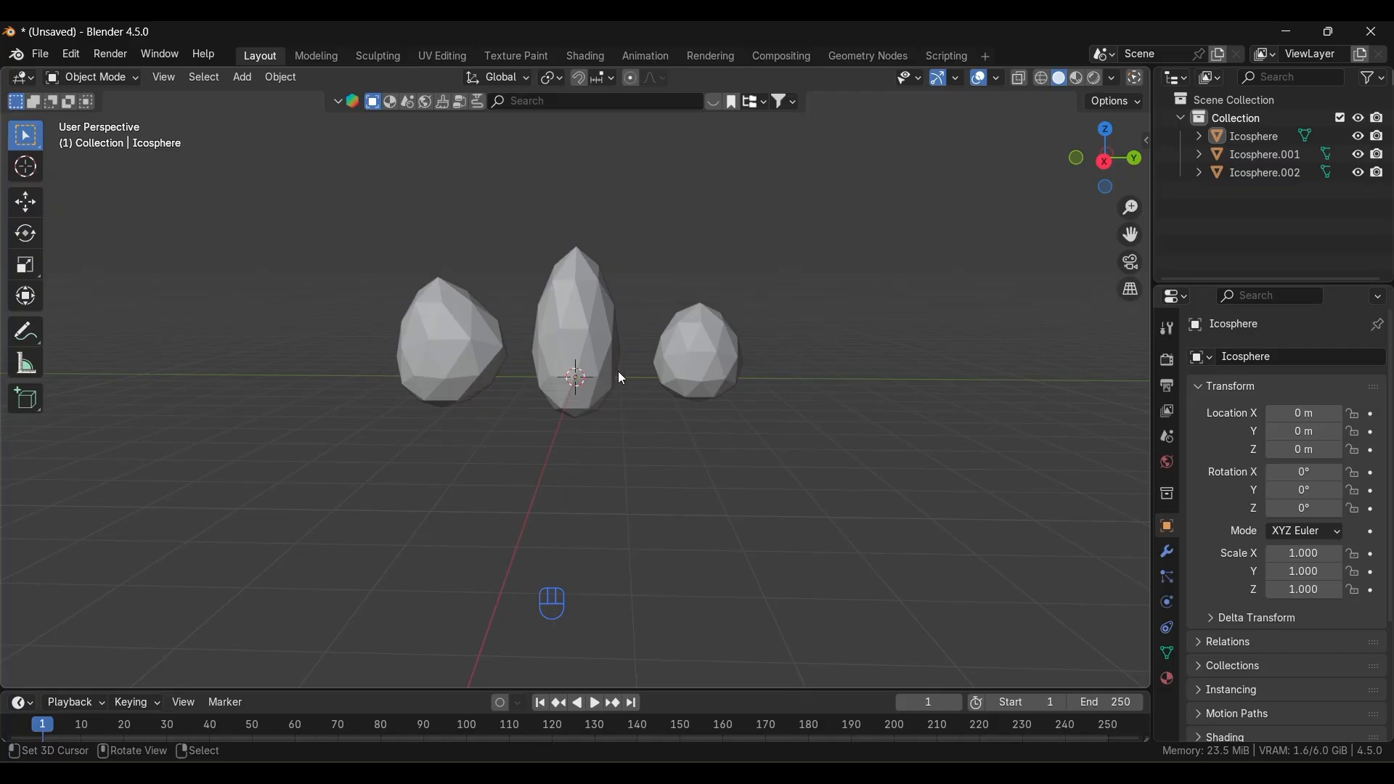
{"action": "left_click", "coordinate": [587, 372]}
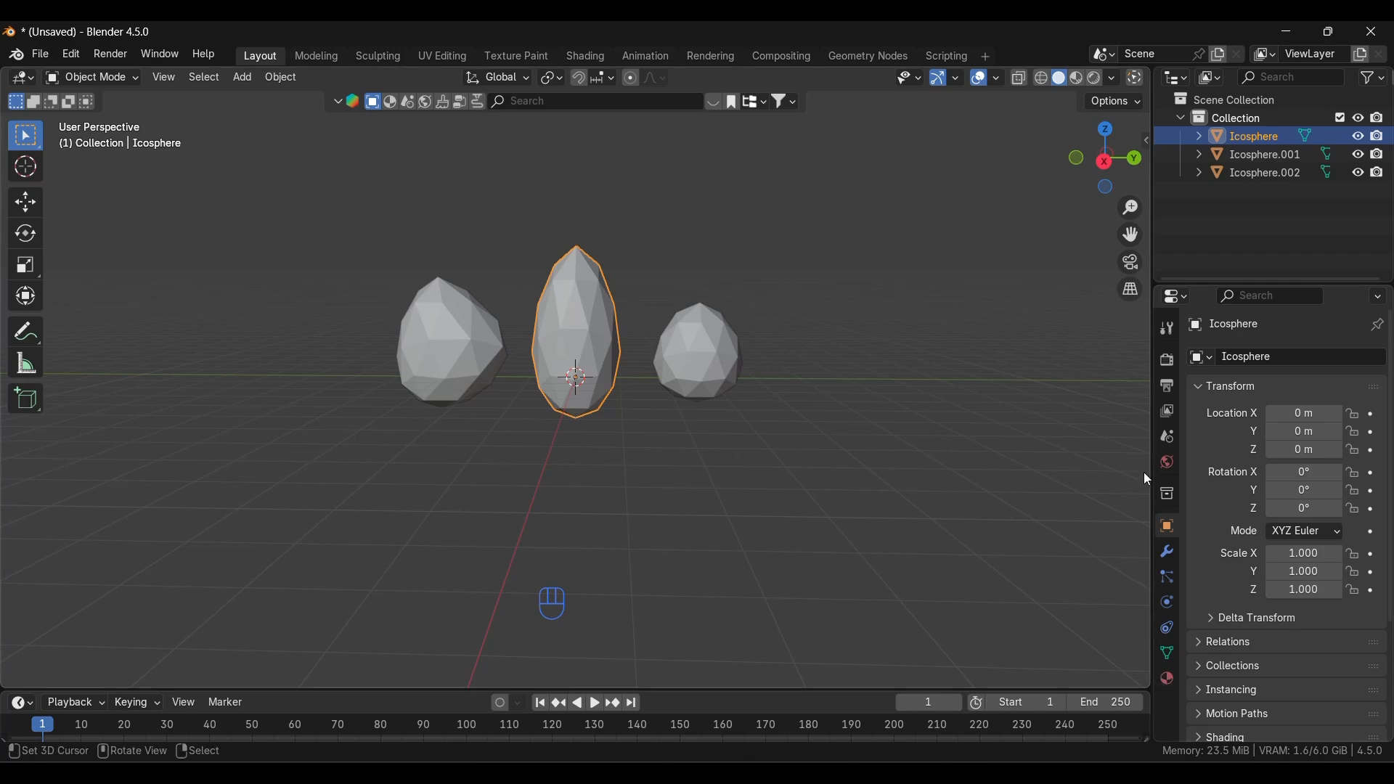
- Set the world background colour to use an Environment Texture
{"action": "left_click", "coordinate": [1172, 462]}
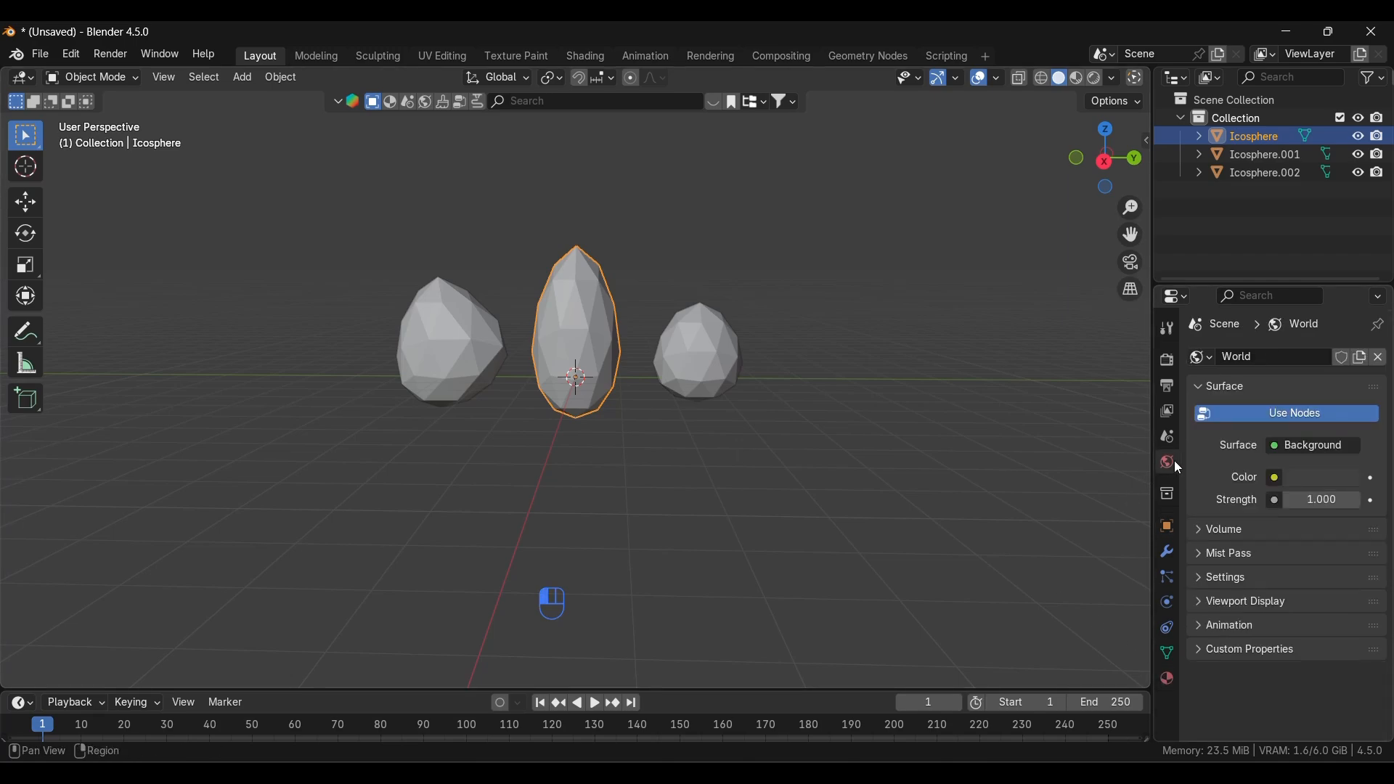
{"action": "left_click", "coordinate": [1275, 477]}
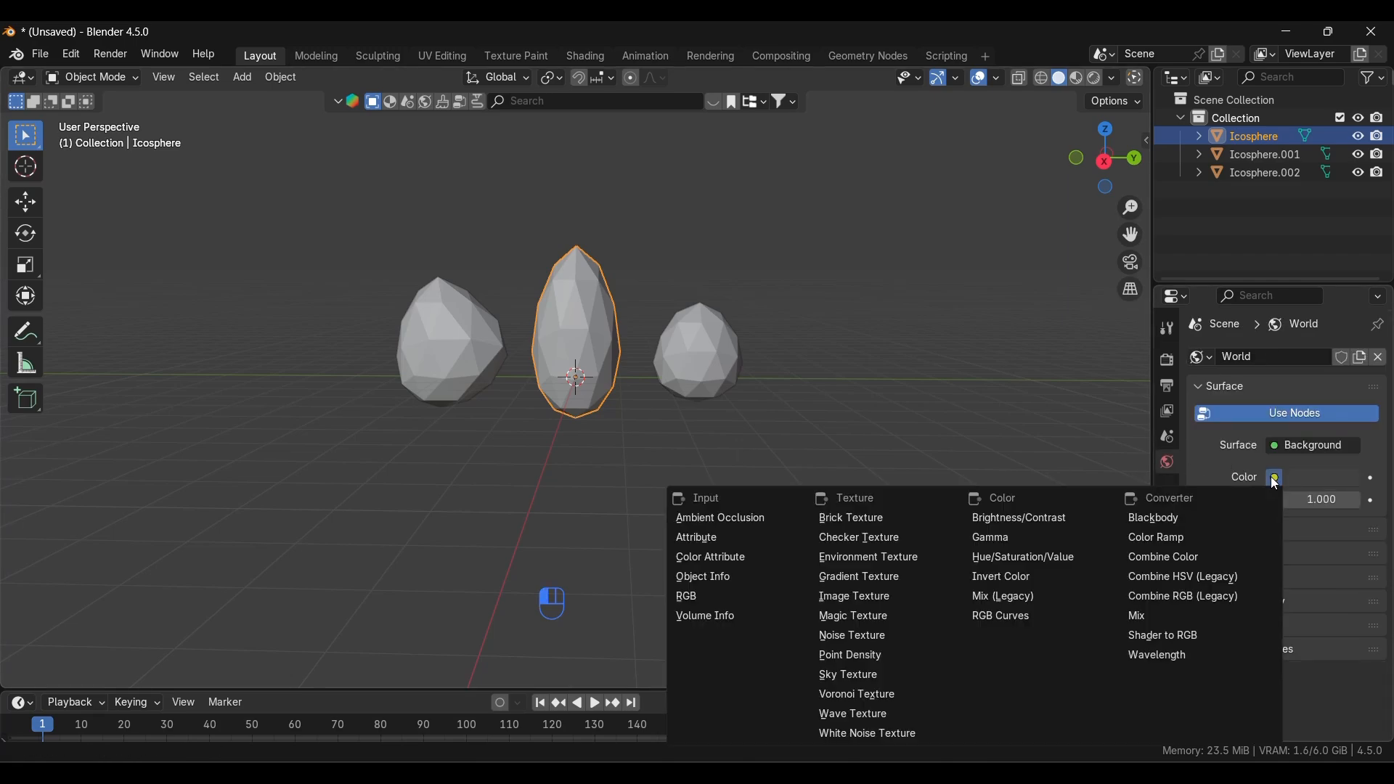
{"action": "left_click", "coordinate": [875, 558]}
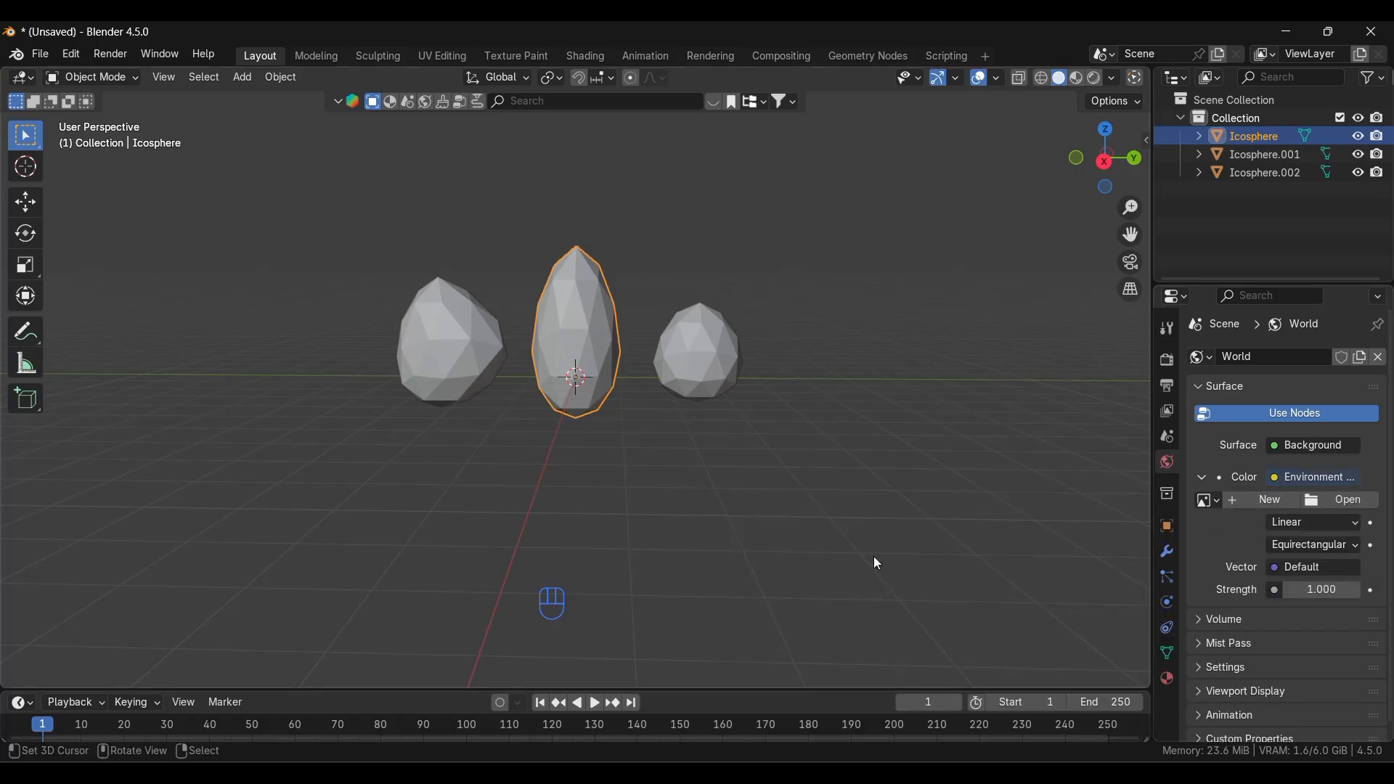
- Load kloofendal_48d_partly_cloudy_puresky_4k.hdr from the Material folder as the world's environment image
{"action": "left_click", "coordinate": [1331, 504]}
{"action": "scroll", "coordinate": [294, 521], "scroll_direction": "down", "scroll_amount": 2}
{"action": "scroll", "coordinate": [288, 414], "scroll_direction": "down", "scroll_amount": 4}
{"action": "left_click", "coordinate": [305, 425]}
{"action": "double_click", "coordinate": [596, 450]}
{"action": "scroll", "coordinate": [848, 493], "scroll_direction": "down", "scroll_amount": 8}
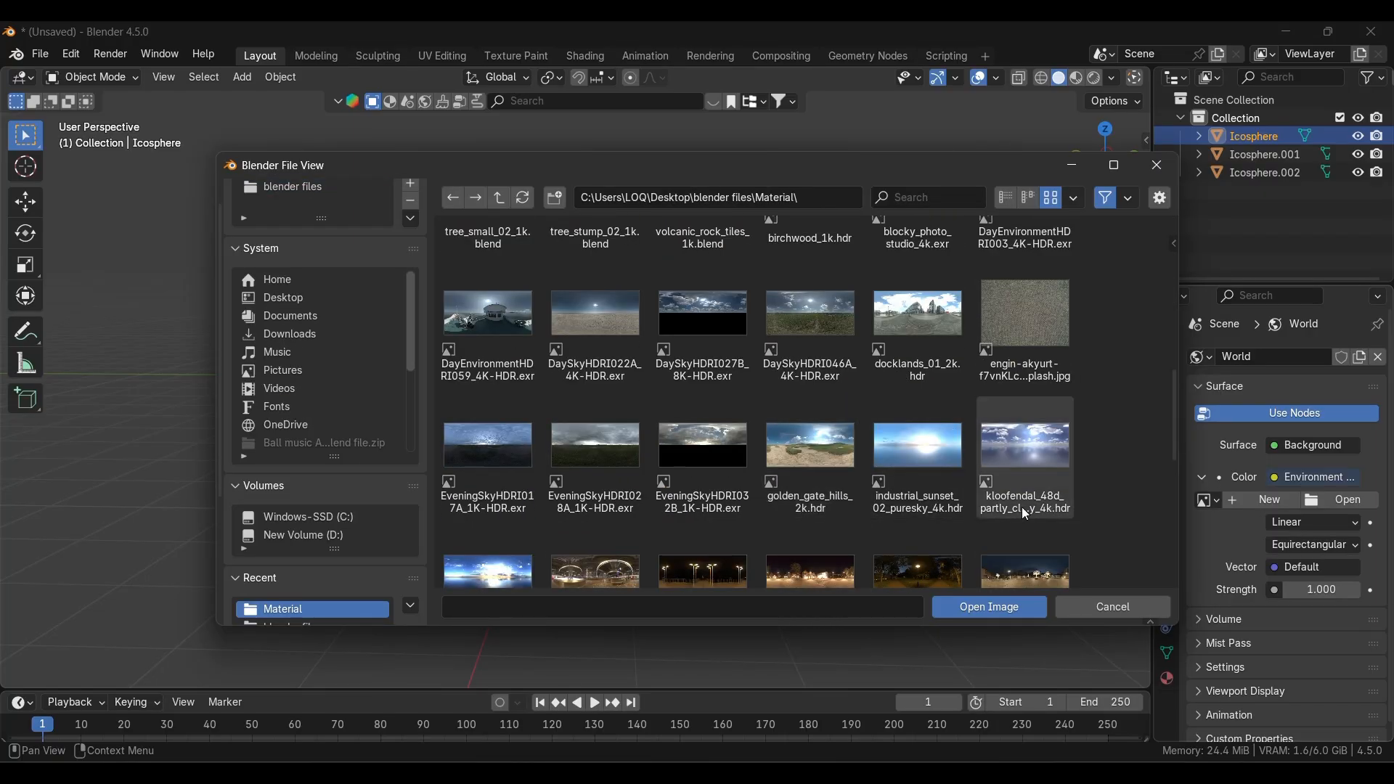
{"action": "left_click", "coordinate": [1013, 461]}
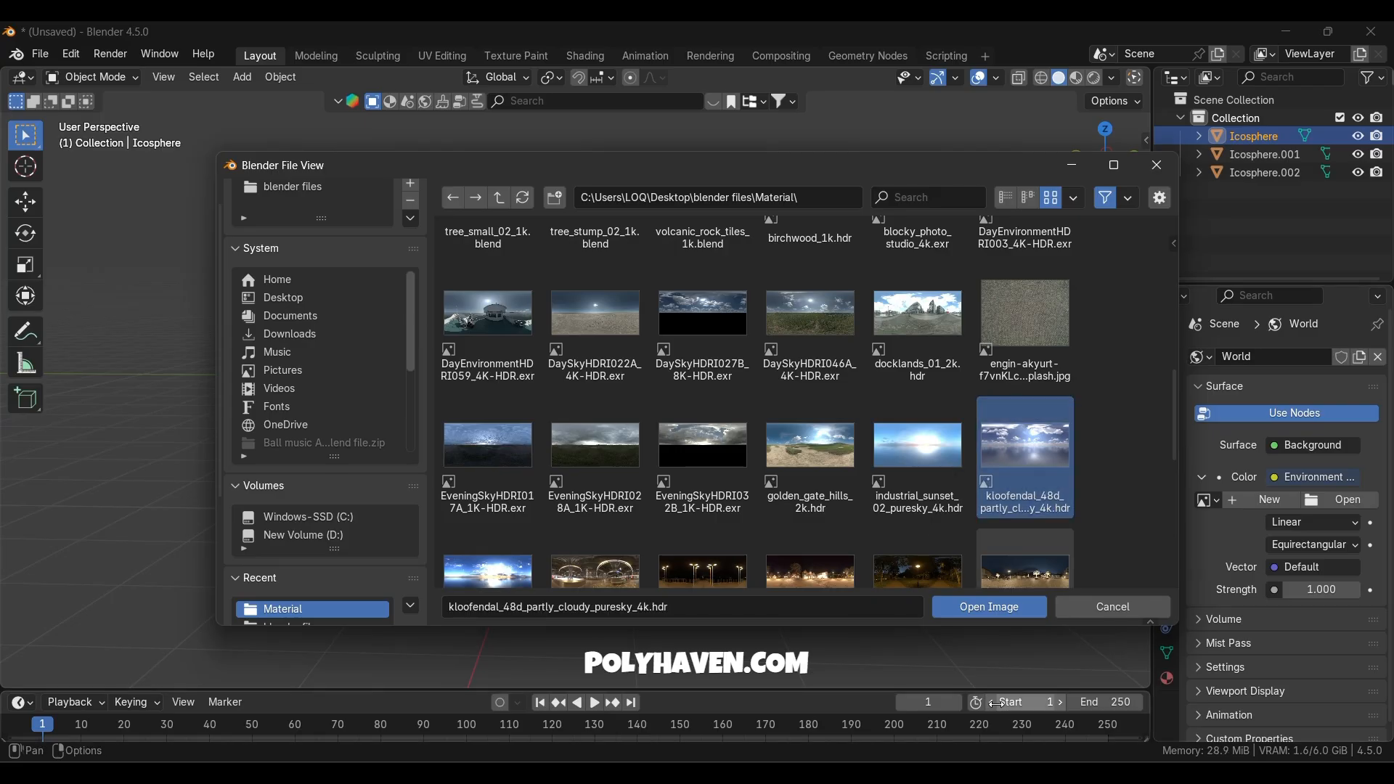
{"action": "left_click", "coordinate": [985, 617]}
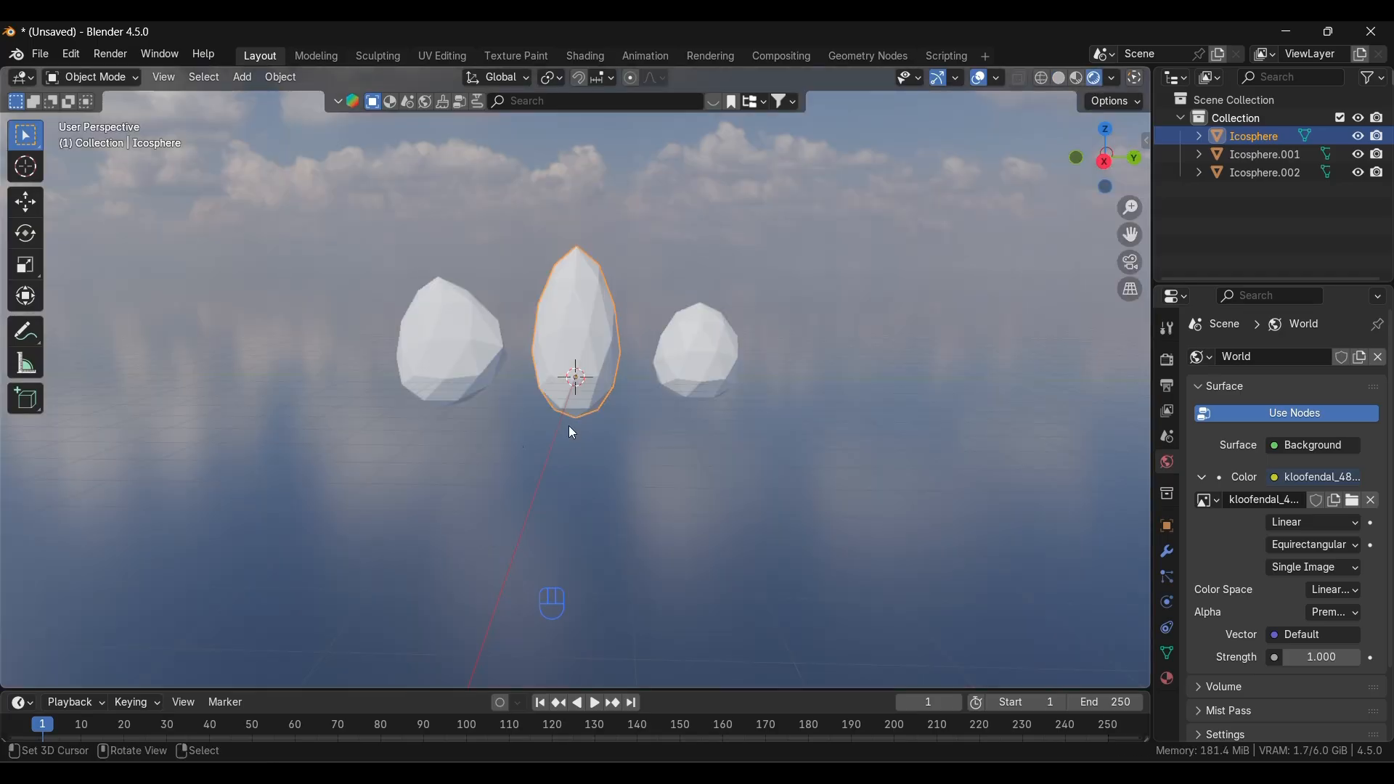
- Raise the world environment's Strength to 1.3 and check the sky lighting on the three shapes
{"action": "middle_click_drag", "start_coordinate": [481, 449], "coordinate": [349, 493]}
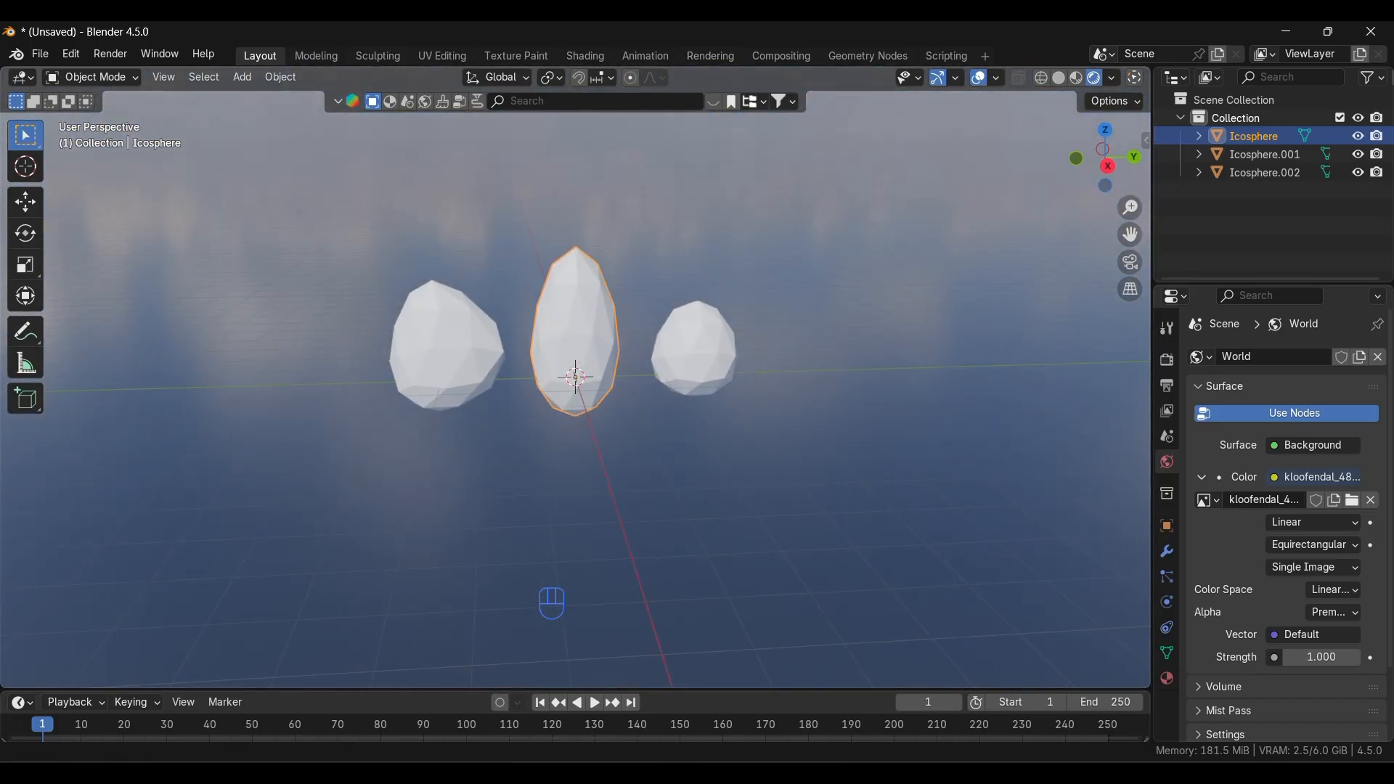
{"action": "left_click", "coordinate": [1352, 662]}
{"action": "left_click", "coordinate": [1352, 662]}
{"action": "left_click", "coordinate": [1352, 662]}
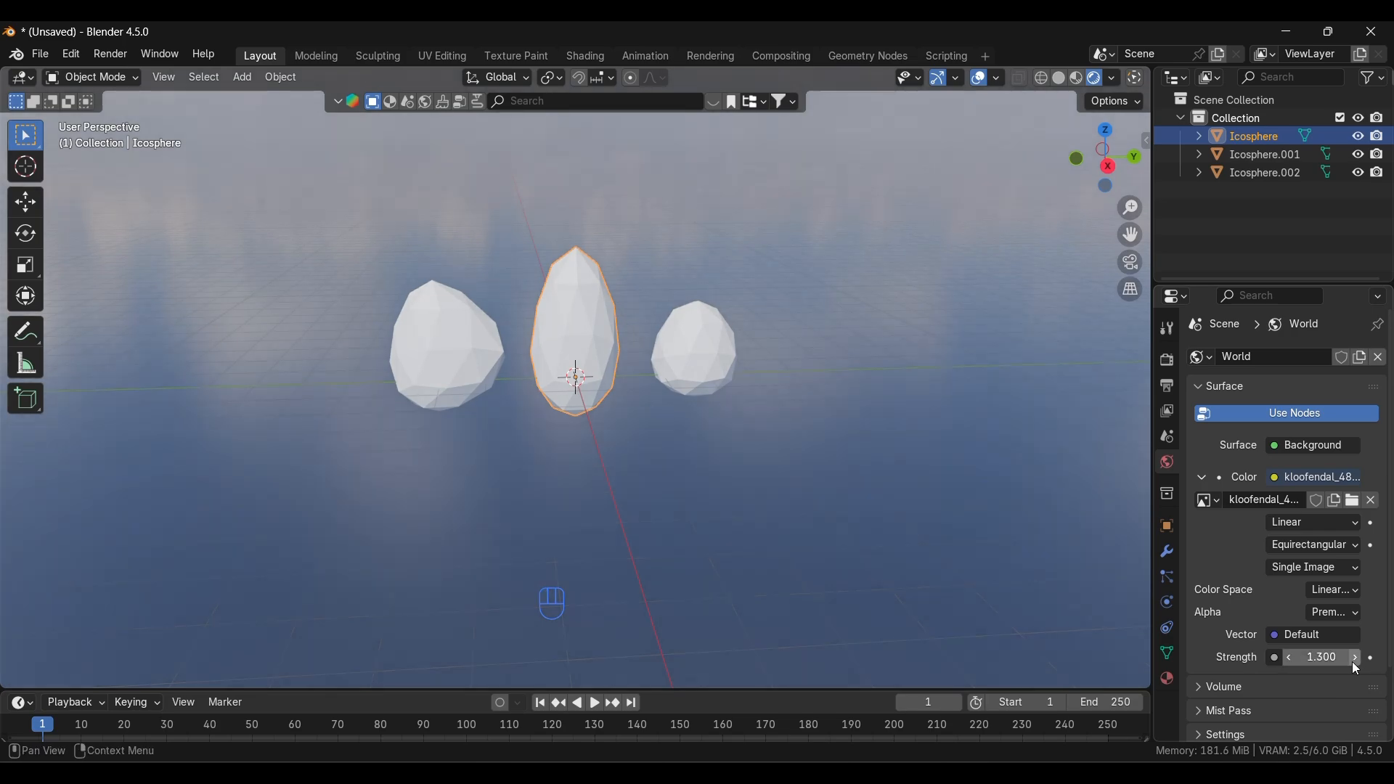
{"action": "scroll", "coordinate": [654, 472], "scroll_direction": "down", "scroll_amount": 2}
{"action": "scroll", "coordinate": [621, 476], "scroll_direction": "up", "scroll_amount": 4}
{"action": "middle_click_drag", "start_coordinate": [638, 507], "coordinate": [625, 499]}
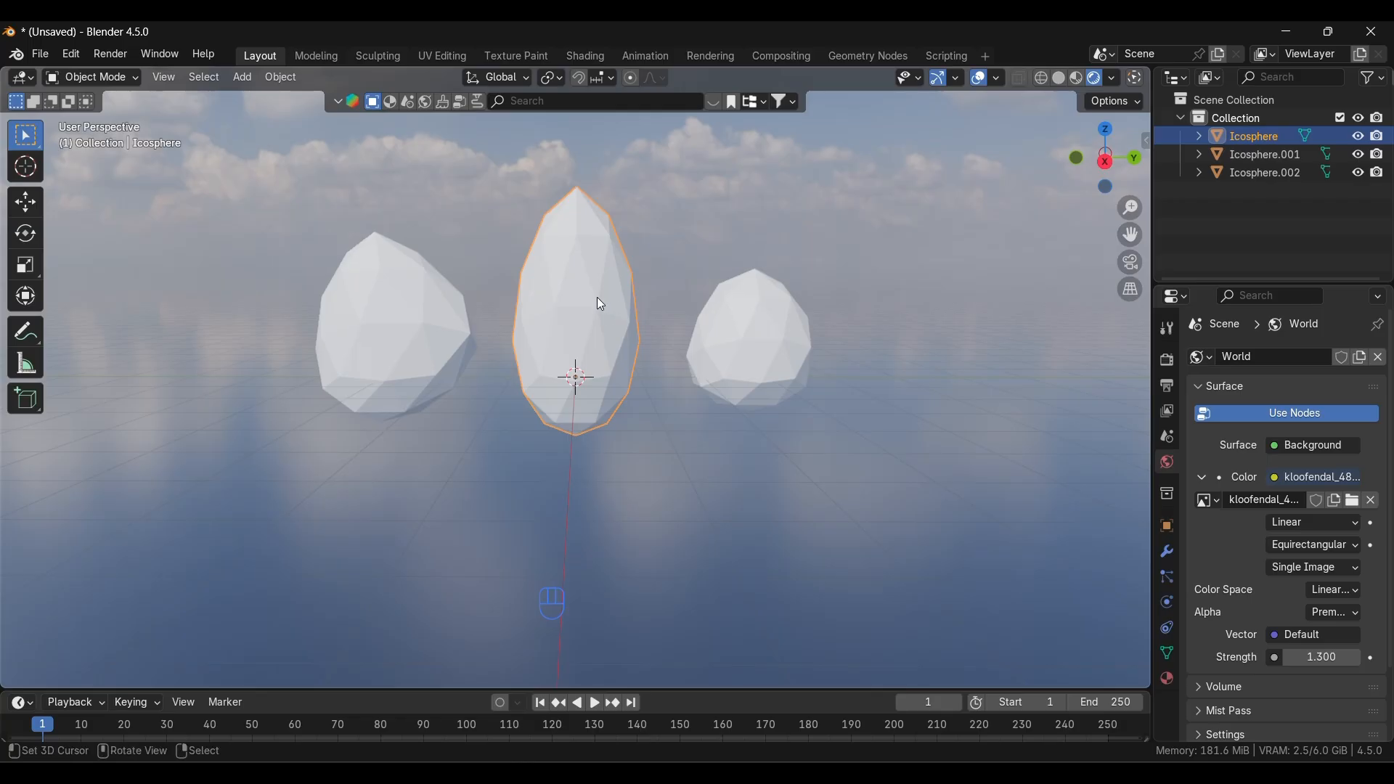
- Switch to the Shading workspace and merge the image editor area into the shader node editor
{"action": "left_click", "coordinate": [585, 56]}
{"action": "right_click", "coordinate": [209, 570]}
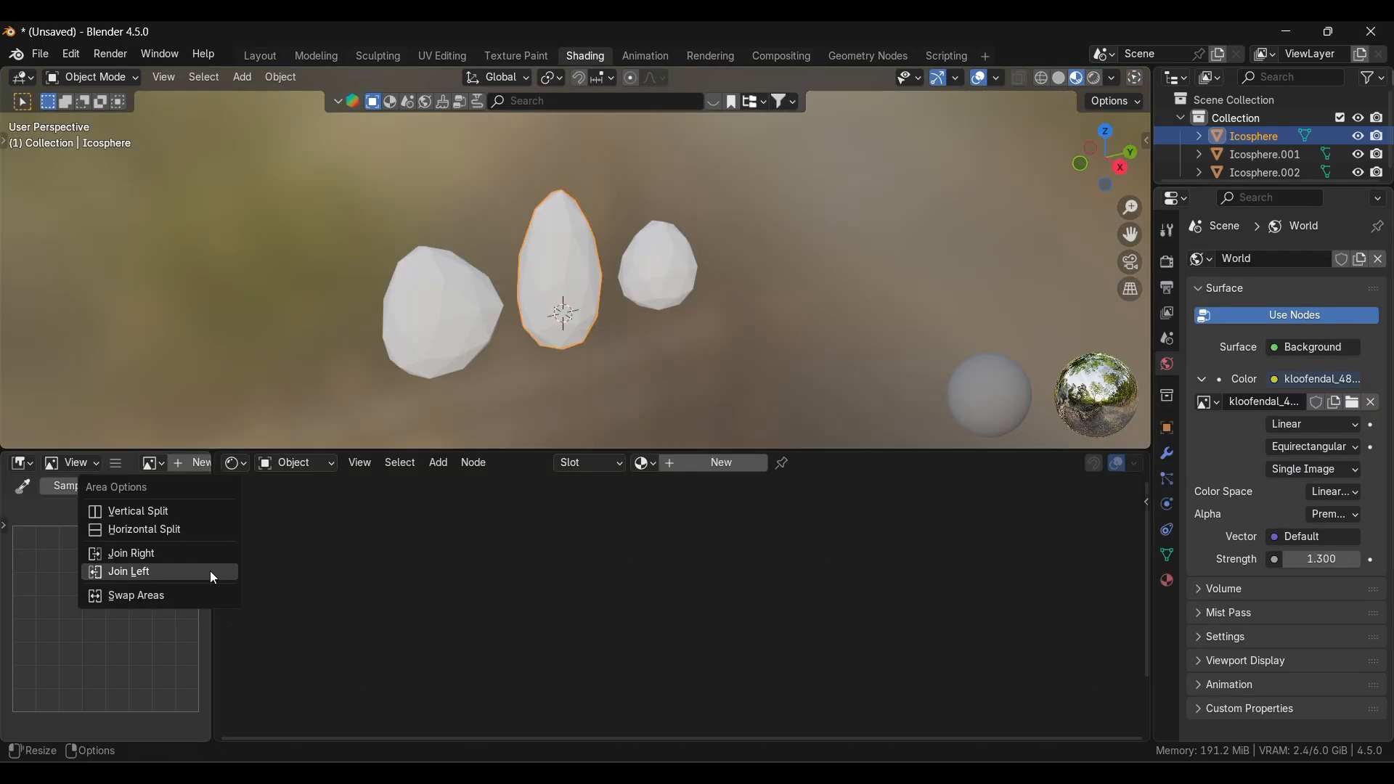
{"action": "left_click", "coordinate": [193, 574]}
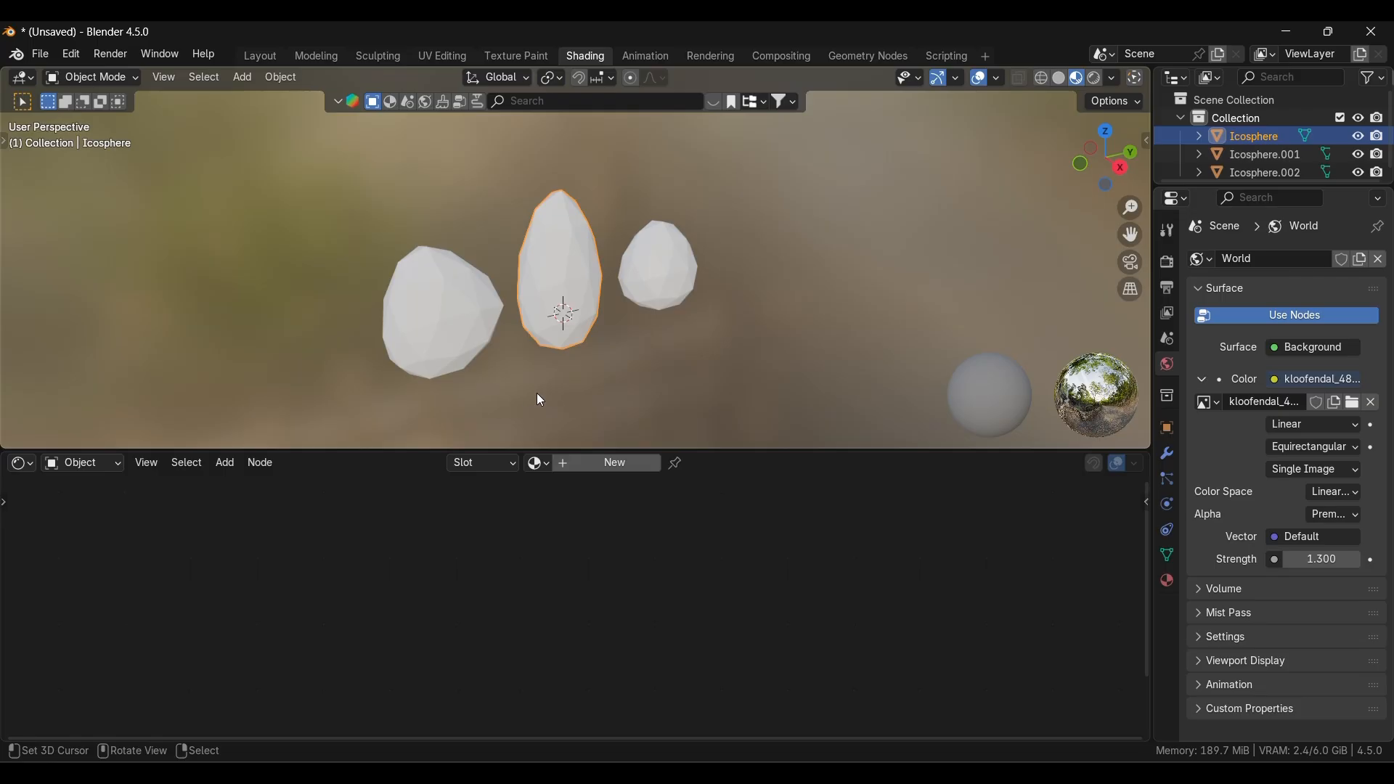
- Create a new material on the tall shape and name it snow
{"action": "middle_click_drag", "start_coordinate": [540, 400], "coordinate": [504, 394]}
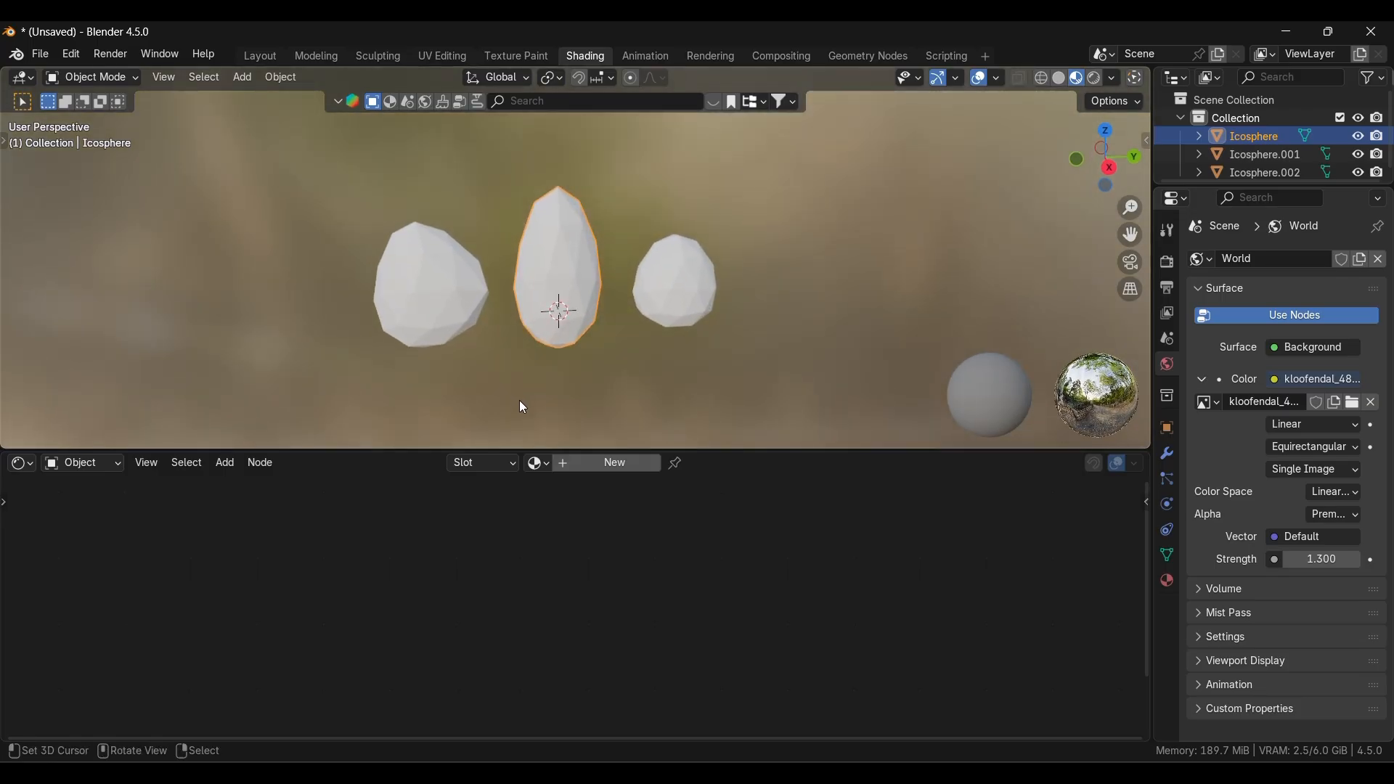
{"action": "left_click", "coordinate": [564, 463]}
{"action": "double_click", "coordinate": [599, 463]}
{"action": "type", "text": "snow"}
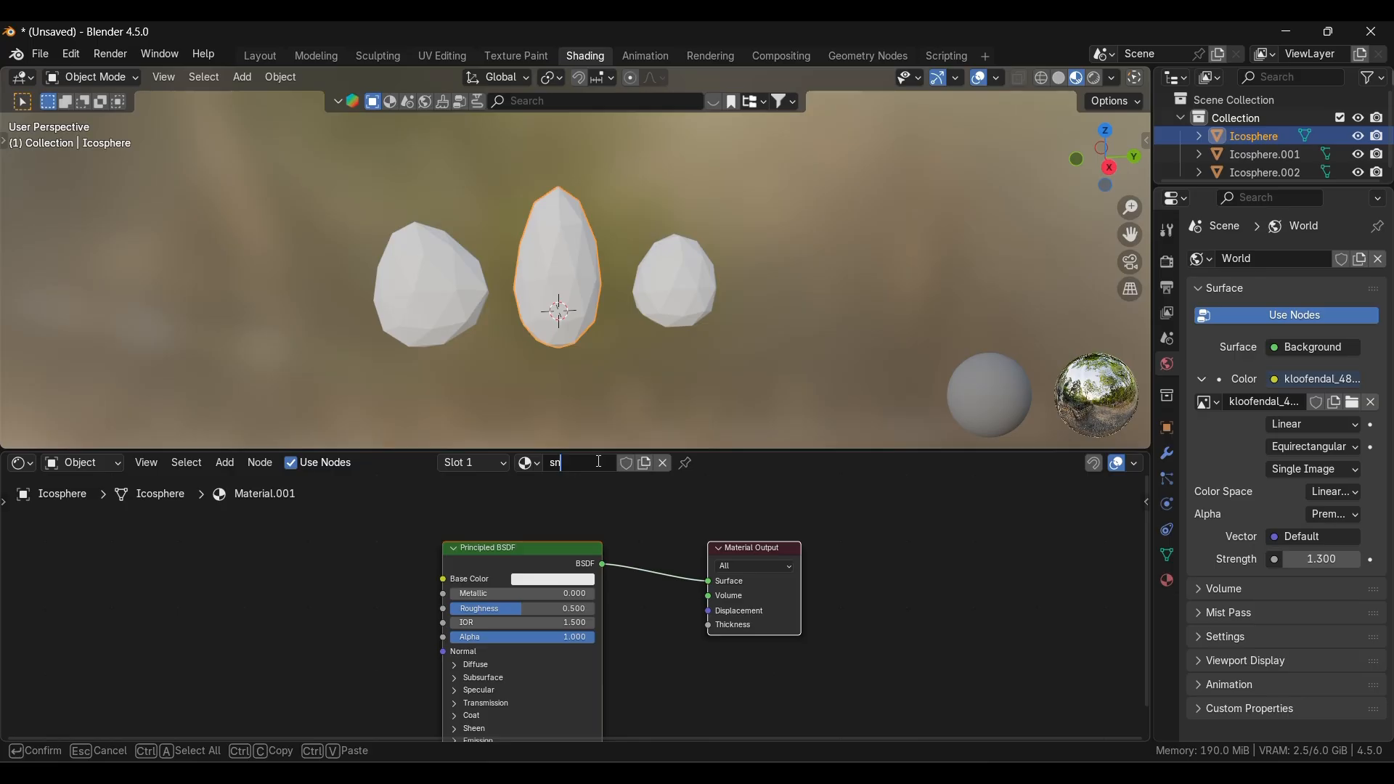
{"action": "key", "text": "Return"}
- Reposition the material nodes, enlarge the shader editor area and show the viewport in Rendered shading
{"action": "key", "text": "a"}
{"action": "left_click_drag", "start_coordinate": [580, 544], "coordinate": [610, 509]}
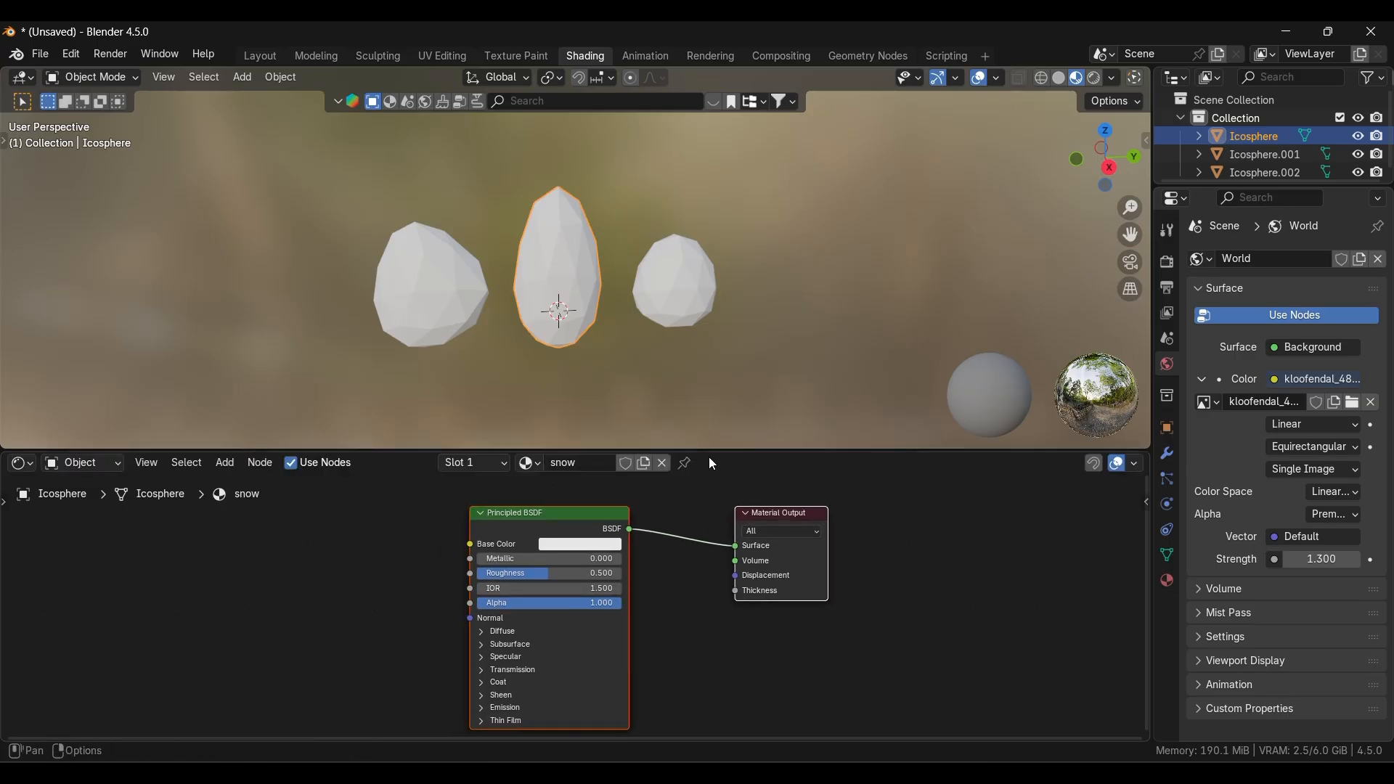
{"action": "left_click_drag", "start_coordinate": [710, 451], "coordinate": [704, 376]}
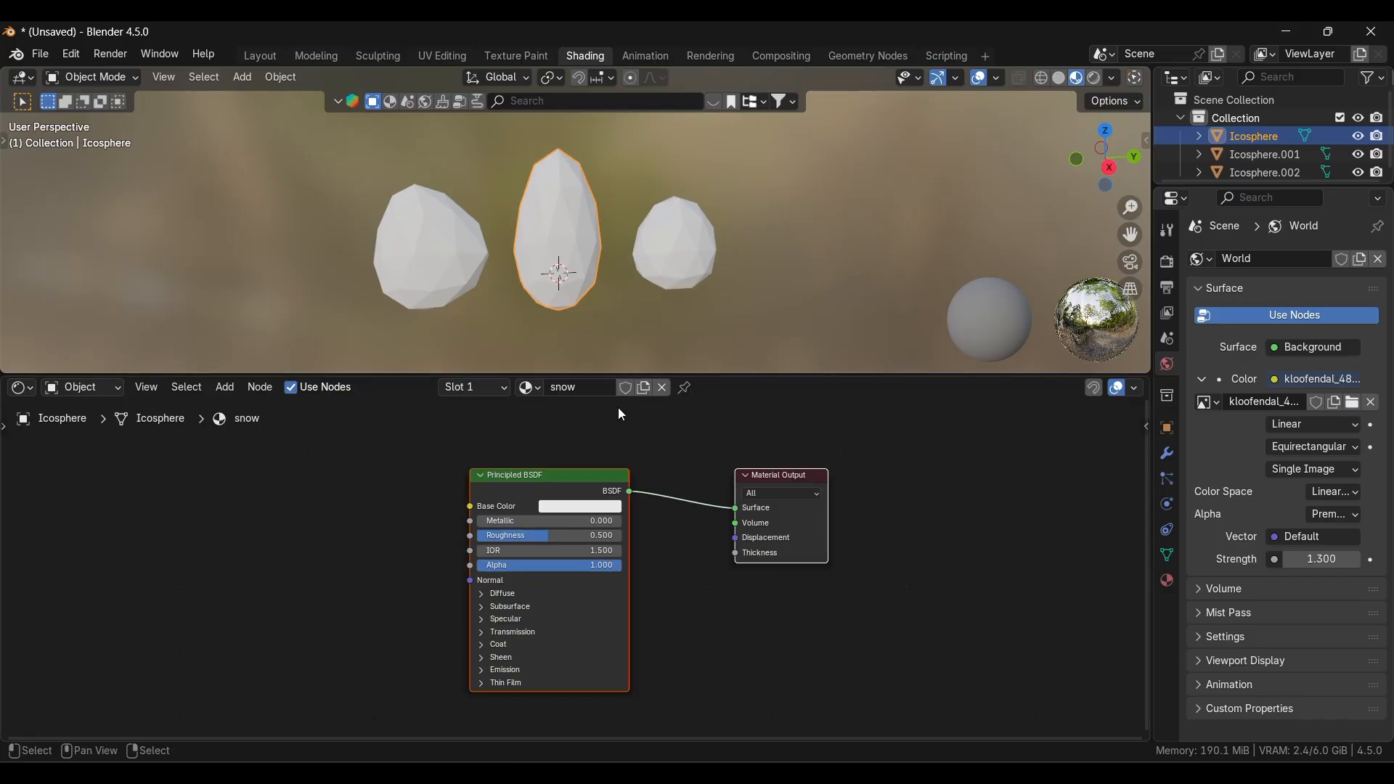
{"action": "left_click", "coordinate": [1094, 78]}
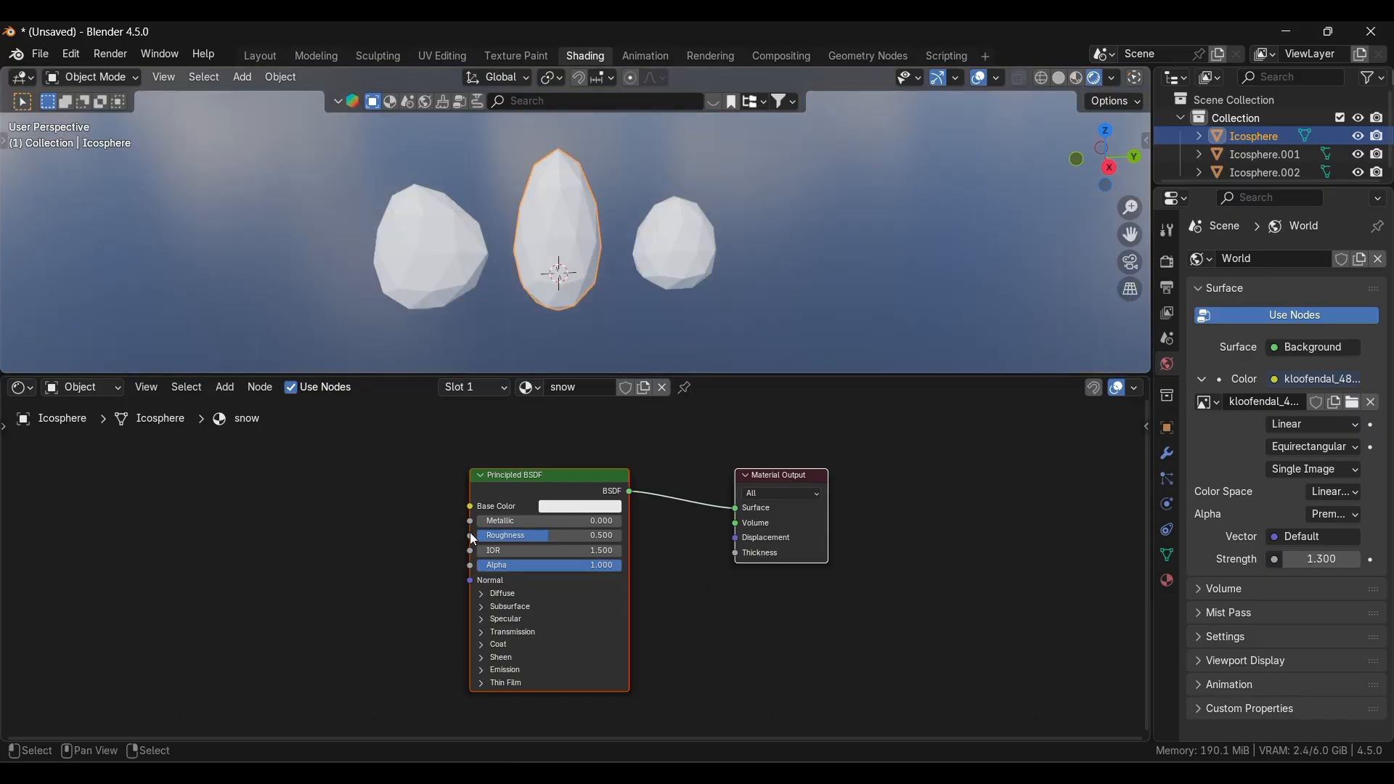
- Add a Noise Texture node before the Principled BSDF and connect its Fac output to Base Color
{"action": "left_click", "coordinate": [420, 530]}
{"action": "key", "text": "shift+a"}
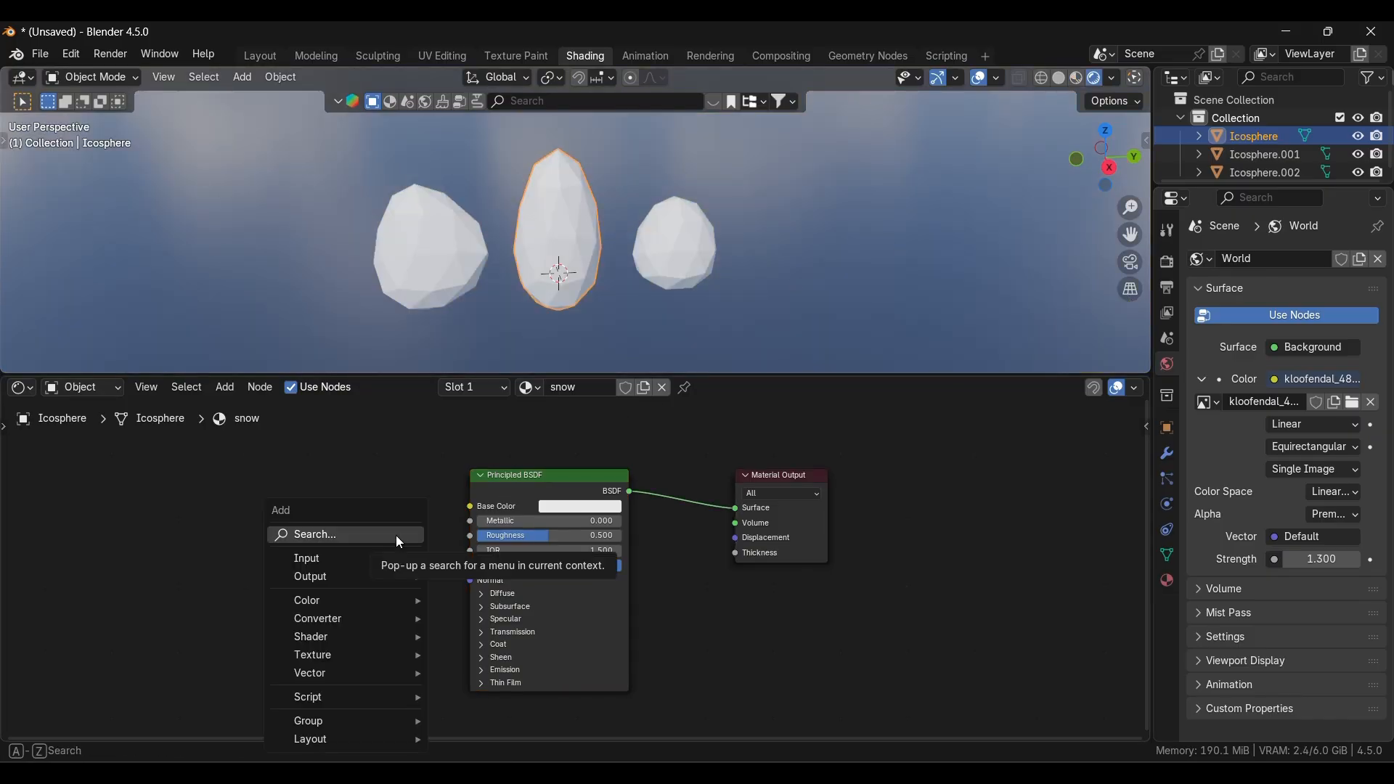
{"action": "type", "text": "noi"}
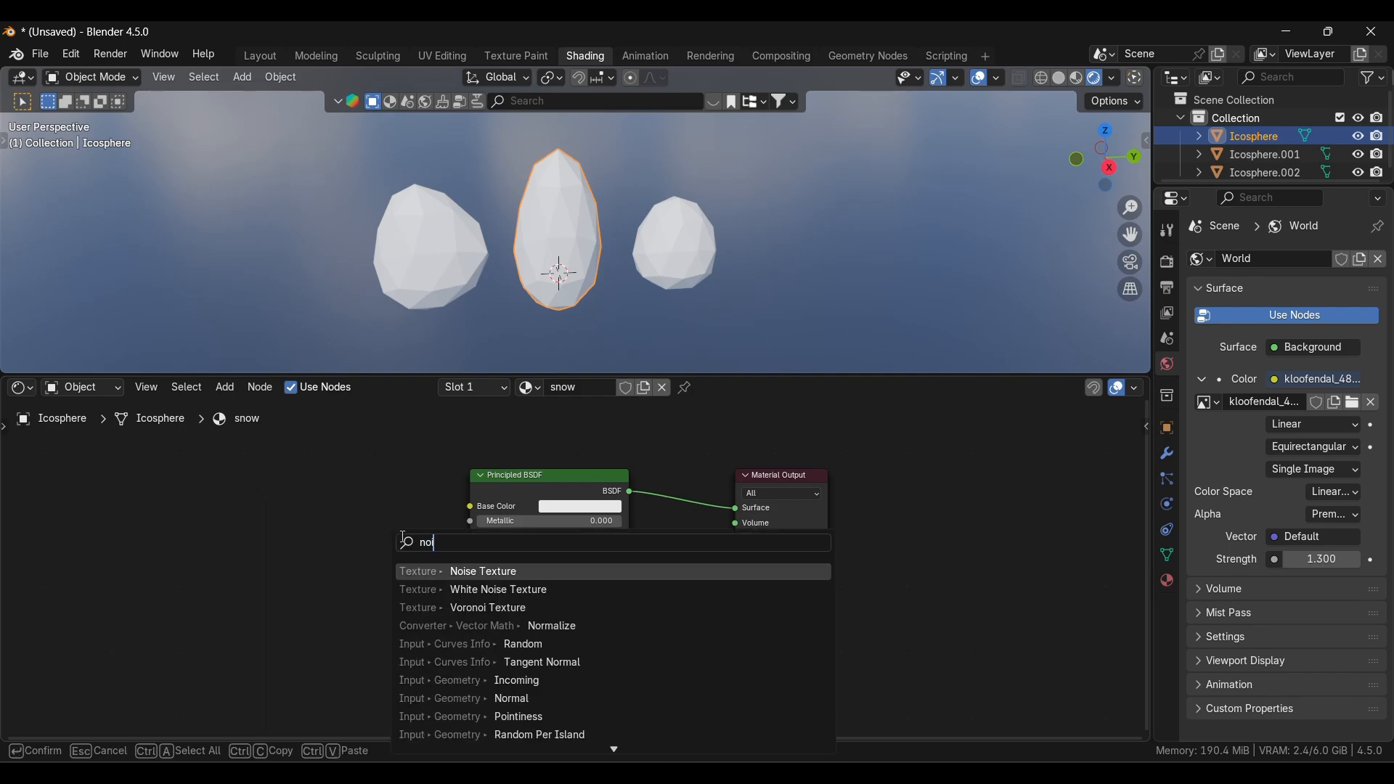
{"action": "key", "text": "Return"}
{"action": "left_click", "coordinate": [401, 506]}
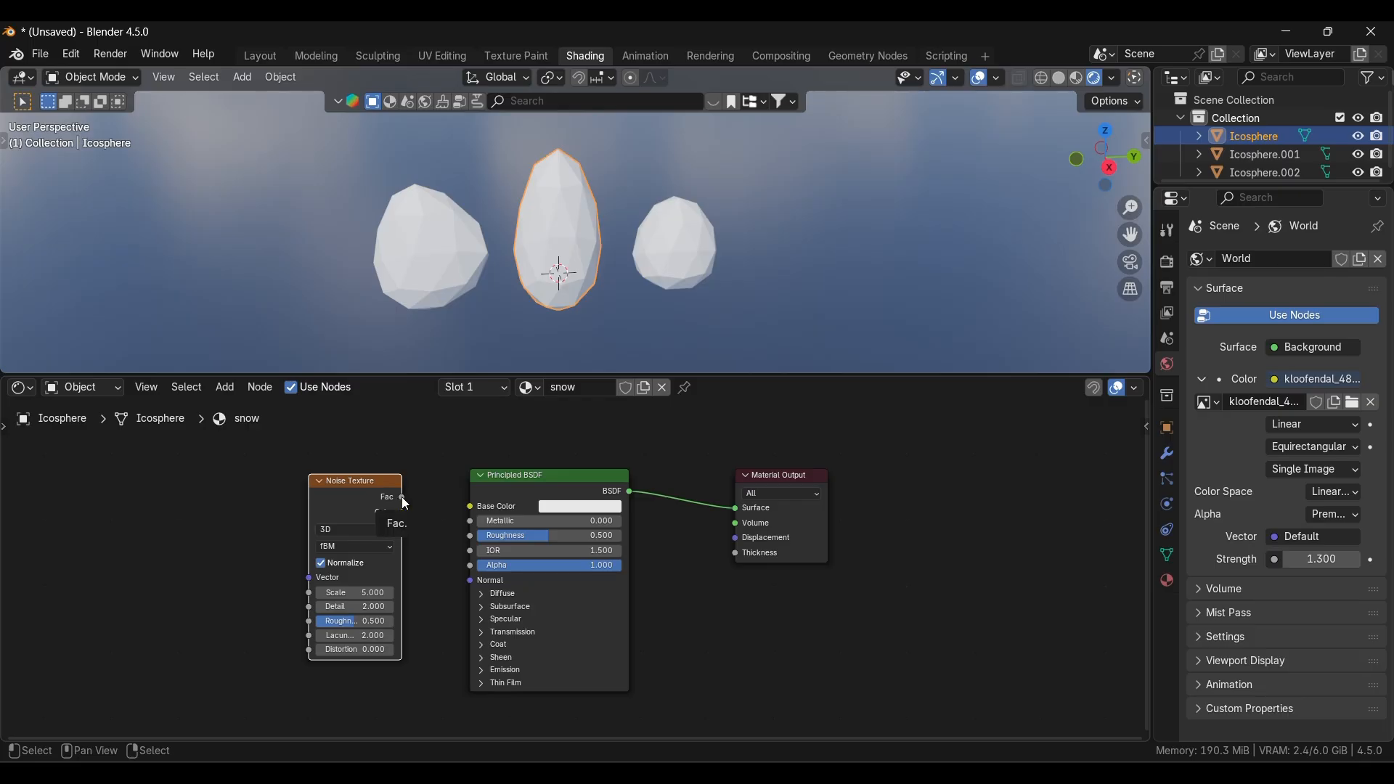
{"action": "left_click_drag", "start_coordinate": [402, 498], "coordinate": [468, 514]}
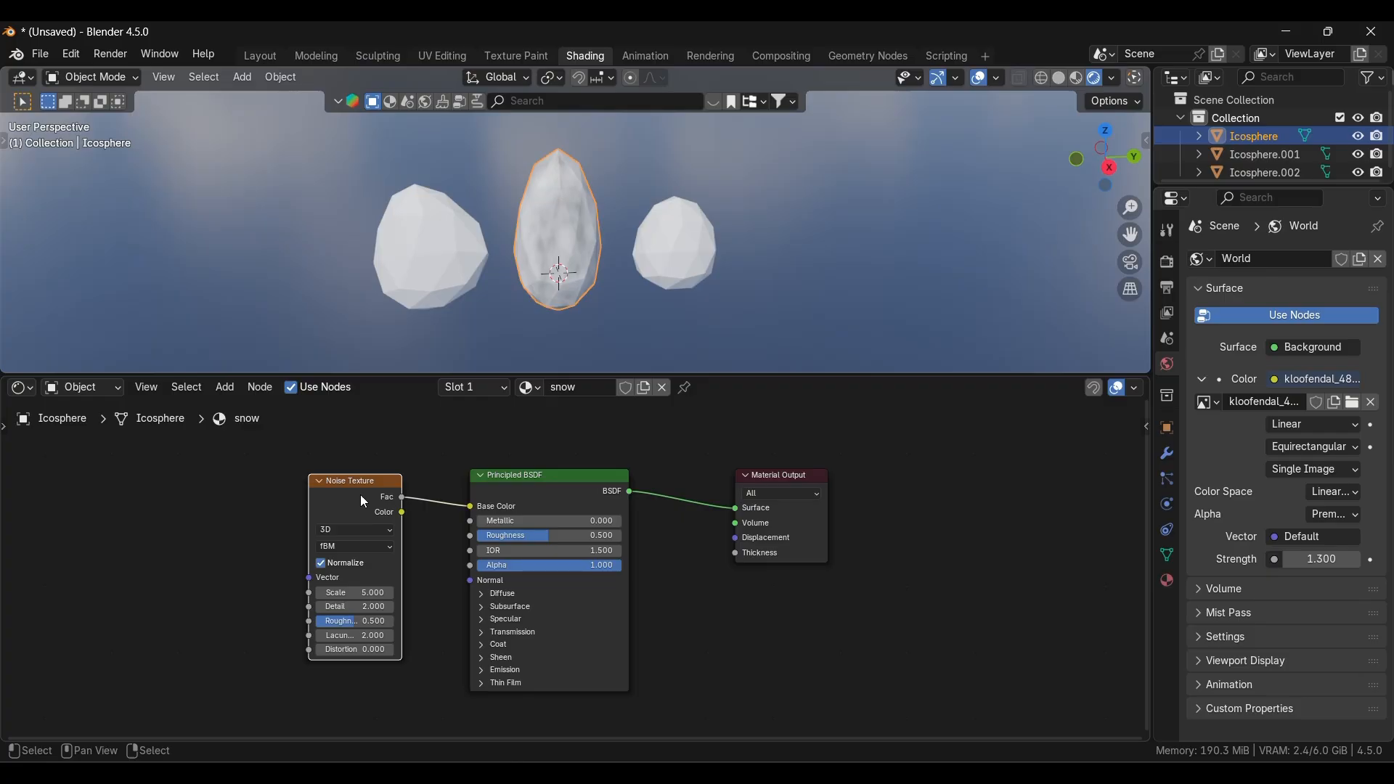
- Search the add-on preferences for node and check whether Node Wrangler is enabled
{"action": "left_click", "coordinate": [71, 55]}
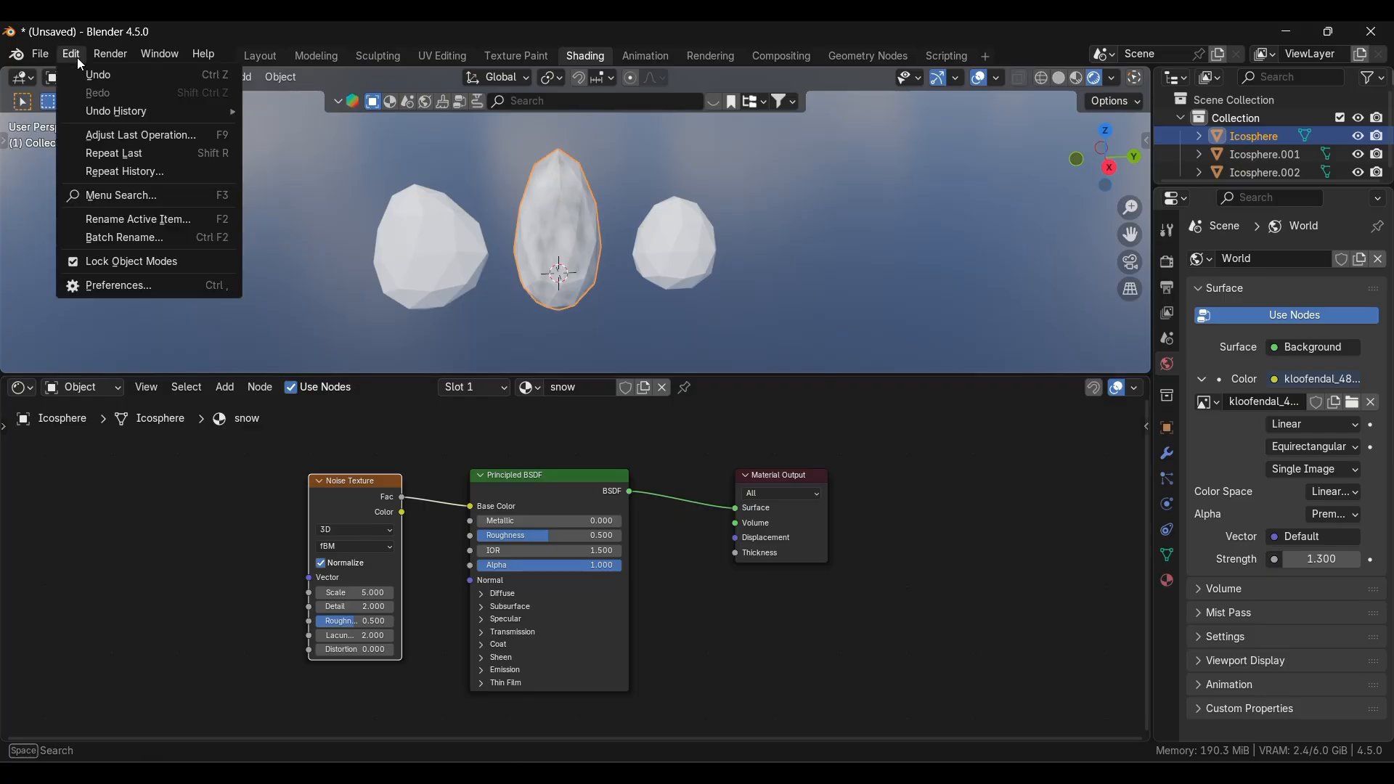
{"action": "left_click", "coordinate": [112, 285]}
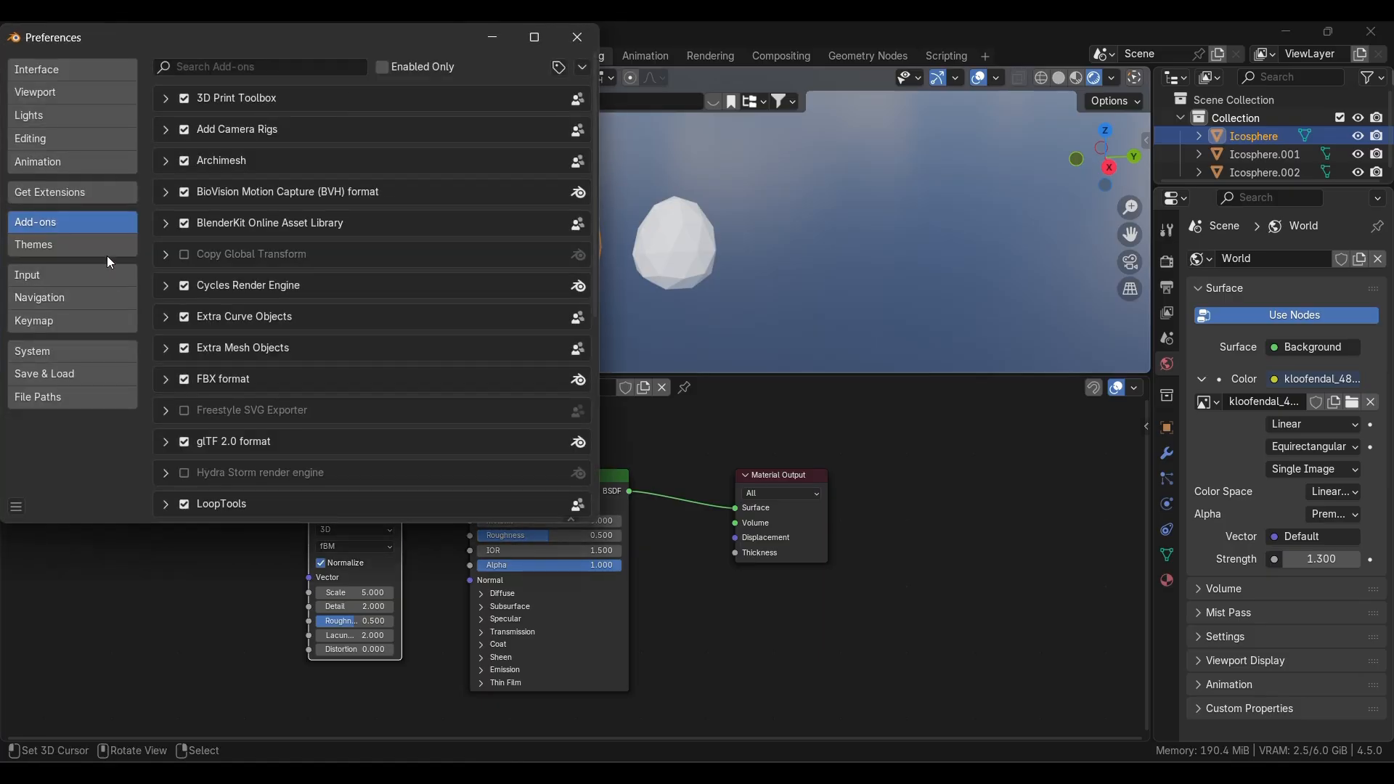
{"action": "left_click", "coordinate": [233, 69]}
{"action": "type", "text": "n"}
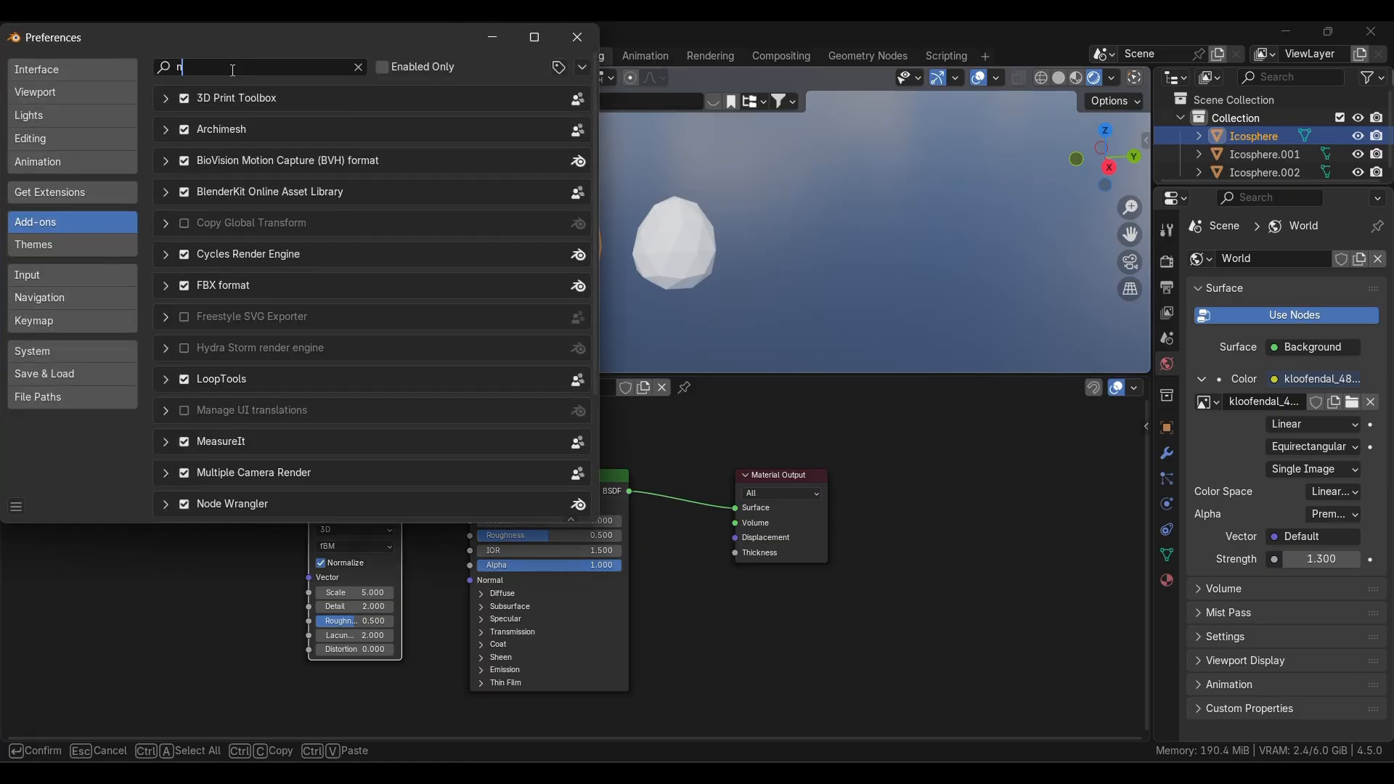
{"action": "type", "text": "ode"}
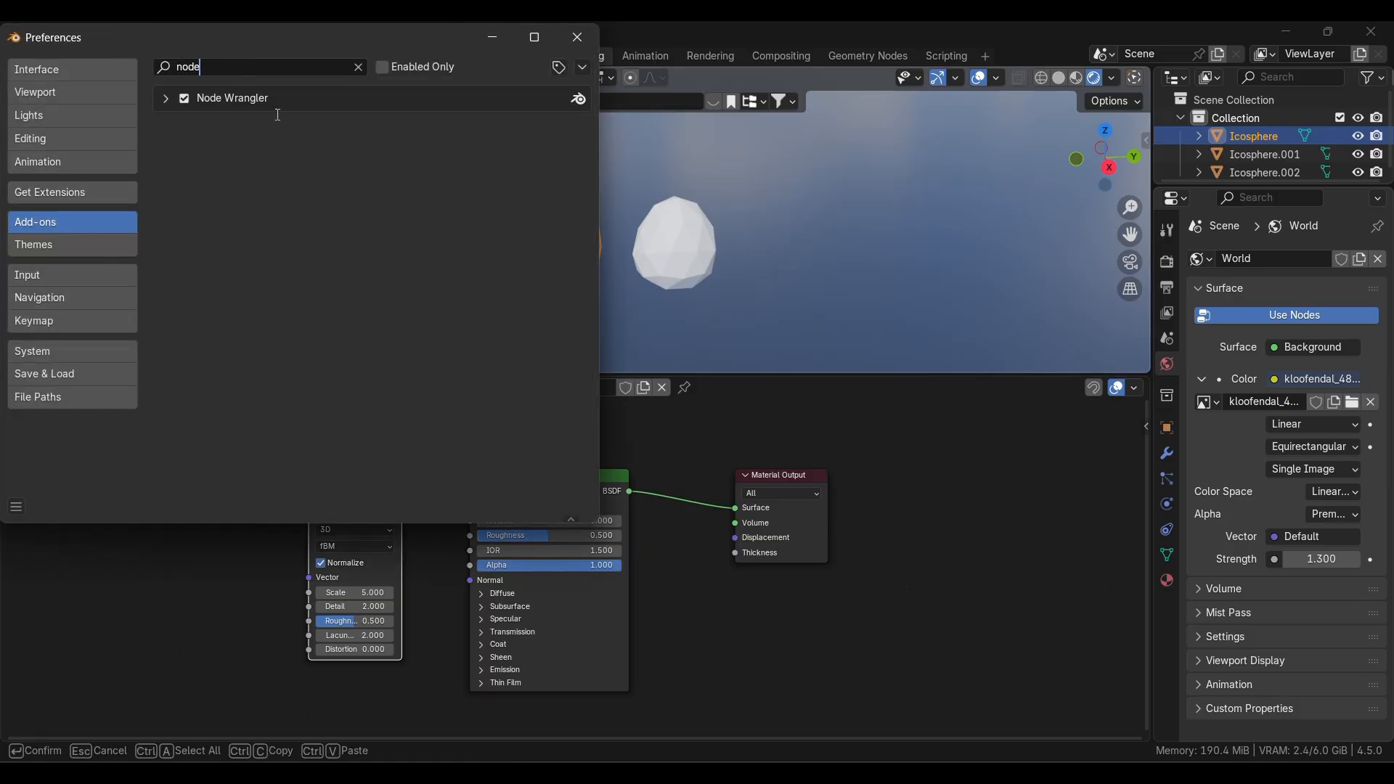
{"action": "left_click", "coordinate": [577, 37]}
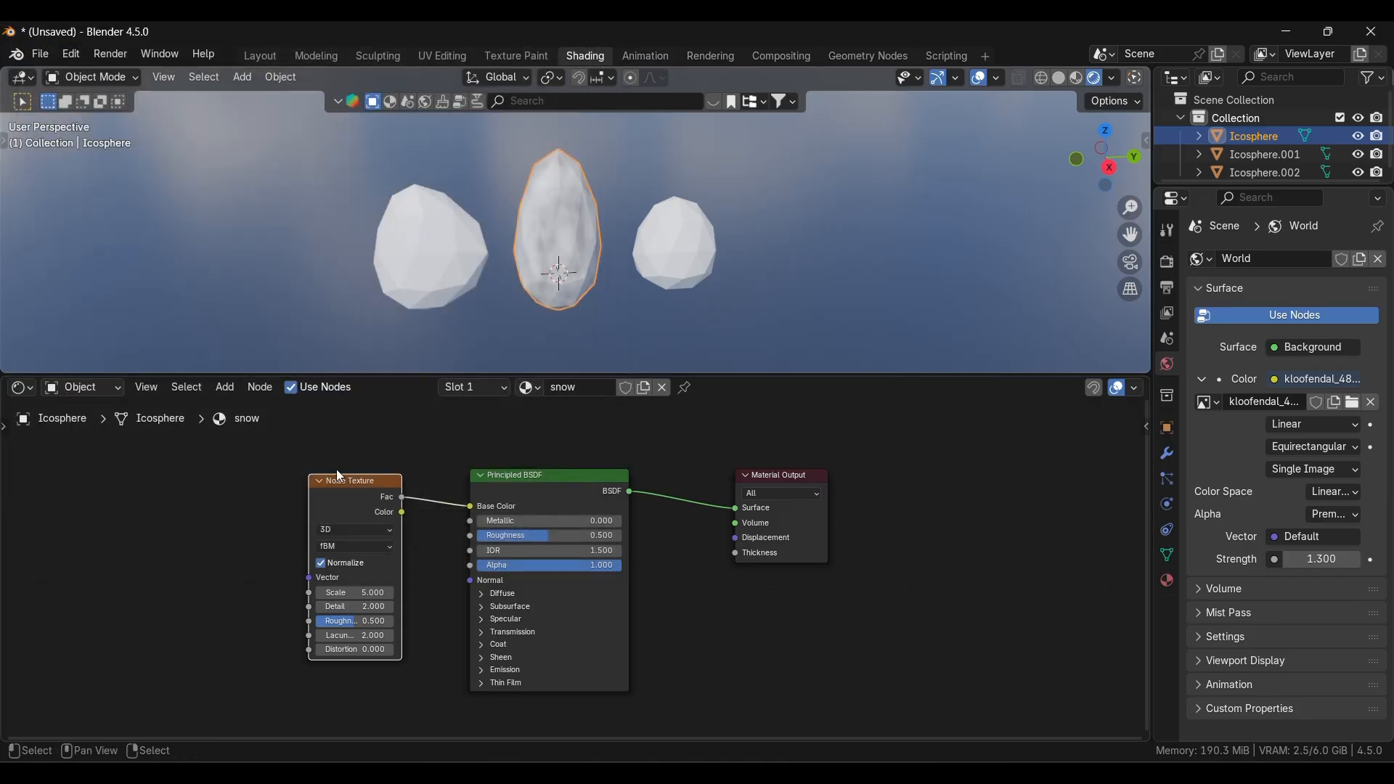
- Feed the Noise Texture from Texture Coordinate and Mapping nodes using Object coordinates, and set its Scale to 1.4 and Detail to 10.7
{"action": "key", "text": "ctrl"}
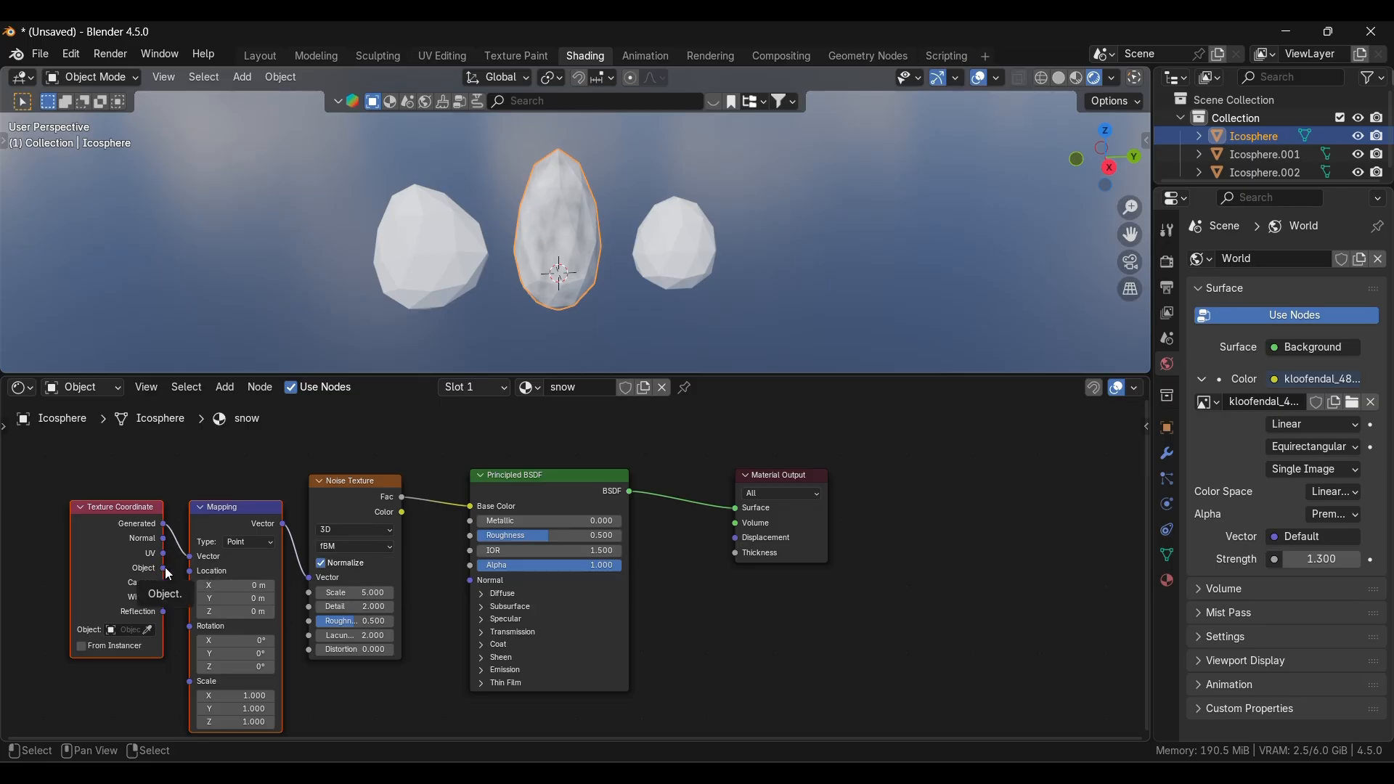
{"action": "left_click_drag", "start_coordinate": [164, 567], "coordinate": [203, 562]}
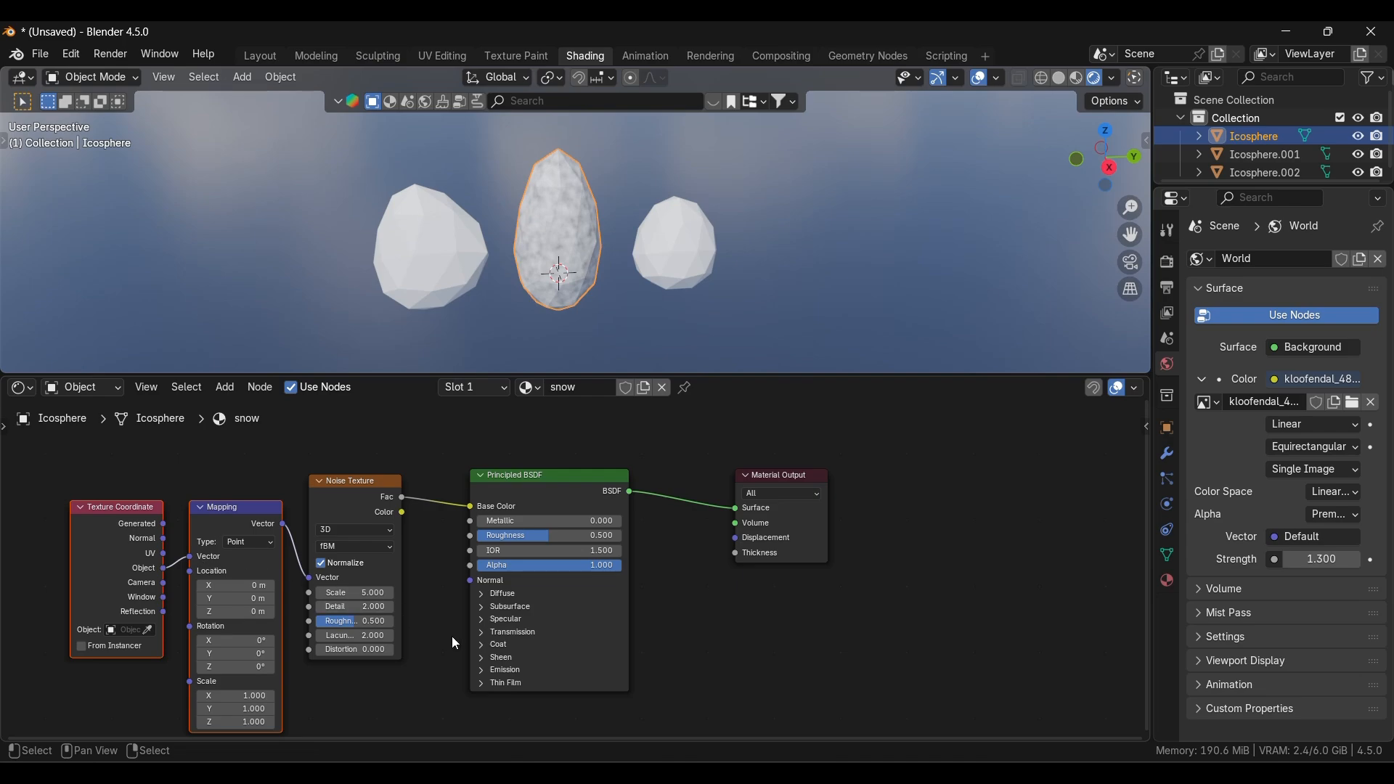
{"action": "mouse_move", "coordinate": [354, 592]}
{"action": "left_mouse_down"}
{"action": "mouse_move", "coordinate": [276, 592]}
{"action": "mouse_move", "coordinate": [363, 594]}
{"action": "mouse_move", "coordinate": [349, 594]}
{"action": "left_mouse_up"}
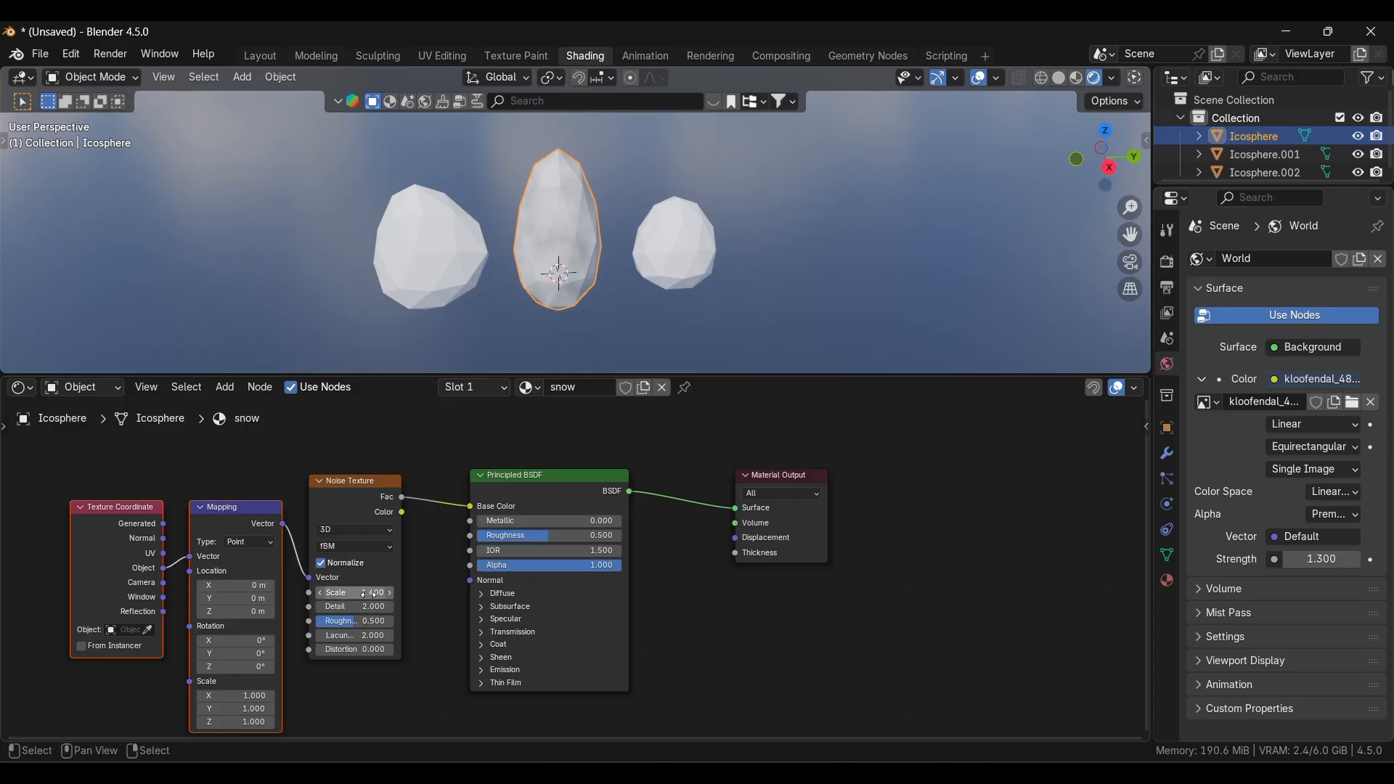
{"action": "left_click_drag", "start_coordinate": [378, 611], "coordinate": [342, 608]}
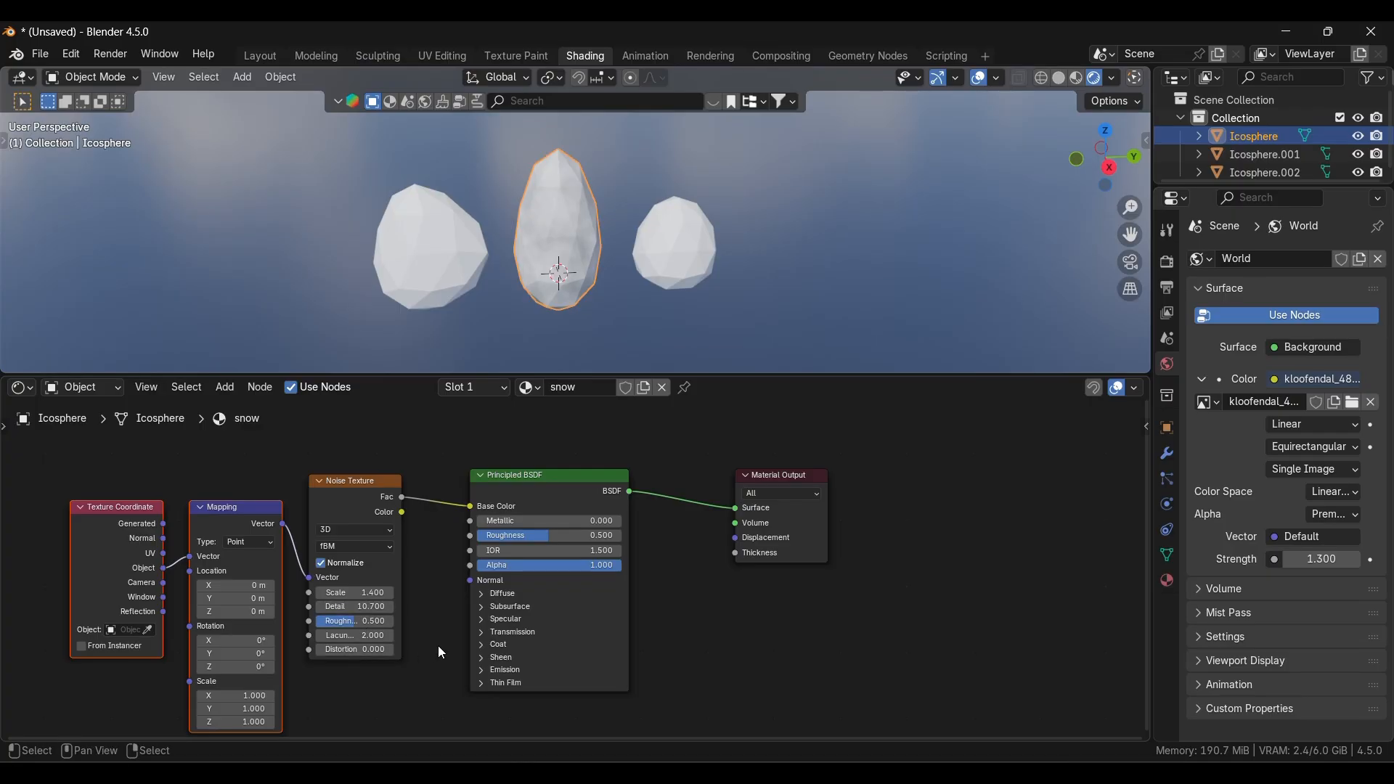
- Spread the nodes apart to open a gap between the Noise Texture and the Principled BSDF
{"action": "left_click_drag", "start_coordinate": [523, 475], "coordinate": [594, 461]}
{"action": "left_click_drag", "start_coordinate": [785, 476], "coordinate": [864, 465]}
{"action": "left_click_drag", "start_coordinate": [348, 476], "coordinate": [334, 448]}
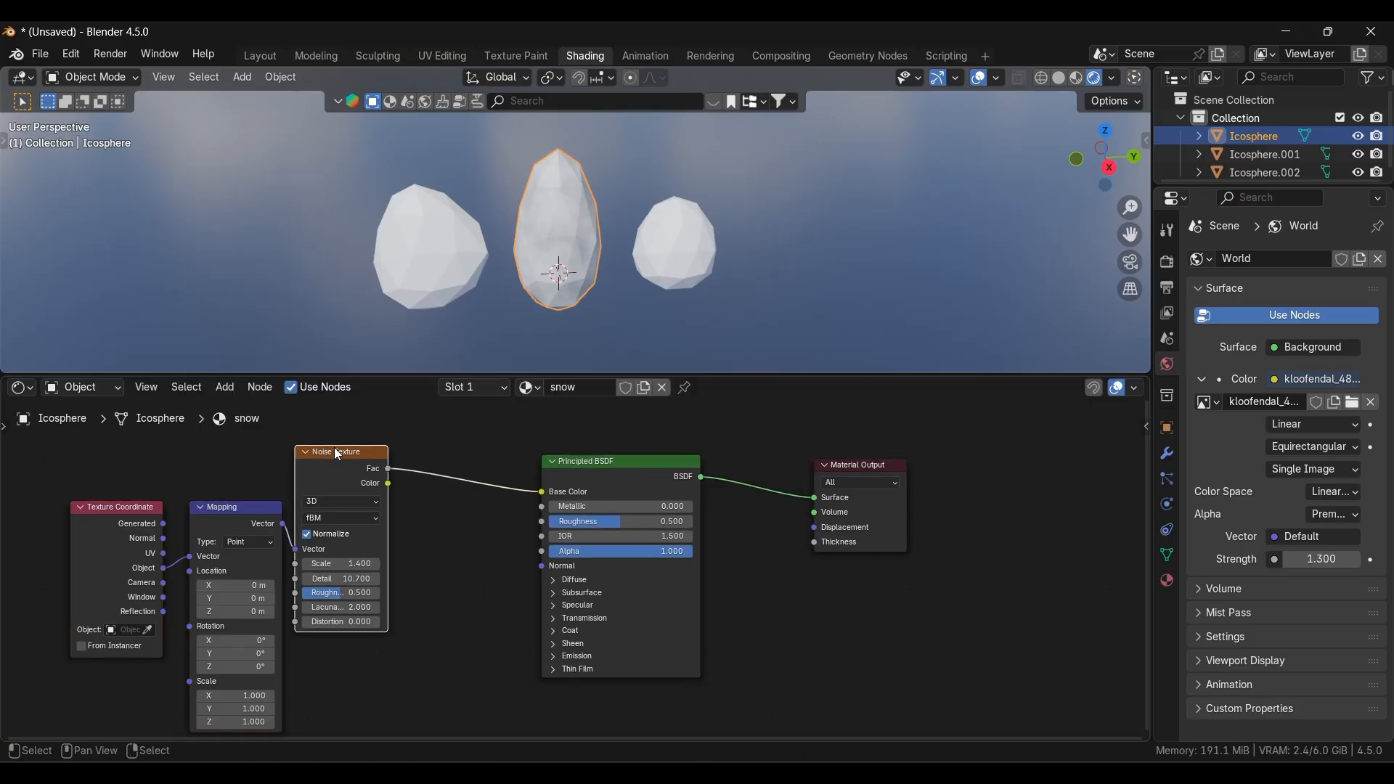
{"action": "left_click_drag", "start_coordinate": [578, 469], "coordinate": [638, 455]}
- Insert a Bump node, wiring the noise Fac into its Height and its Normal output into the Principled BSDF's Normal
{"action": "left_click", "coordinate": [443, 518]}
{"action": "key", "text": "shift"}
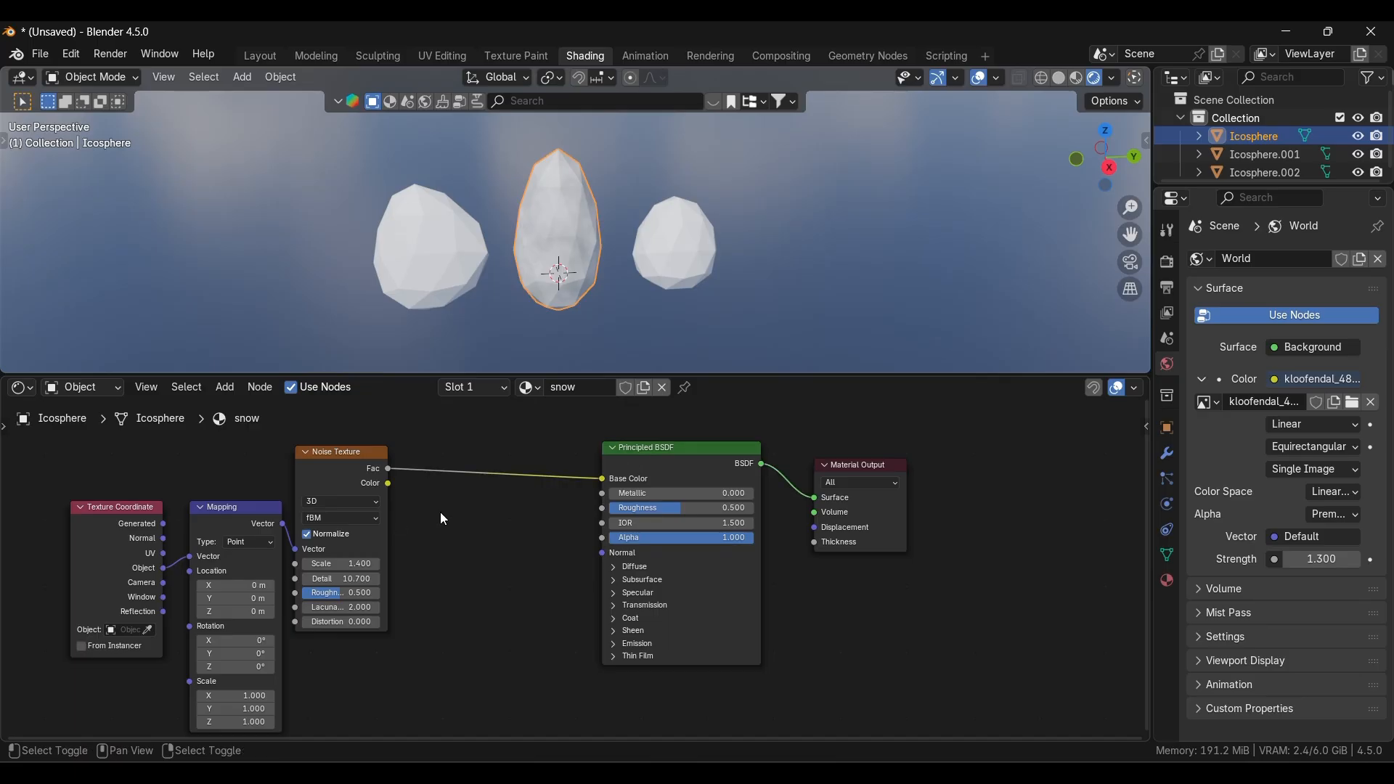
{"action": "key", "text": "shift+a"}
{"action": "type", "text": "bump"}
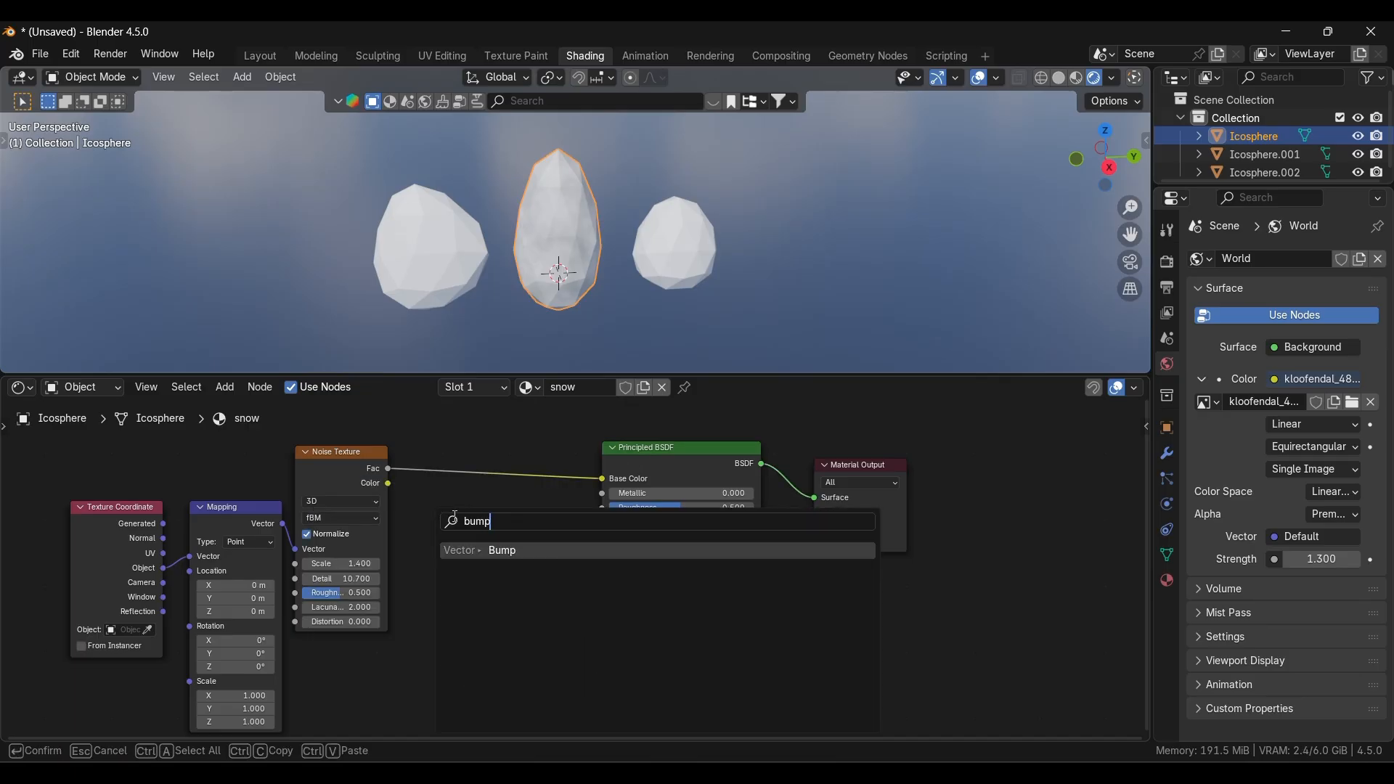
{"action": "key", "text": "Return"}
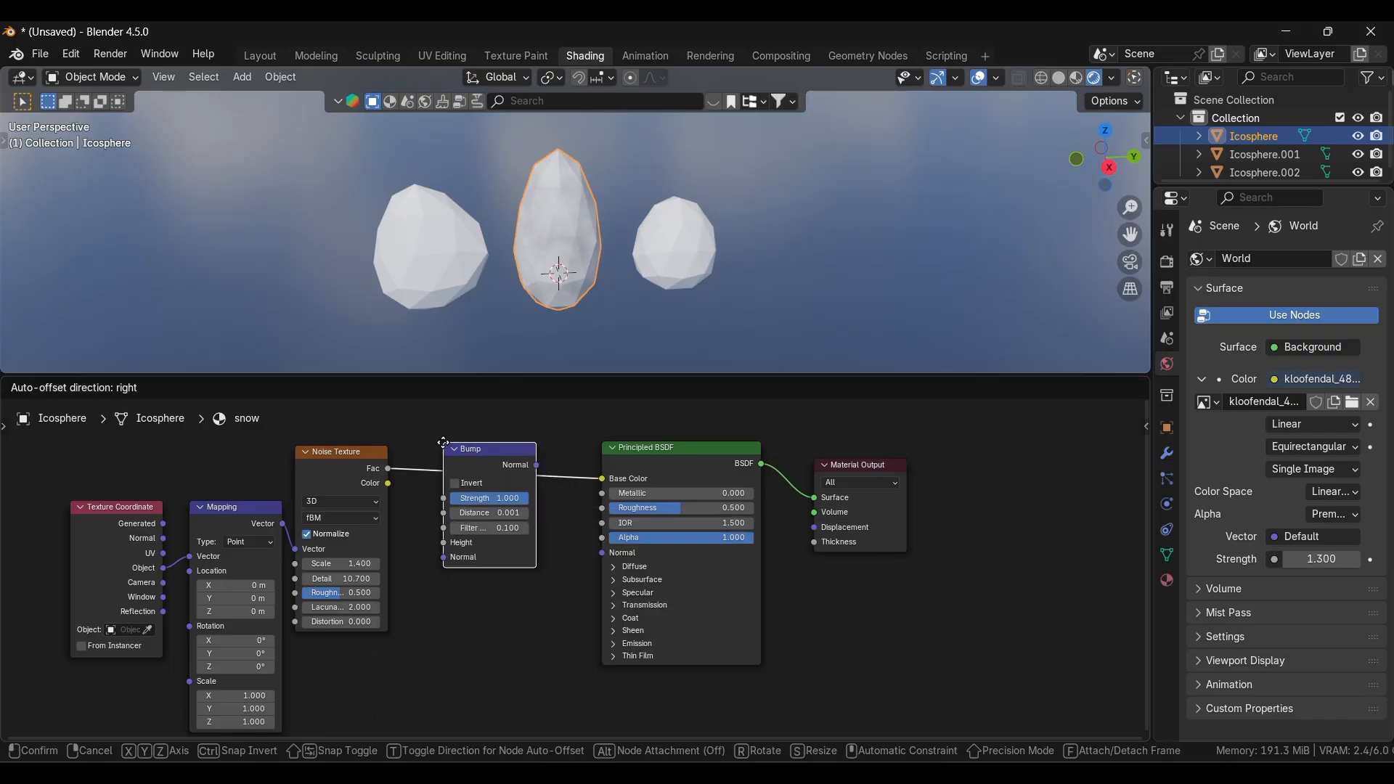
{"action": "left_click", "coordinate": [547, 498]}
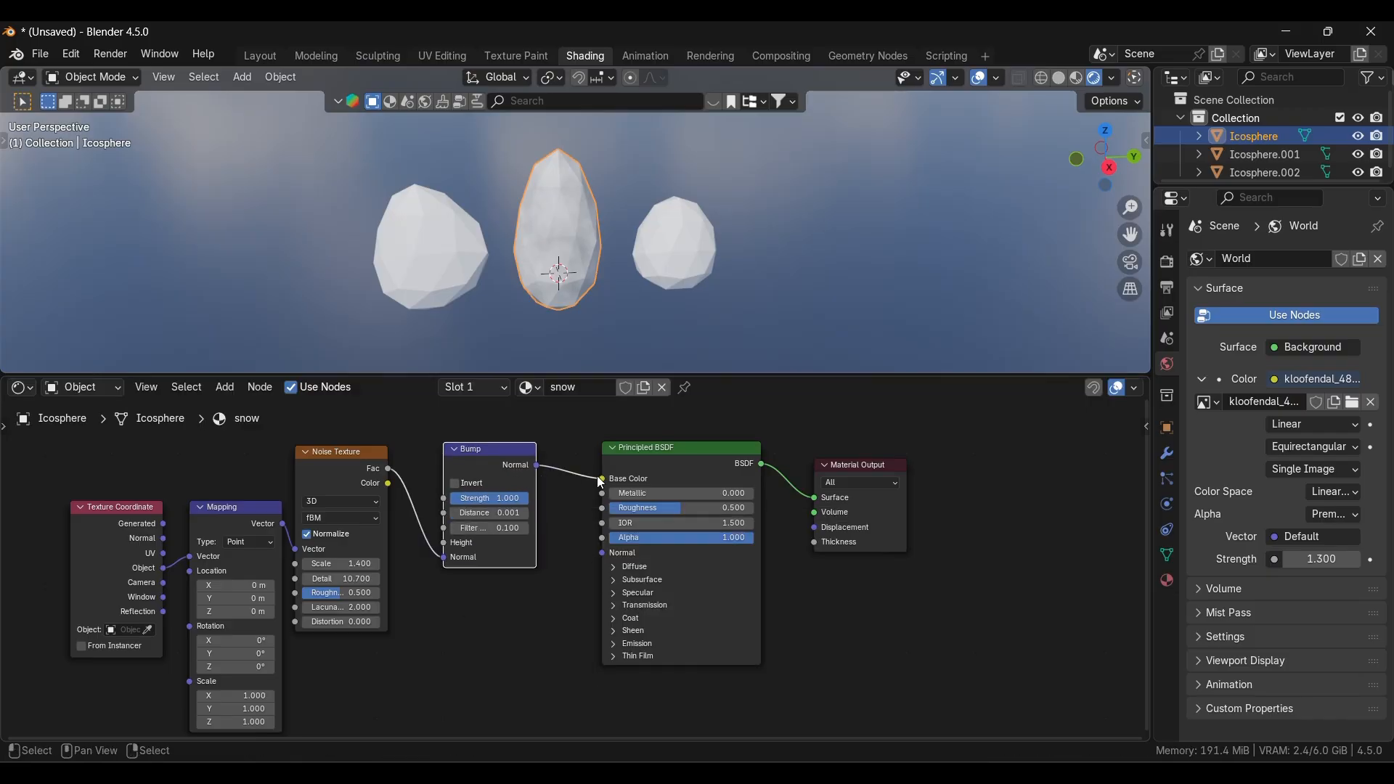
{"action": "left_click_drag", "start_coordinate": [602, 479], "coordinate": [597, 553]}
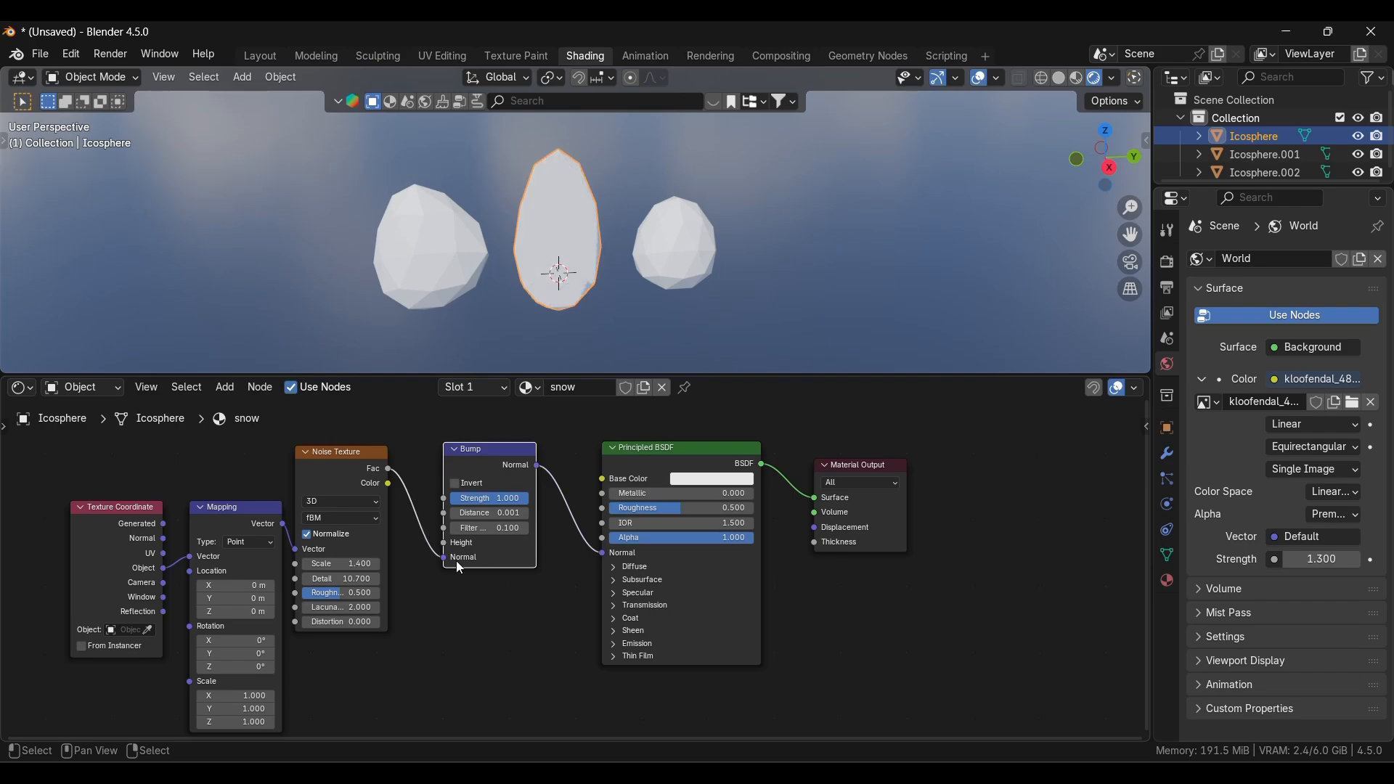
{"action": "left_click_drag", "start_coordinate": [453, 561], "coordinate": [444, 544]}
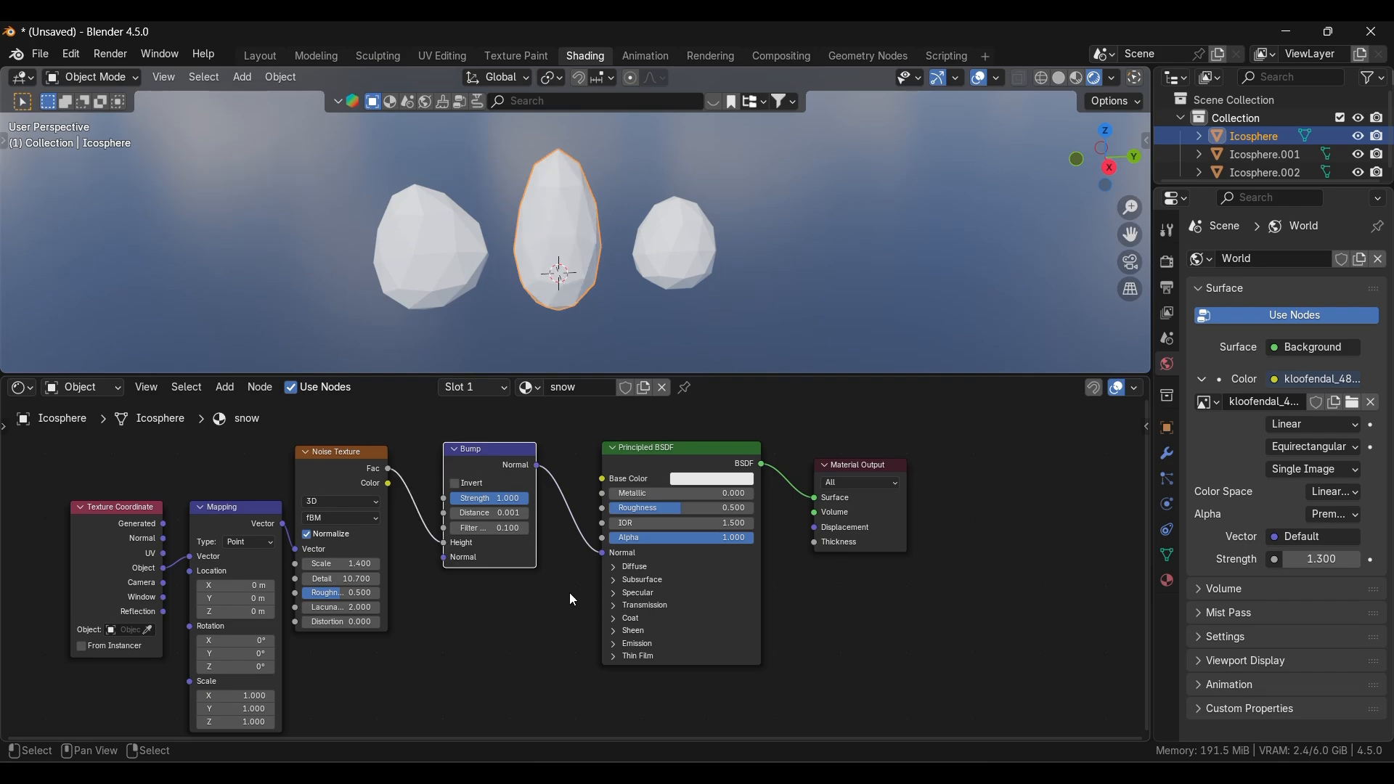
- Zoom in on the shapes and set the Bump node's Distance to 0.701
{"action": "scroll", "coordinate": [513, 214], "scroll_direction": "up", "scroll_amount": 5}
{"action": "scroll", "coordinate": [537, 210], "scroll_direction": "down", "scroll_amount": 4}
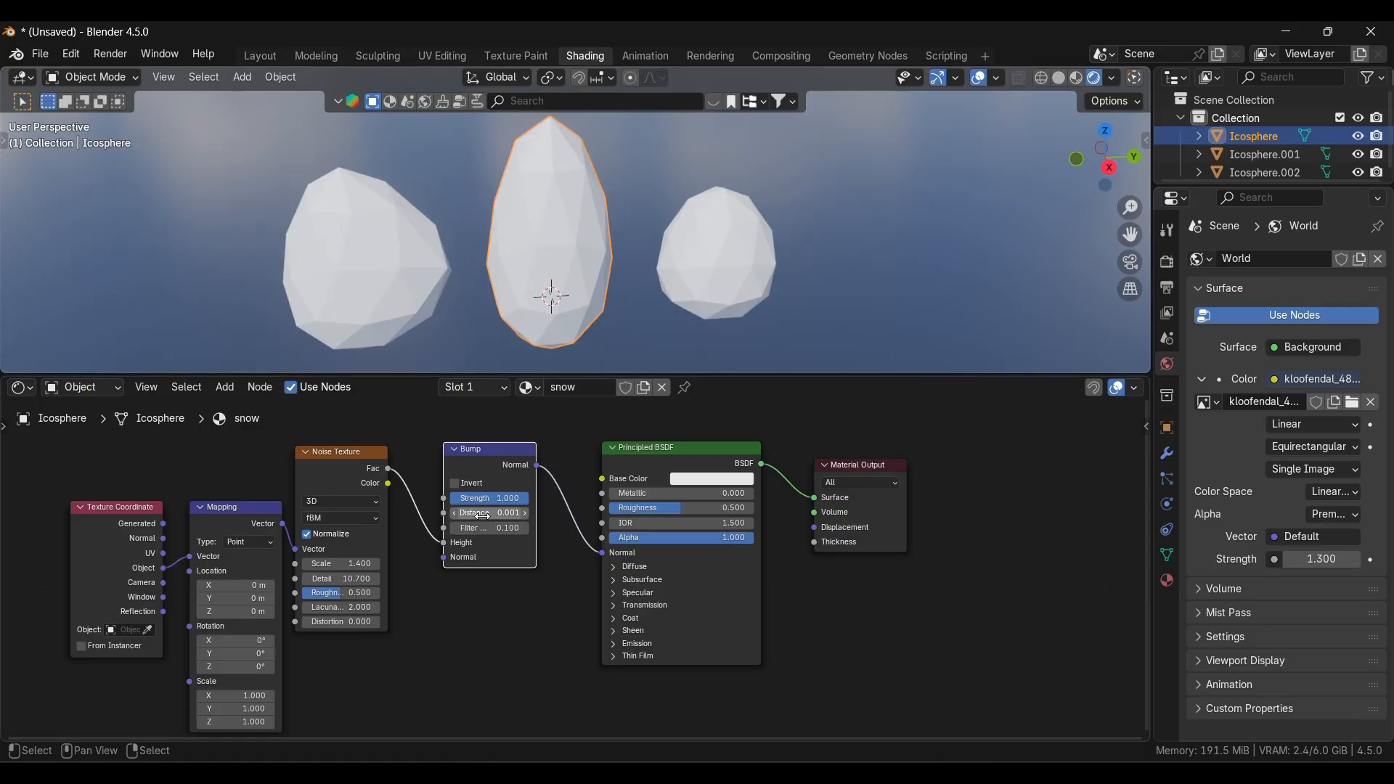
{"action": "mouse_move", "coordinate": [481, 515]}
{"action": "left_mouse_down"}
{"action": "mouse_move", "coordinate": [523, 515]}
{"action": "mouse_move", "coordinate": [498, 512]}
{"action": "left_mouse_up"}
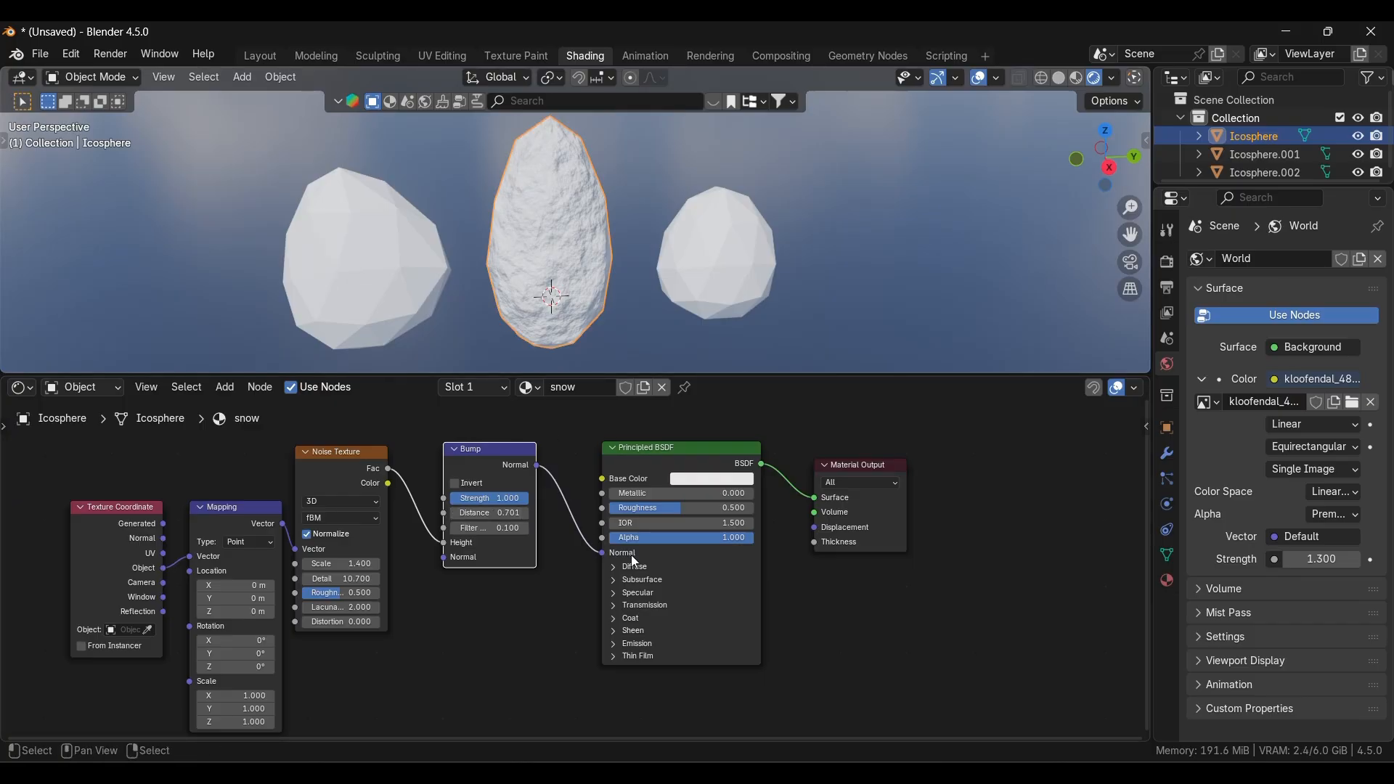
- Make the Principled BSDF's Base Color pure white and set its Roughness to 0.645
{"action": "left_click", "coordinate": [699, 479]}
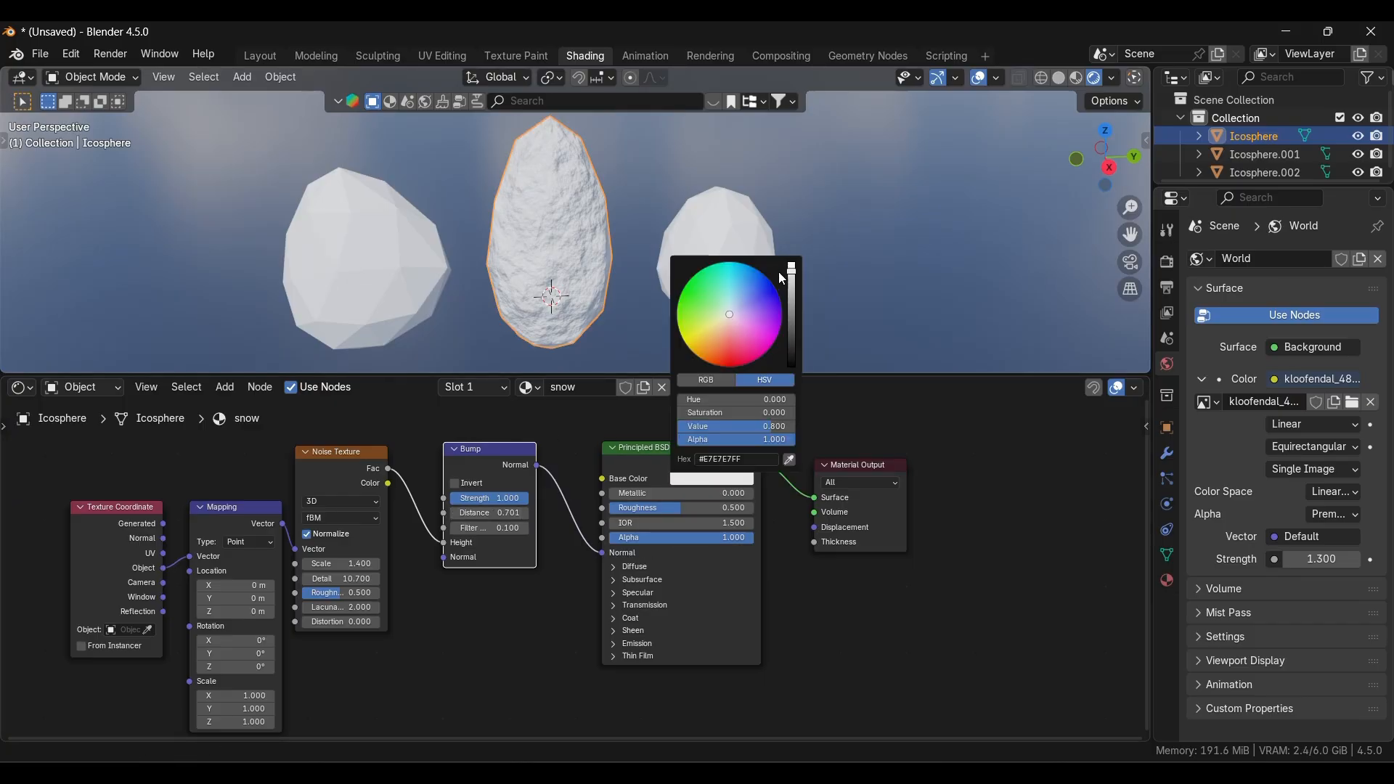
{"action": "left_click_drag", "start_coordinate": [796, 279], "coordinate": [792, 268]}
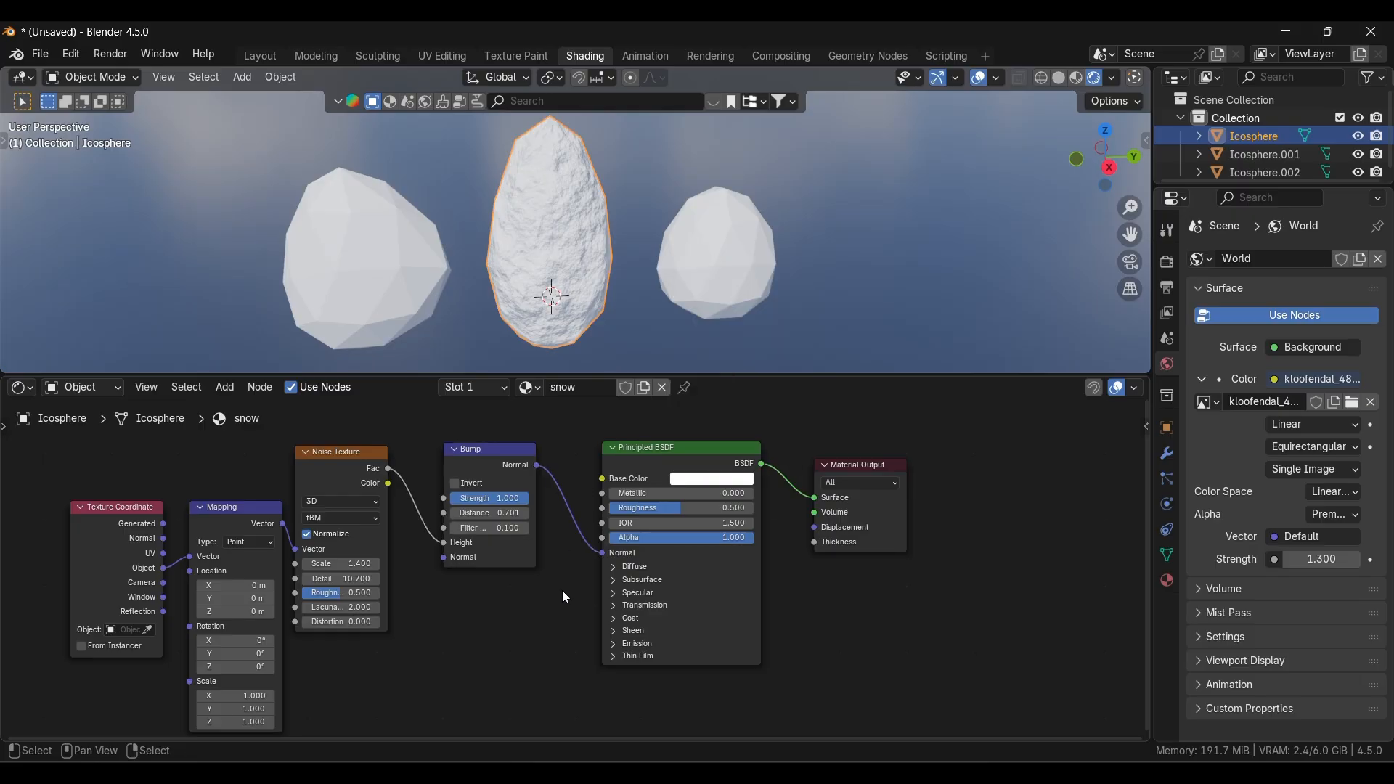
{"action": "left_click_drag", "start_coordinate": [666, 517], "coordinate": [610, 517]}
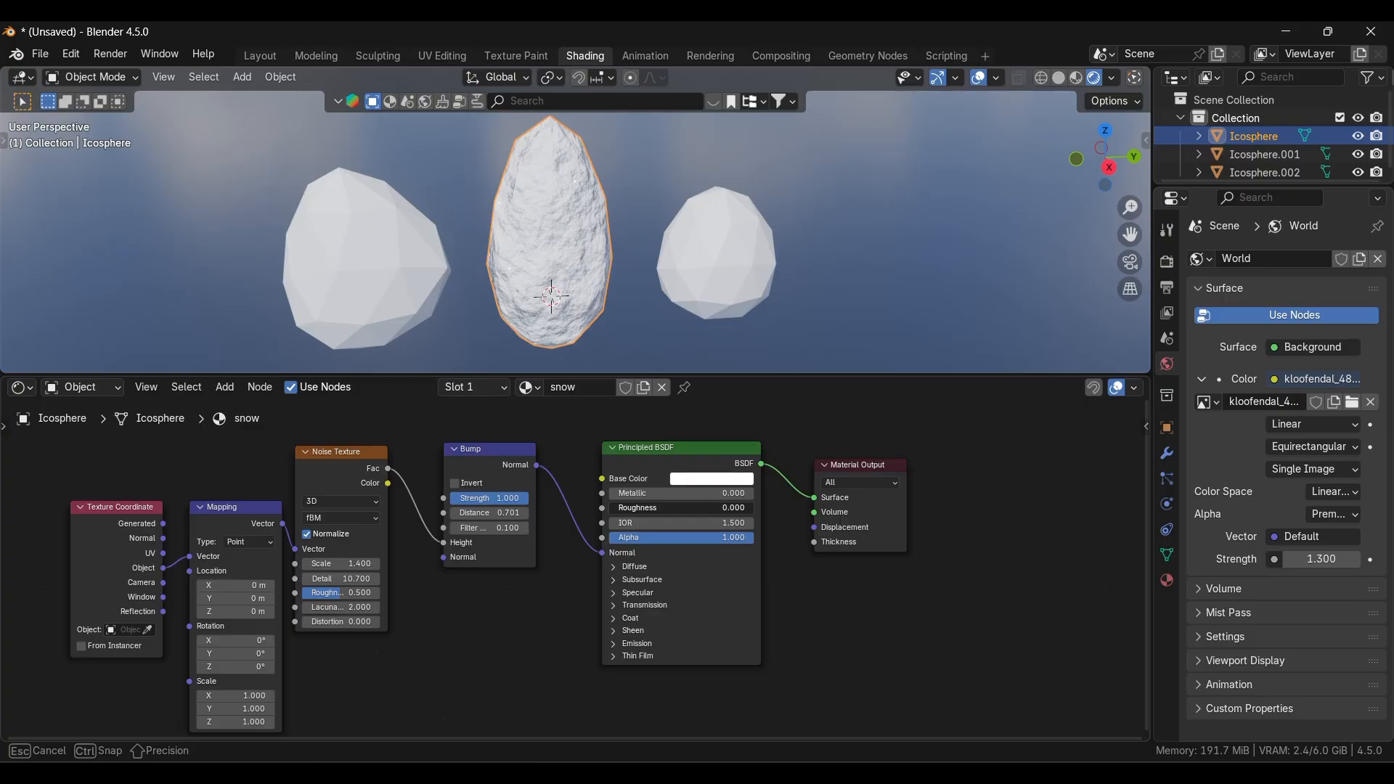
{"action": "left_click_drag", "start_coordinate": [610, 508], "coordinate": [703, 508]}
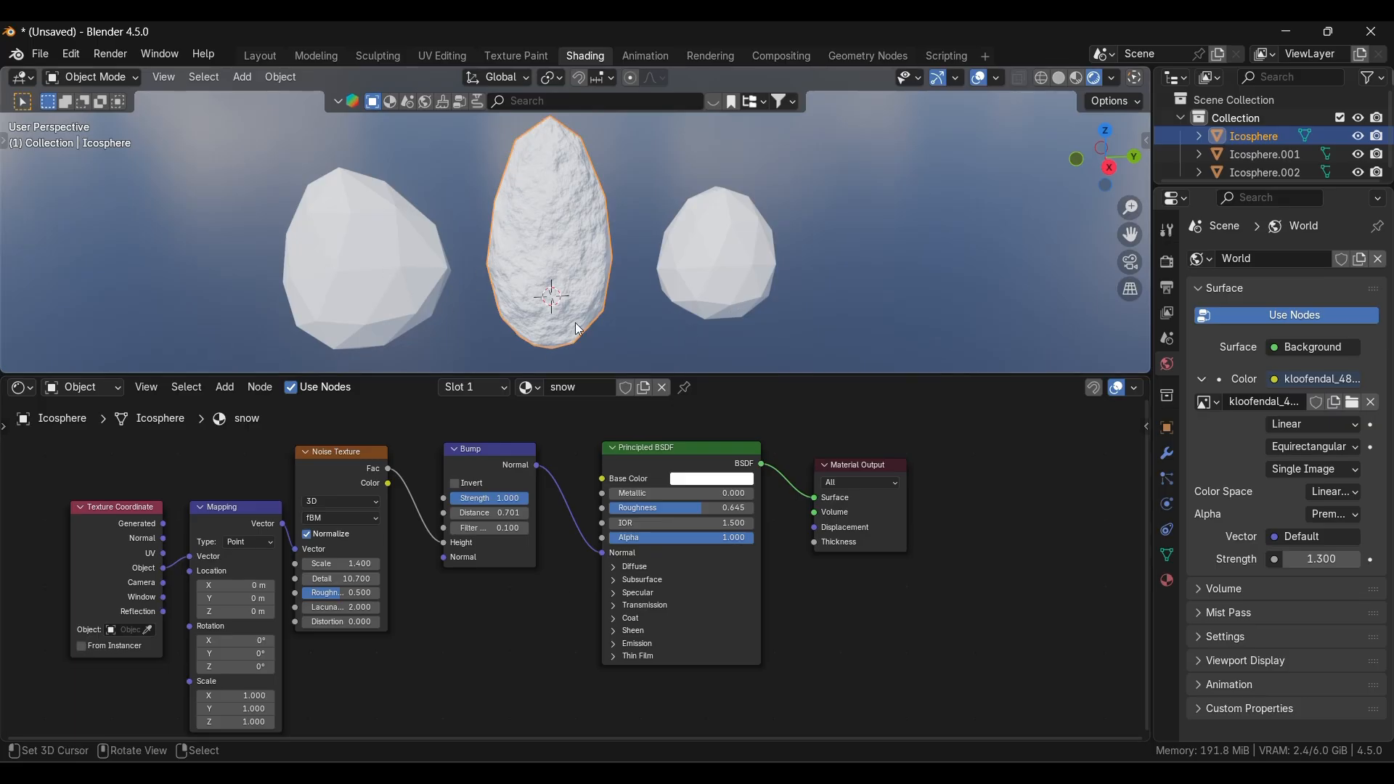
- Assign the existing snow material to the two remaining shapes on either side of the middle one
{"action": "left_click", "coordinate": [716, 273]}
{"action": "left_click", "coordinate": [536, 388]}
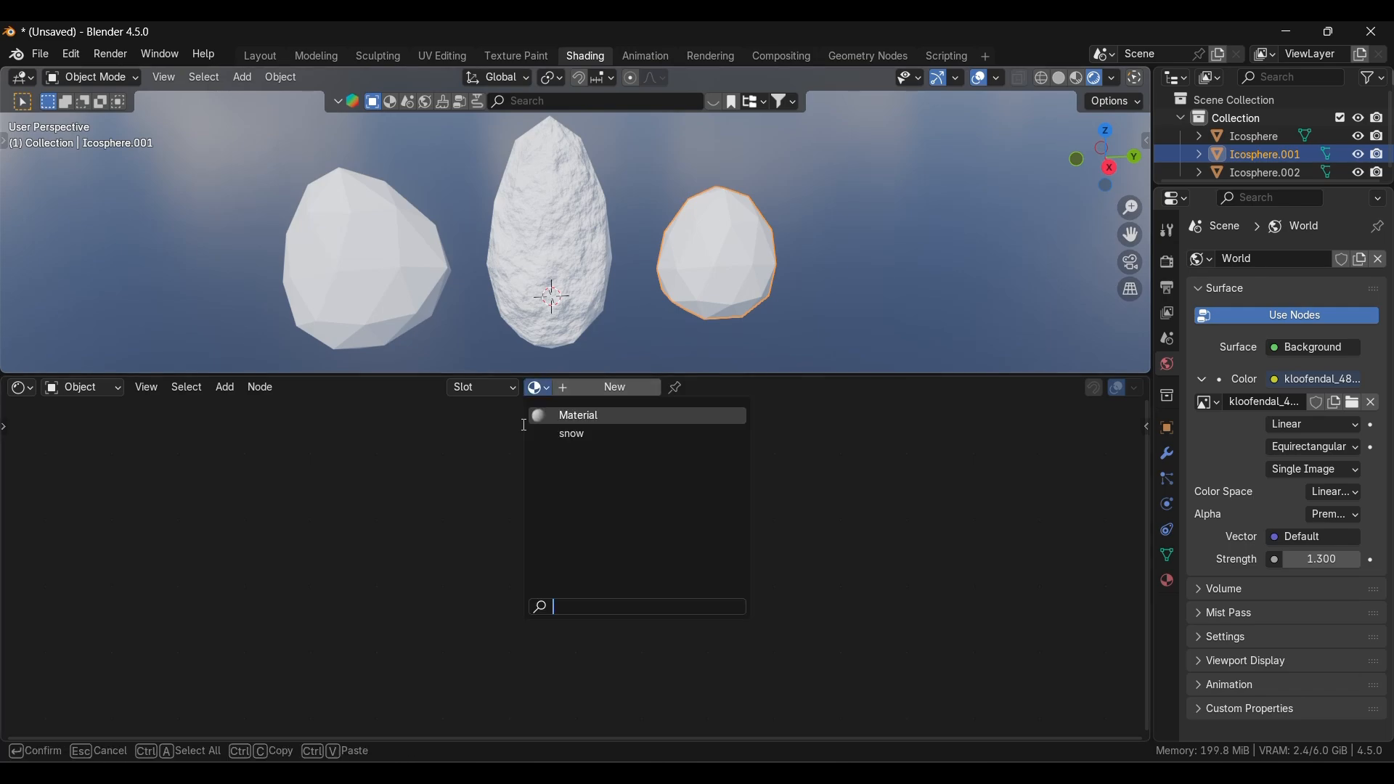
{"action": "left_click", "coordinate": [570, 434]}
{"action": "left_click", "coordinate": [406, 279]}
{"action": "left_click", "coordinate": [536, 388]}
{"action": "left_click", "coordinate": [551, 435]}
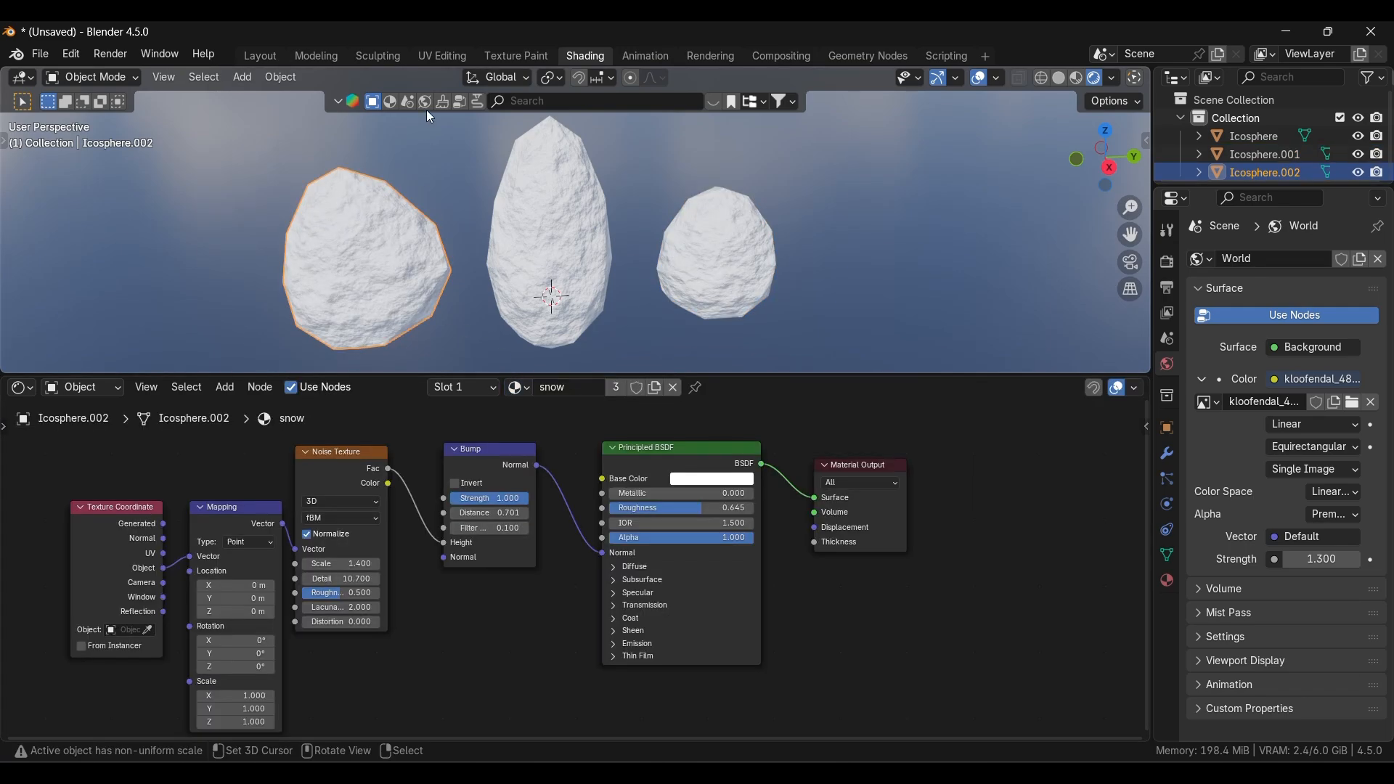
- Return to the Layout workspace and enable the Transparent film option in the EEVEE render settings
{"action": "left_click", "coordinate": [255, 55]}
{"action": "scroll", "coordinate": [482, 517], "scroll_direction": "down", "scroll_amount": 4}
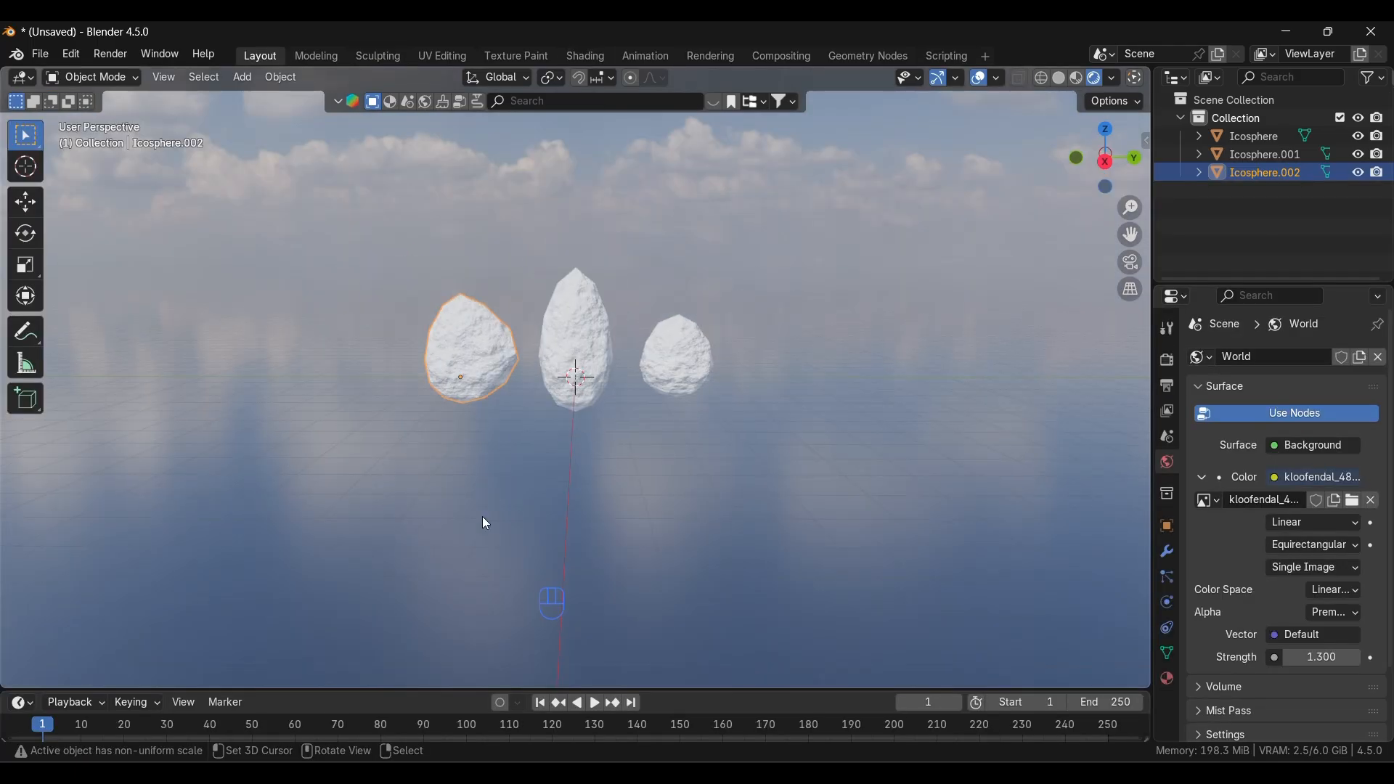
{"action": "middle_click_drag", "start_coordinate": [517, 535], "coordinate": [411, 507]}
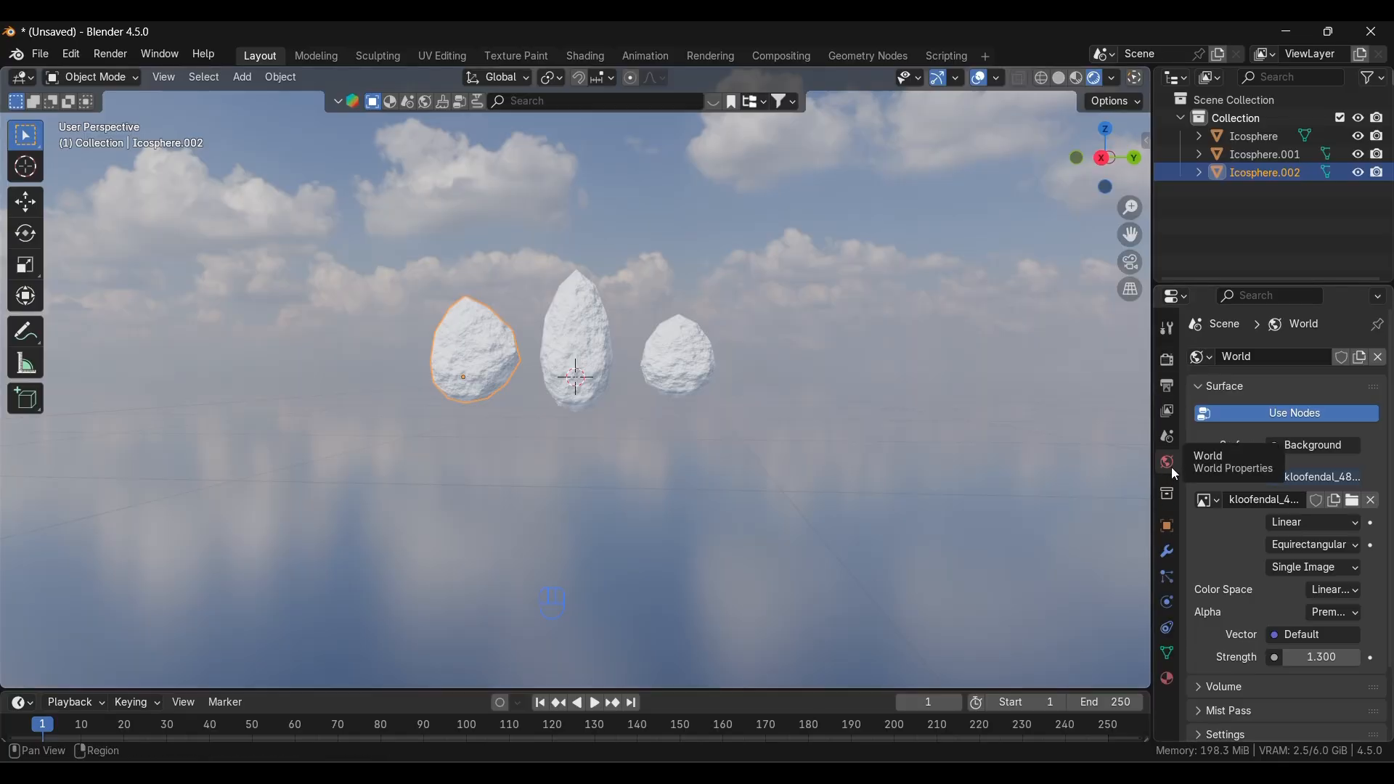
{"action": "left_click", "coordinate": [1164, 361]}
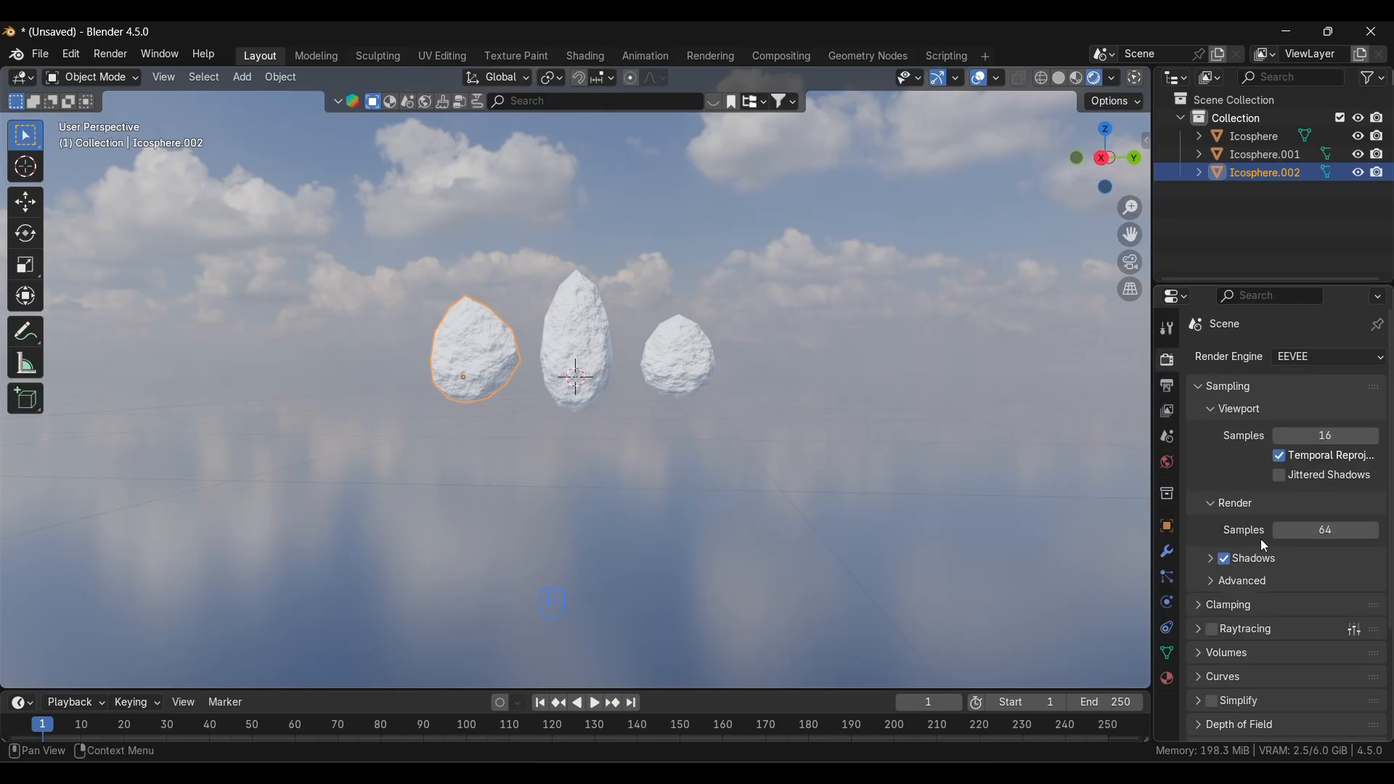
{"action": "scroll", "coordinate": [1239, 618], "scroll_direction": "down", "scroll_amount": 5}
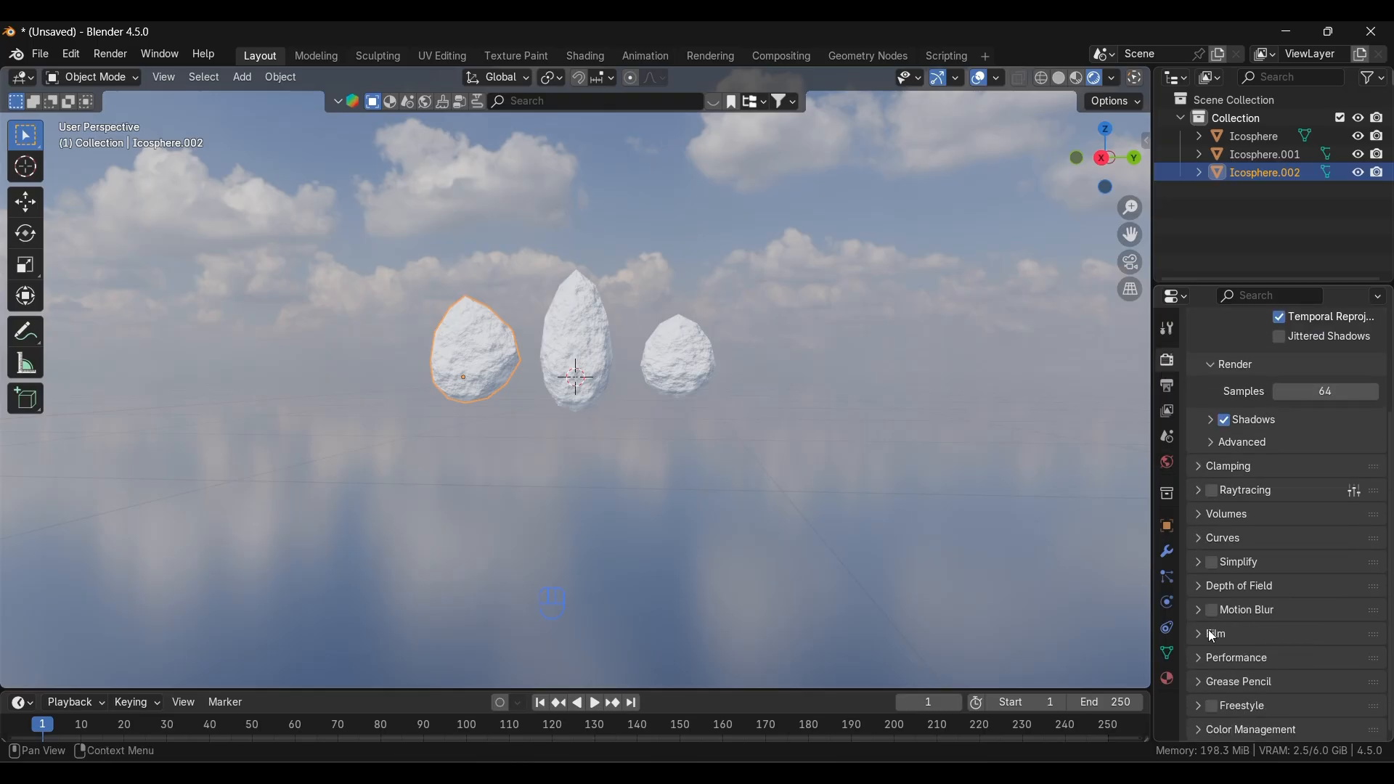
{"action": "left_click", "coordinate": [1207, 633]}
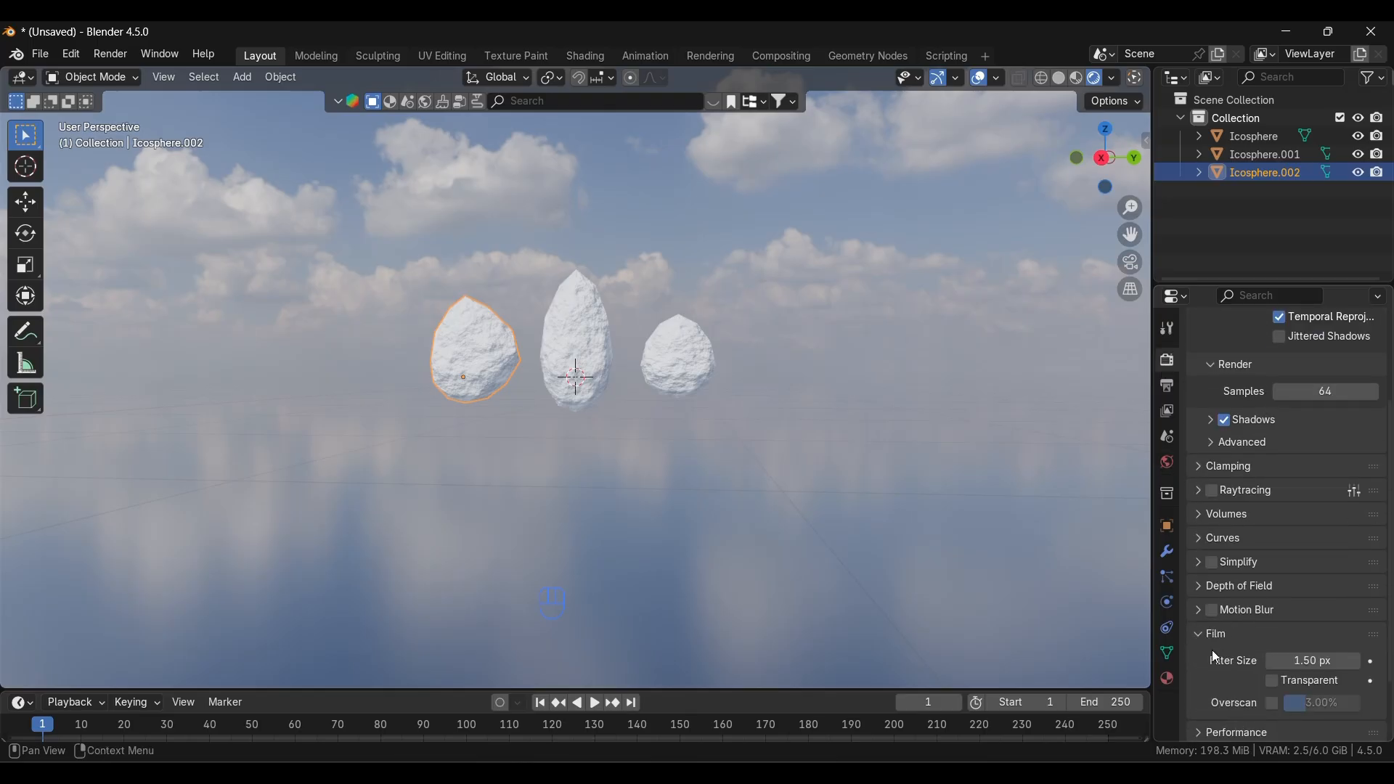
{"action": "left_click", "coordinate": [1274, 682]}
{"action": "left_click", "coordinate": [636, 487]}
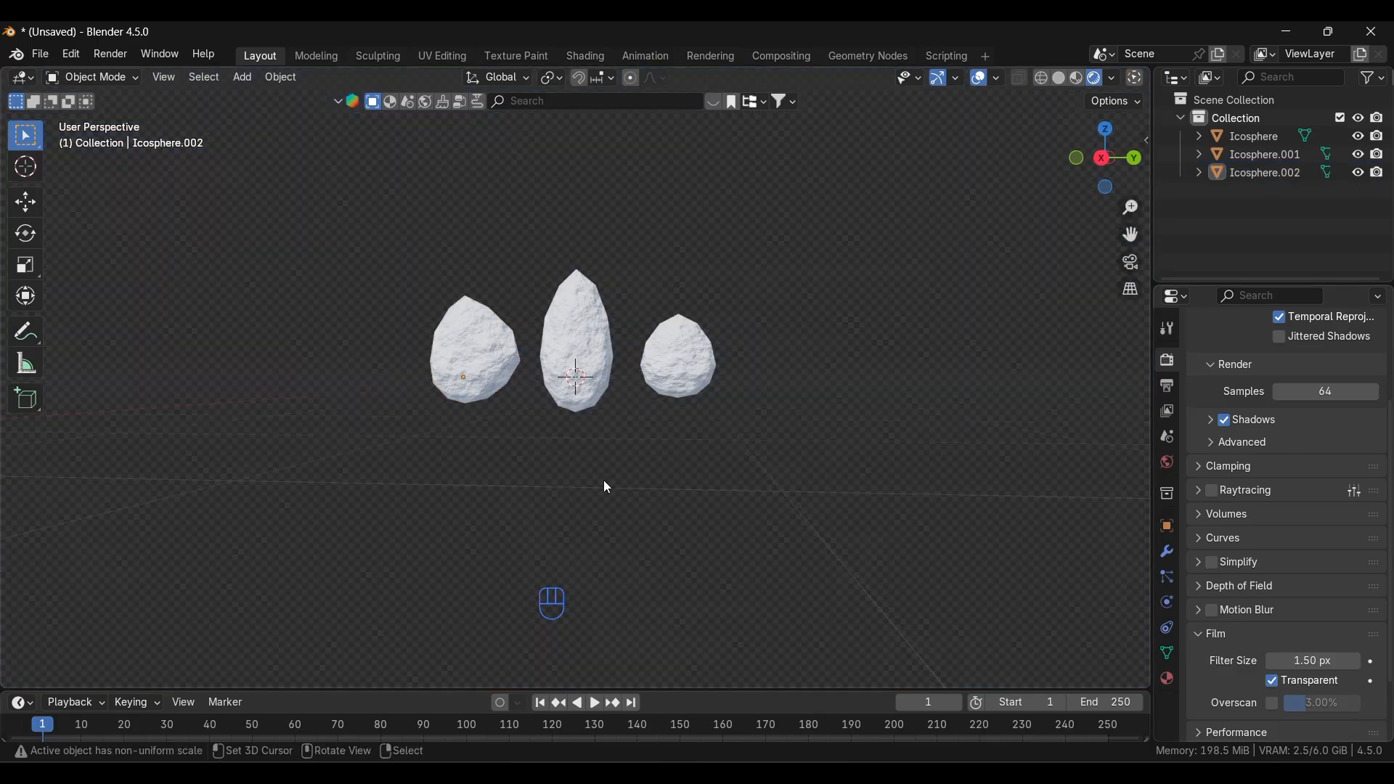
- Move all three snow shapes into a new collection named "snow" and collapse it in the outliner
{"action": "middle_click_drag", "start_coordinate": [520, 471], "coordinate": [524, 545], "text": "alt"}
{"action": "scroll", "coordinate": [524, 406], "scroll_direction": "up", "scroll_amount": 4}
{"action": "scroll", "coordinate": [468, 407], "scroll_direction": "down", "scroll_amount": 5}
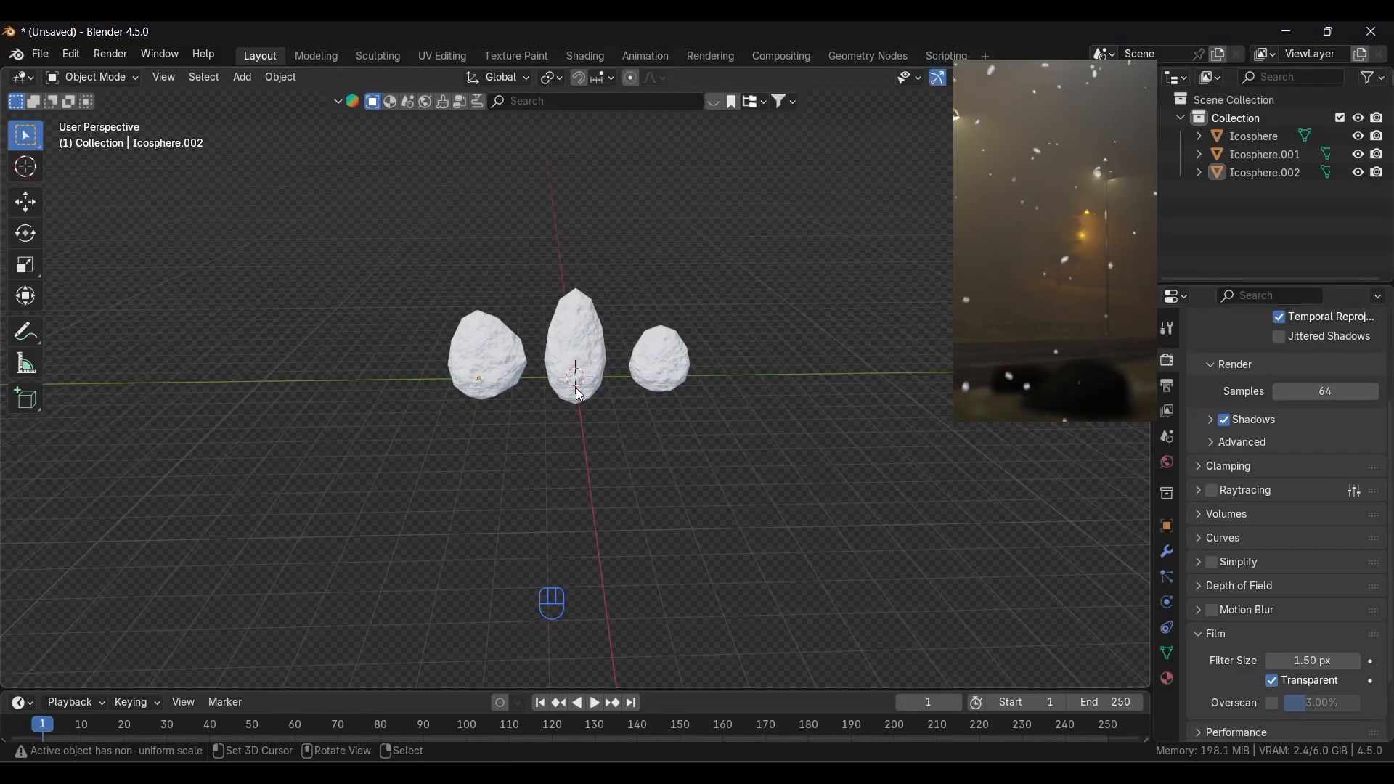
{"action": "middle_click_drag", "start_coordinate": [564, 482], "coordinate": [544, 454], "text": "alt"}
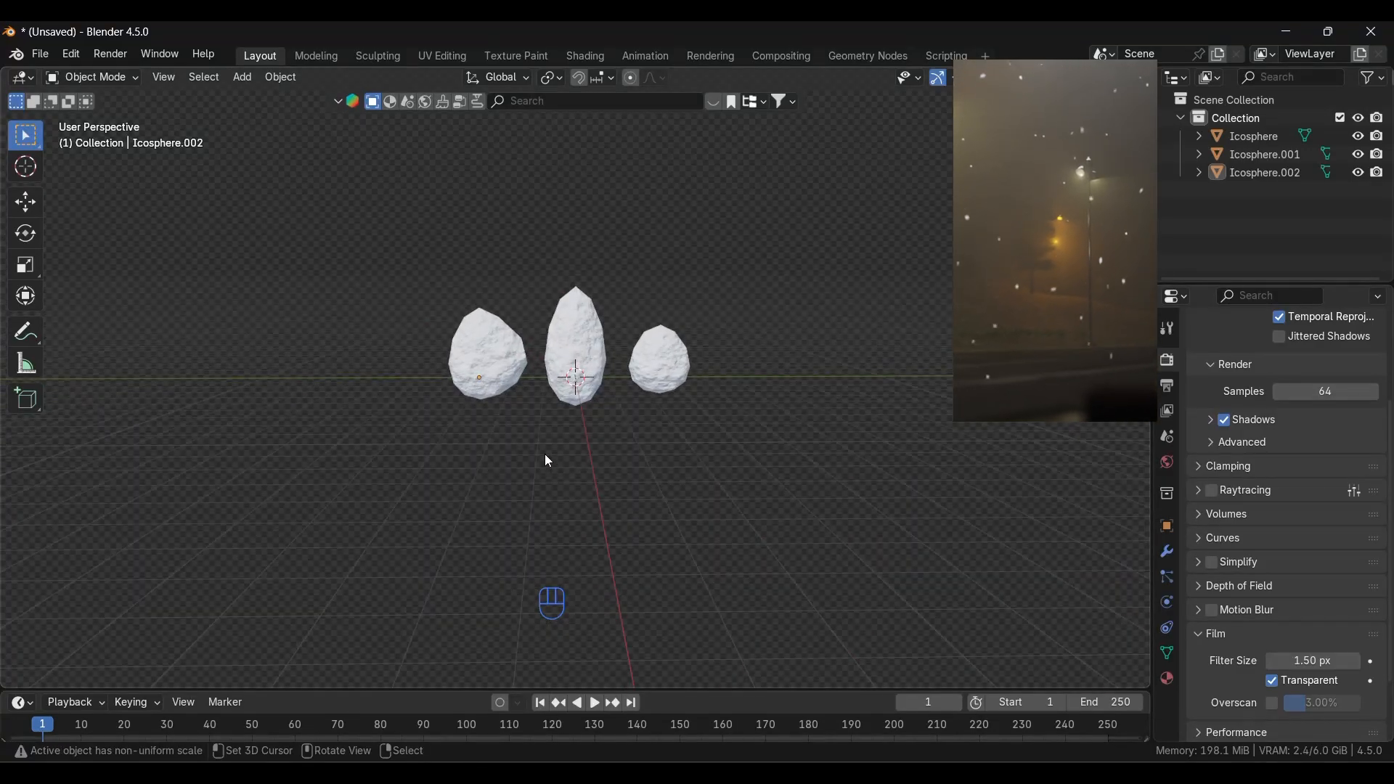
{"action": "left_click_drag", "start_coordinate": [371, 245], "coordinate": [693, 420]}
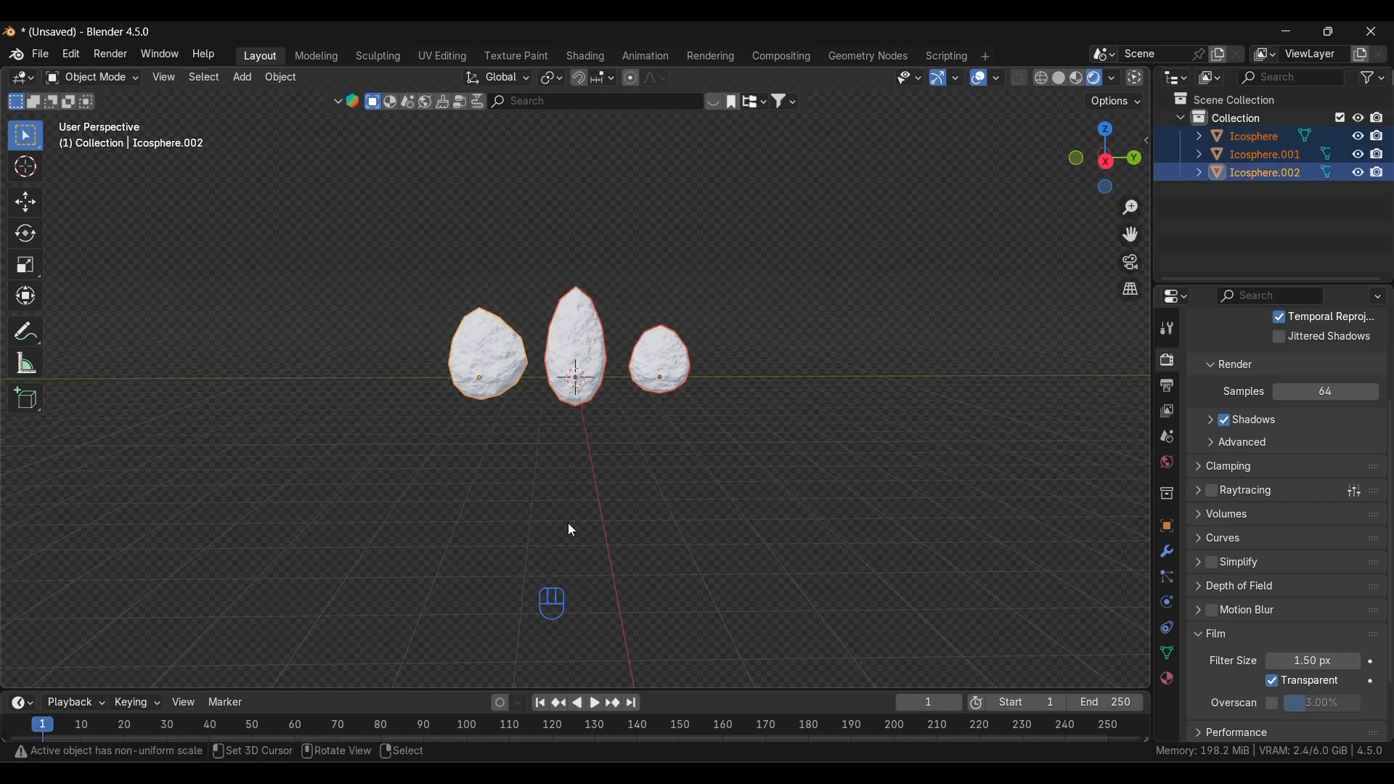
{"action": "key", "text": "m"}
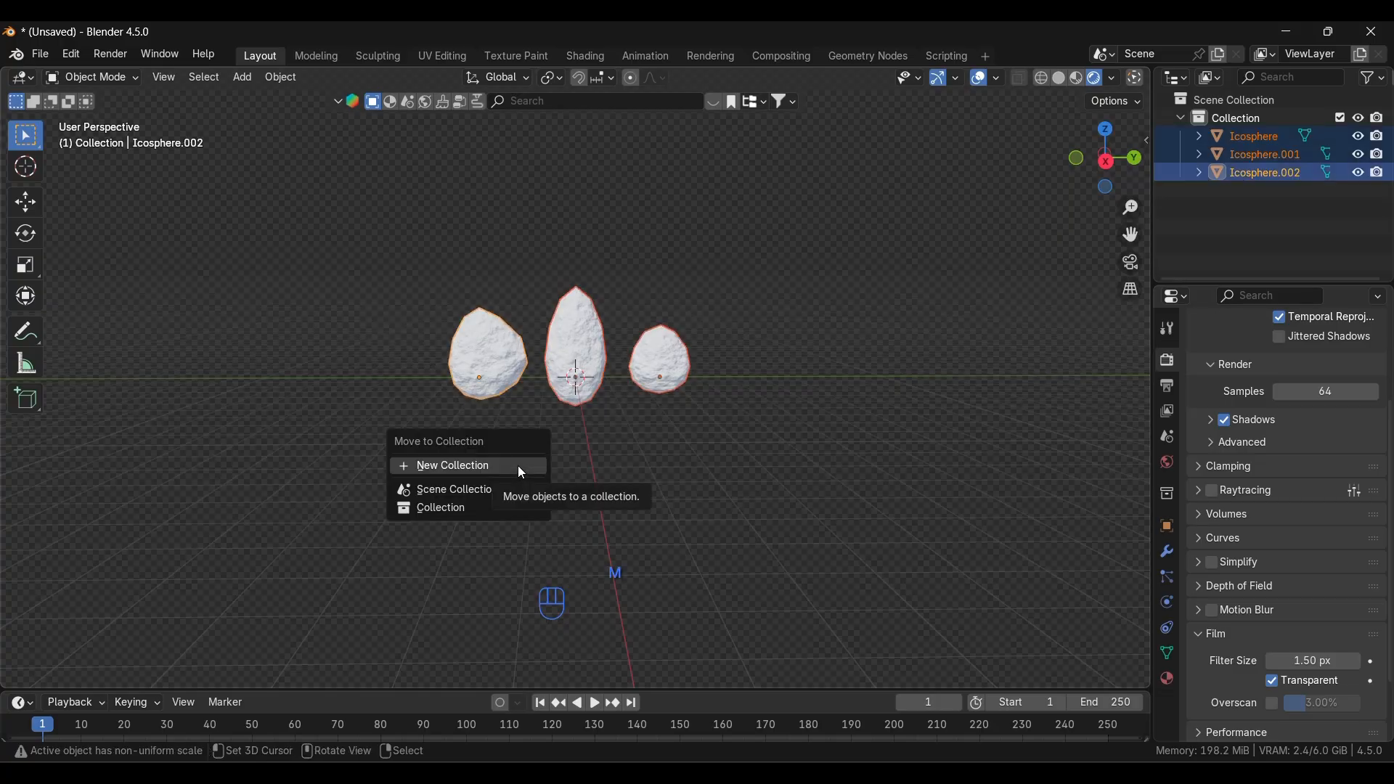
{"action": "left_click", "coordinate": [516, 465]}
{"action": "left_click", "coordinate": [591, 473]}
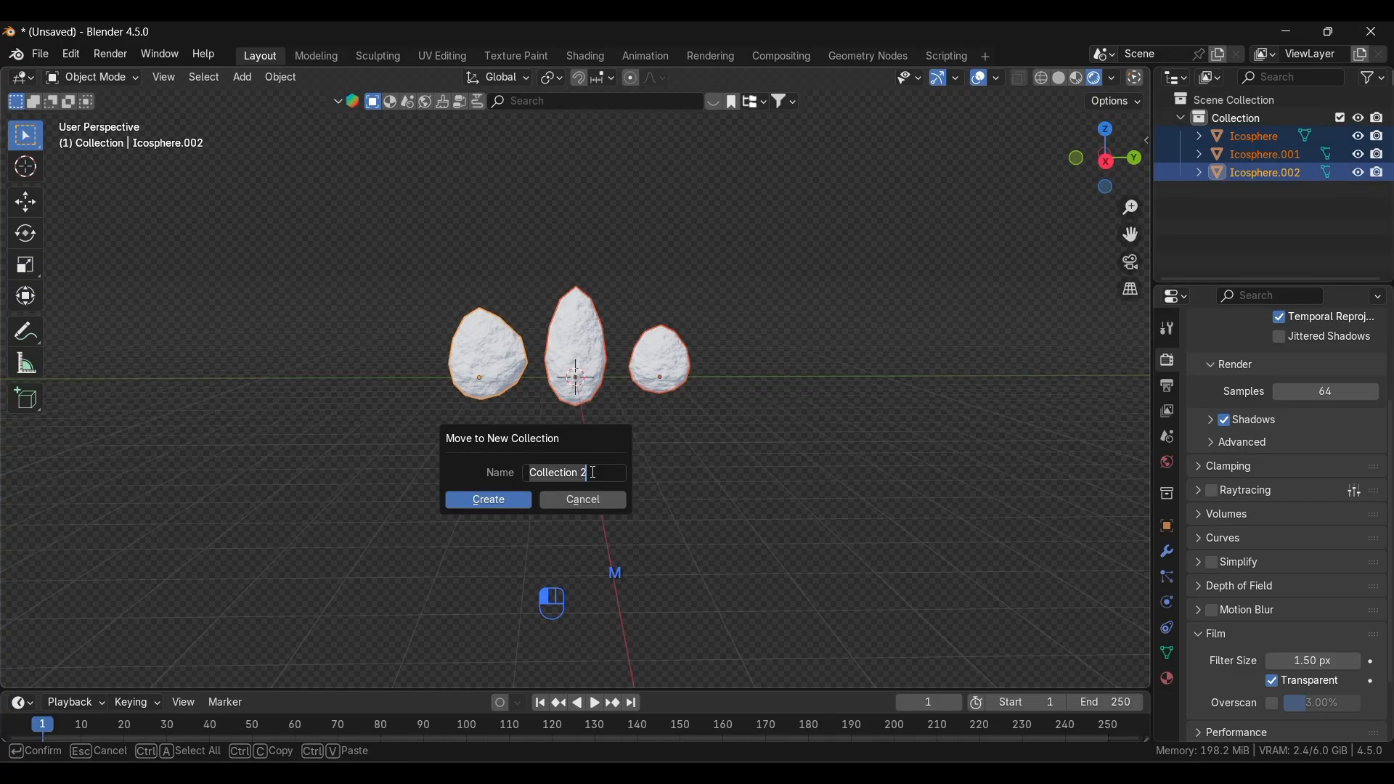
{"action": "key", "text": "BackSpace"}
{"action": "type", "text": "snow"}
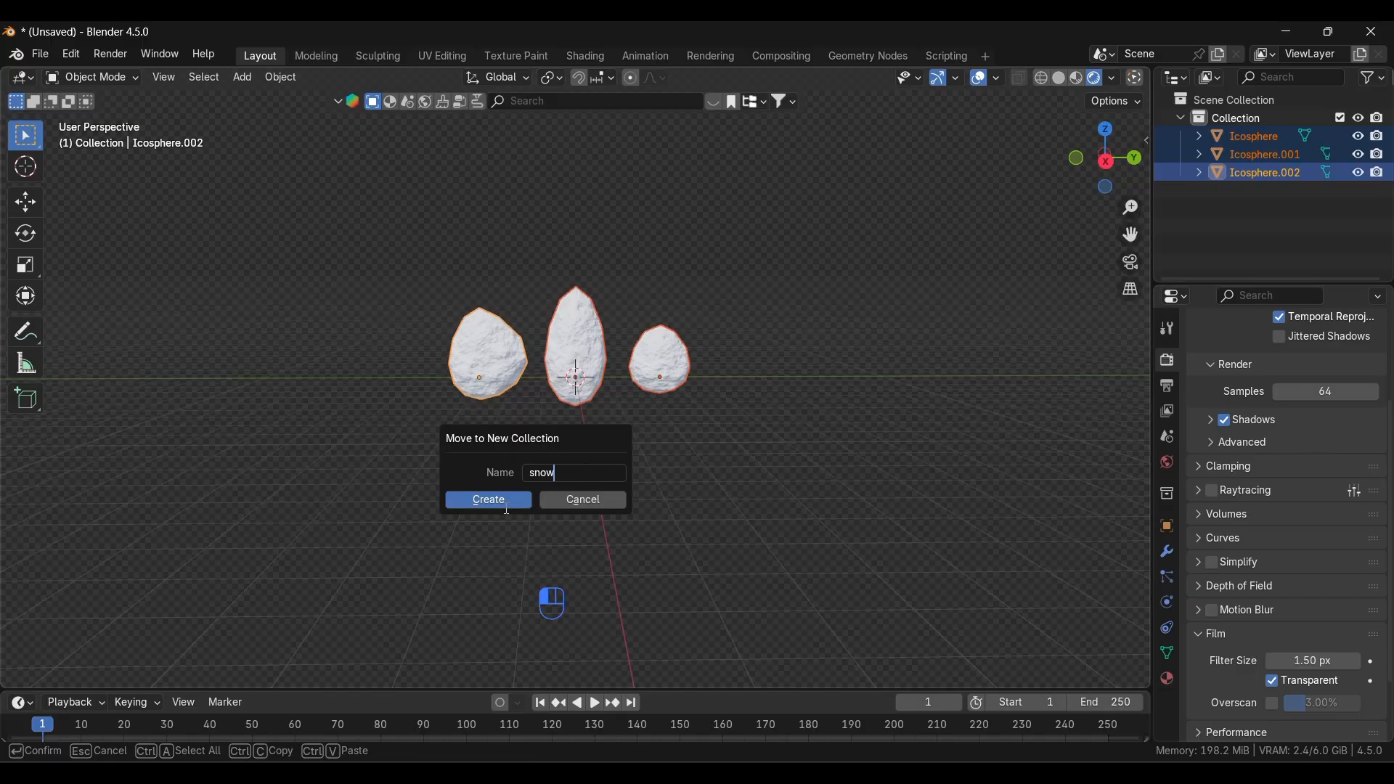
{"action": "left_click", "coordinate": [501, 502]}
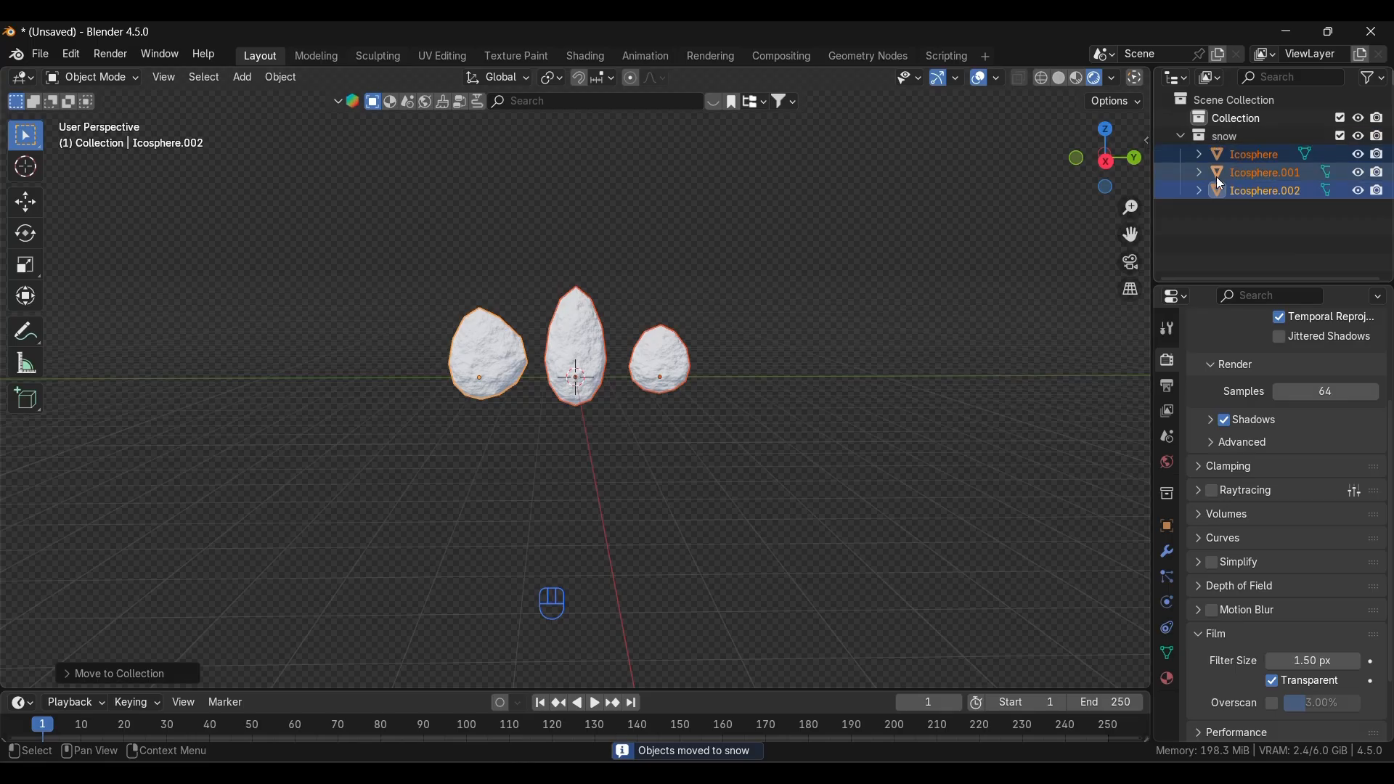
{"action": "left_click", "coordinate": [1177, 137]}
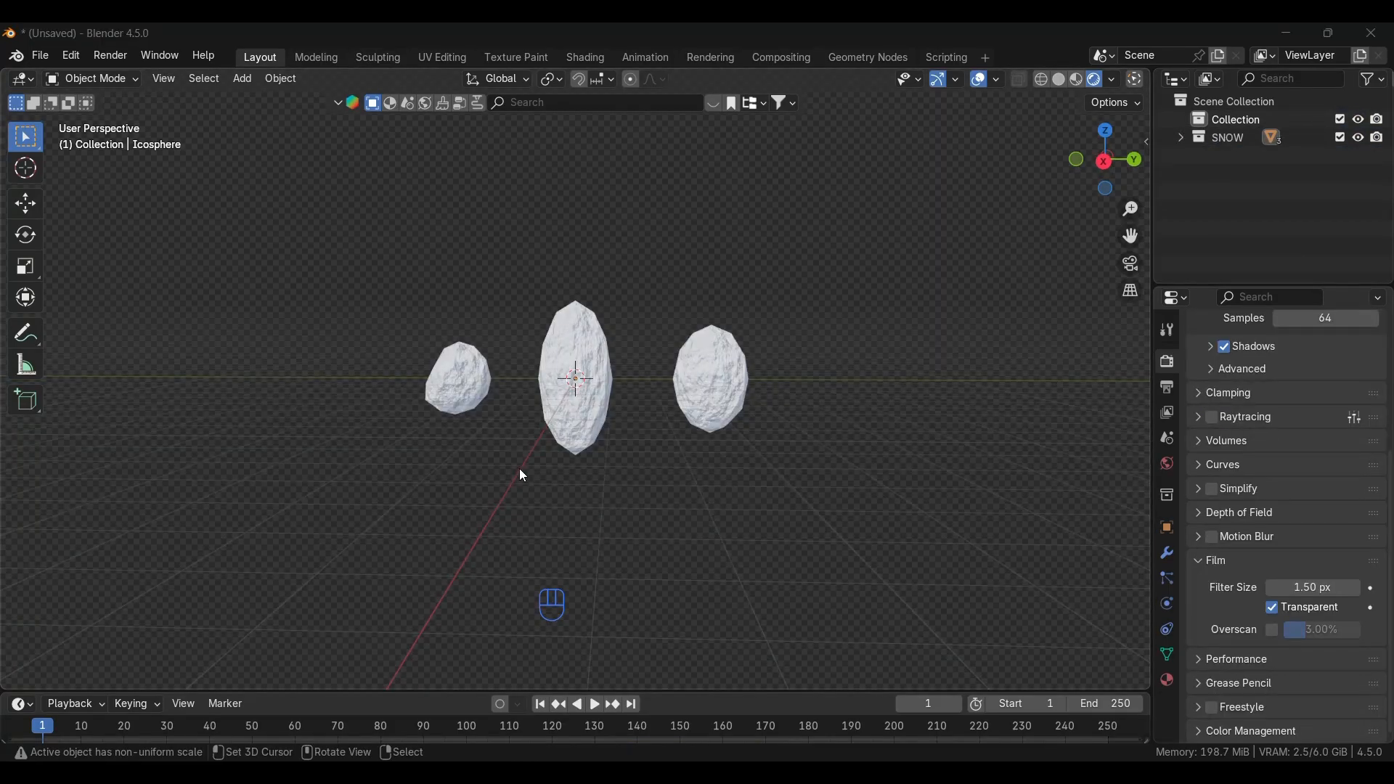
- Exclude the SNOW collection from the view layer to hide the snow shapes
{"action": "middle_click_drag", "start_coordinate": [489, 541], "coordinate": [426, 479]}
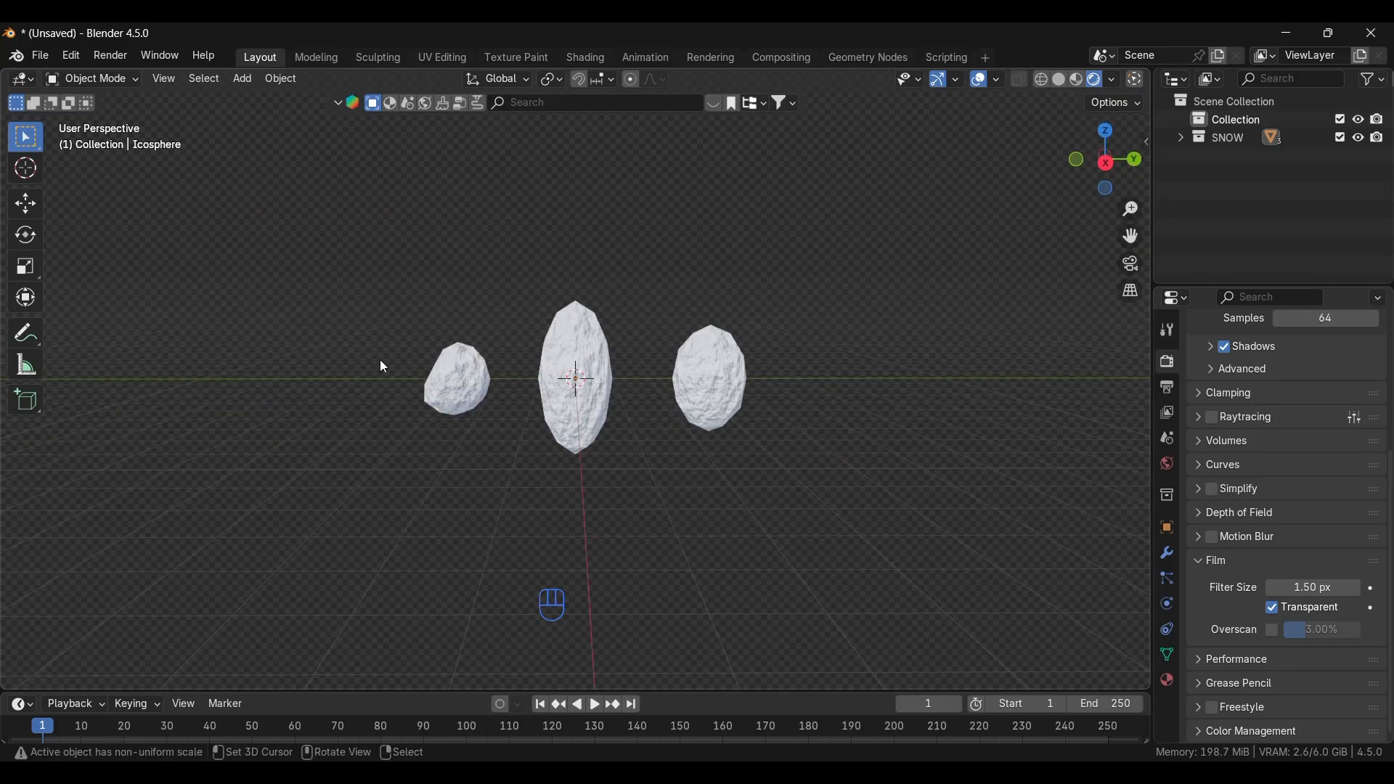
{"action": "left_click_drag", "start_coordinate": [321, 301], "coordinate": [884, 502]}
{"action": "left_click", "coordinate": [1341, 138]}
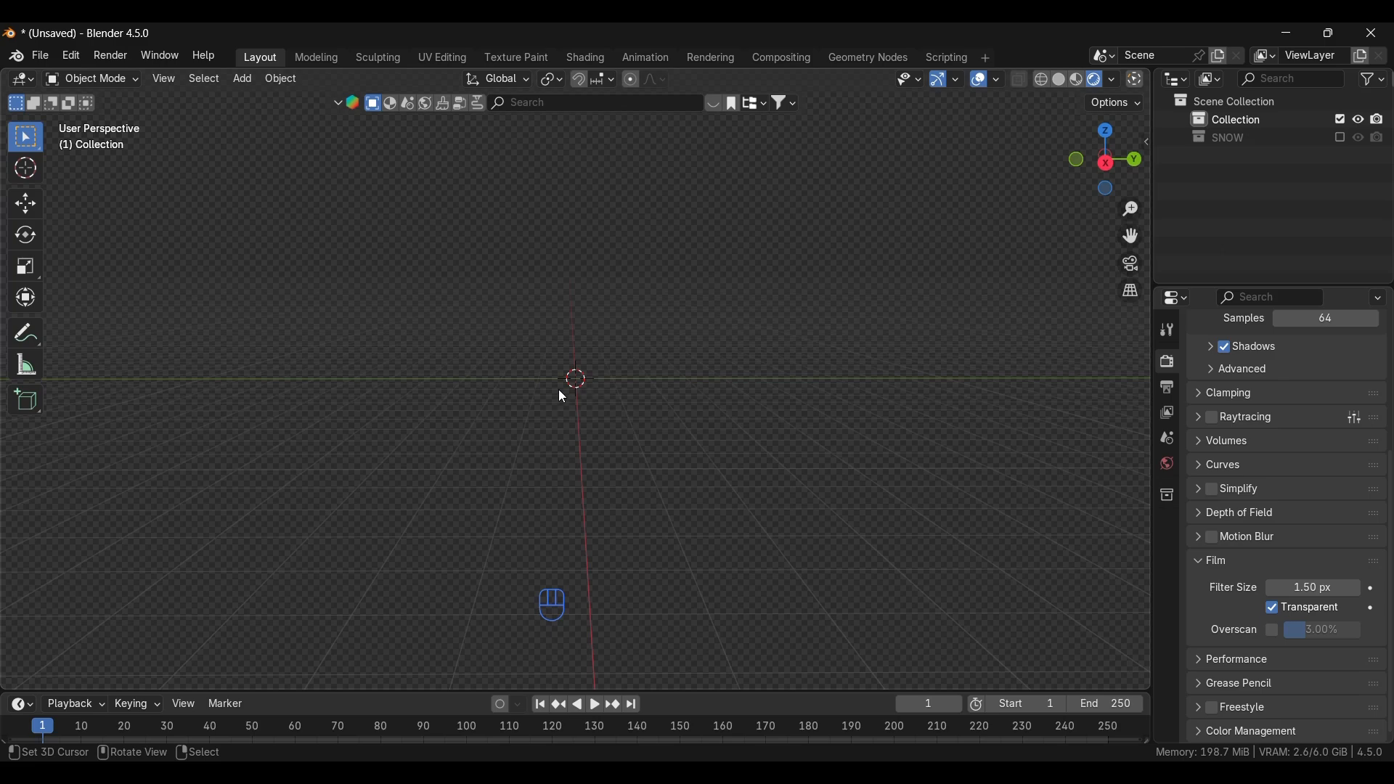
- Add a mesh plane, scale it up several times, and raise it along Z high above the origin
{"action": "key", "text": "shift+a"}
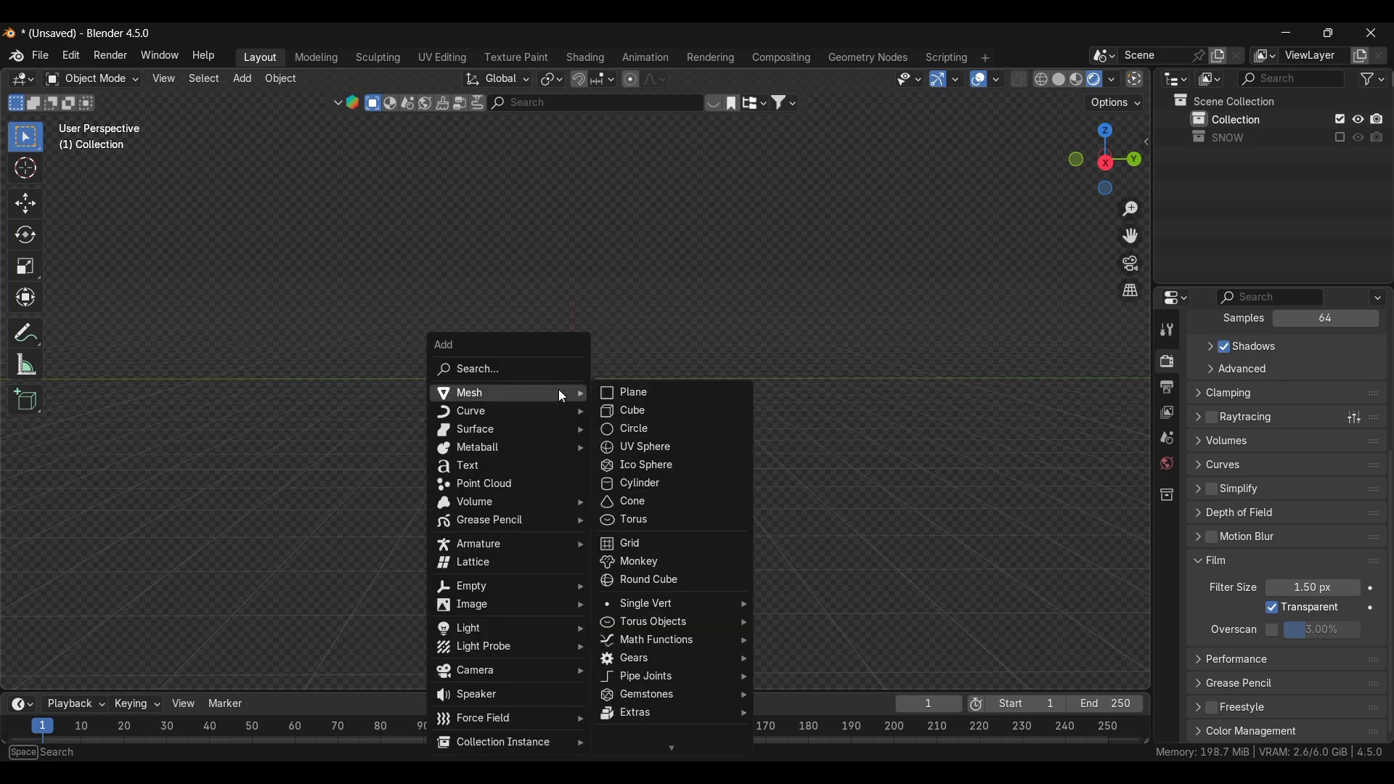
{"action": "left_click", "coordinate": [626, 393]}
{"action": "key", "text": "s"}
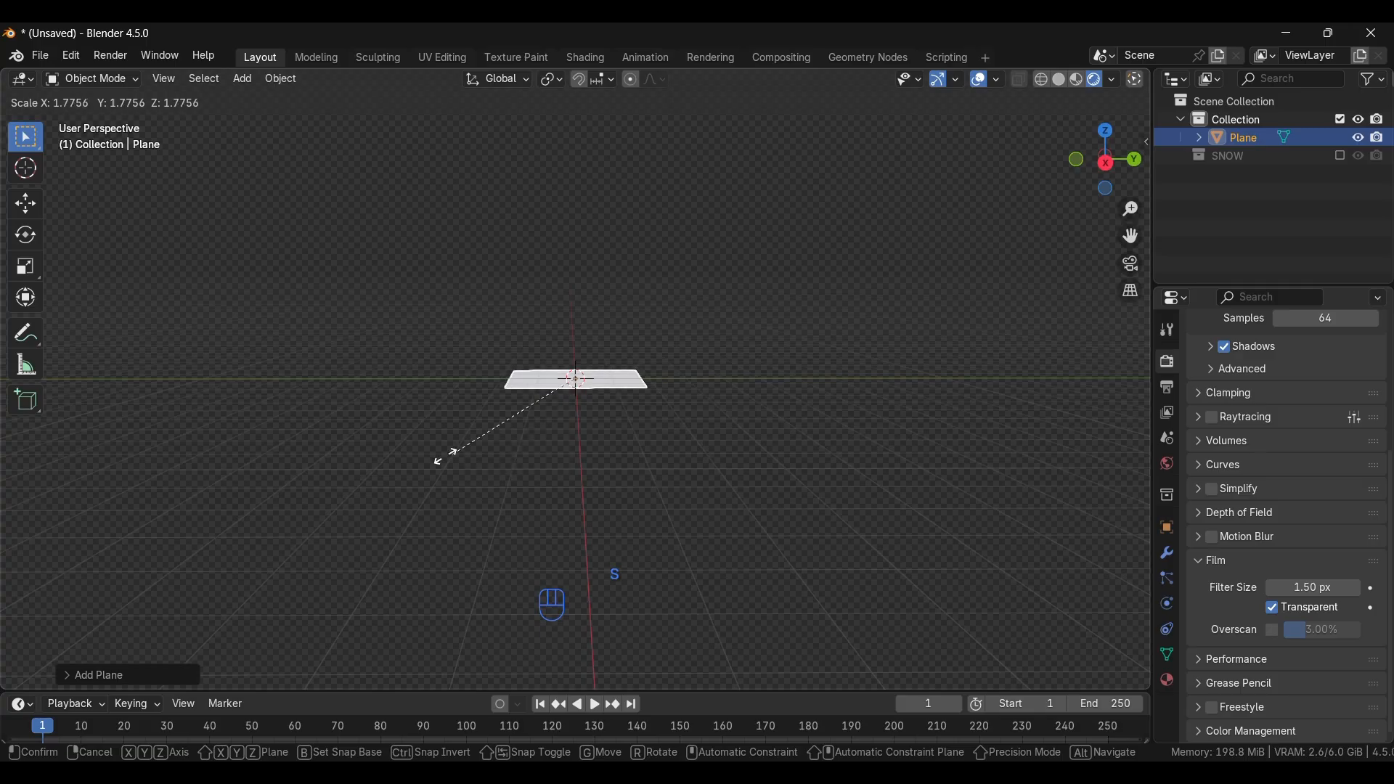
{"action": "left_click", "coordinate": [193, 504]}
{"action": "key", "text": "g"}
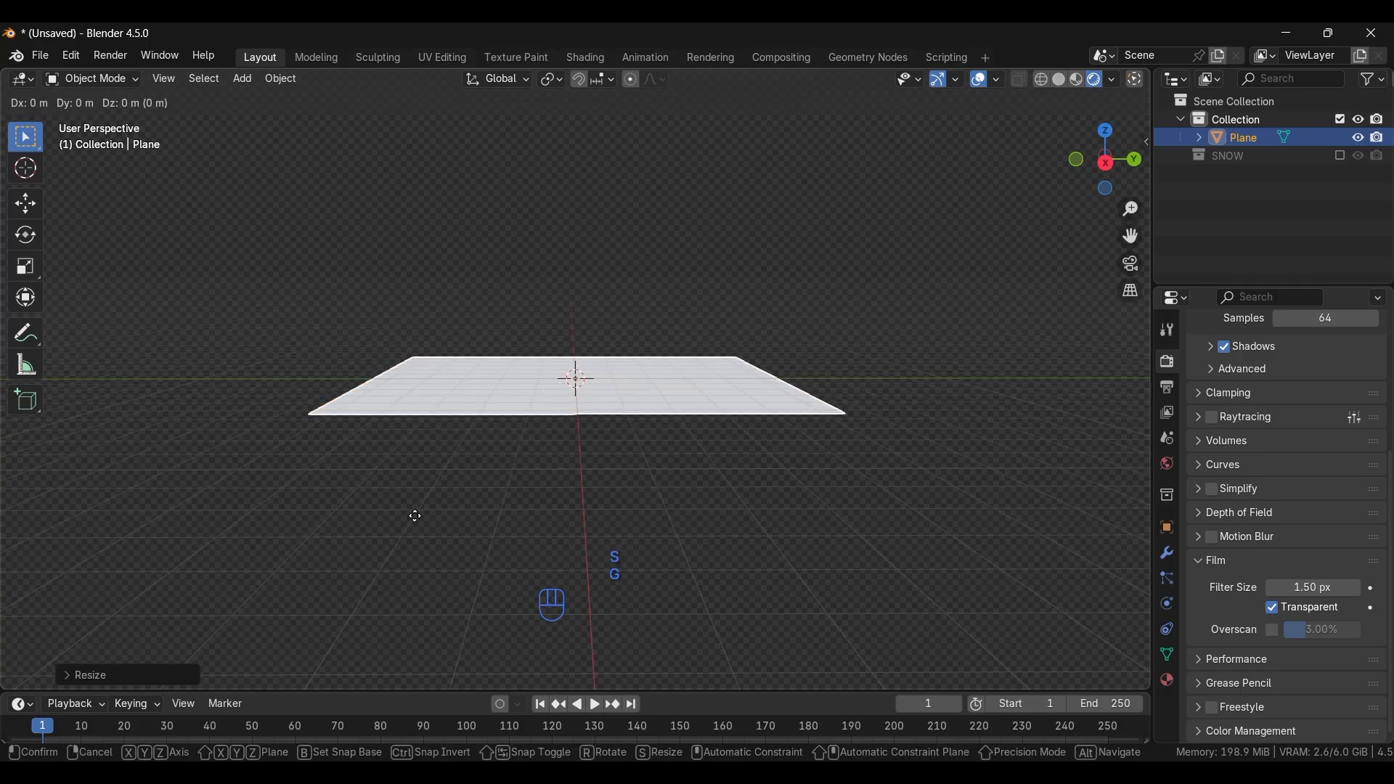
{"action": "key", "text": "z"}
{"action": "left_click", "coordinate": [445, 261]}
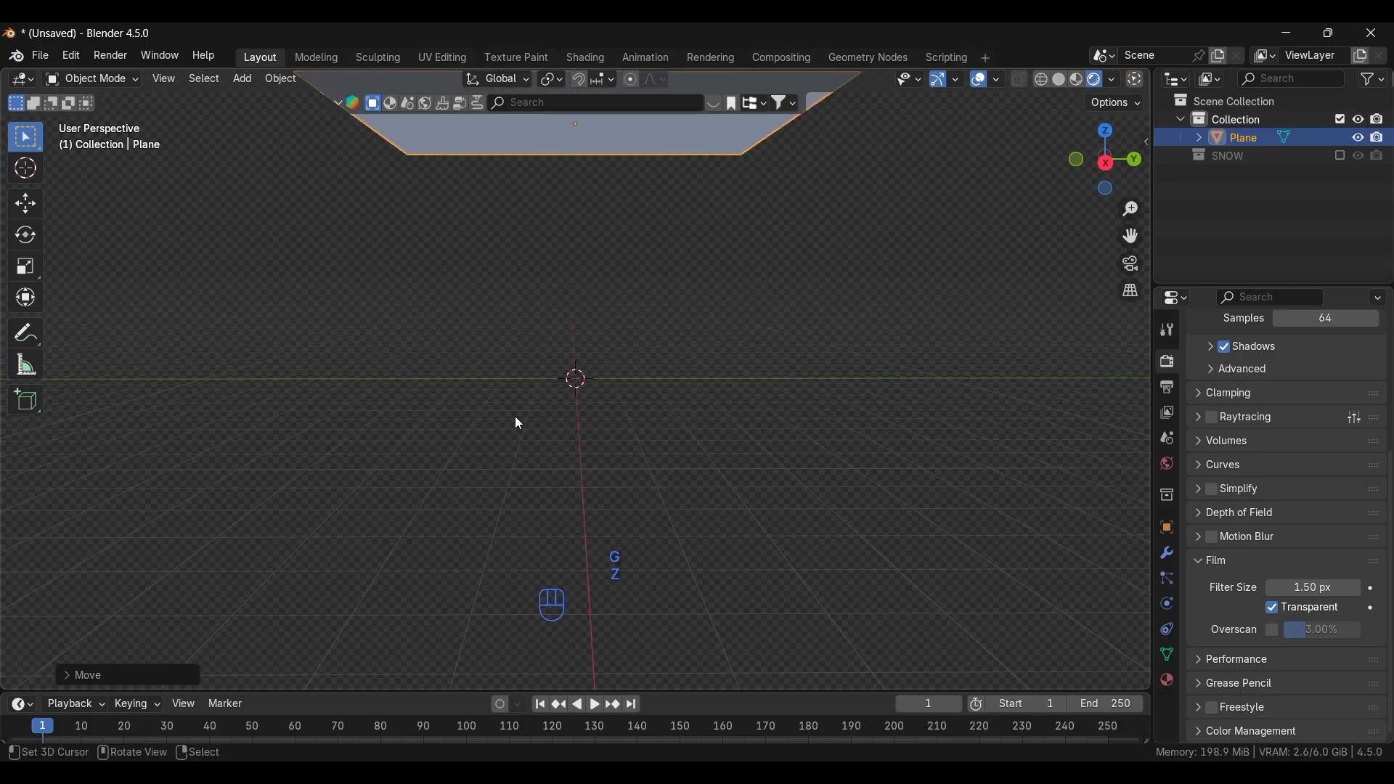
- Add a camera and align it to the current viewport view
{"action": "key", "text": "shift+a"}
{"action": "mouse_move", "coordinate": [547, 407]}
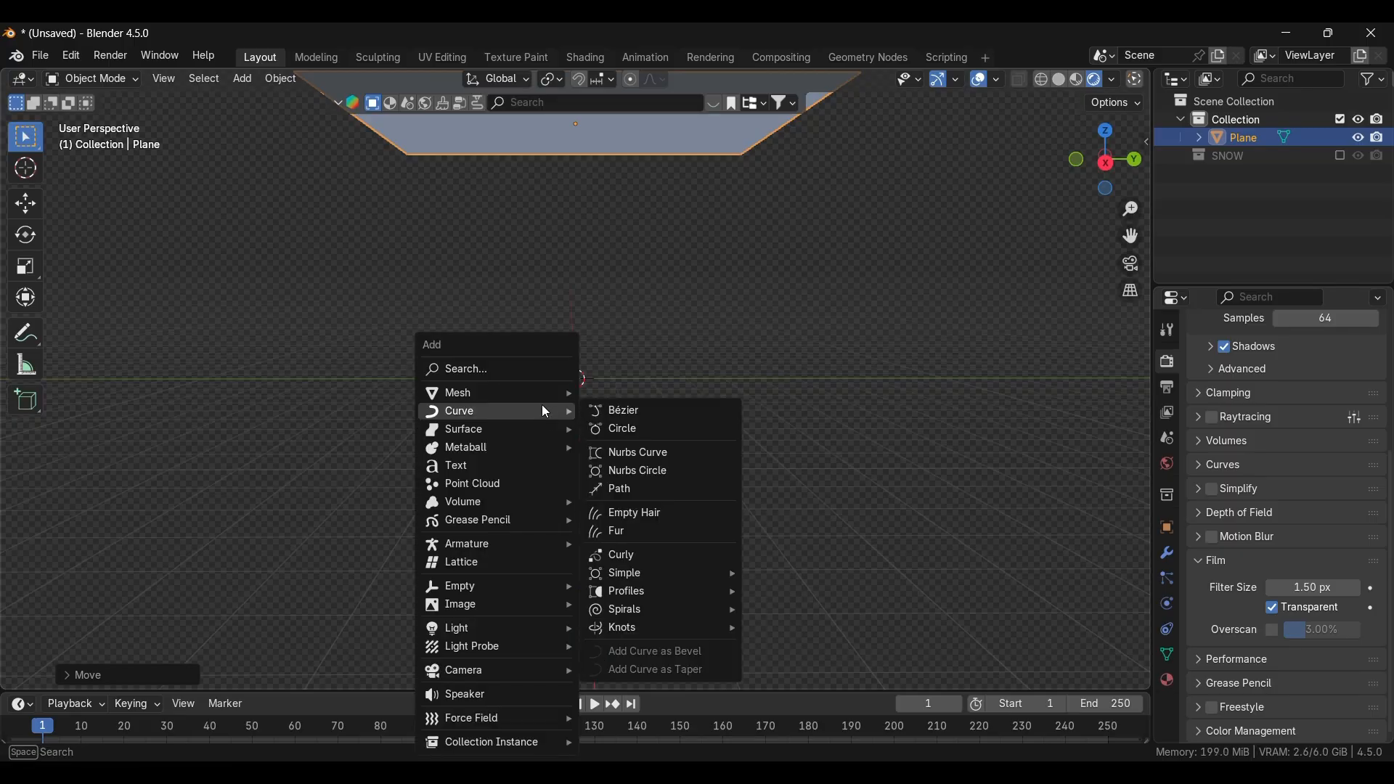
{"action": "mouse_move", "coordinate": [477, 681]}
{"action": "left_click", "coordinate": [617, 670]}
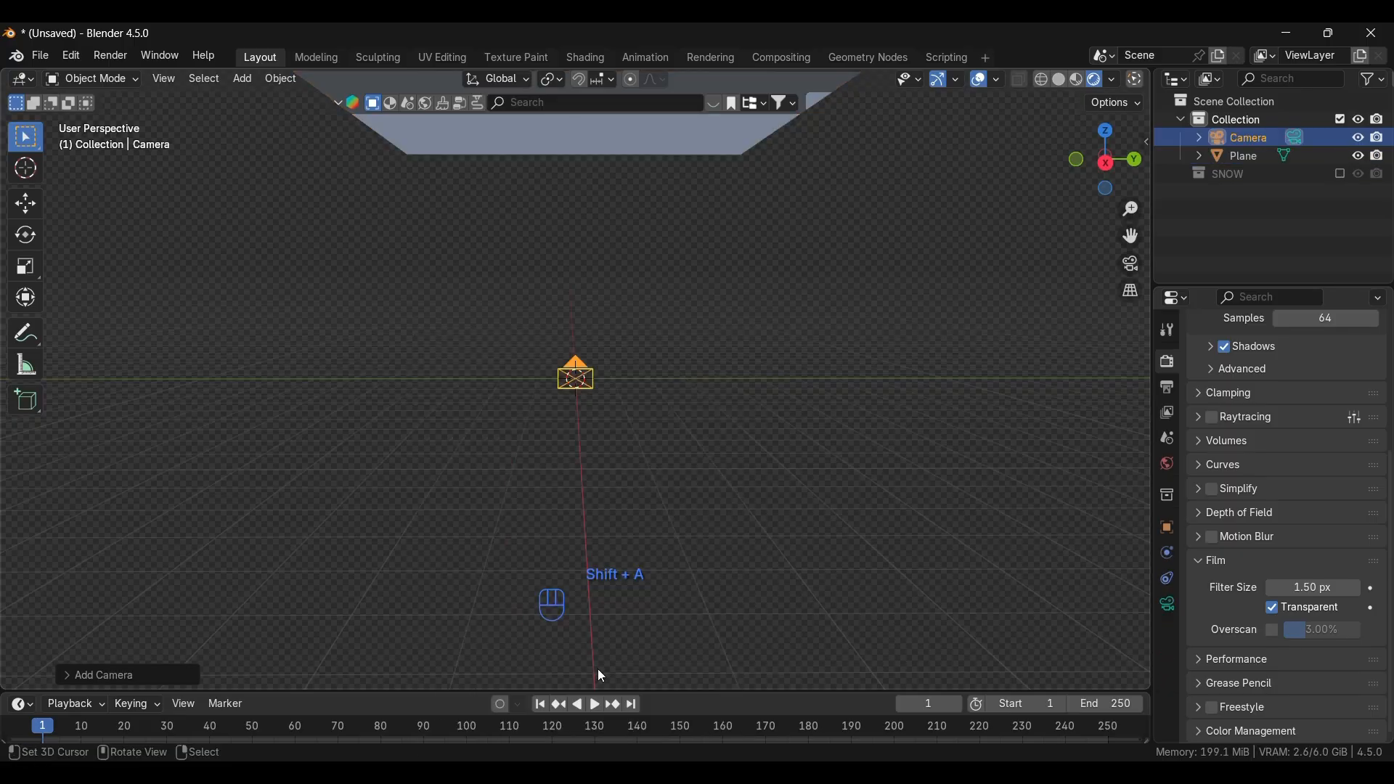
{"action": "key", "text": "ctrl"}
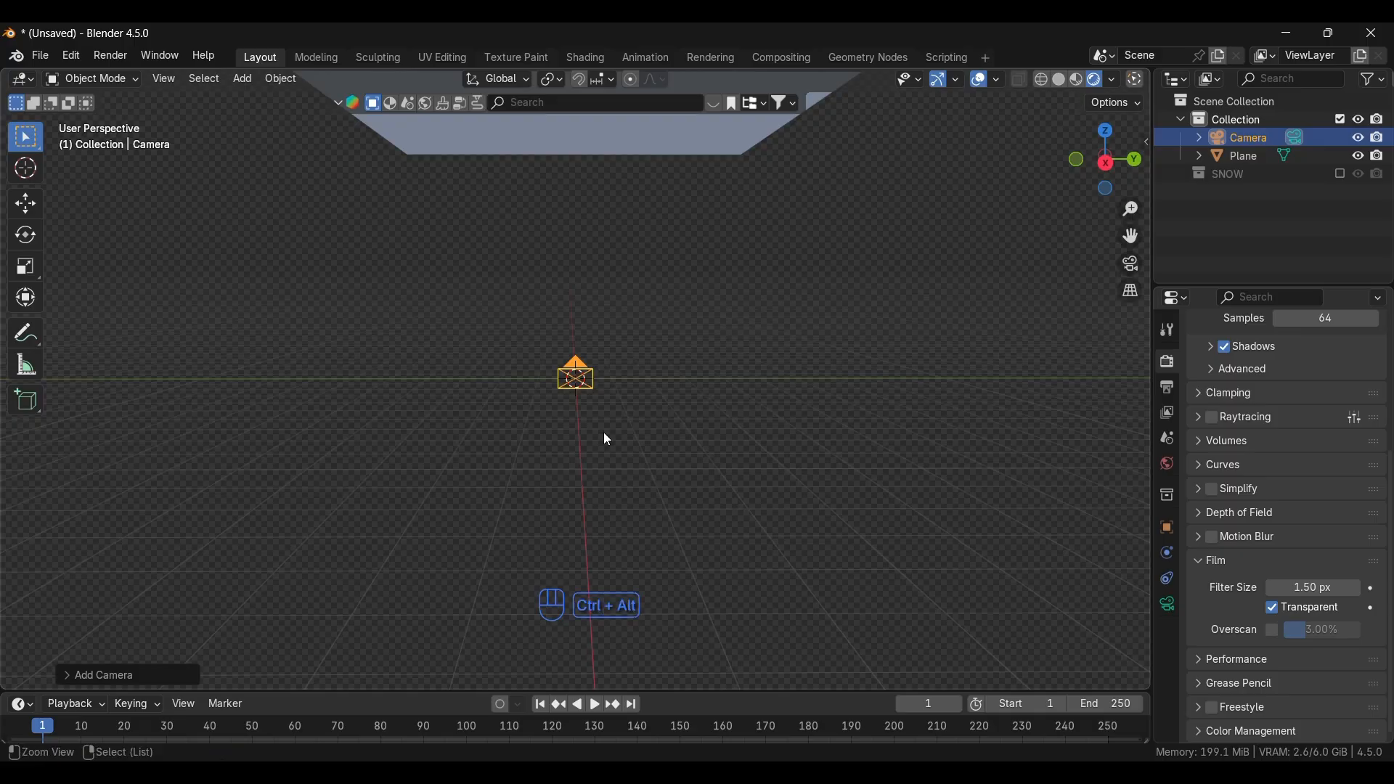
{"action": "key", "text": "ctrl+alt+KP_0"}
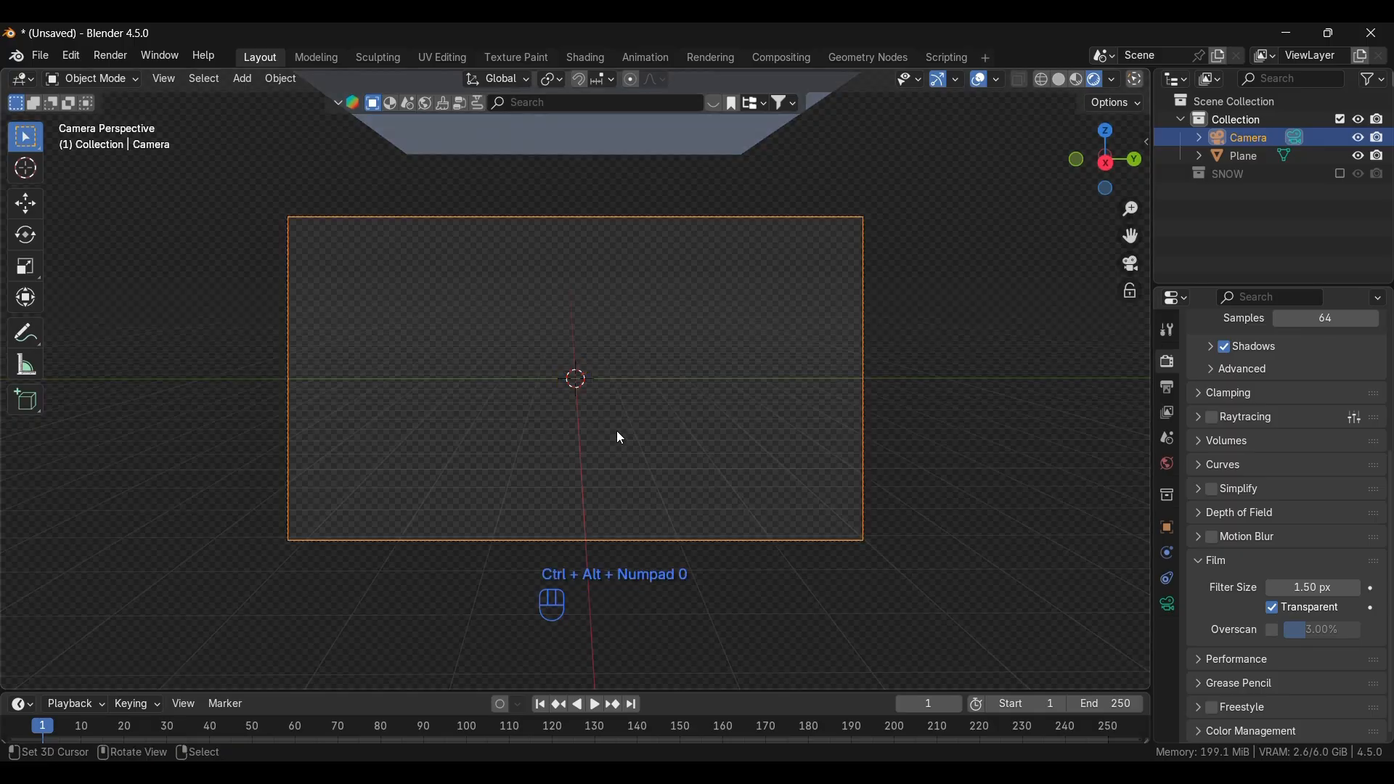
- Move the camera up by about 1.9 m while looking through it, bringing the plane closer to the frame
{"action": "key", "text": "g"}
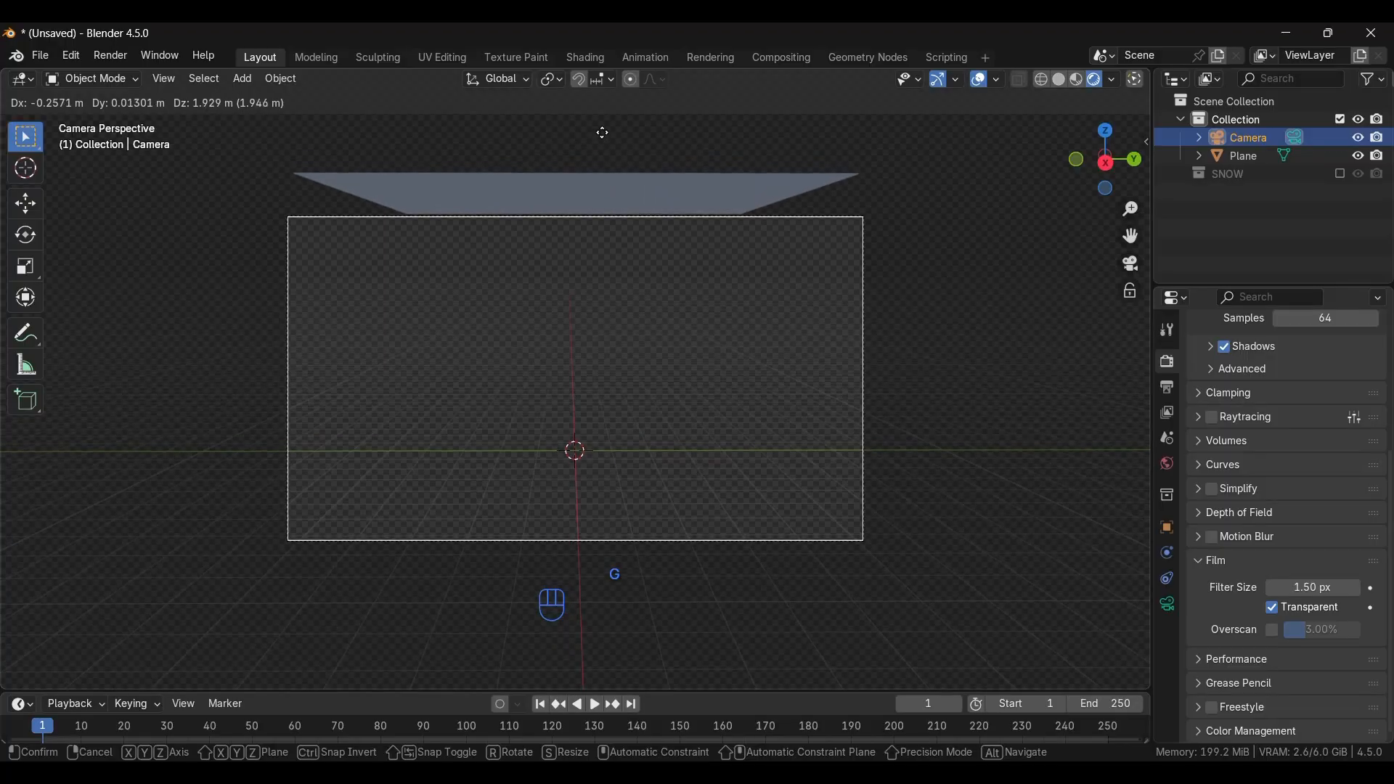
{"action": "left_click", "coordinate": [609, 328]}
{"action": "key", "text": "KP_0"}
- Slide the plane along negative X until its edge lines up with the world Y axis, and return to the camera view
{"action": "middle_click_drag", "start_coordinate": [435, 363], "coordinate": [655, 477]}
{"action": "left_click", "coordinate": [660, 473]}
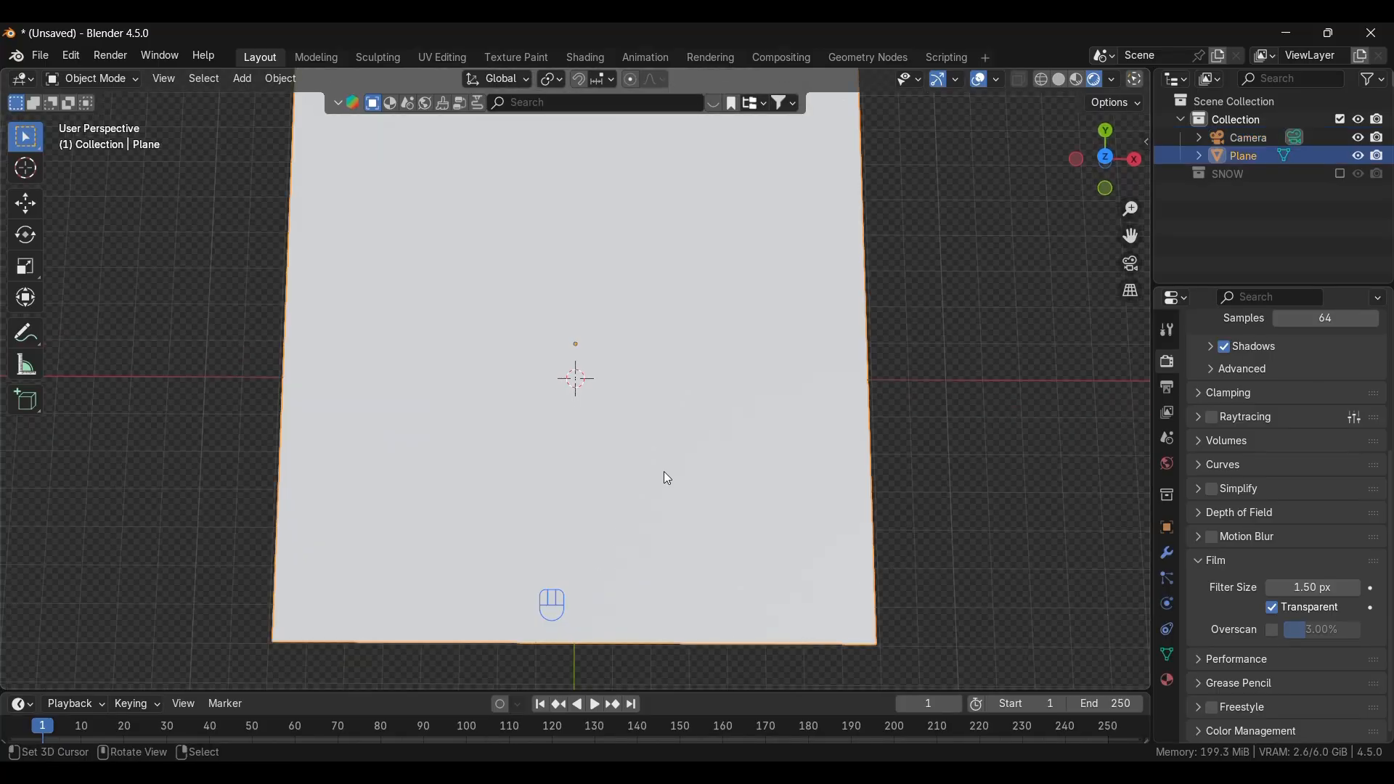
{"action": "key", "text": "g"}
{"action": "key", "text": "x"}
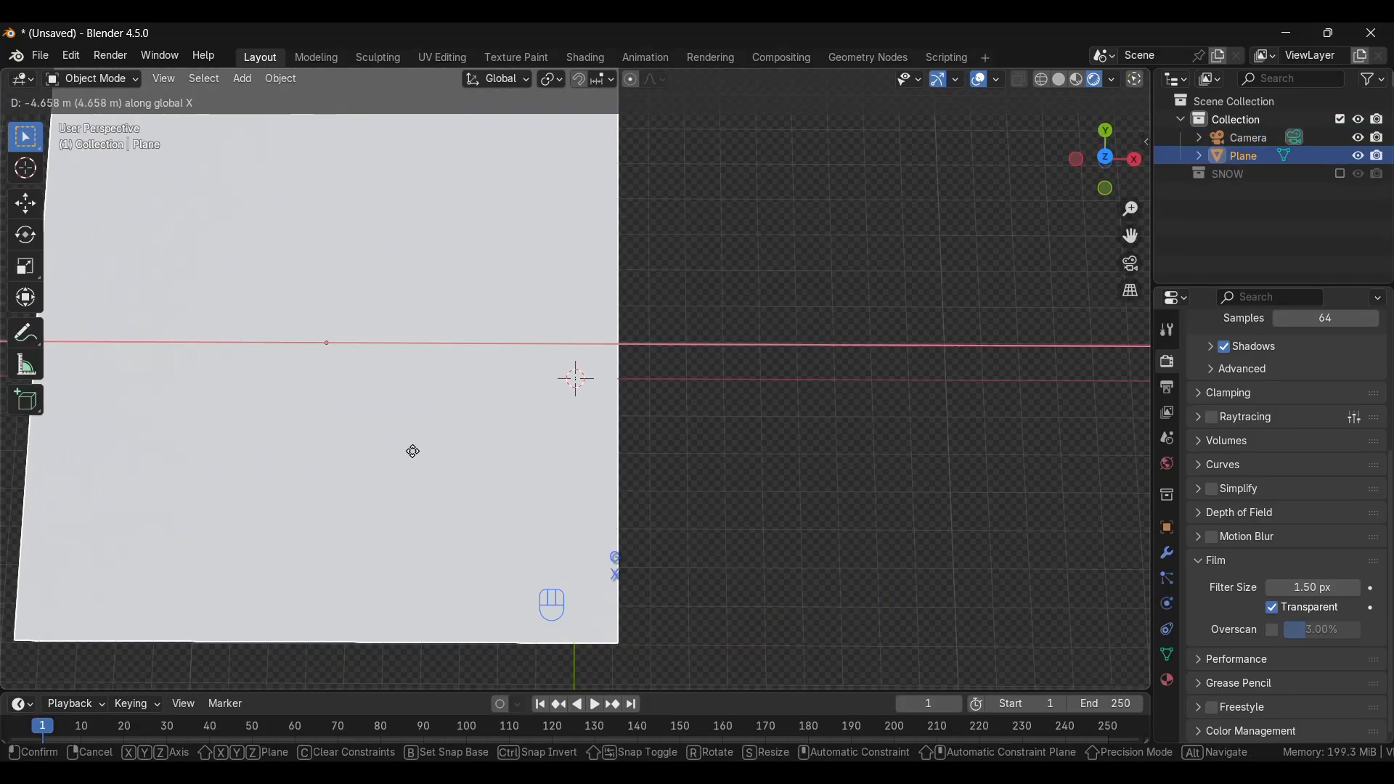
{"action": "left_click", "coordinate": [385, 469]}
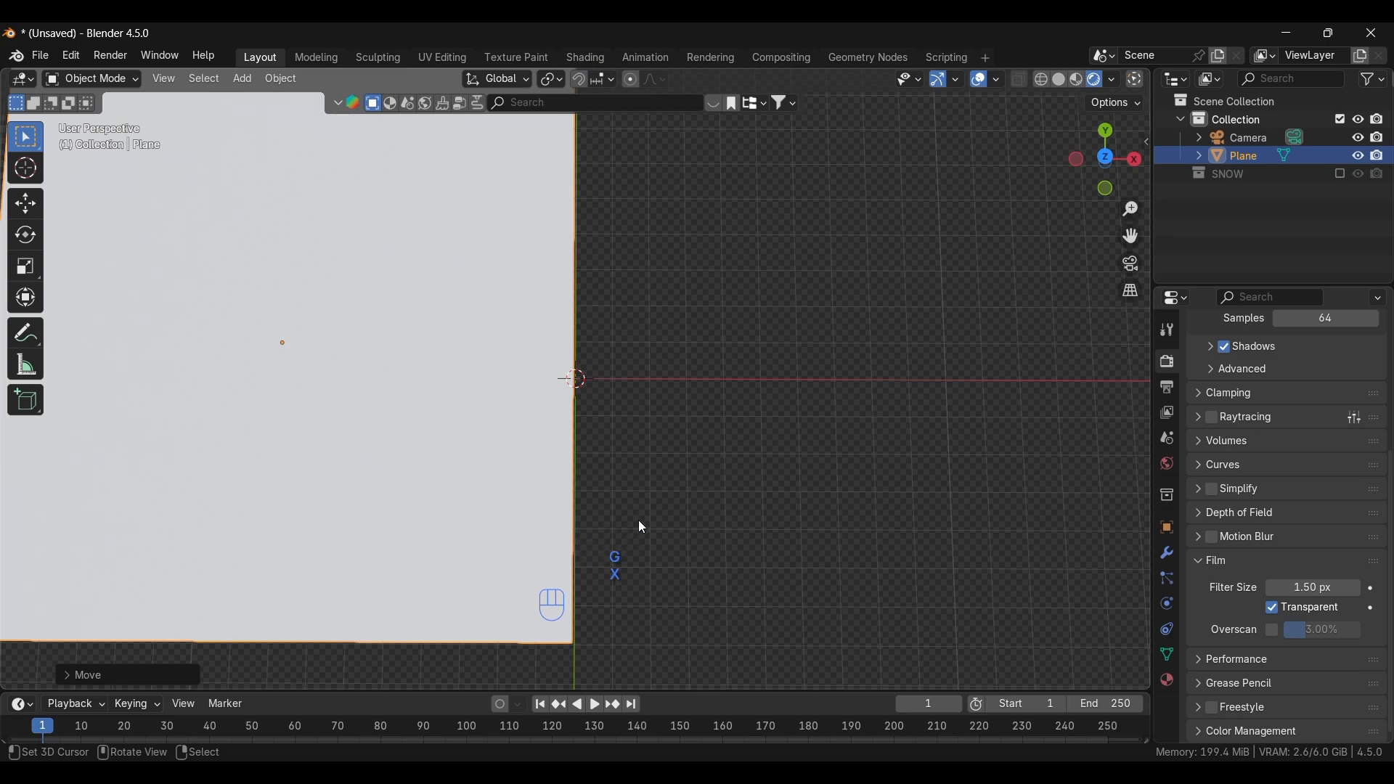
{"action": "key", "text": "KP_0"}
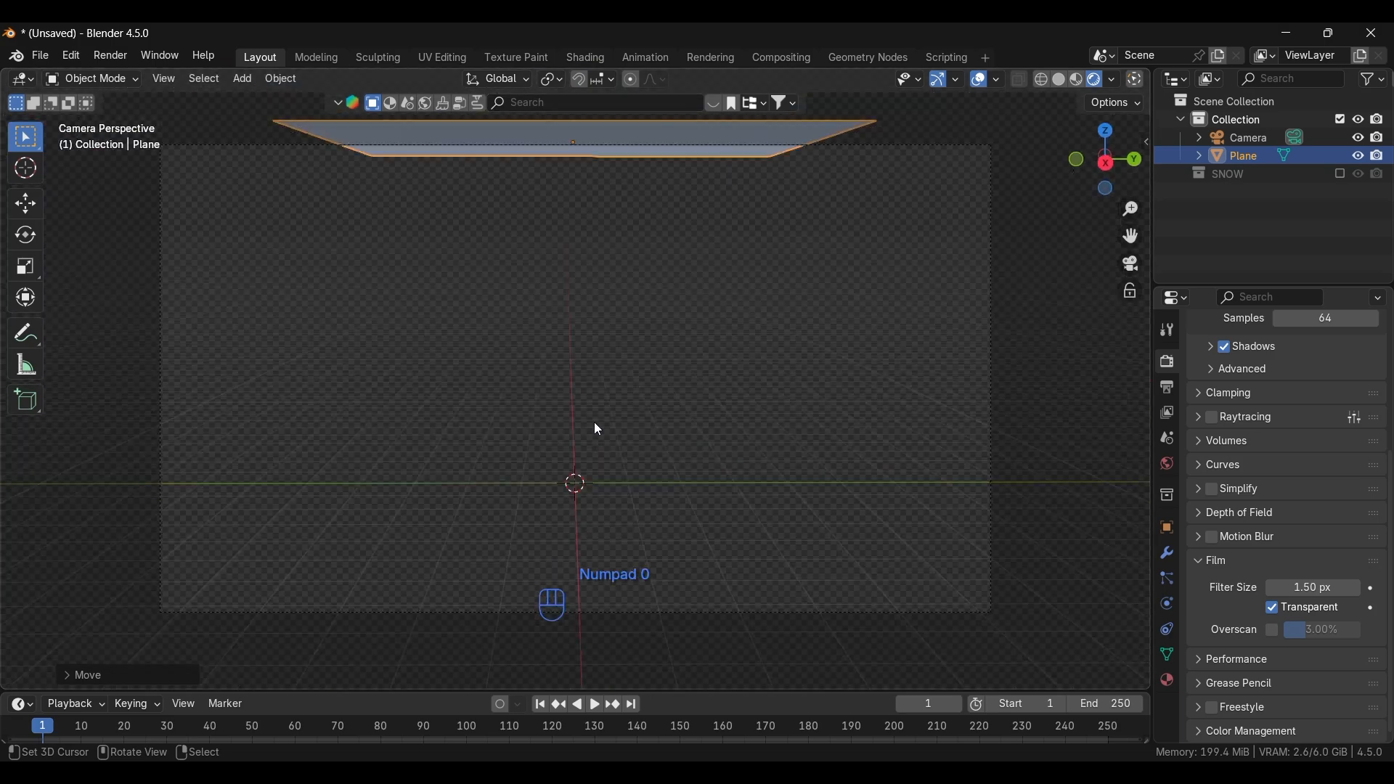
- Scale the plane up beyond both sides of the camera frame and raise it along Z to just above the frame
{"action": "key", "text": "s"}
{"action": "left_click", "coordinate": [373, 330]}
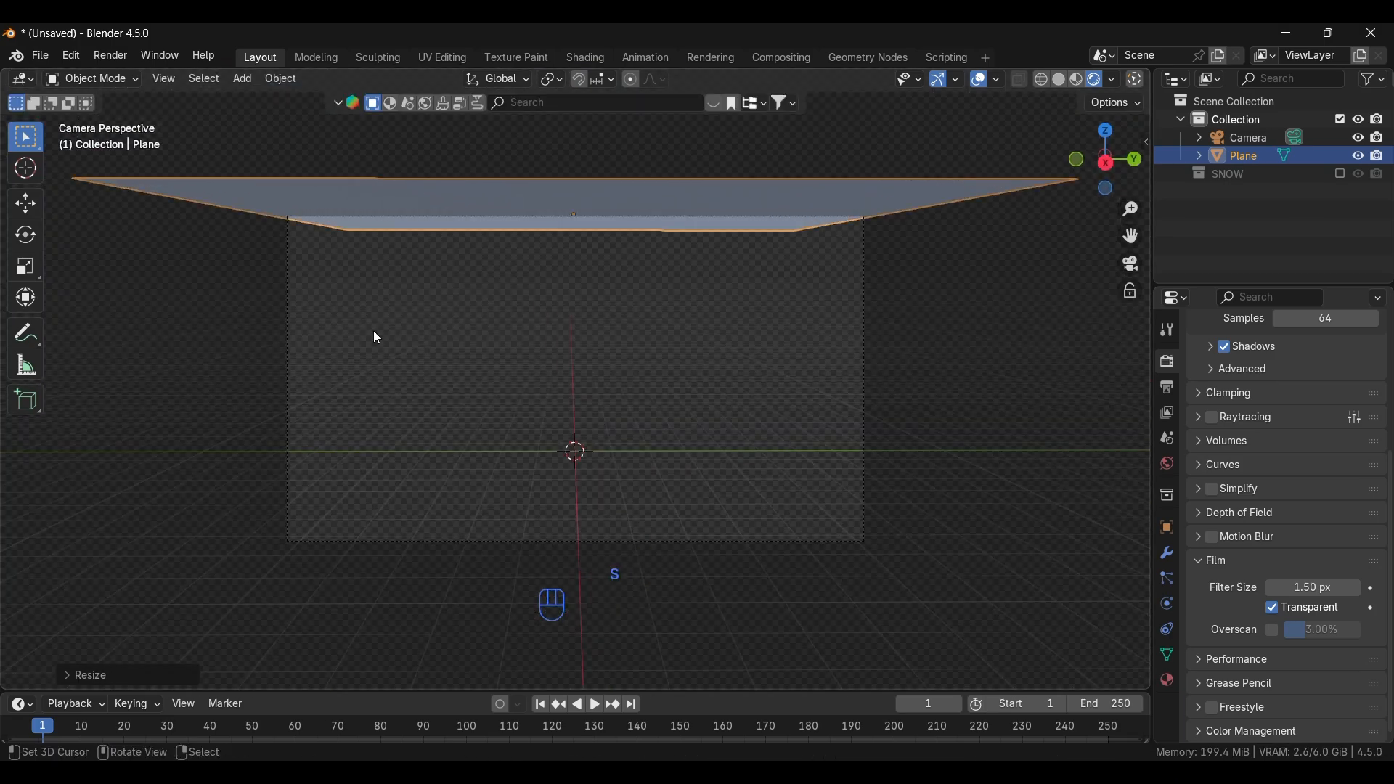
{"action": "key", "text": "g"}
{"action": "key", "text": "z"}
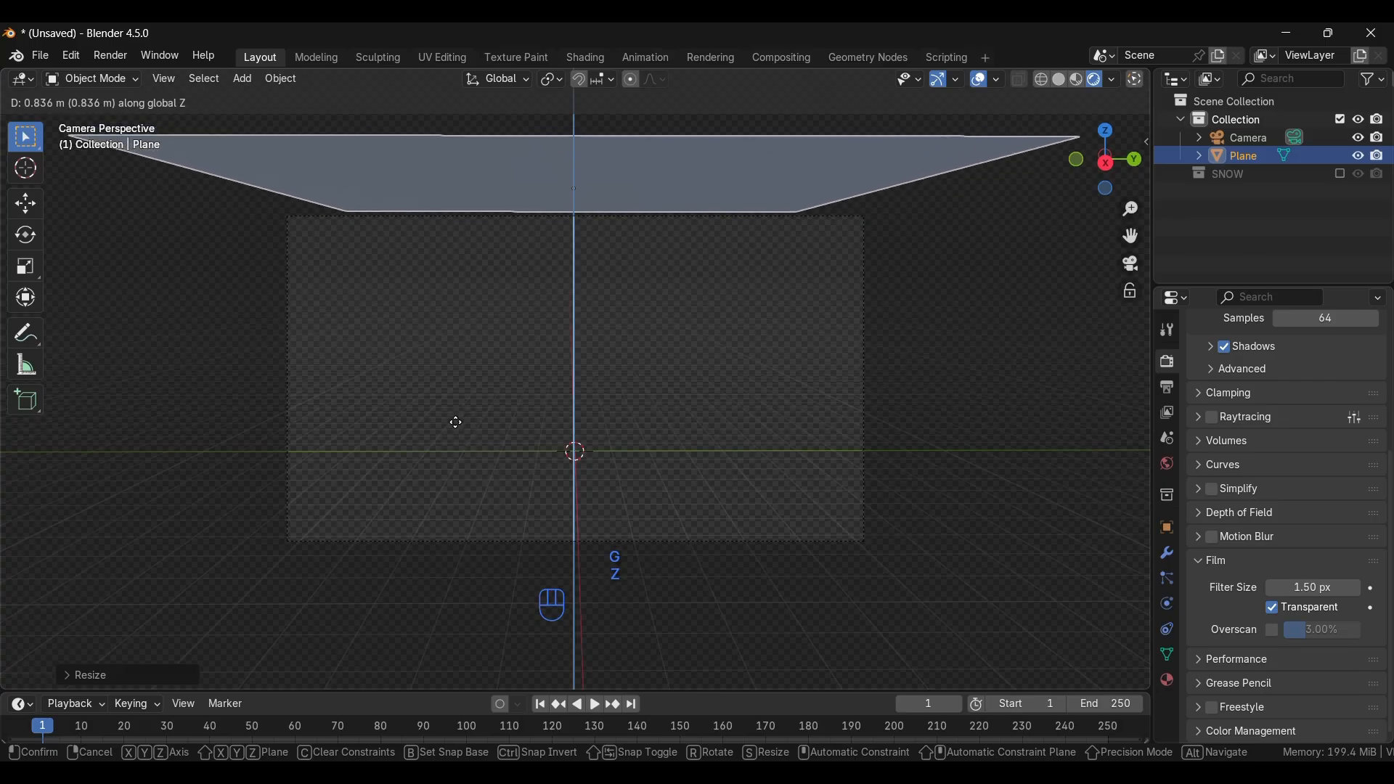
{"action": "left_click", "coordinate": [457, 436]}
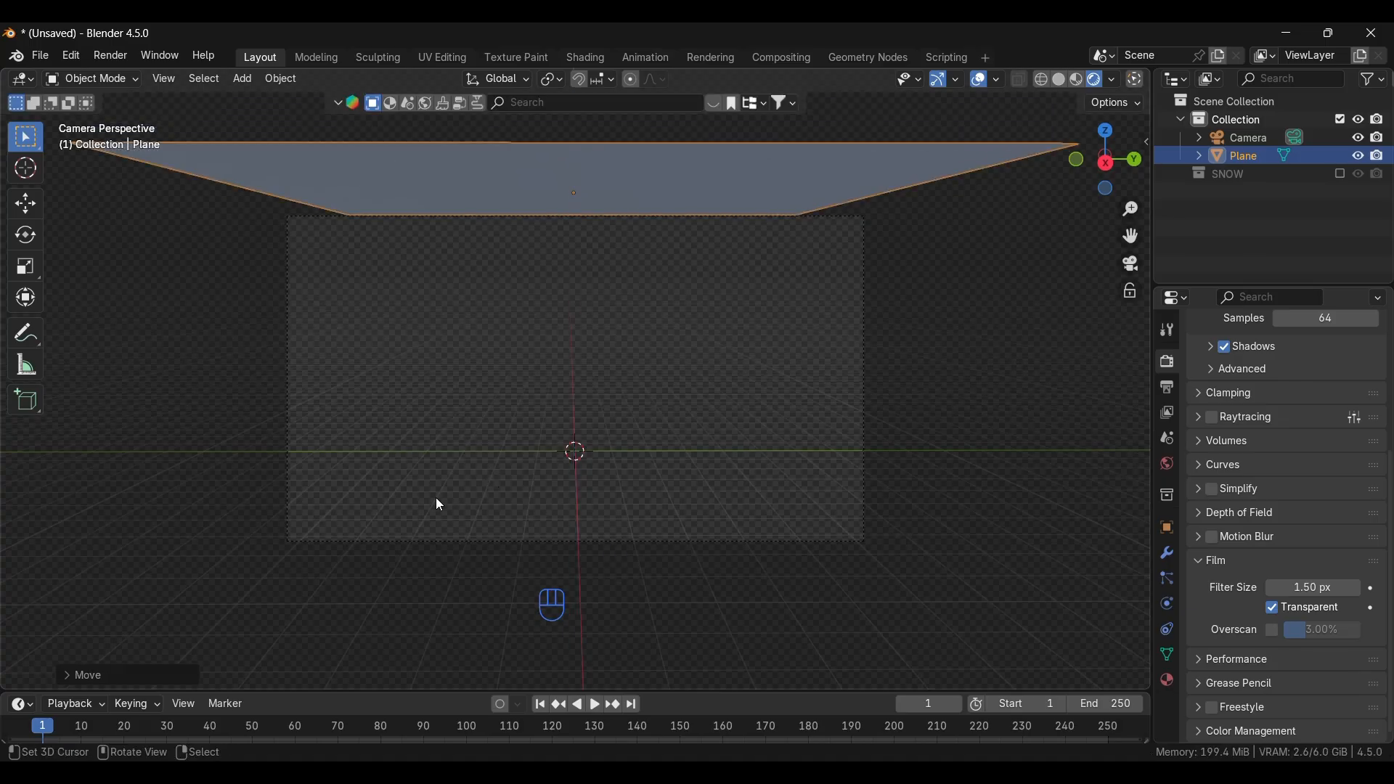
- Select the camera and lock it to the viewport with Camera to View
{"action": "left_click", "coordinate": [476, 541]}
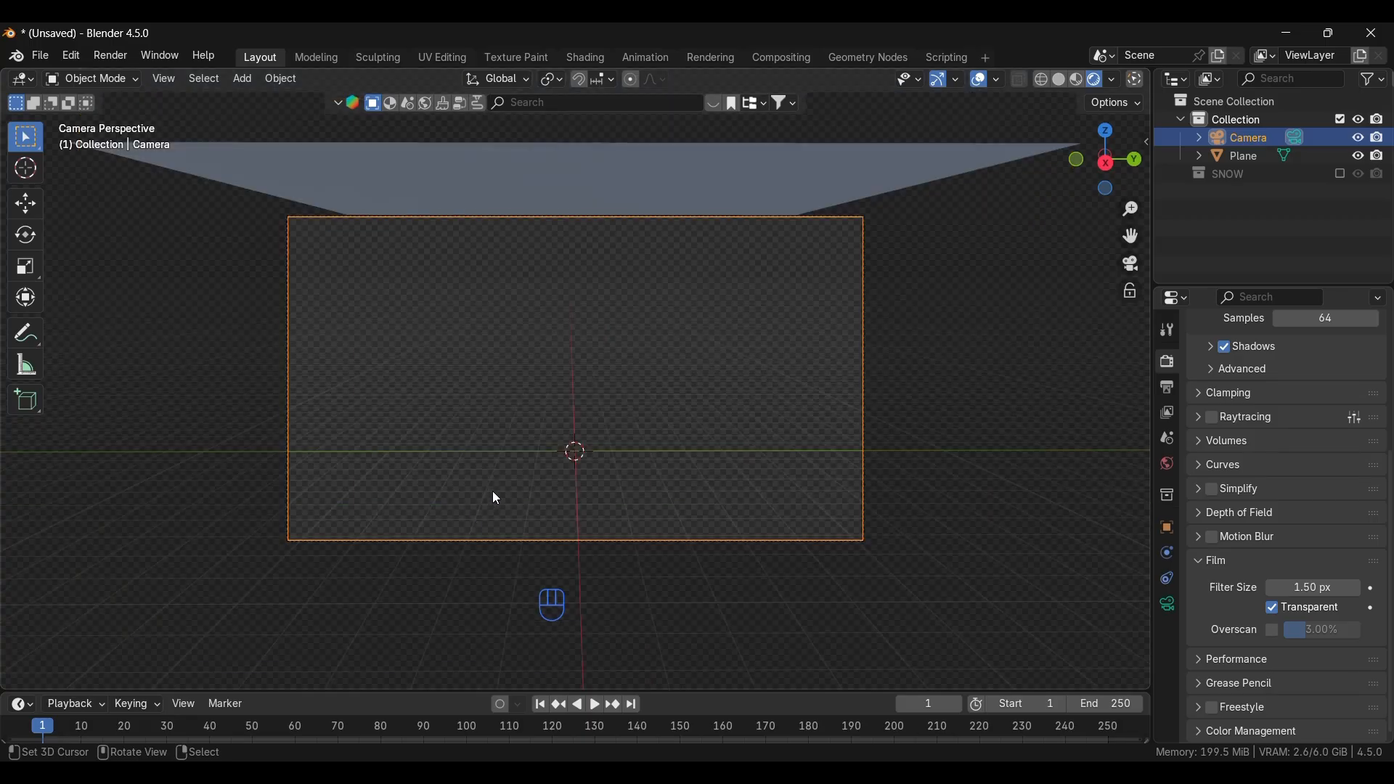
{"action": "key", "text": "n"}
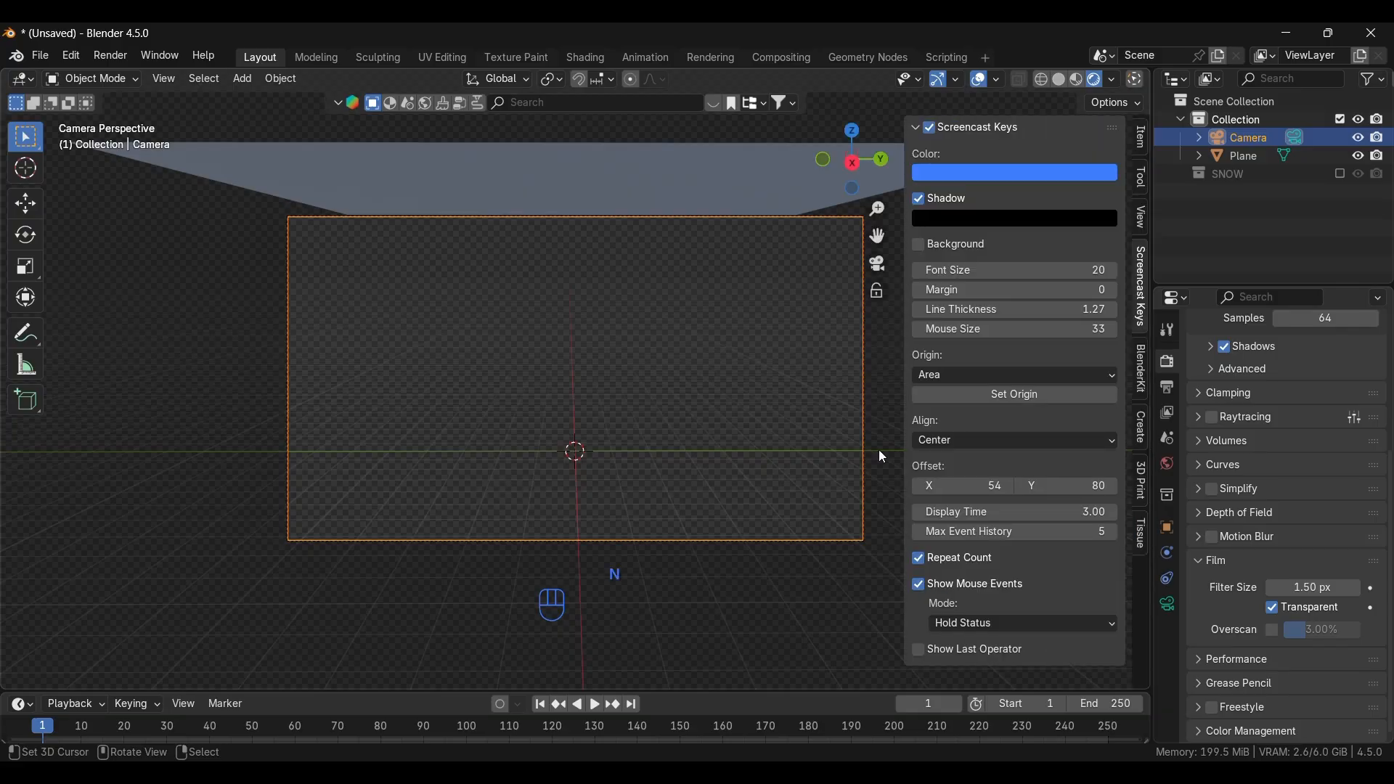
{"action": "left_click", "coordinate": [1143, 218]}
{"action": "left_click", "coordinate": [1006, 372]}
{"action": "scroll", "coordinate": [488, 474], "scroll_direction": "up", "scroll_amount": 1}
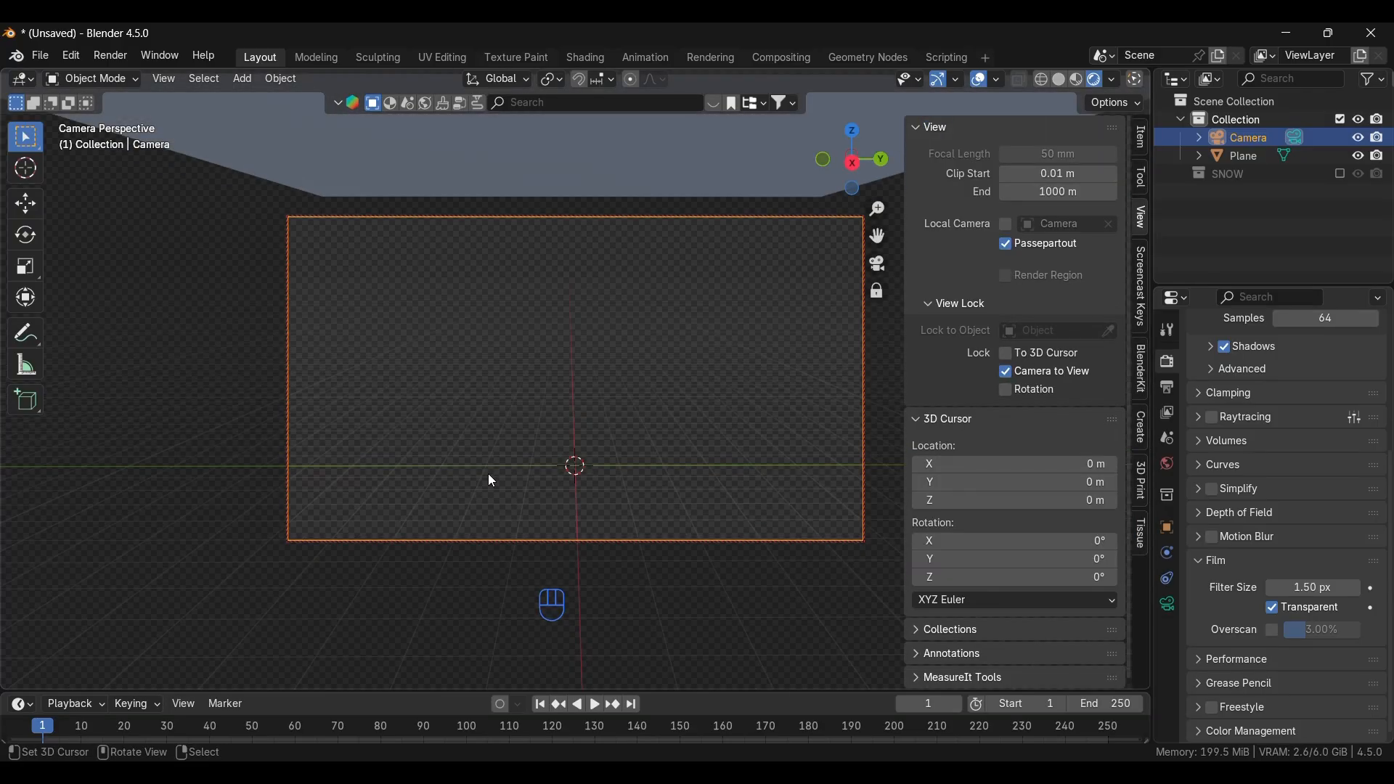
- Raise and tilt the camera until the world origin sits near the lower edge of its frame
{"action": "key", "text": "g"}
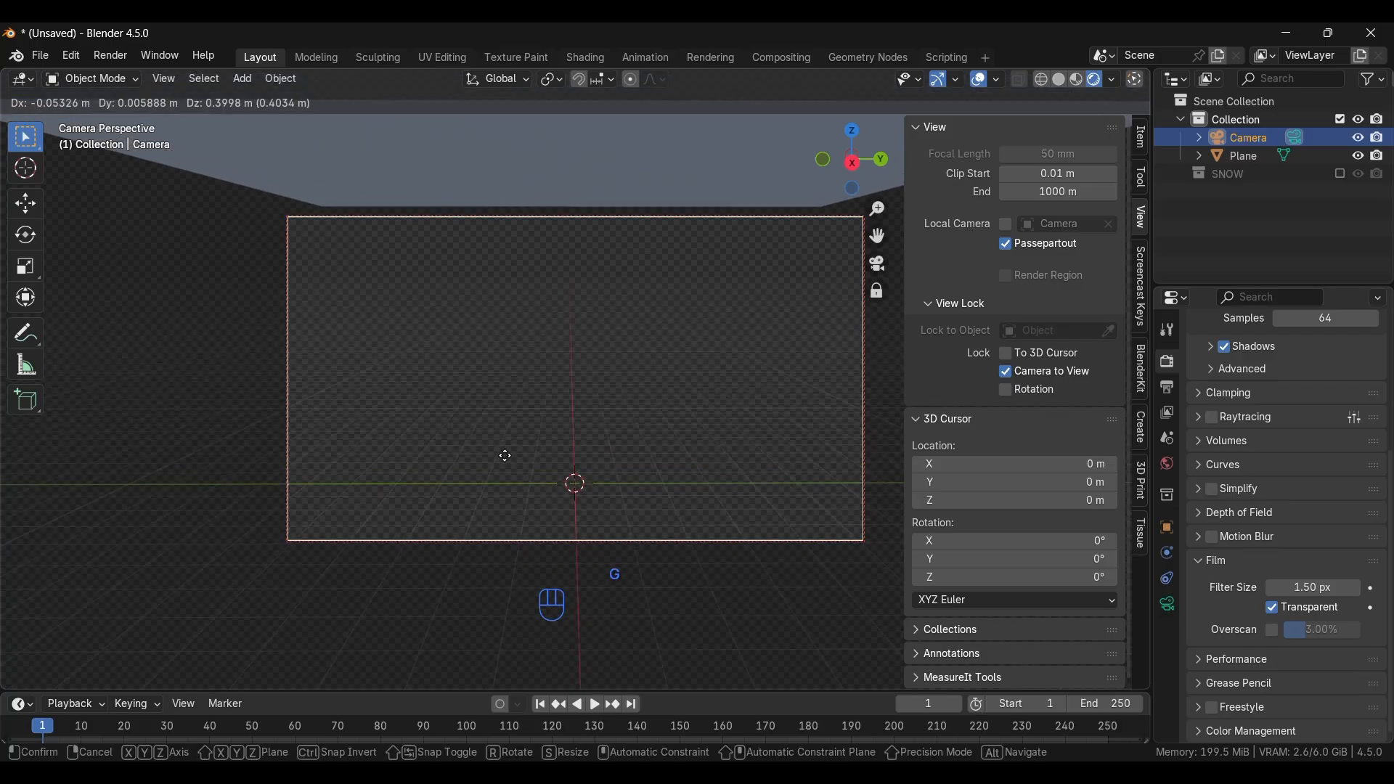
{"action": "left_click", "coordinate": [503, 425]}
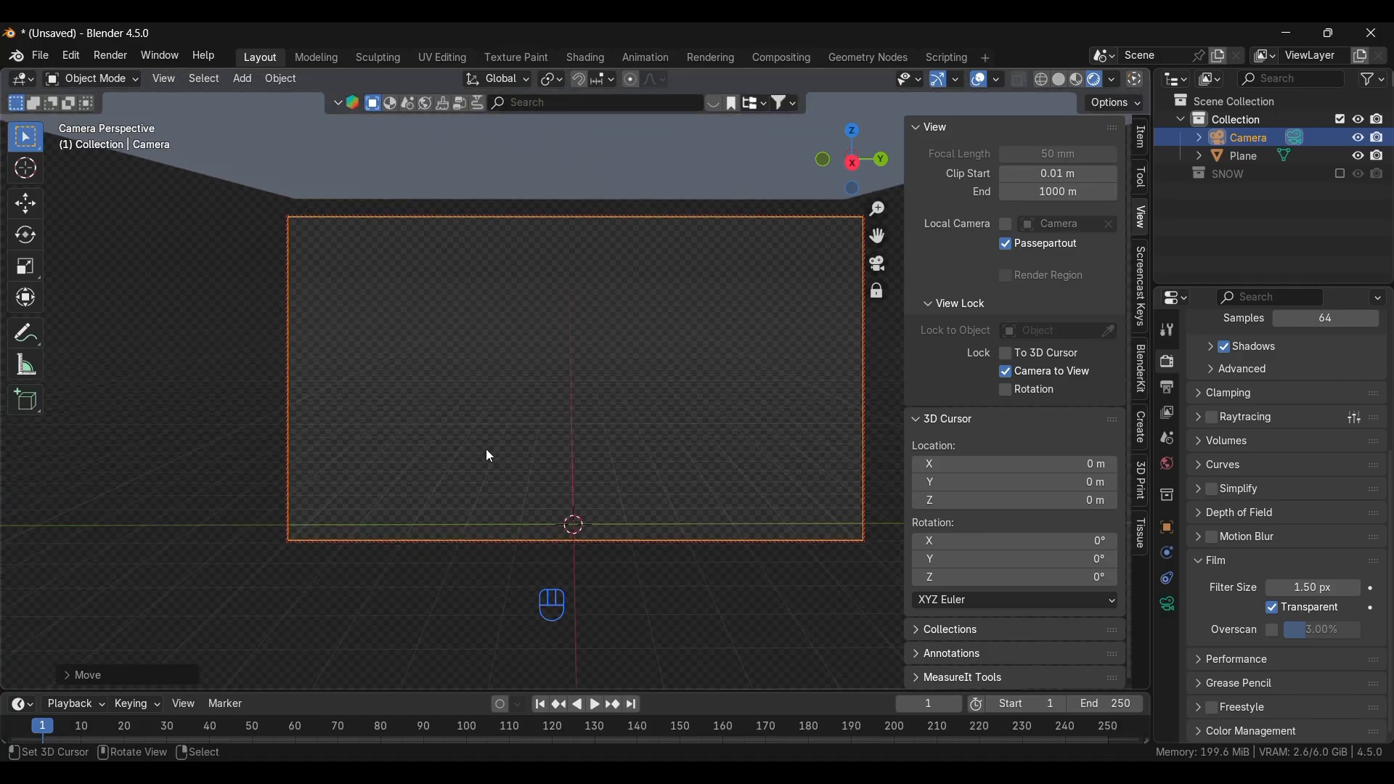
{"action": "key", "text": "g"}
{"action": "key", "text": "z"}
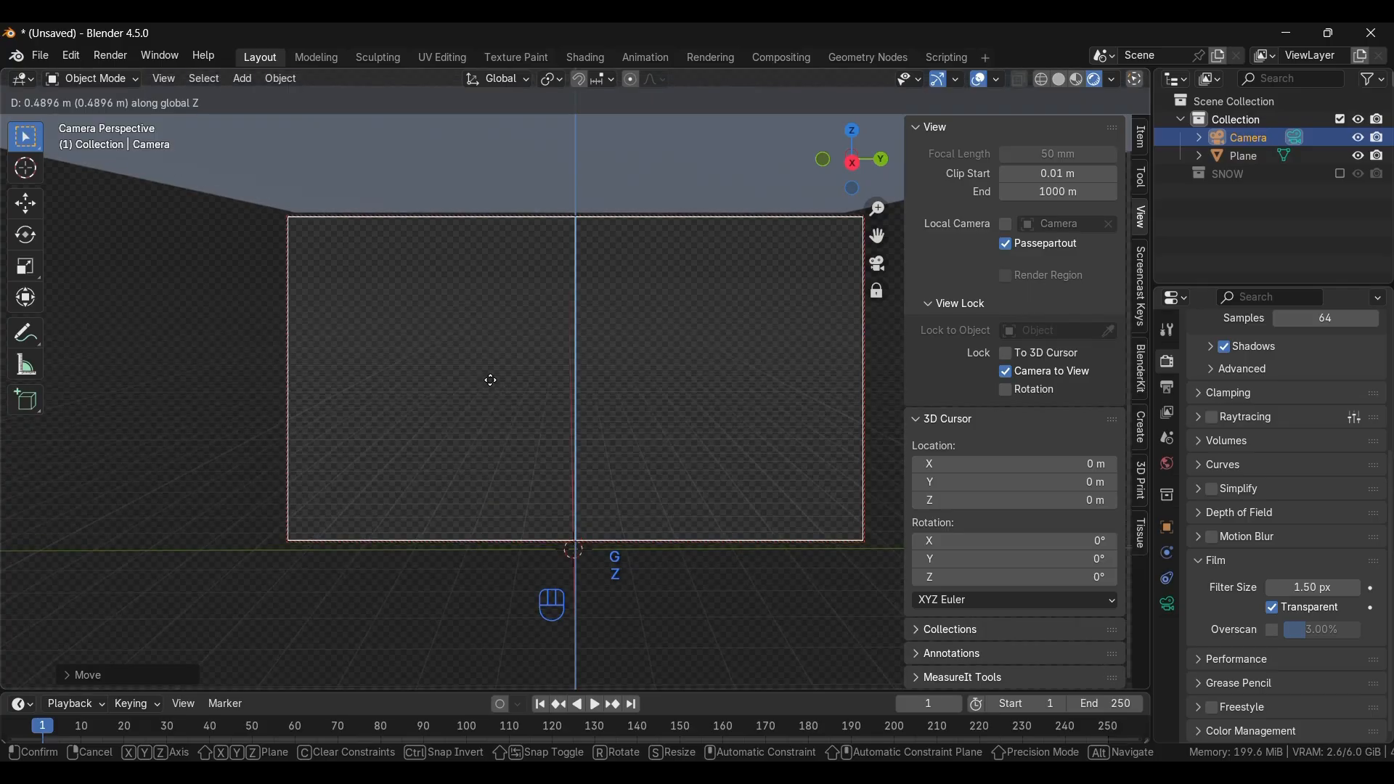
{"action": "left_click", "coordinate": [481, 444]}
{"action": "key", "text": "g"}
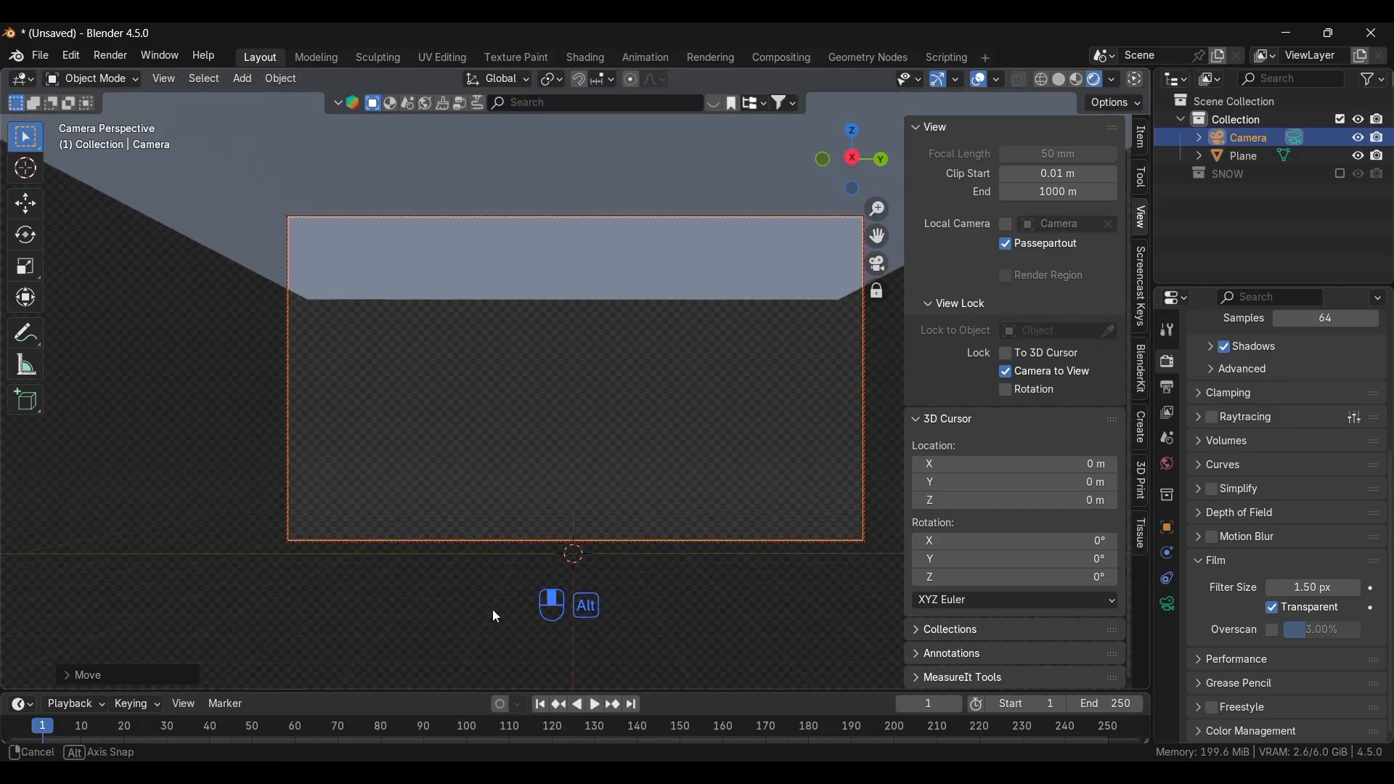
{"action": "left_click", "coordinate": [494, 591]}
{"action": "key", "text": "g"}
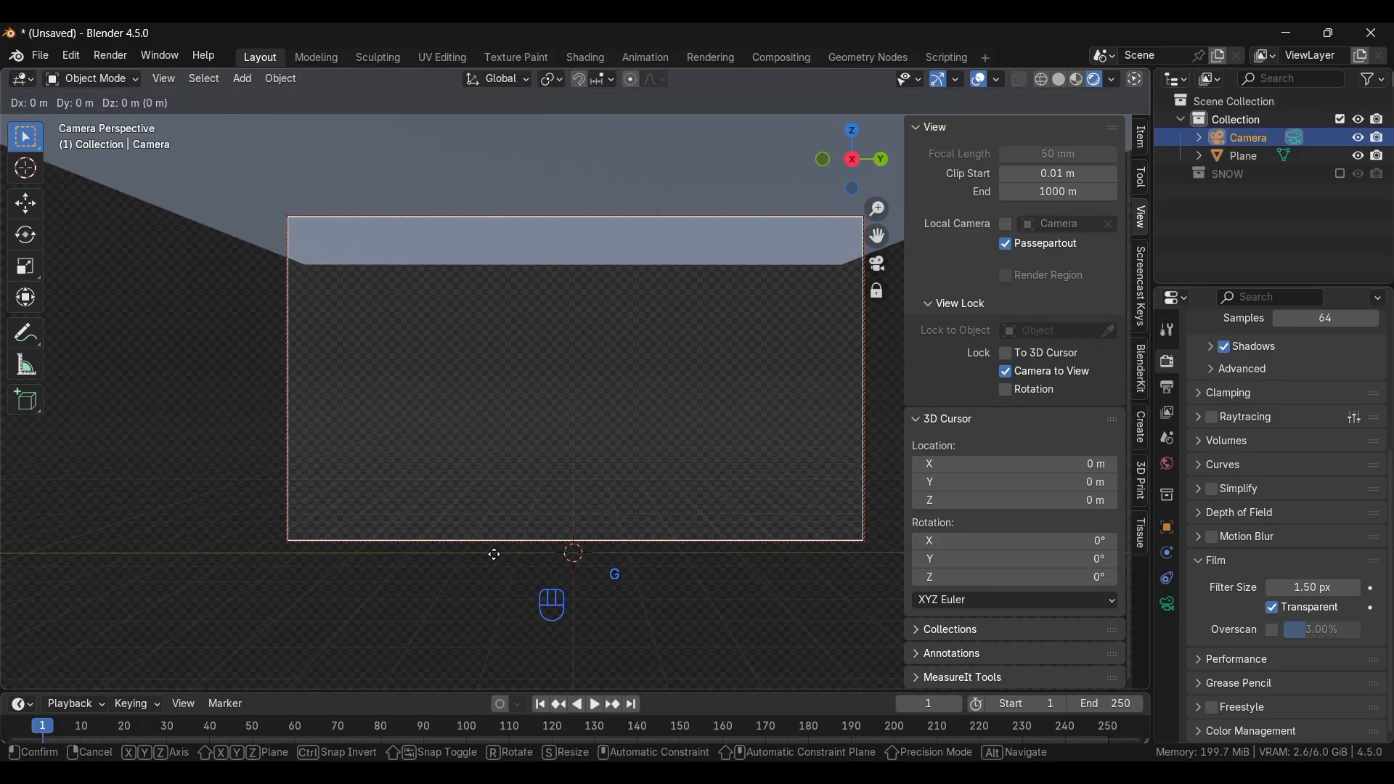
{"action": "left_click", "coordinate": [522, 497]}
- Select the plane and raise it about 1.6 m along Z to the upper edge of the camera frame
{"action": "left_click", "coordinate": [460, 144]}
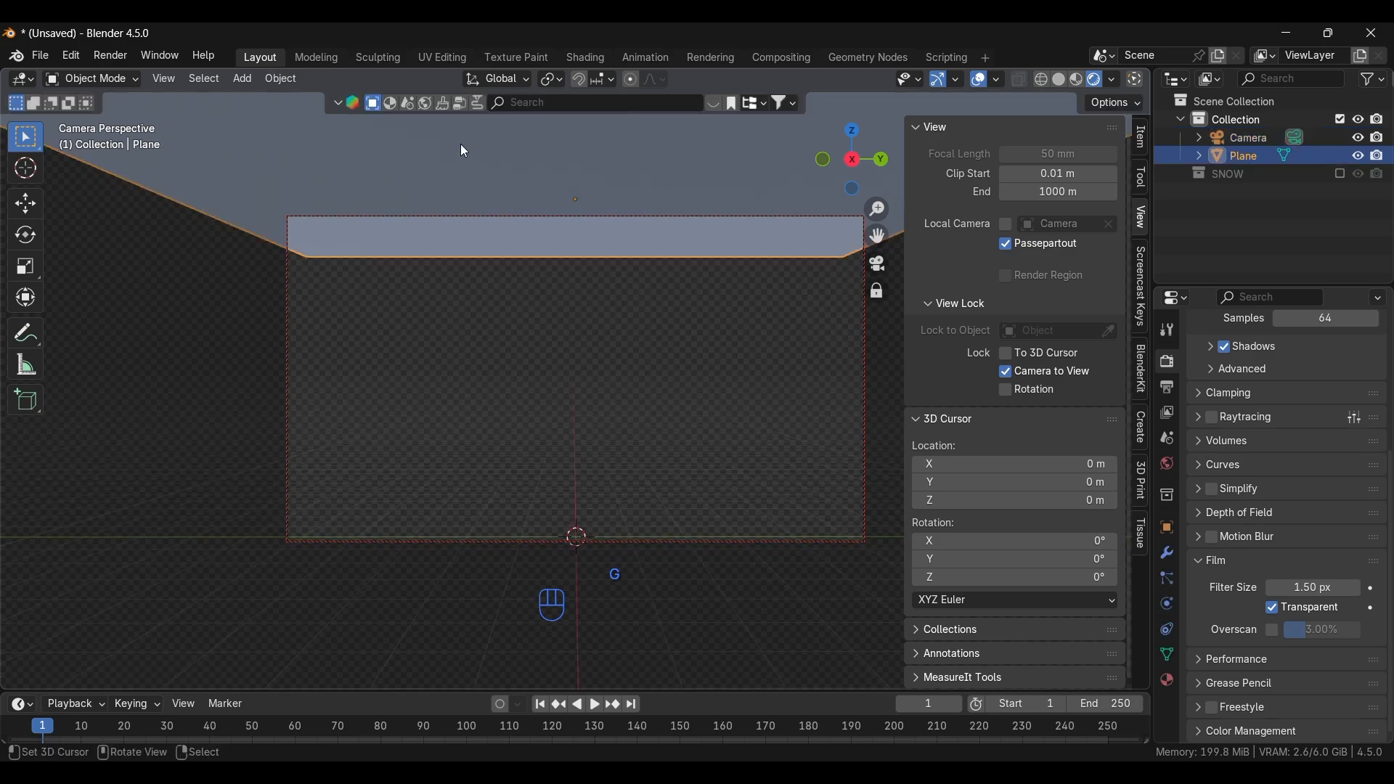
{"action": "key", "text": "g"}
{"action": "key", "text": "z"}
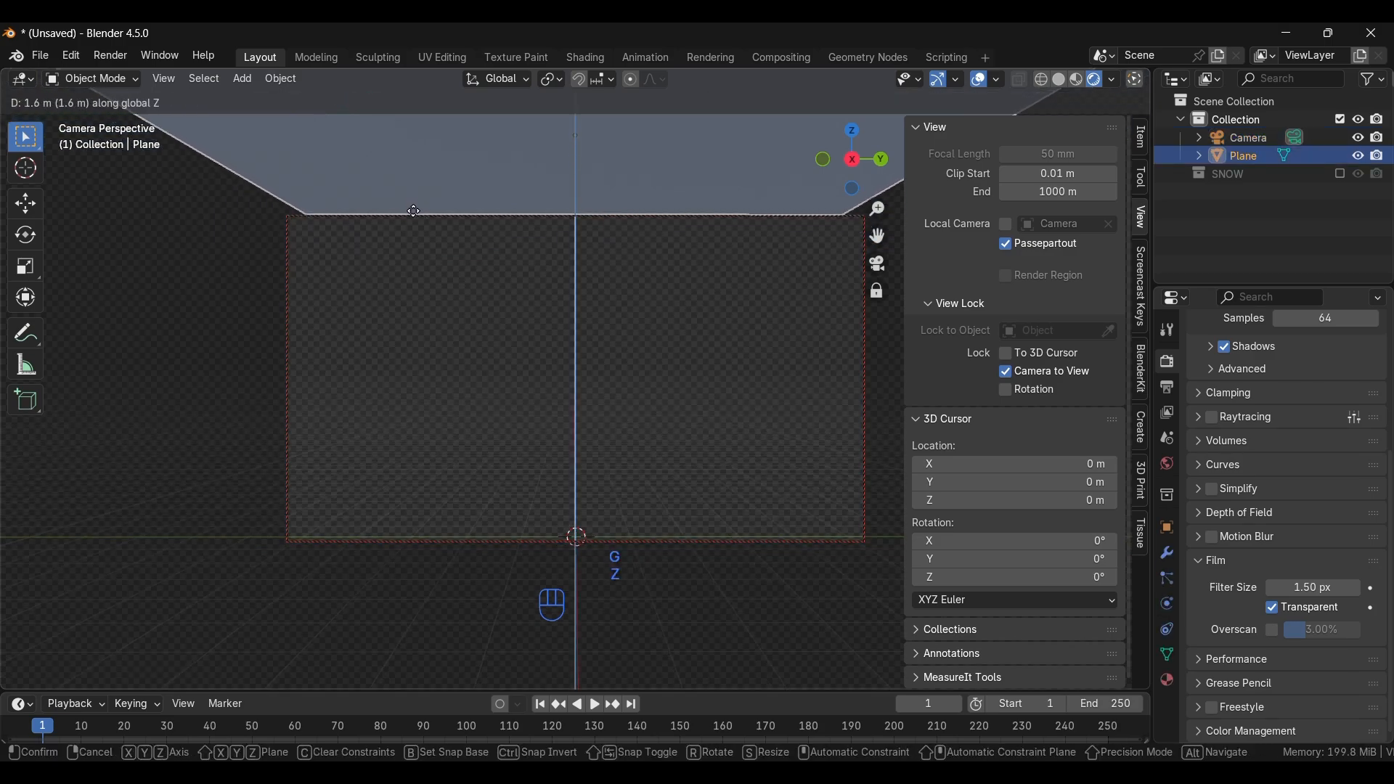
{"action": "left_click", "coordinate": [417, 215]}
- Scale the plane up by about 1.14, raise it just above the camera frame, and unlock the camera from the view
{"action": "key", "text": "s"}
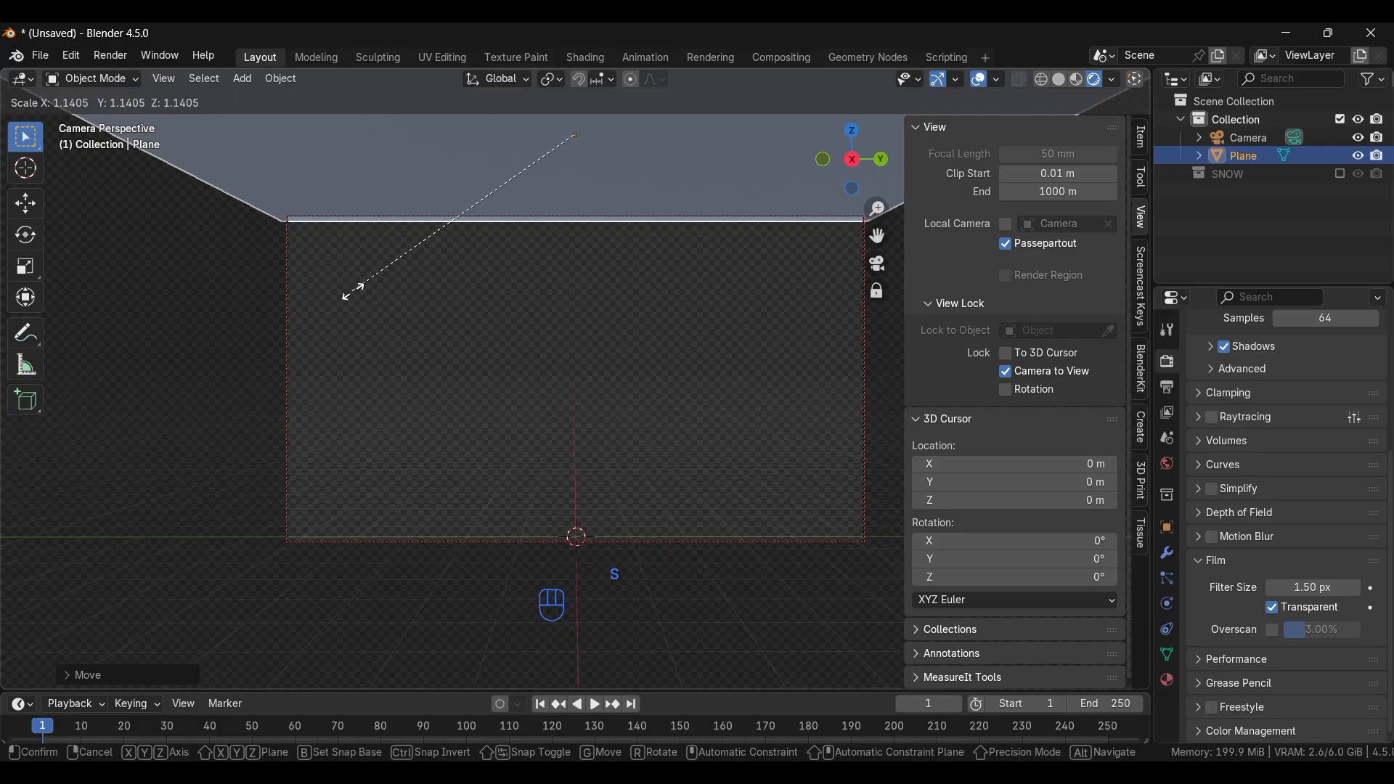
{"action": "left_click", "coordinate": [350, 286]}
{"action": "key", "text": "g"}
{"action": "key", "text": "z"}
{"action": "left_click", "coordinate": [389, 381]}
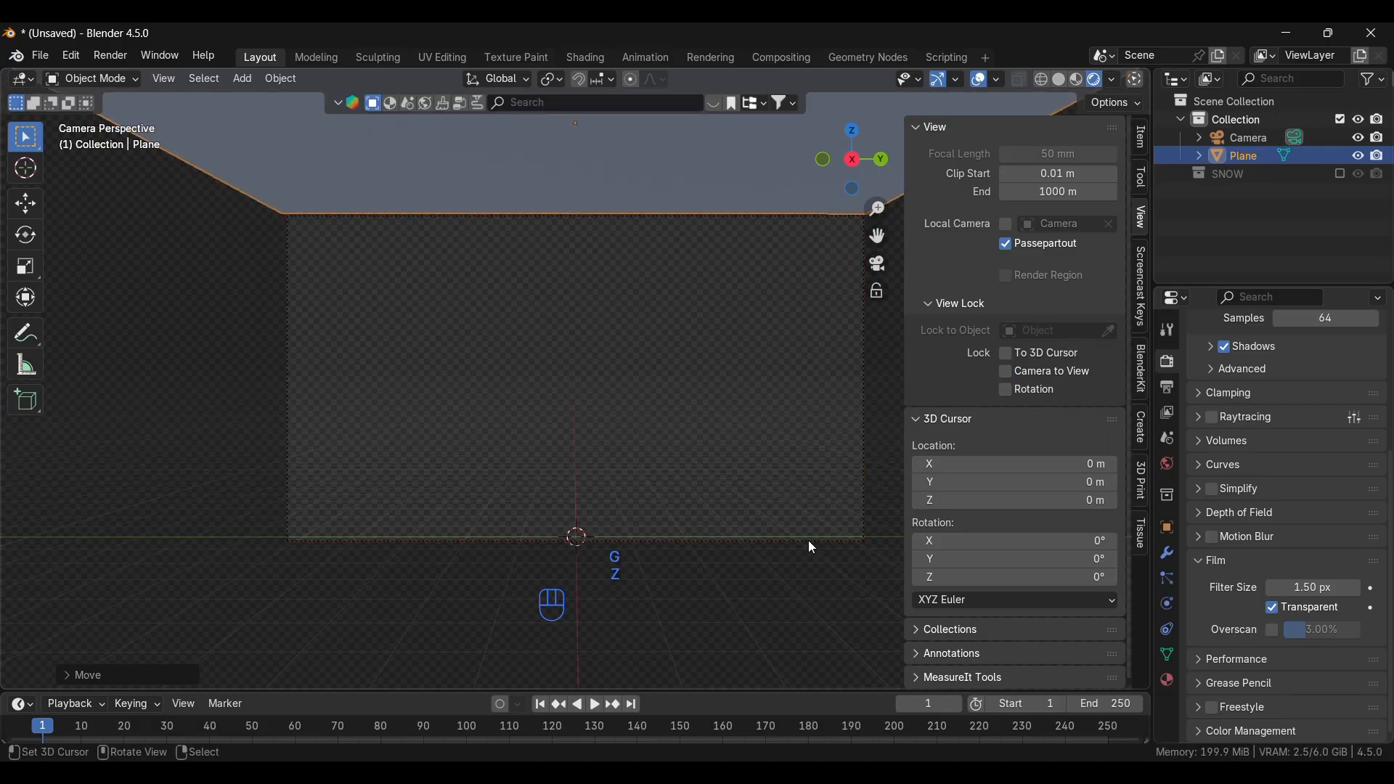
{"action": "key", "text": "n"}
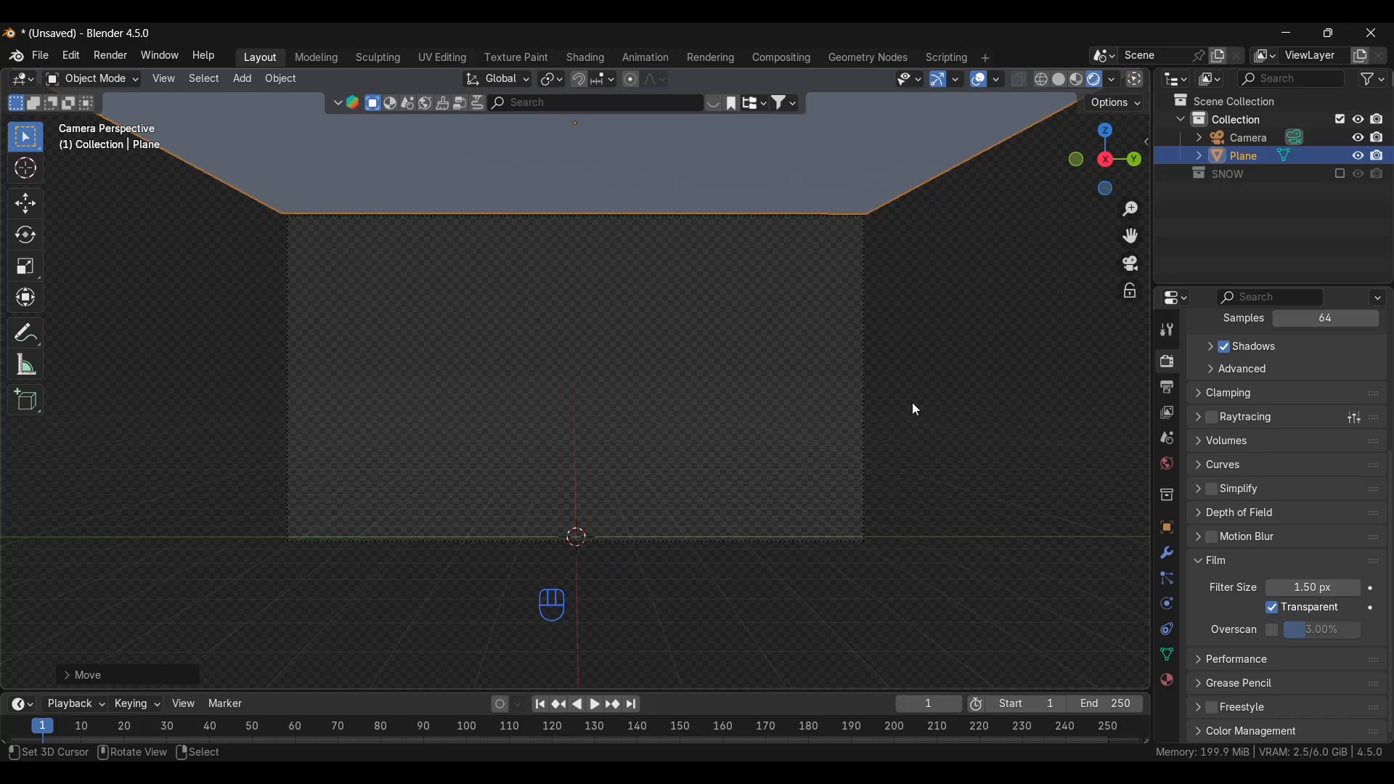
- Add an emitter particle system to the plane and play the animation
{"action": "left_click", "coordinate": [1167, 581]}
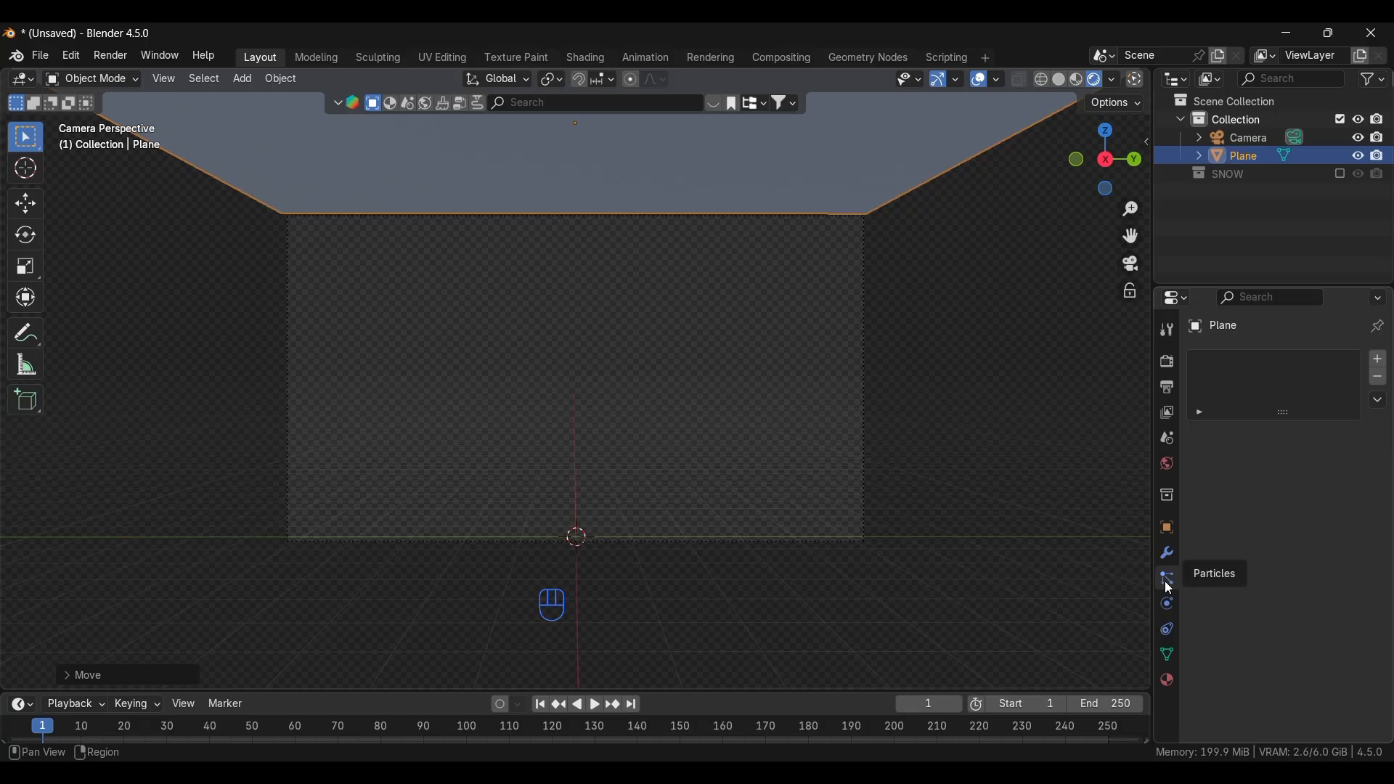
{"action": "left_click", "coordinate": [1385, 358]}
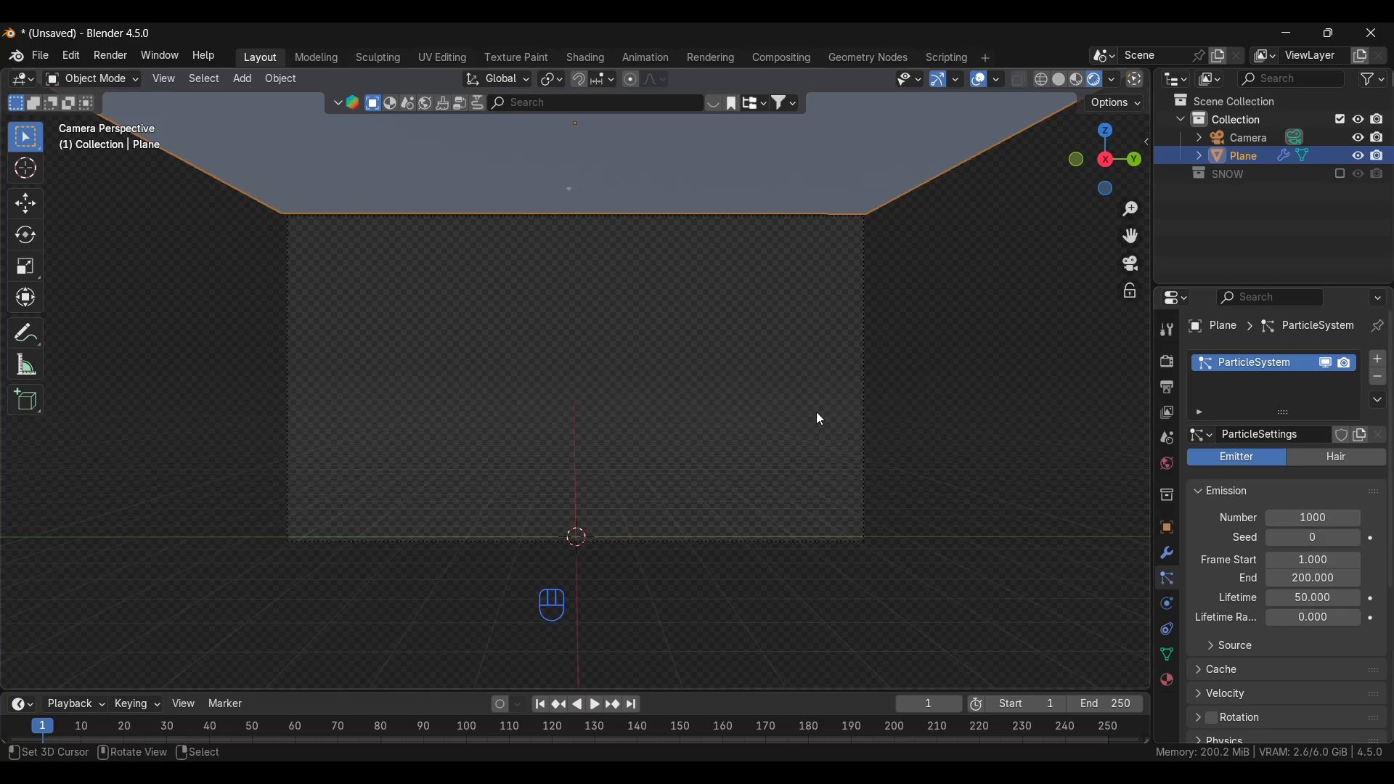
{"action": "key", "text": "space"}
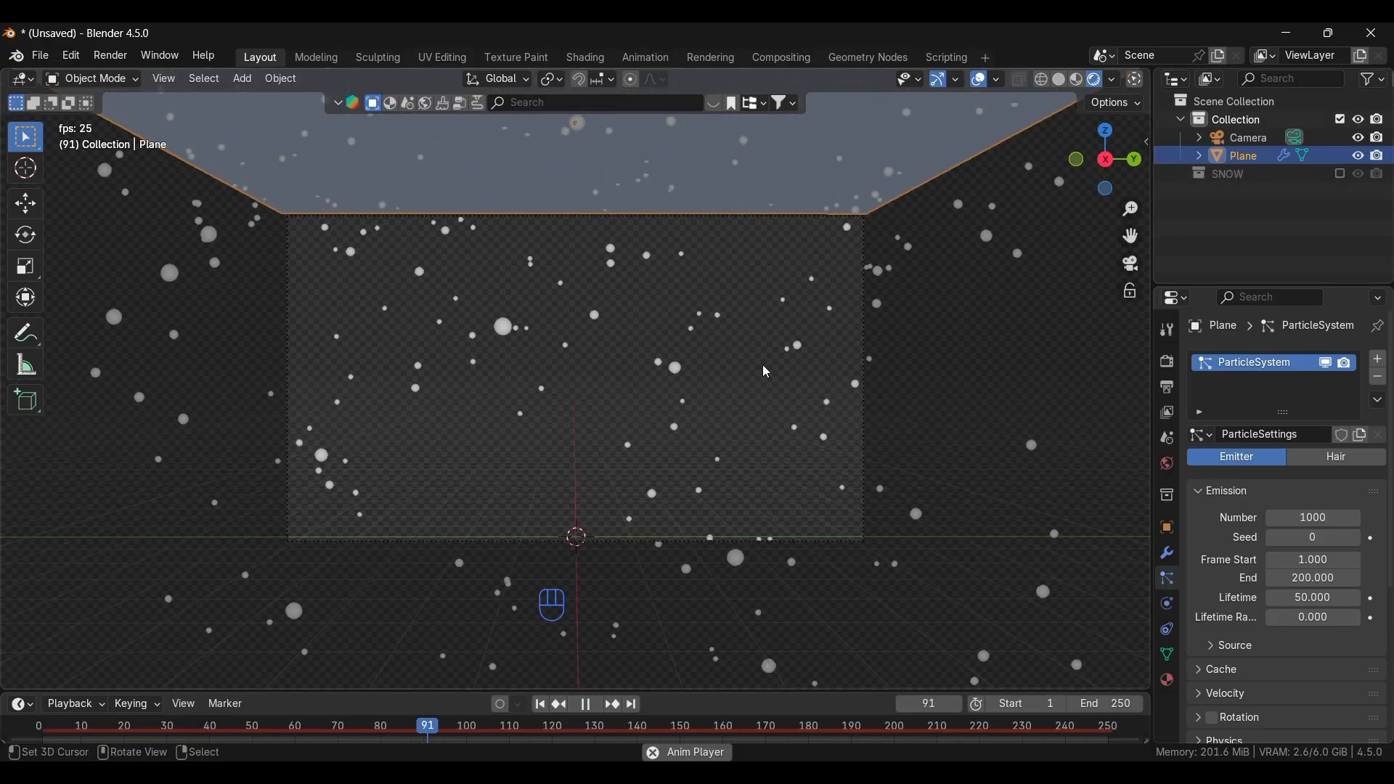
- Render the particles as a collection, using SNOW as the instance collection
{"action": "scroll", "coordinate": [1291, 643], "scroll_direction": "down", "scroll_amount": 6}
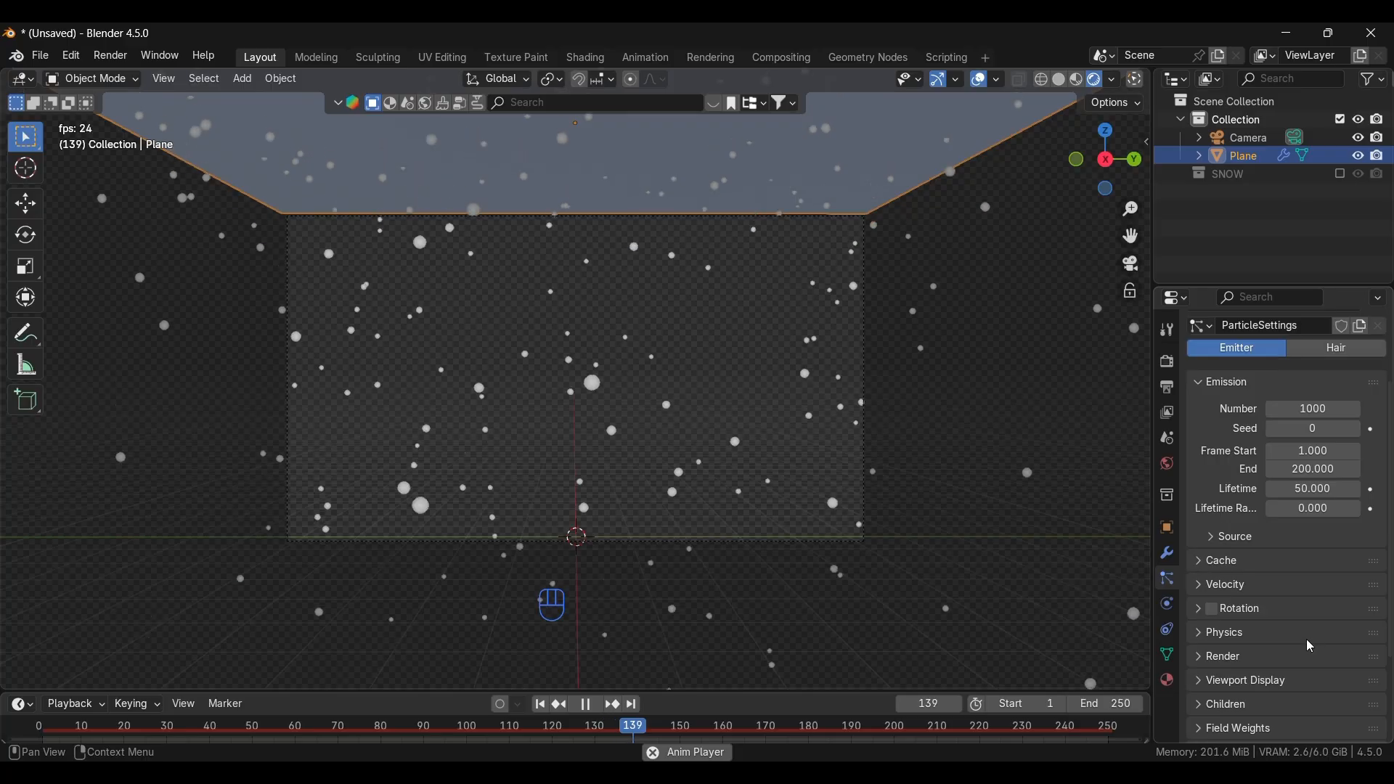
{"action": "left_click", "coordinate": [1223, 548]}
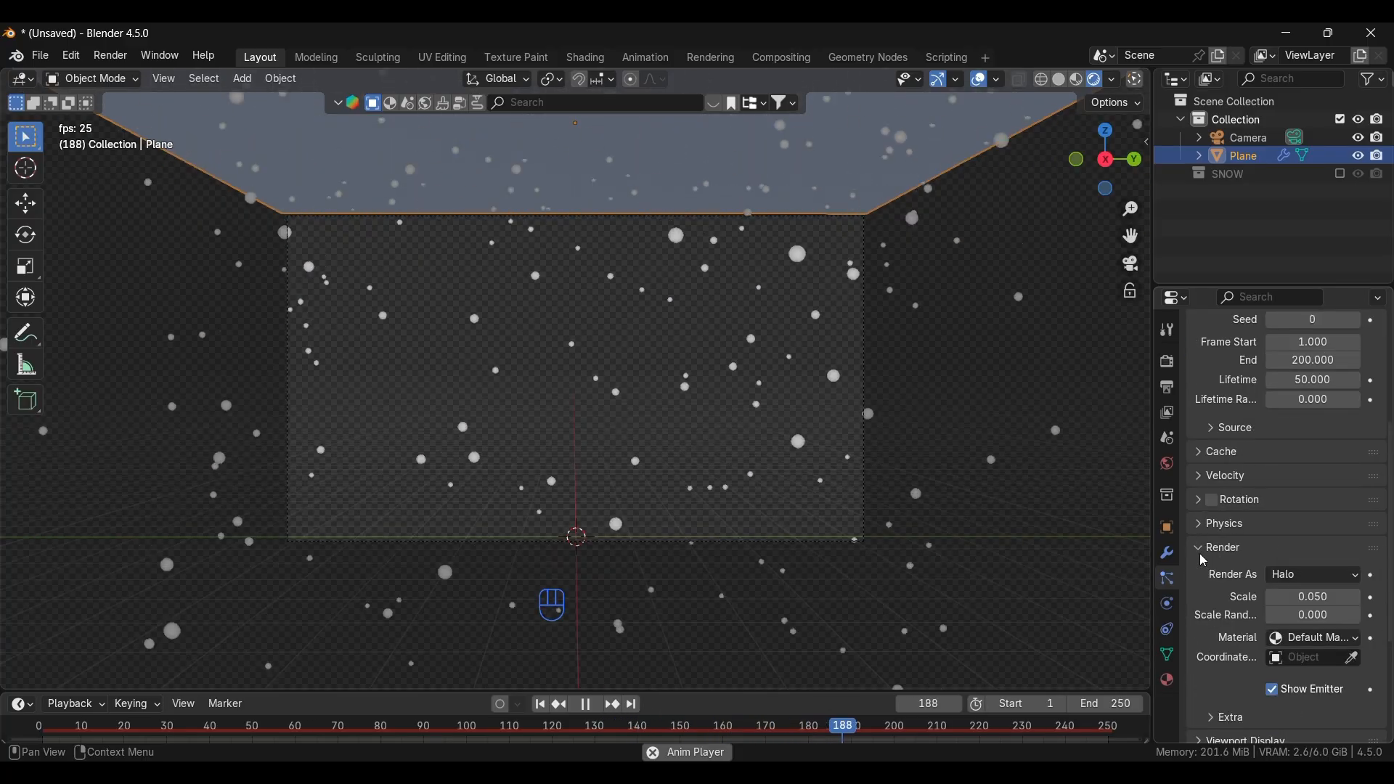
{"action": "left_click", "coordinate": [1296, 578]}
{"action": "left_click", "coordinate": [1300, 695]}
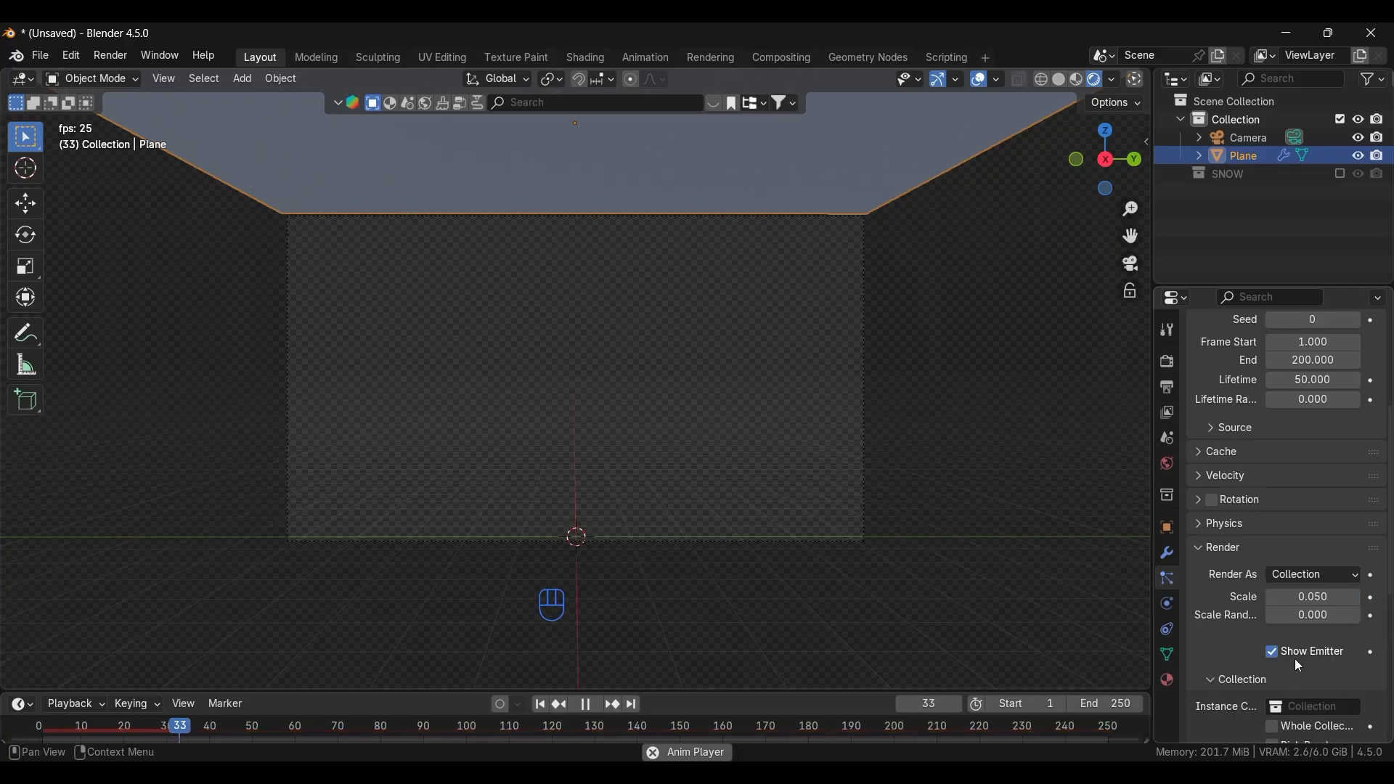
{"action": "scroll", "coordinate": [1295, 656], "scroll_direction": "down", "scroll_amount": 3}
{"action": "left_click", "coordinate": [1278, 600]}
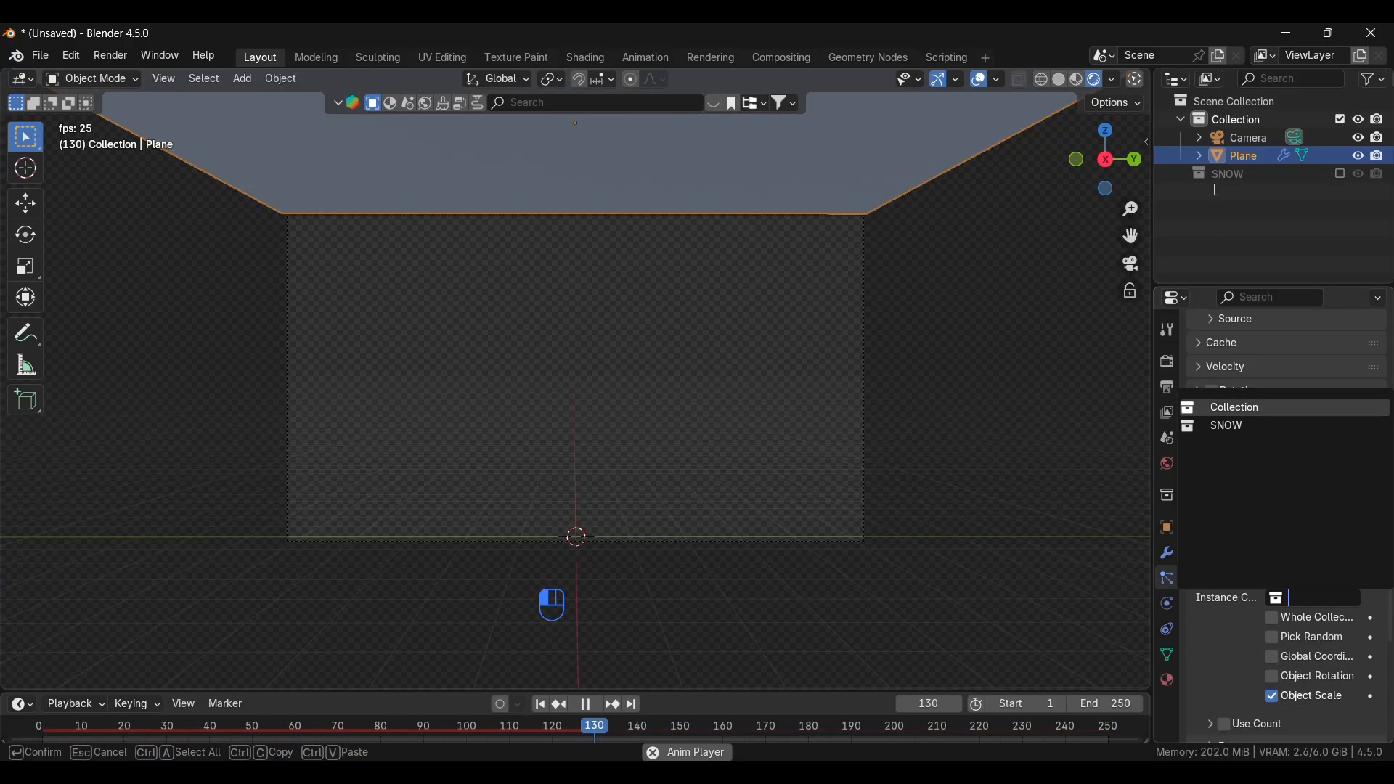
{"action": "left_click", "coordinate": [1227, 426]}
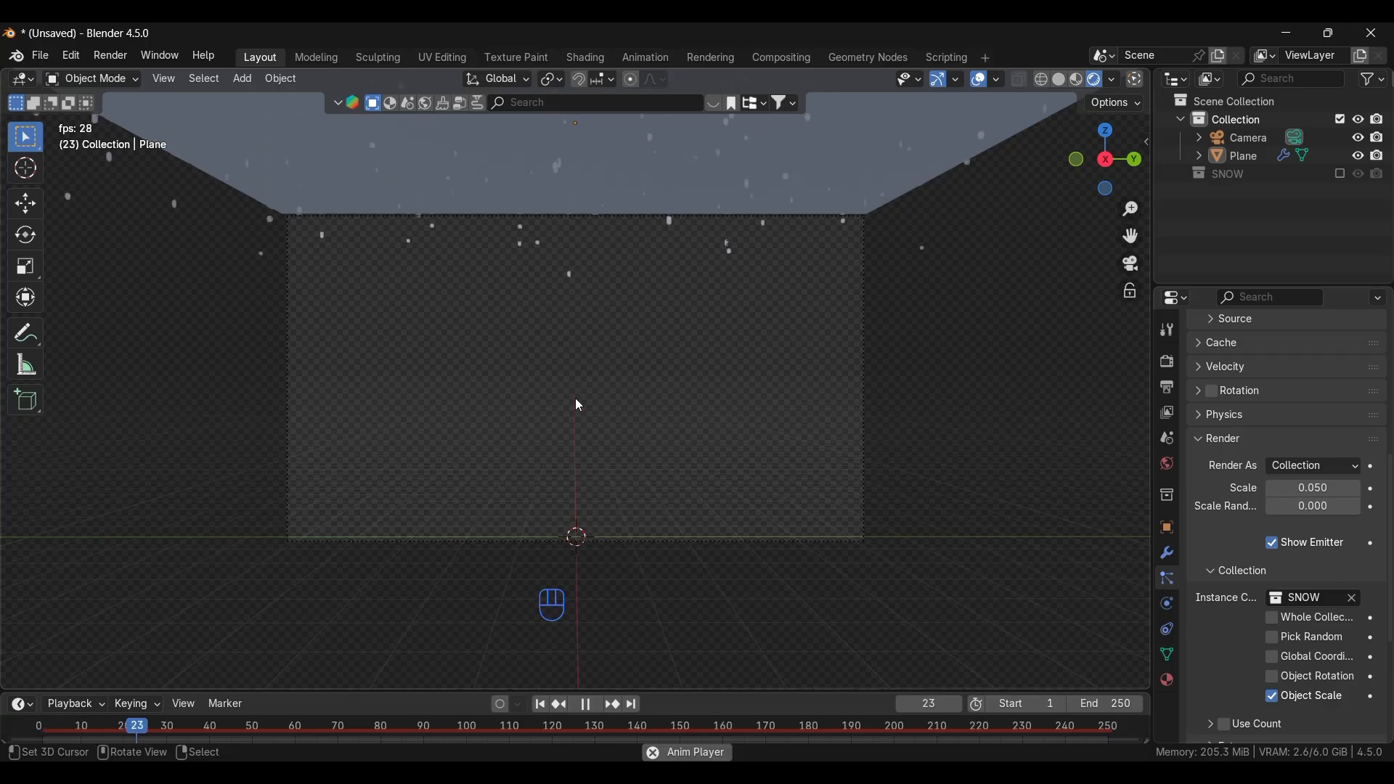
- Set the particles' render scale to 0.05 and scale randomness to 0.677 while the animation plays
{"action": "key", "text": "space"}
{"action": "scroll", "coordinate": [525, 328], "scroll_direction": "up", "scroll_amount": 4}
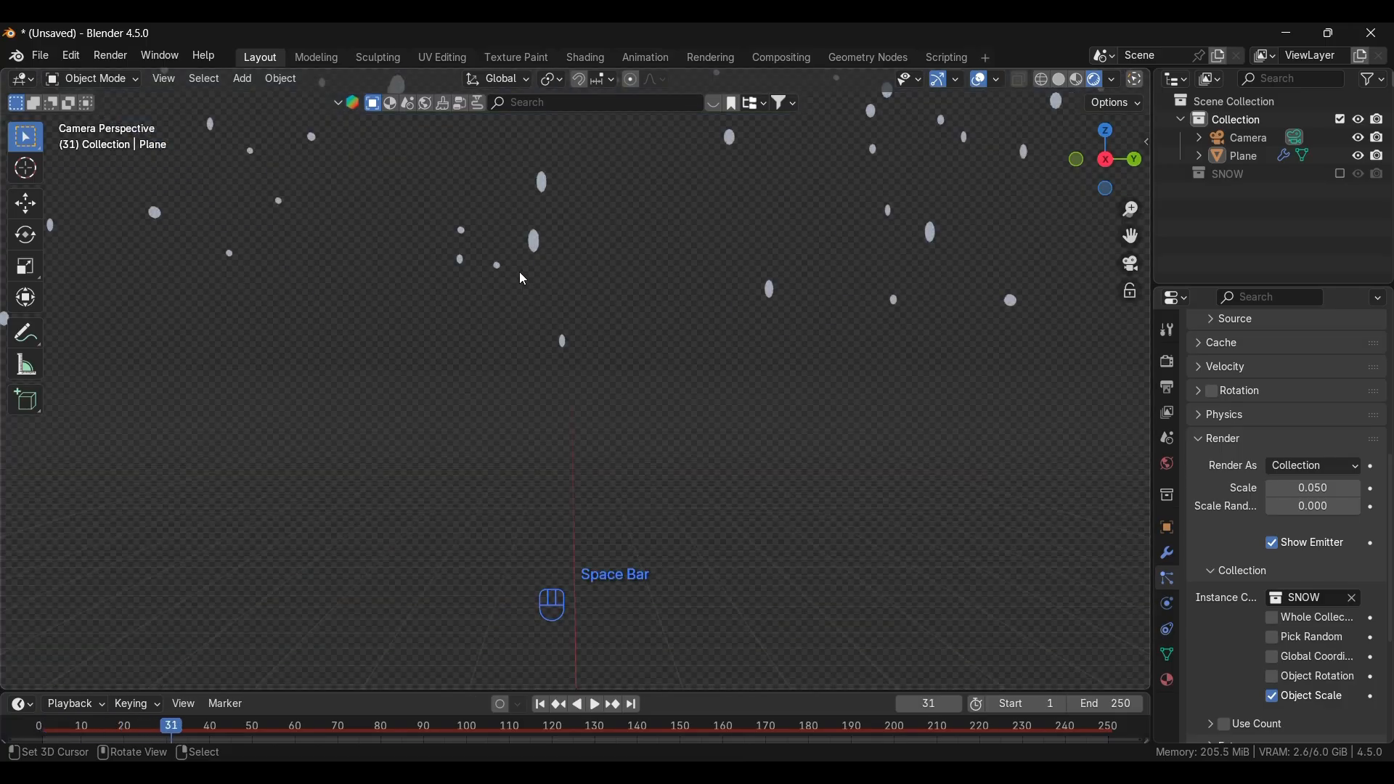
{"action": "scroll", "coordinate": [533, 247], "scroll_direction": "down", "scroll_amount": 3}
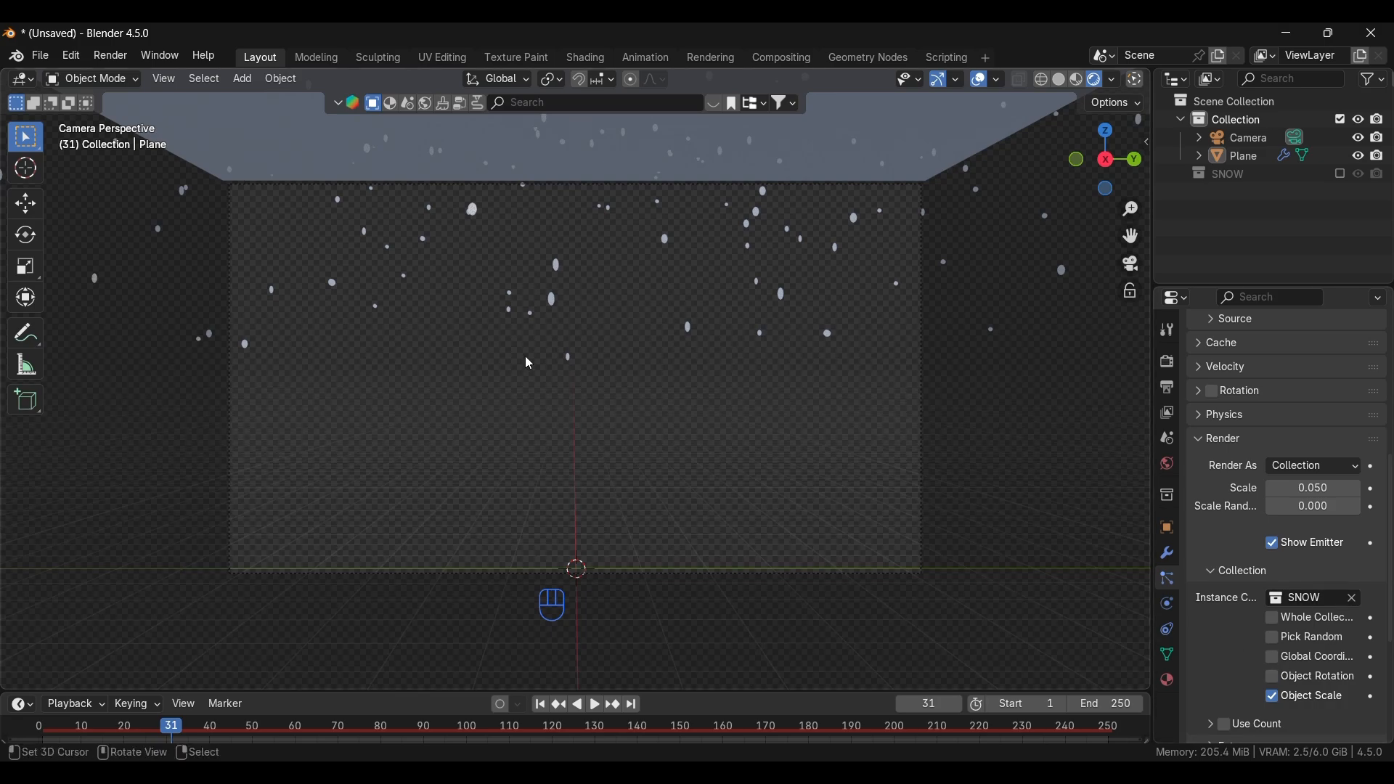
{"action": "key", "text": "space"}
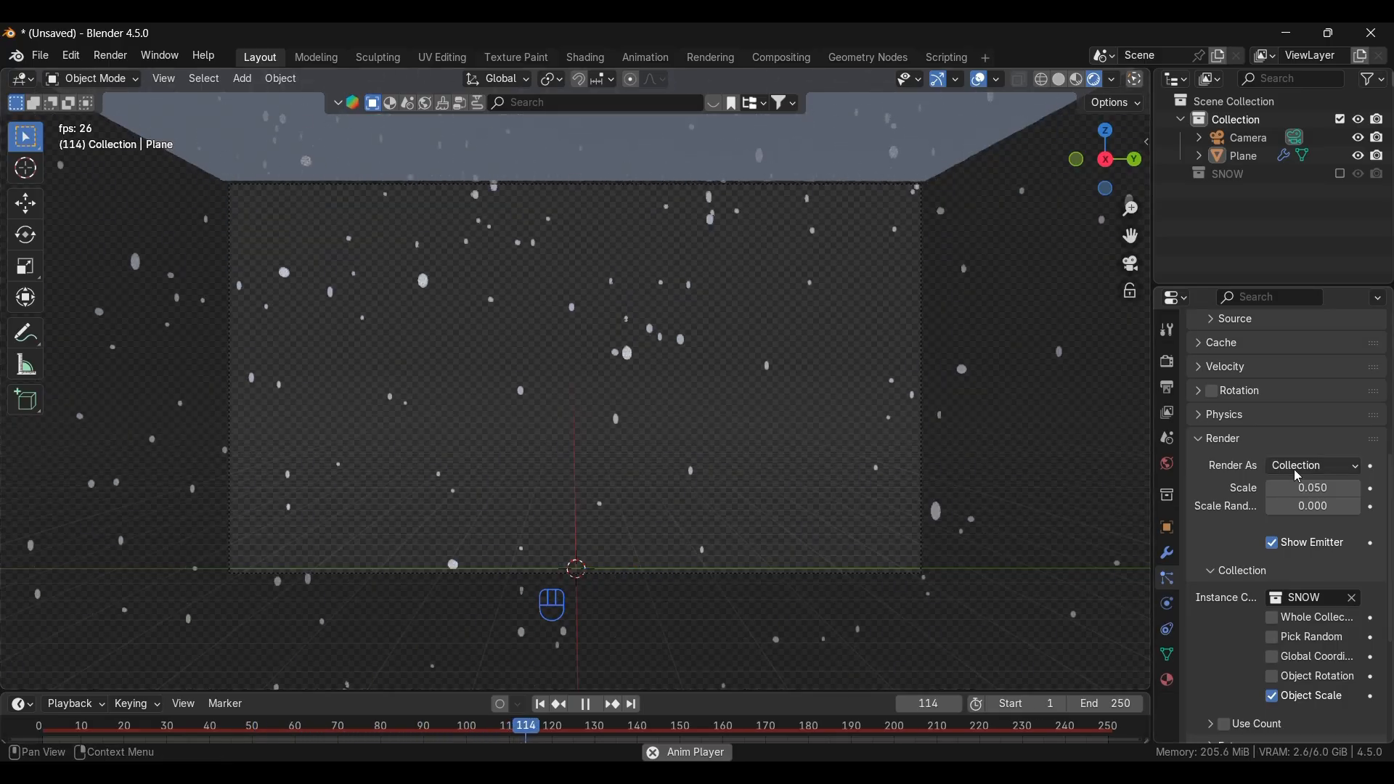
{"action": "mouse_move", "coordinate": [1304, 489]}
{"action": "left_mouse_down"}
{"action": "mouse_move", "coordinate": [1343, 489]}
{"action": "mouse_move", "coordinate": [1303, 489]}
{"action": "left_mouse_up"}
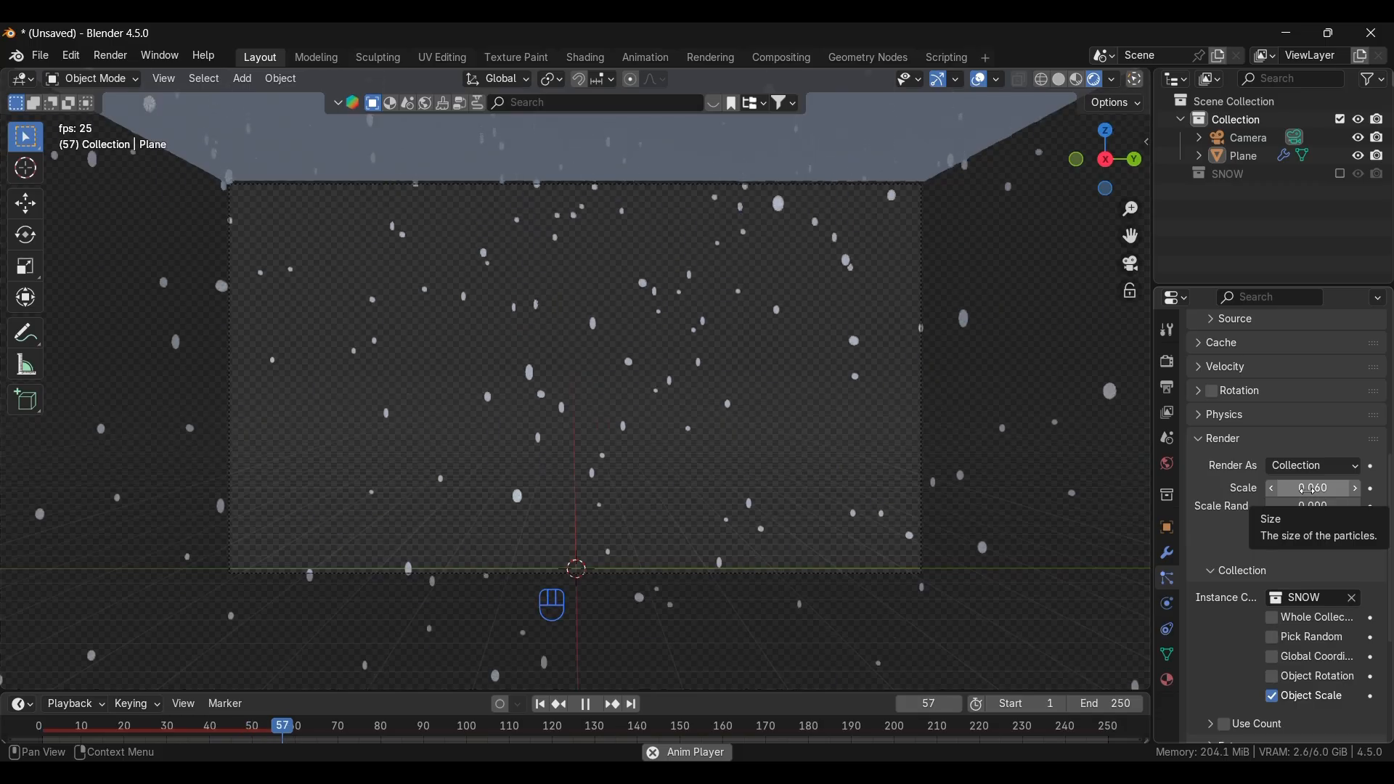
{"action": "left_click_drag", "start_coordinate": [1304, 488], "coordinate": [1361, 506]}
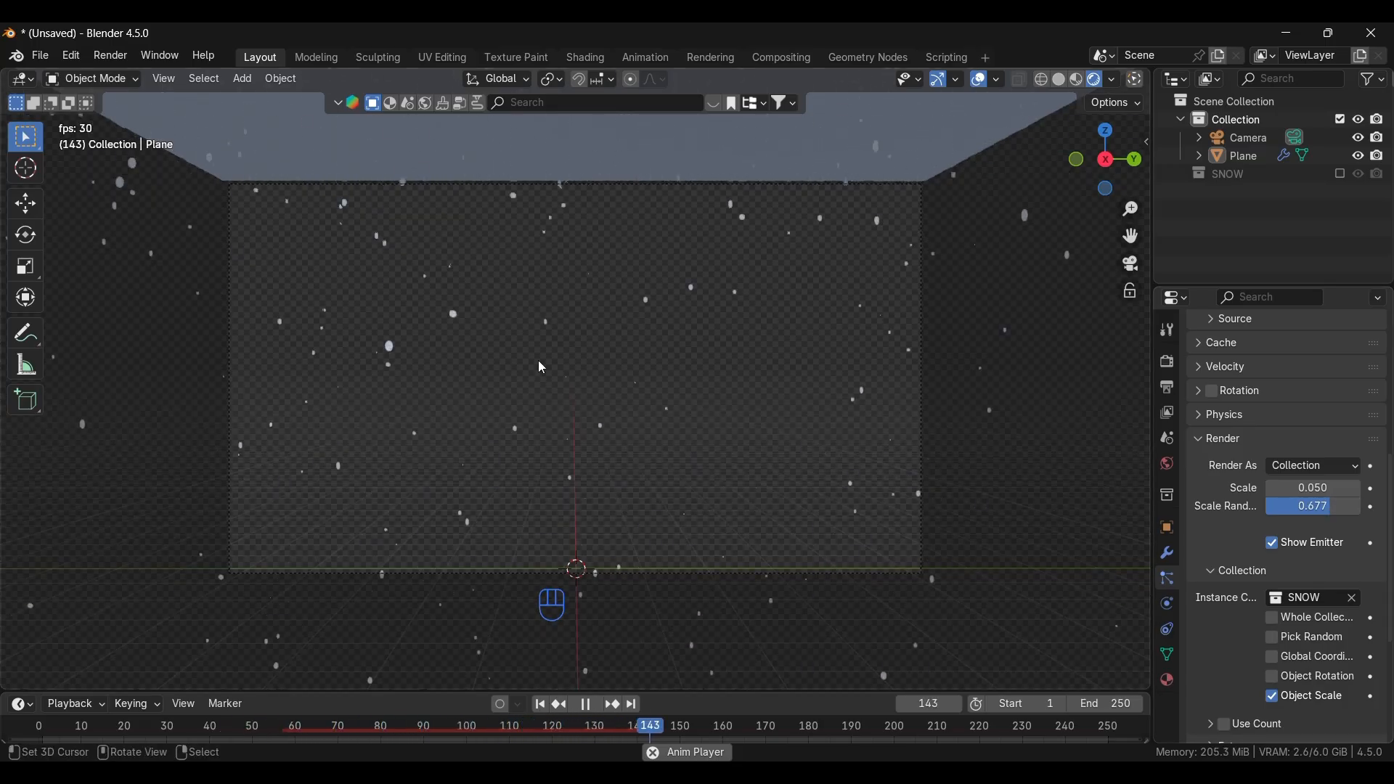
{"action": "scroll", "coordinate": [536, 363], "scroll_direction": "down", "scroll_amount": 1}
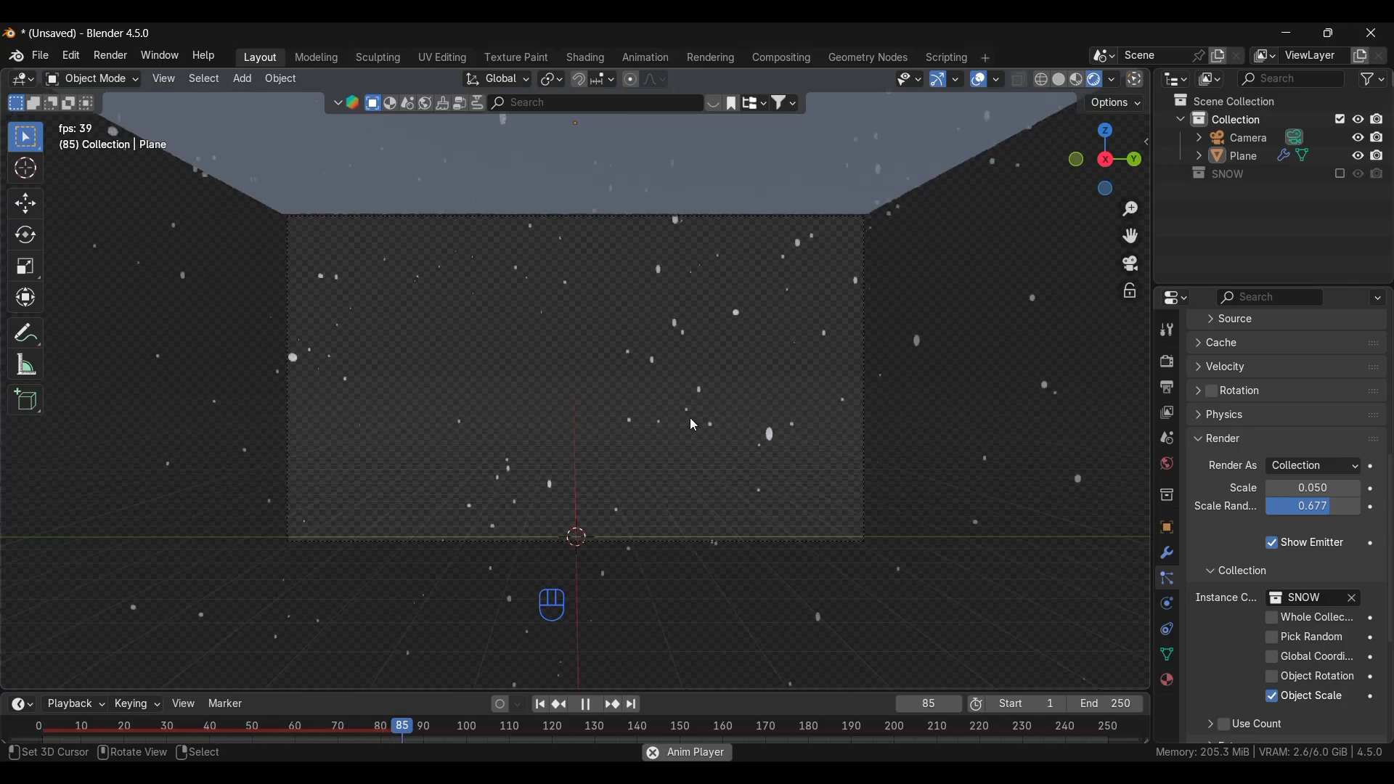
- Enable particle rotation with Randomize at 1, Phase at 1 and Randomize Phase at 2
{"action": "scroll", "coordinate": [1261, 588], "scroll_direction": "up", "scroll_amount": 2}
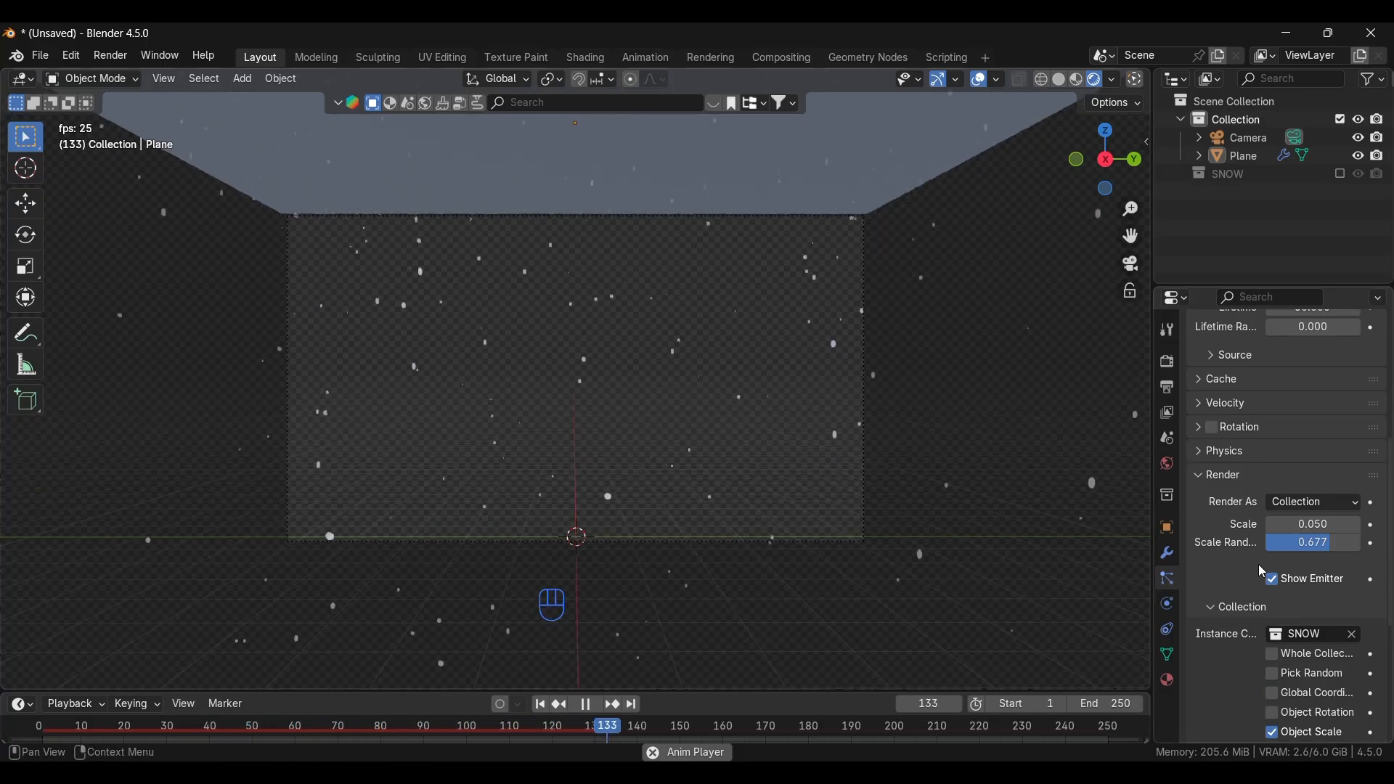
{"action": "left_click", "coordinate": [1216, 429]}
{"action": "left_click", "coordinate": [1199, 429]}
{"action": "left_click_drag", "start_coordinate": [1289, 485], "coordinate": [1385, 484]}
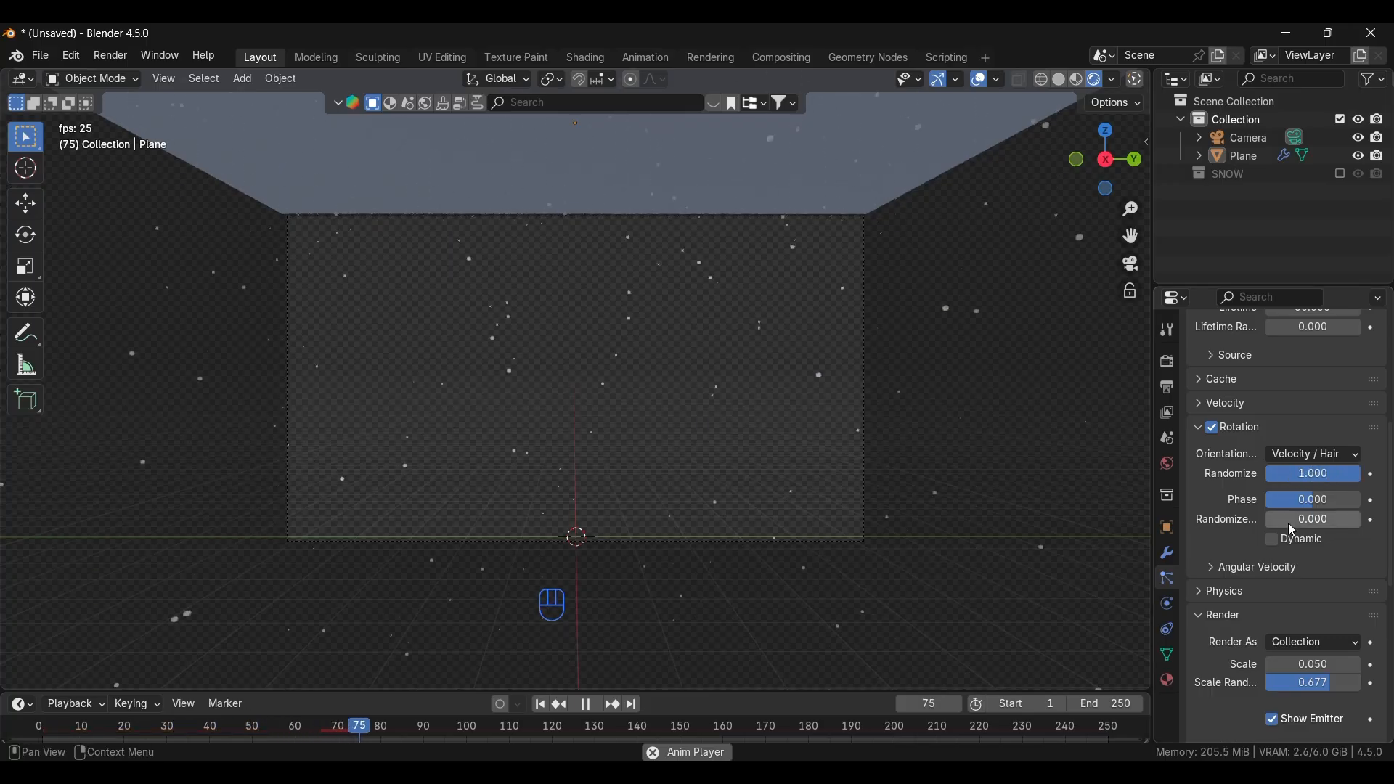
{"action": "left_click_drag", "start_coordinate": [1276, 504], "coordinate": [1335, 521]}
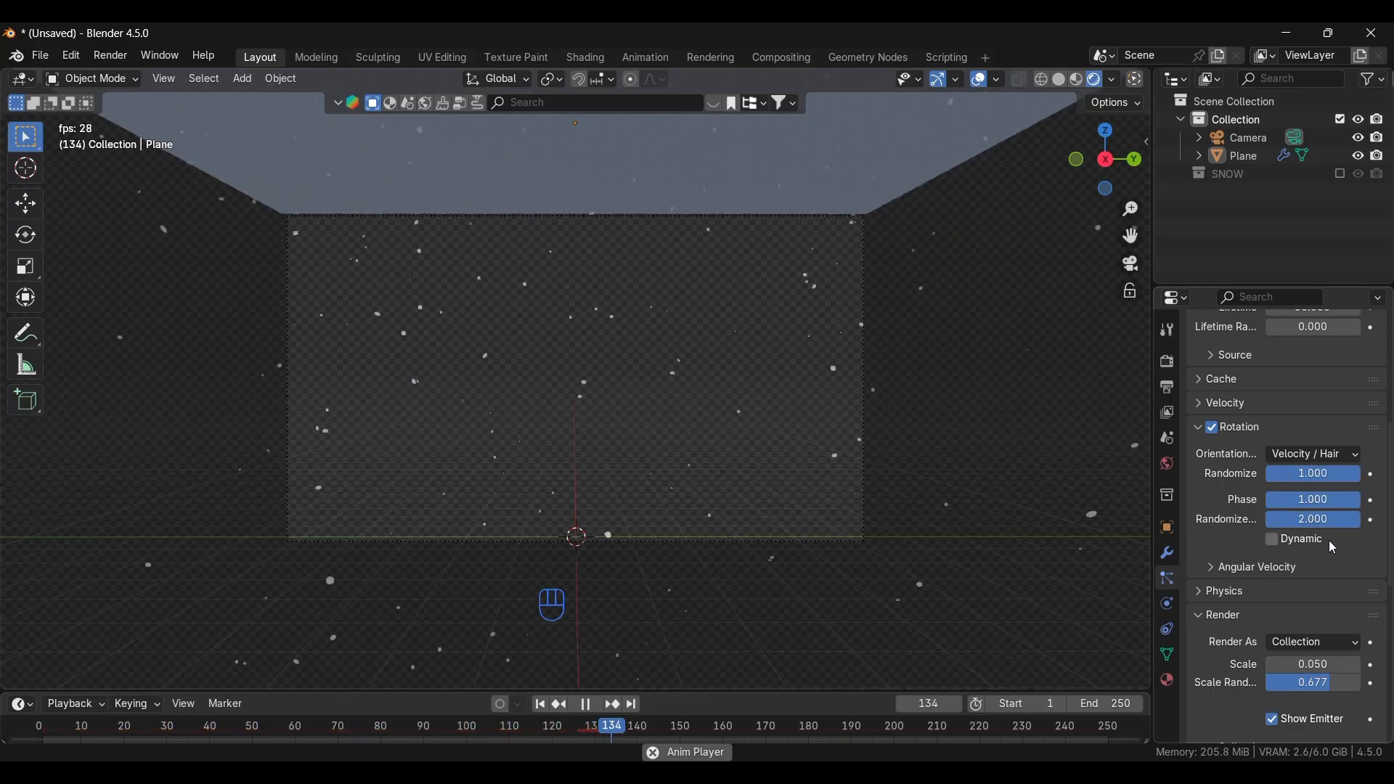
- Make the particle rotation dynamic and set the angular velocity amount to 3 around the Velocity axis
{"action": "left_click", "coordinate": [1276, 542]}
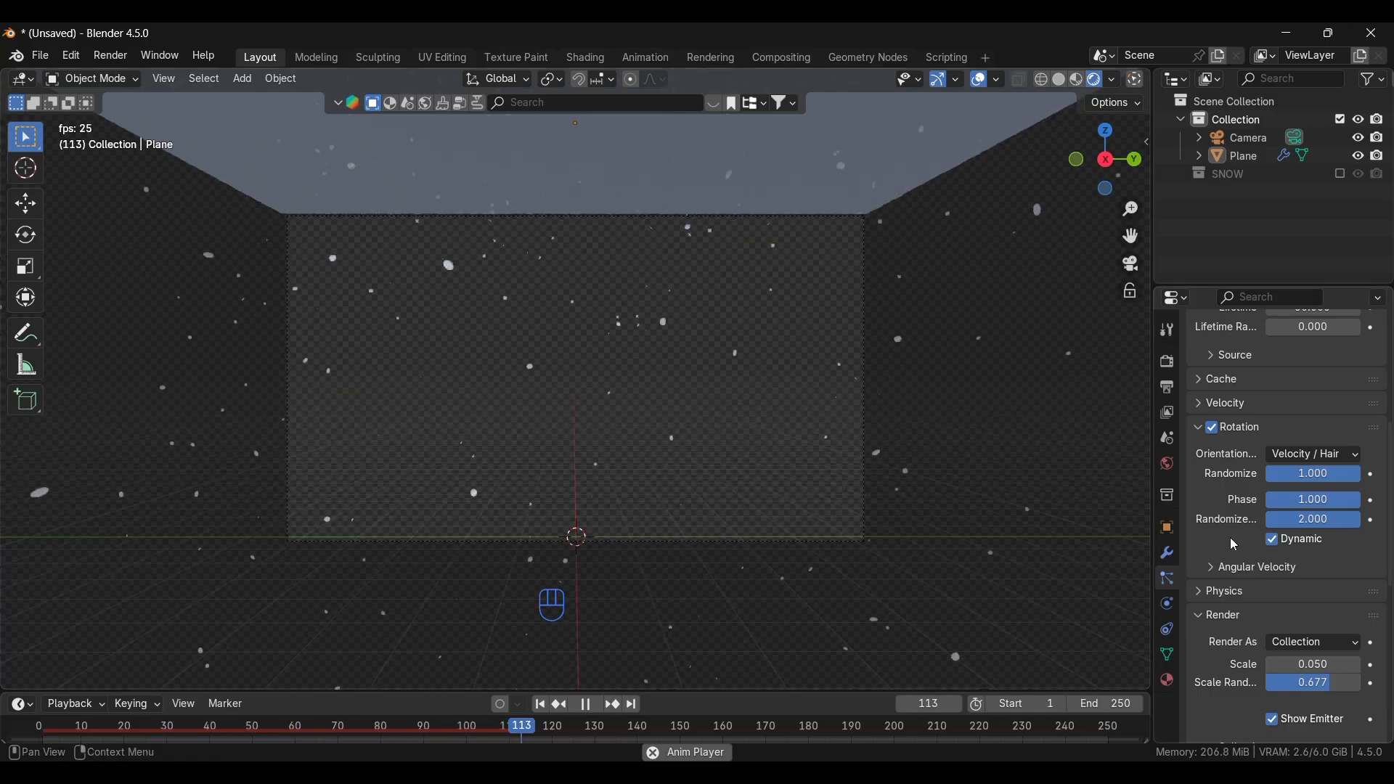
{"action": "left_click", "coordinate": [1234, 569]}
{"action": "left_click_drag", "start_coordinate": [1313, 615], "coordinate": [1313, 614]}
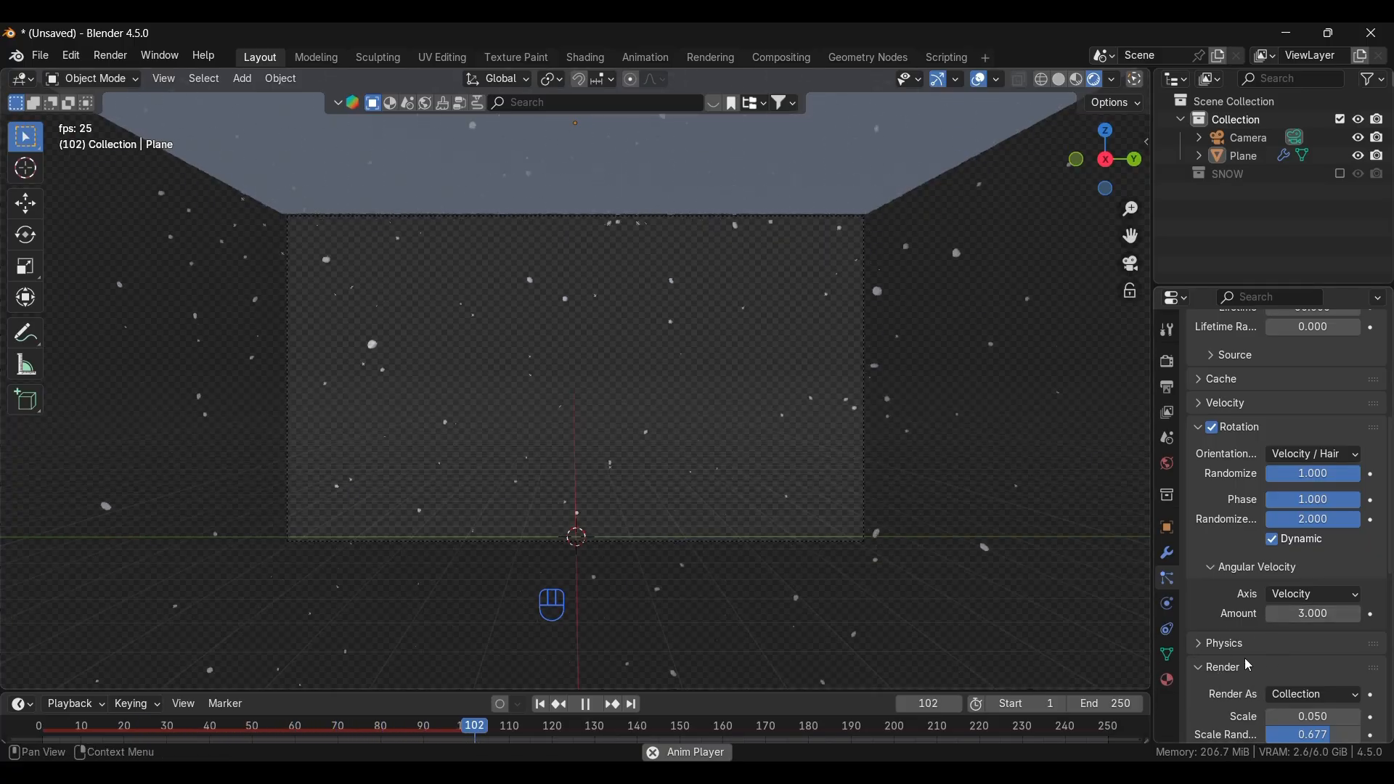
- Reduce the particle system's gravity field weight to 0.176
{"action": "scroll", "coordinate": [1184, 484], "scroll_direction": "up", "scroll_amount": 2}
{"action": "left_click", "coordinate": [1227, 466]}
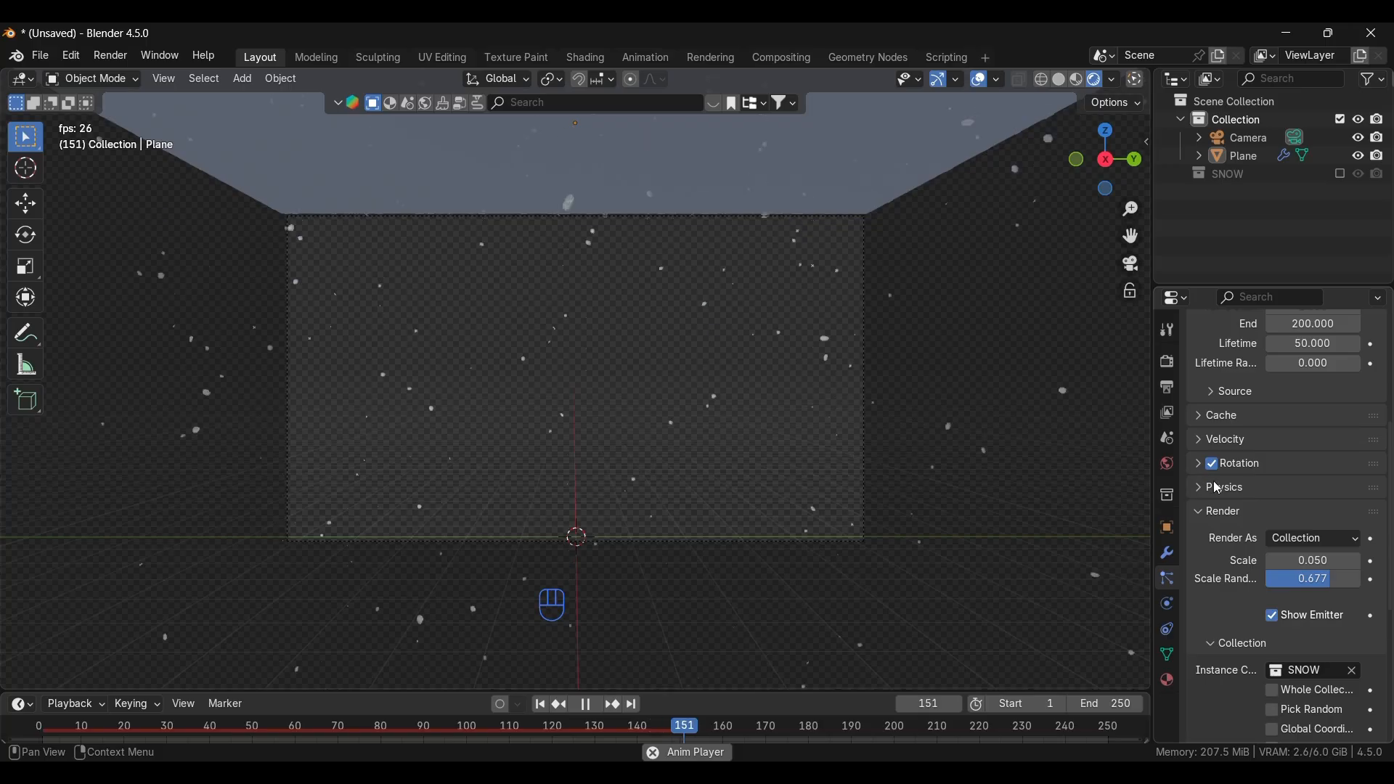
{"action": "scroll", "coordinate": [1267, 429], "scroll_direction": "down", "scroll_amount": 8}
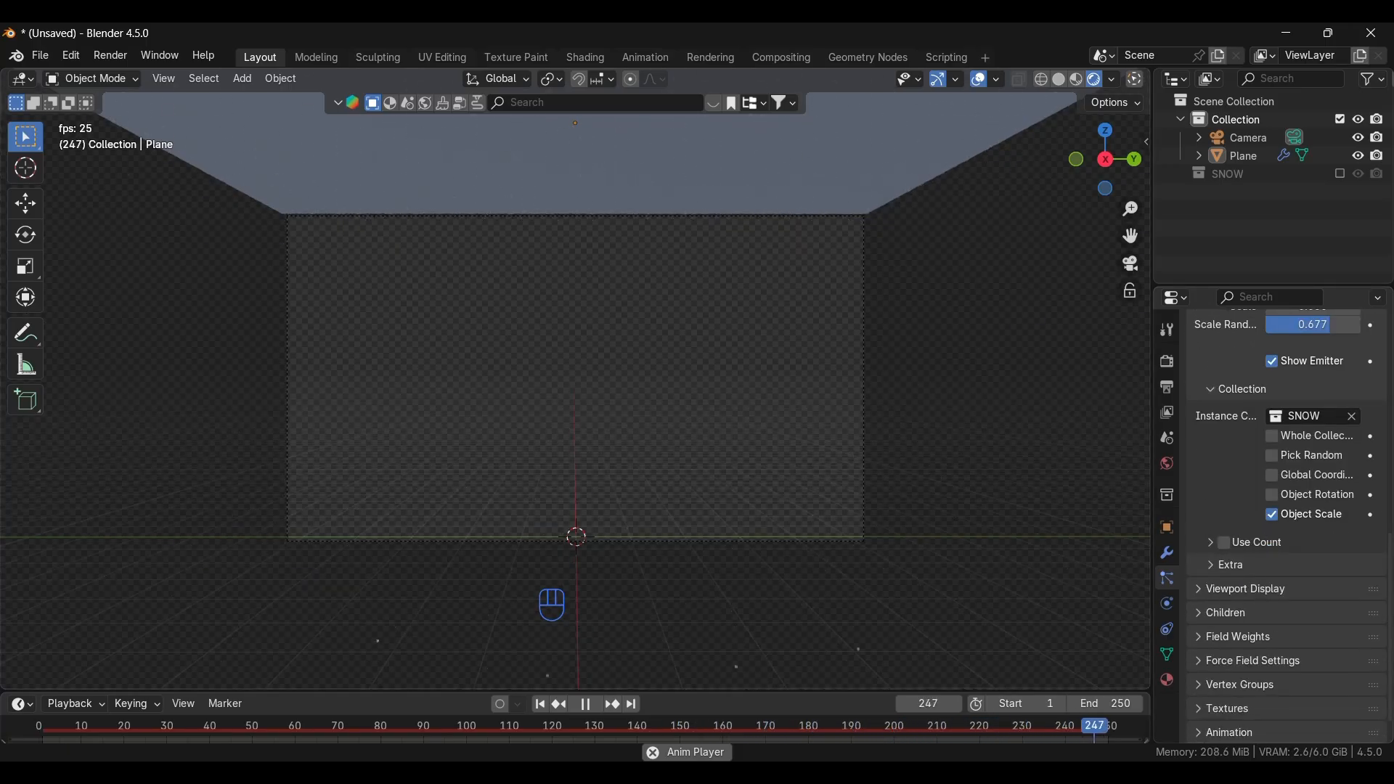
{"action": "left_click", "coordinate": [1227, 643]}
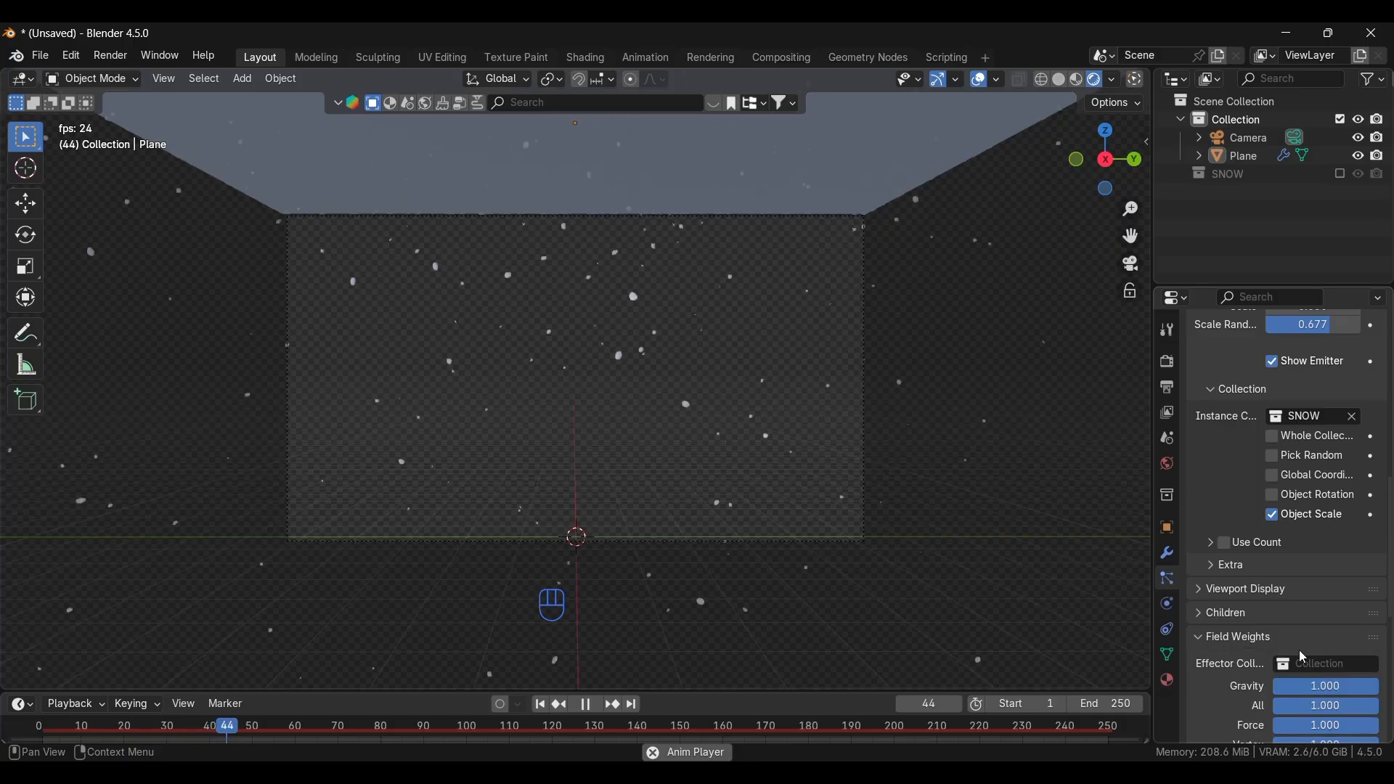
{"action": "scroll", "coordinate": [1304, 657], "scroll_direction": "down", "scroll_amount": 4}
{"action": "mouse_move", "coordinate": [1318, 578]}
{"action": "left_mouse_down"}
{"action": "mouse_move", "coordinate": [1269, 578]}
{"action": "mouse_move", "coordinate": [1291, 577]}
{"action": "left_mouse_up"}
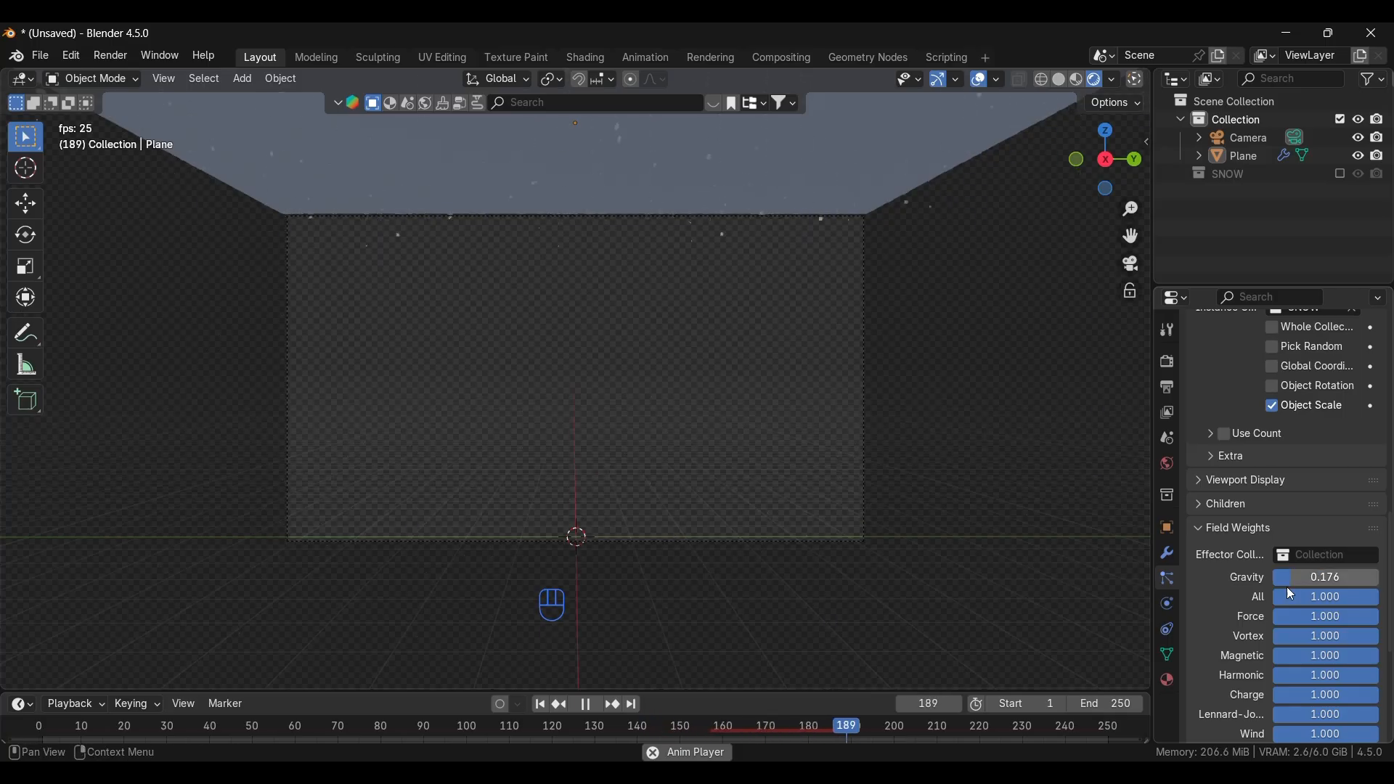
{"action": "right_click", "coordinate": [835, 504], "text": "shift"}
- Turn off Show Emitter for the particle render and set the gravity field weight to 0.142
{"action": "scroll", "coordinate": [1256, 504], "scroll_direction": "up", "scroll_amount": 6}
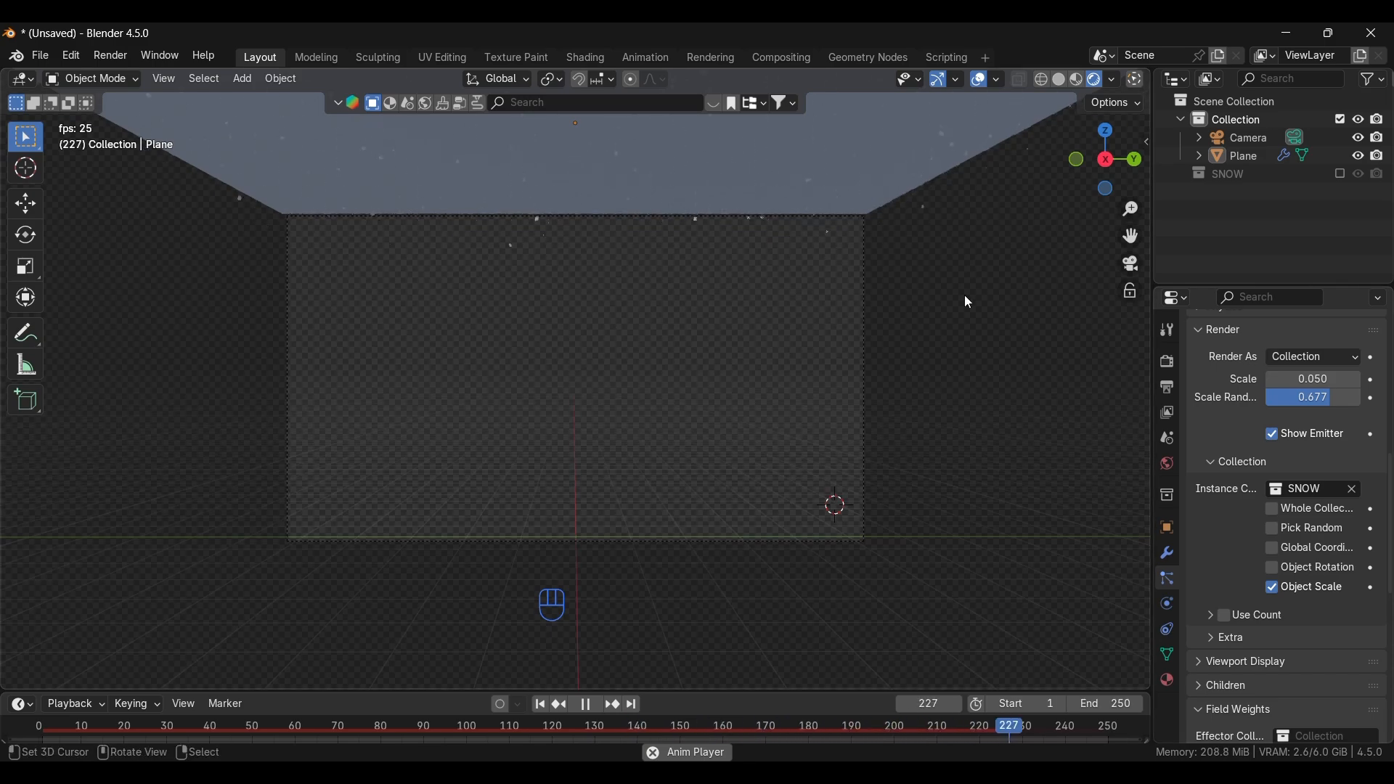
{"action": "left_click", "coordinate": [1273, 434]}
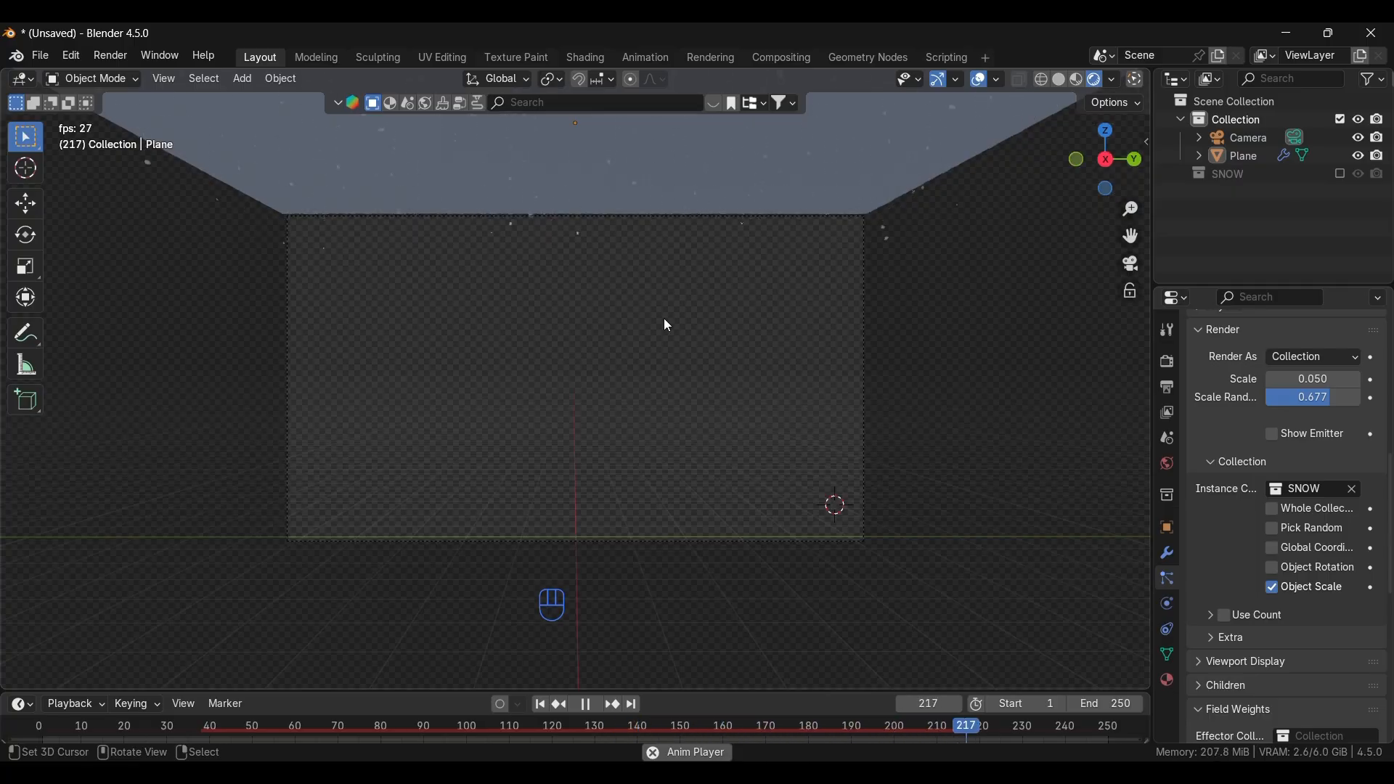
{"action": "scroll", "coordinate": [1262, 642], "scroll_direction": "down", "scroll_amount": 10}
{"action": "mouse_move", "coordinate": [1313, 463]}
{"action": "left_mouse_down"}
{"action": "mouse_move", "coordinate": [1362, 472]}
{"action": "mouse_move", "coordinate": [1322, 472]}
{"action": "left_mouse_up"}
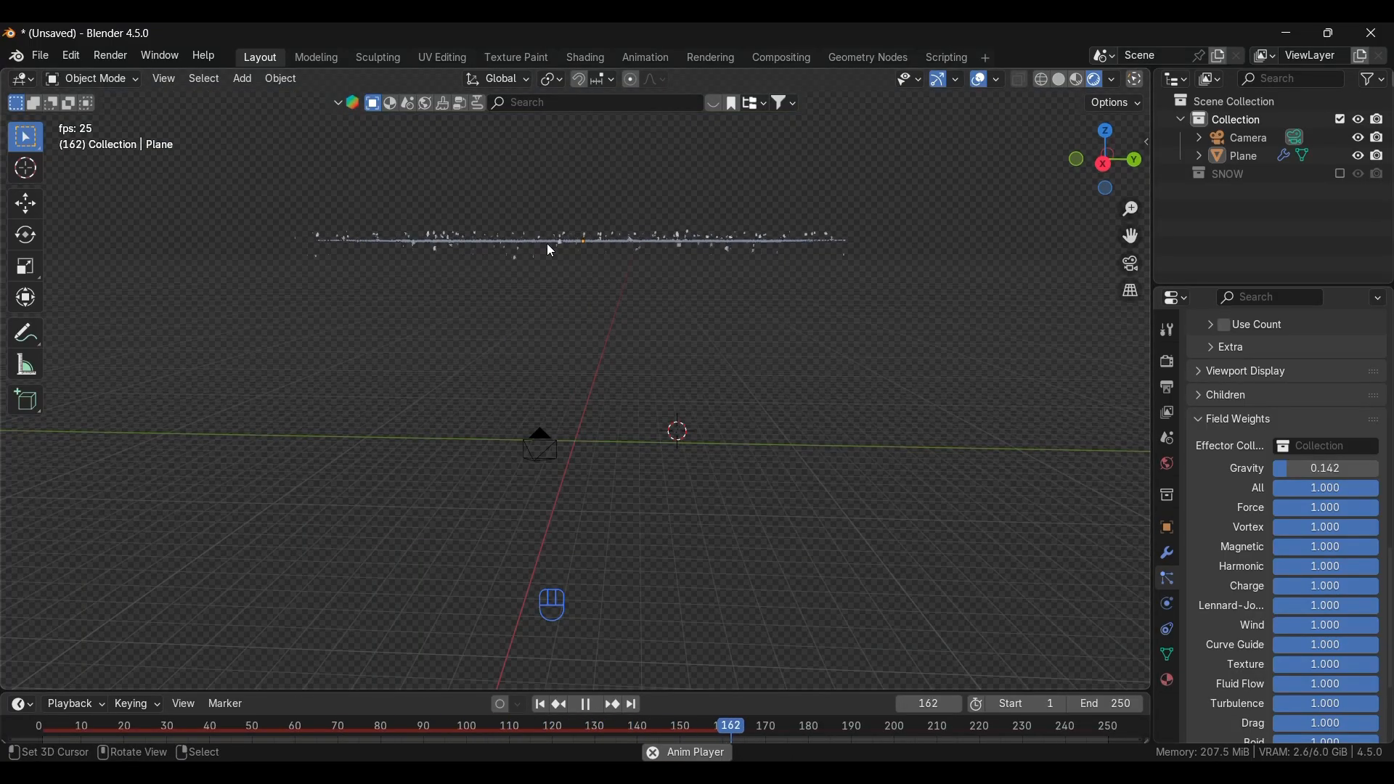
- Set the particles' object-aligned Z velocity to -3 m/s so the snow starts out moving downward
{"action": "scroll", "coordinate": [1289, 567], "scroll_direction": "up", "scroll_amount": 15}
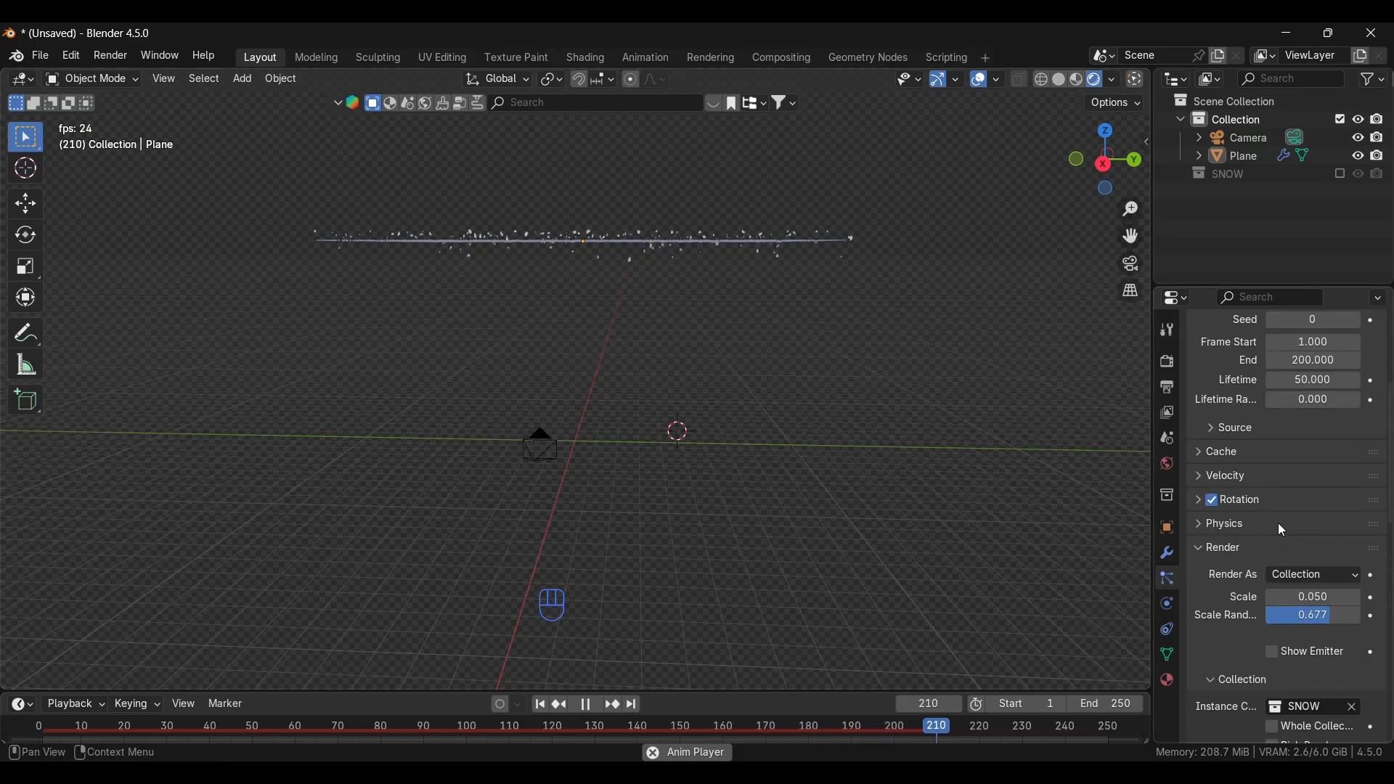
{"action": "left_click", "coordinate": [1214, 549]}
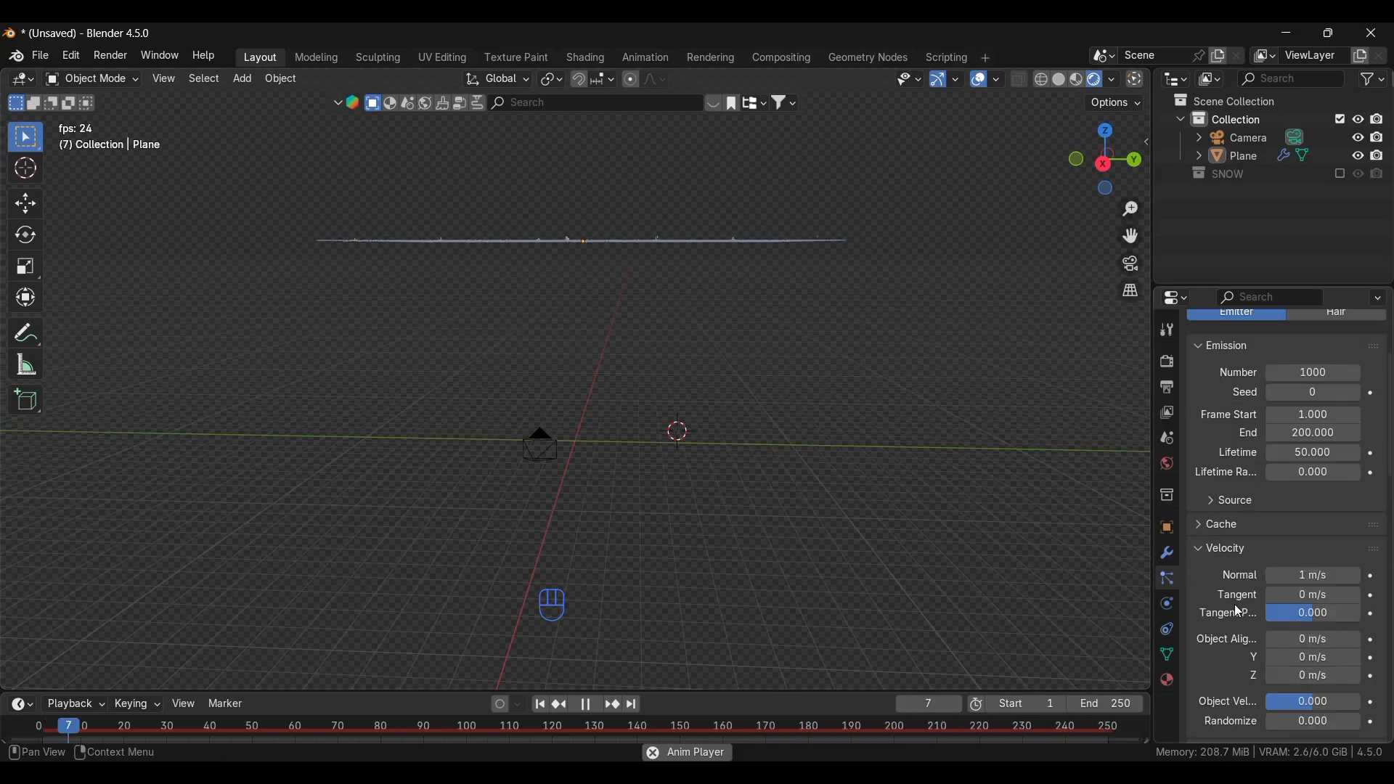
{"action": "scroll", "coordinate": [1234, 552], "scroll_direction": "down", "scroll_amount": 4}
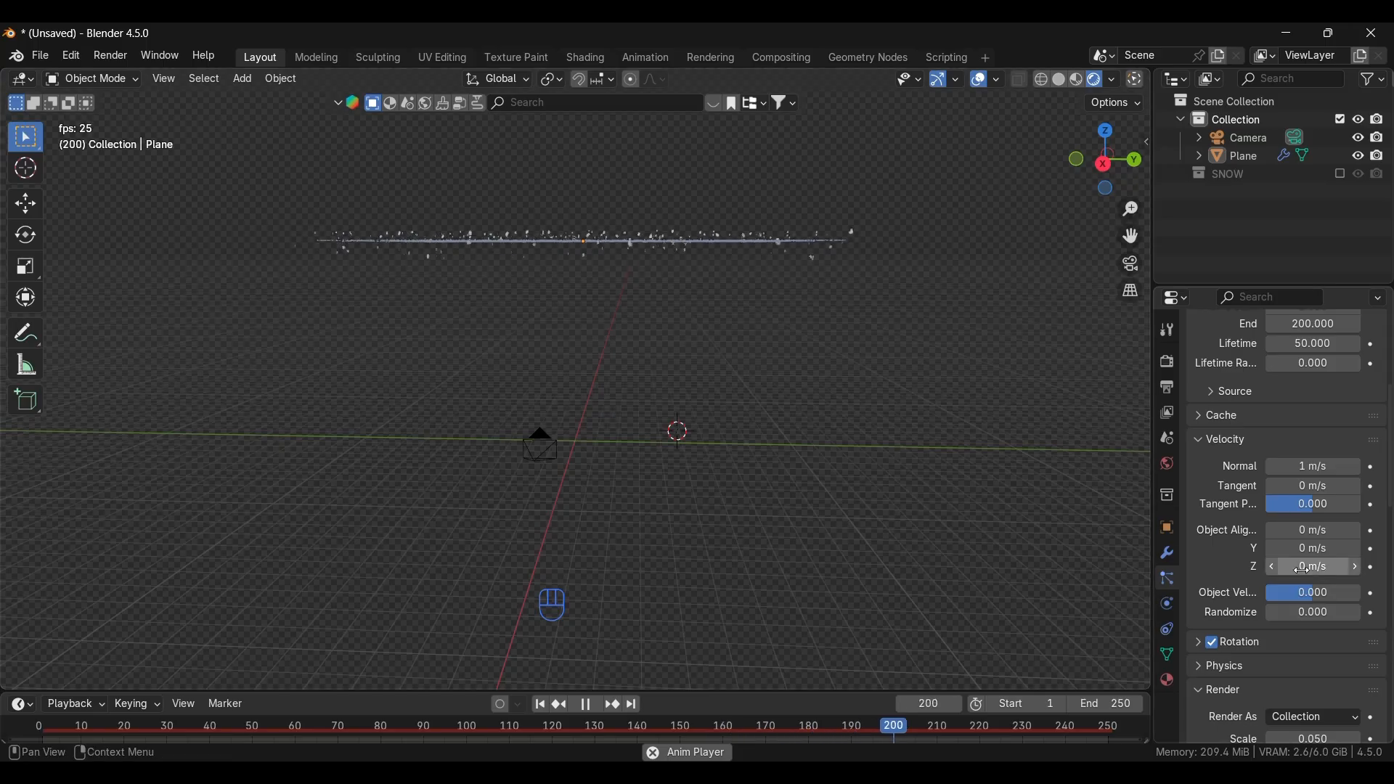
{"action": "left_click_drag", "start_coordinate": [1303, 569], "coordinate": [1314, 570]}
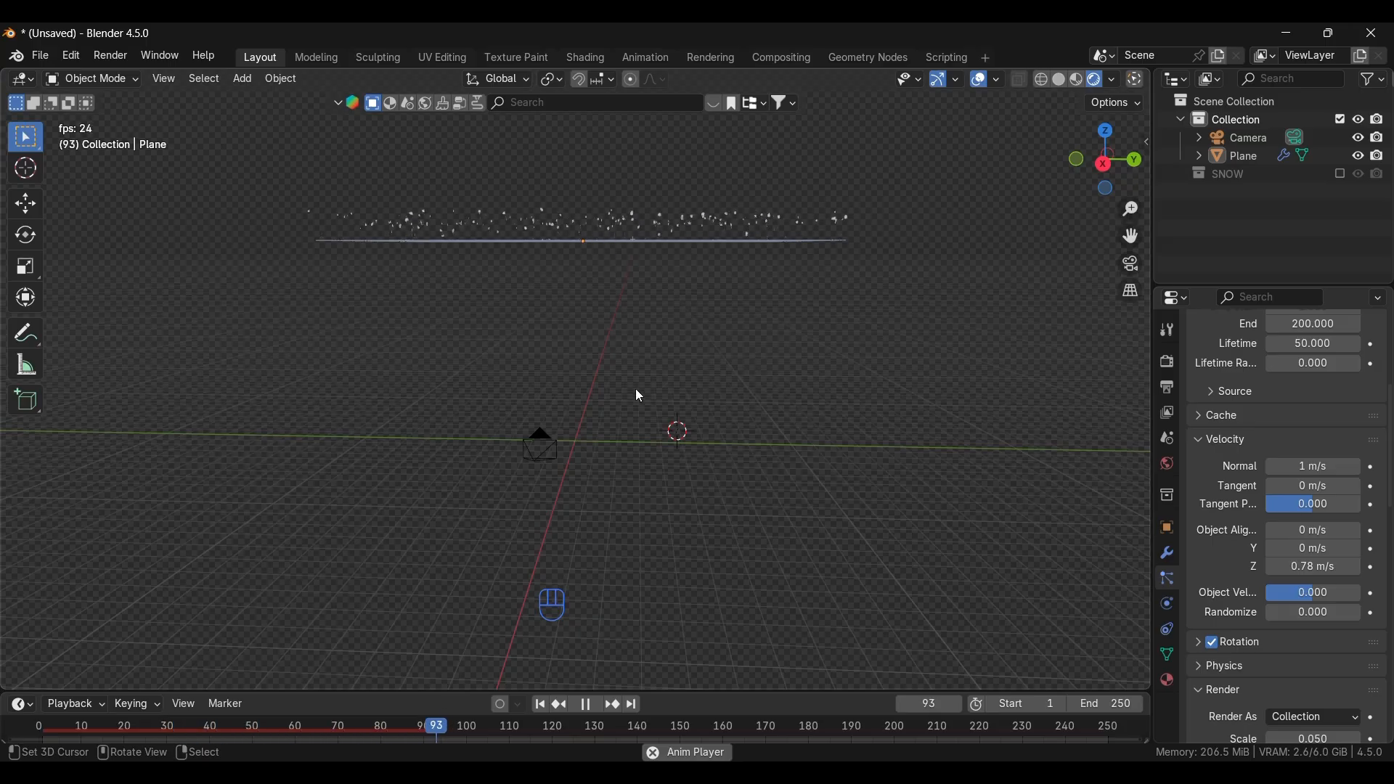
{"action": "left_click_drag", "start_coordinate": [1338, 567], "coordinate": [1334, 567]}
{"action": "left_click", "coordinate": [1335, 568]}
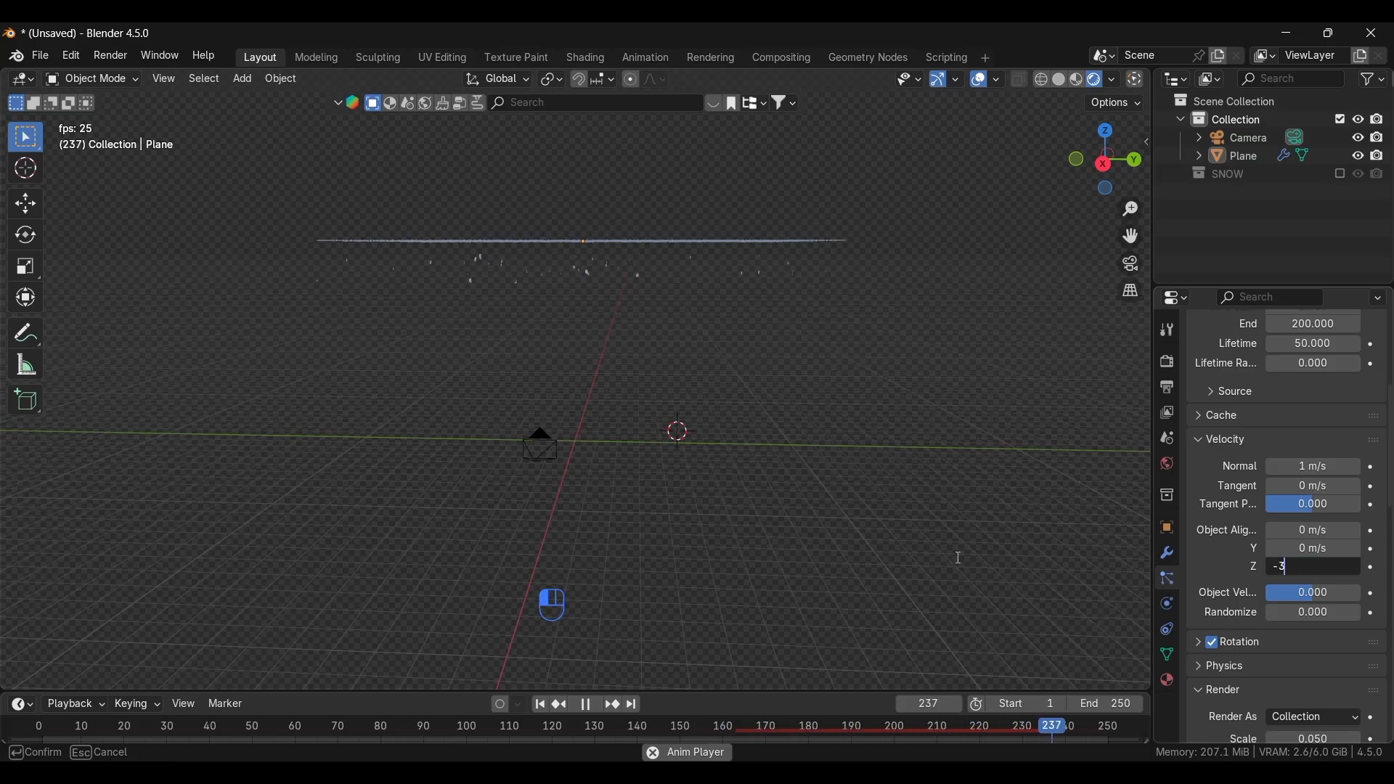
{"action": "key", "text": "Return"}
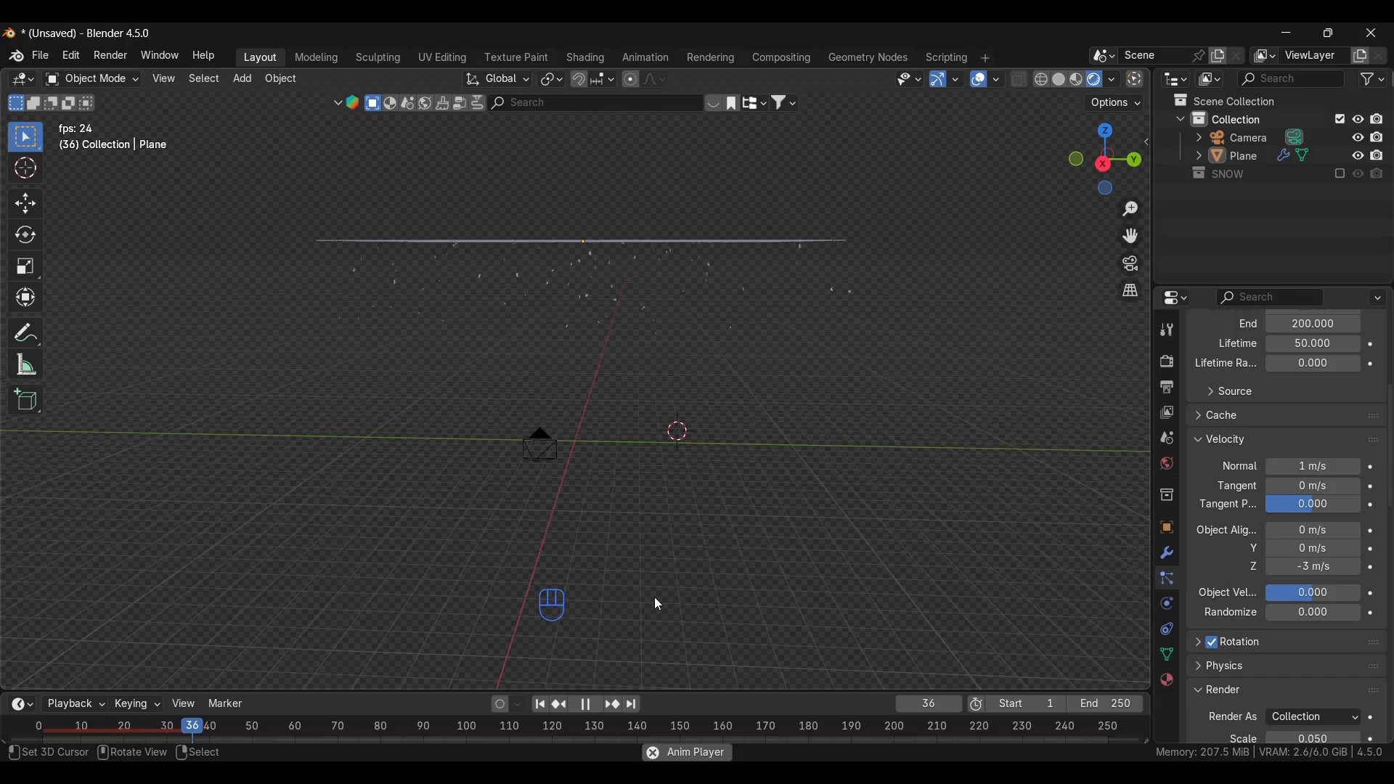
- Through the camera view, set the particles' normal velocity to 0 m/s and the velocity randomization to 3.160
{"action": "key", "text": "KP_0"}
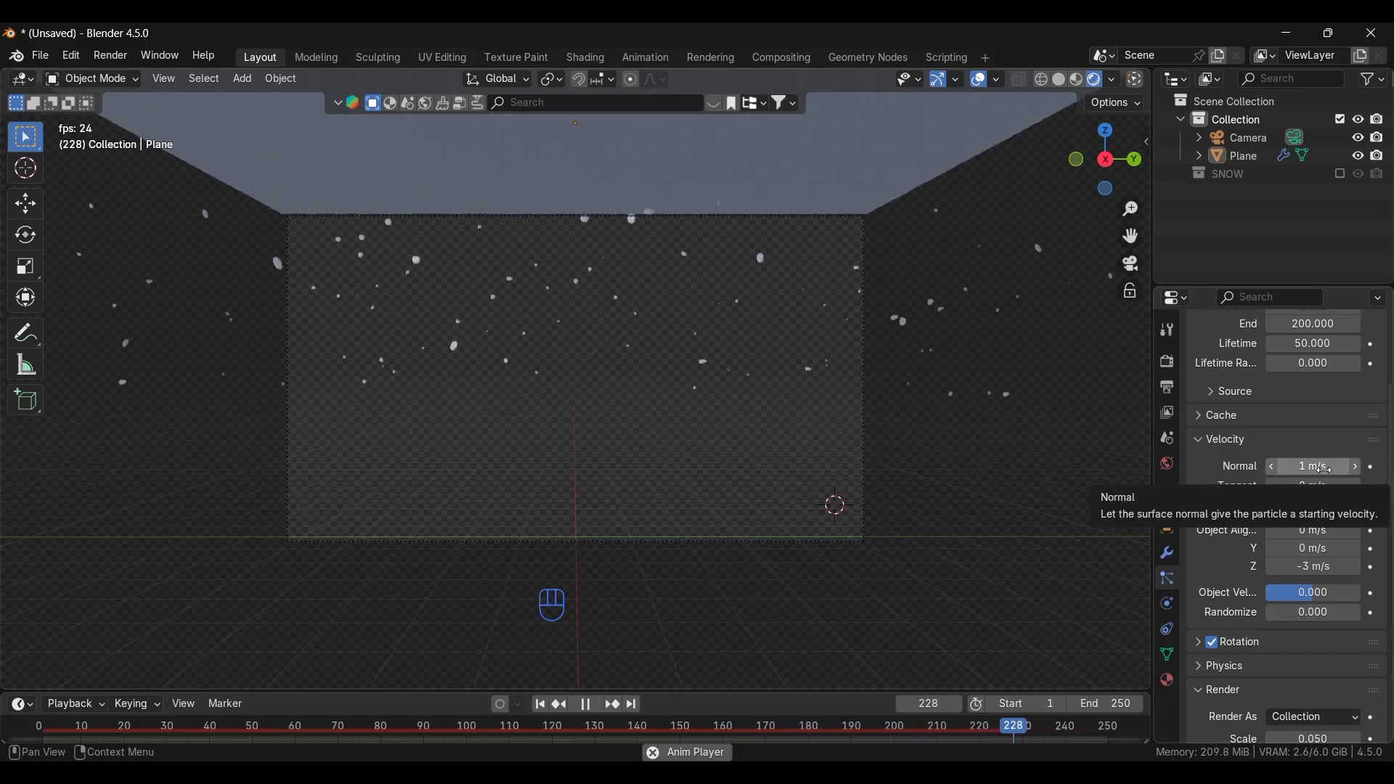
{"action": "left_click_drag", "start_coordinate": [1324, 469], "coordinate": [1303, 469]}
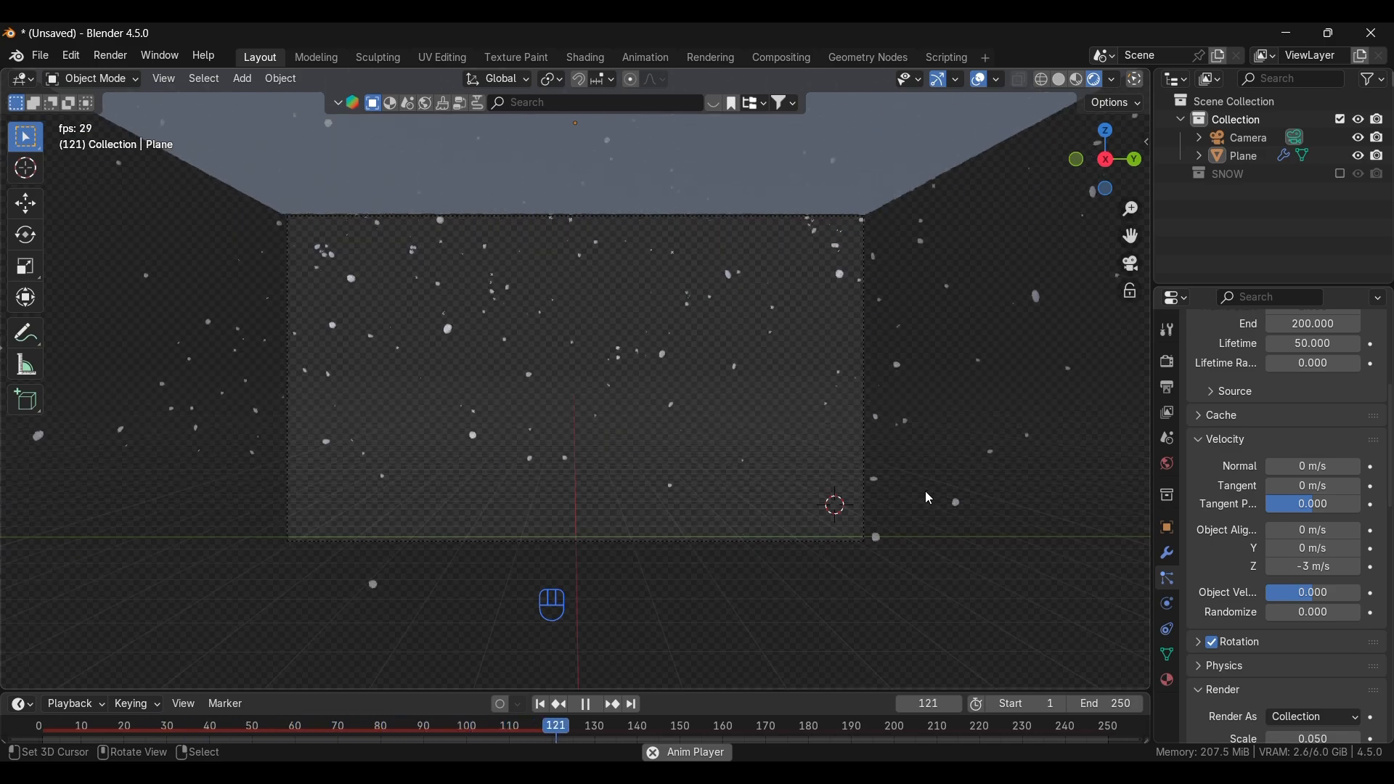
{"action": "scroll", "coordinate": [878, 499], "scroll_direction": "down", "scroll_amount": 1}
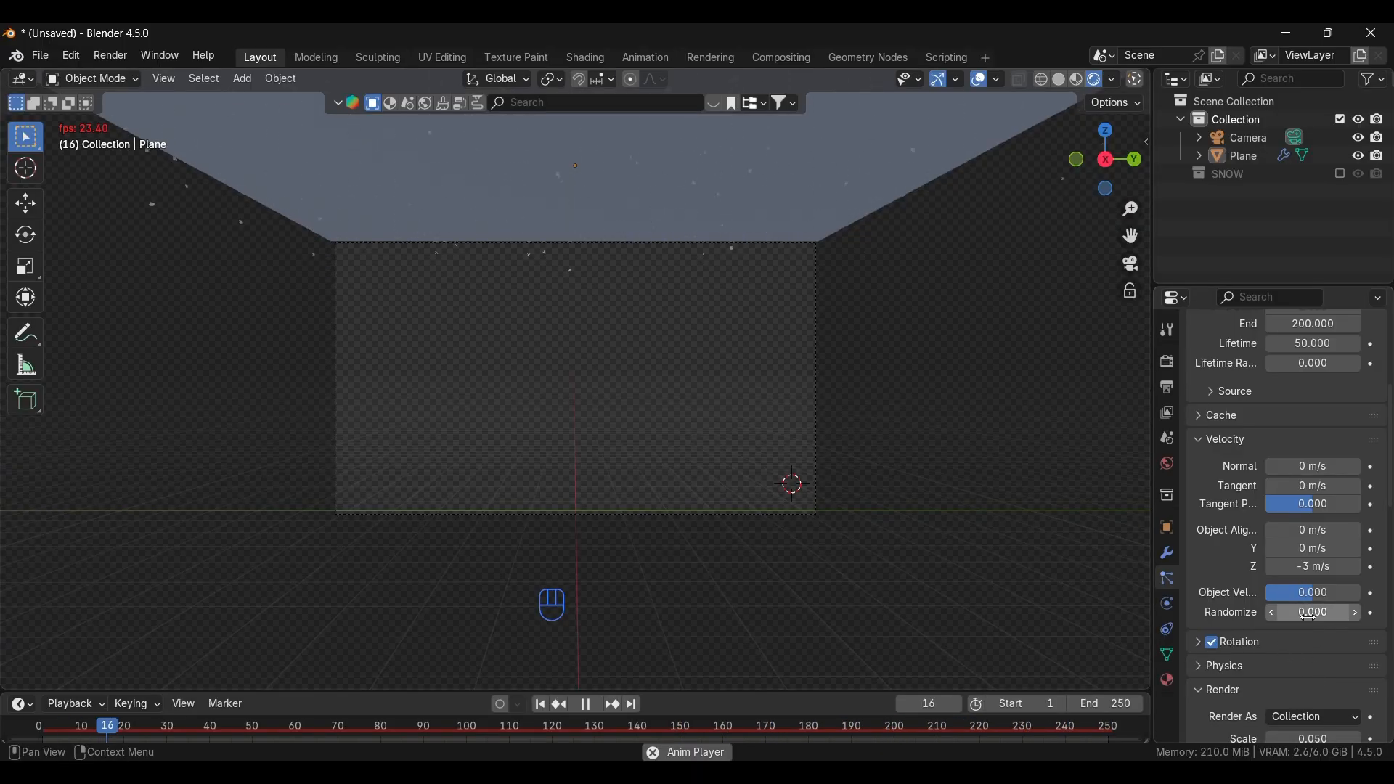
{"action": "left_click_drag", "start_coordinate": [1291, 614], "coordinate": [1333, 614]}
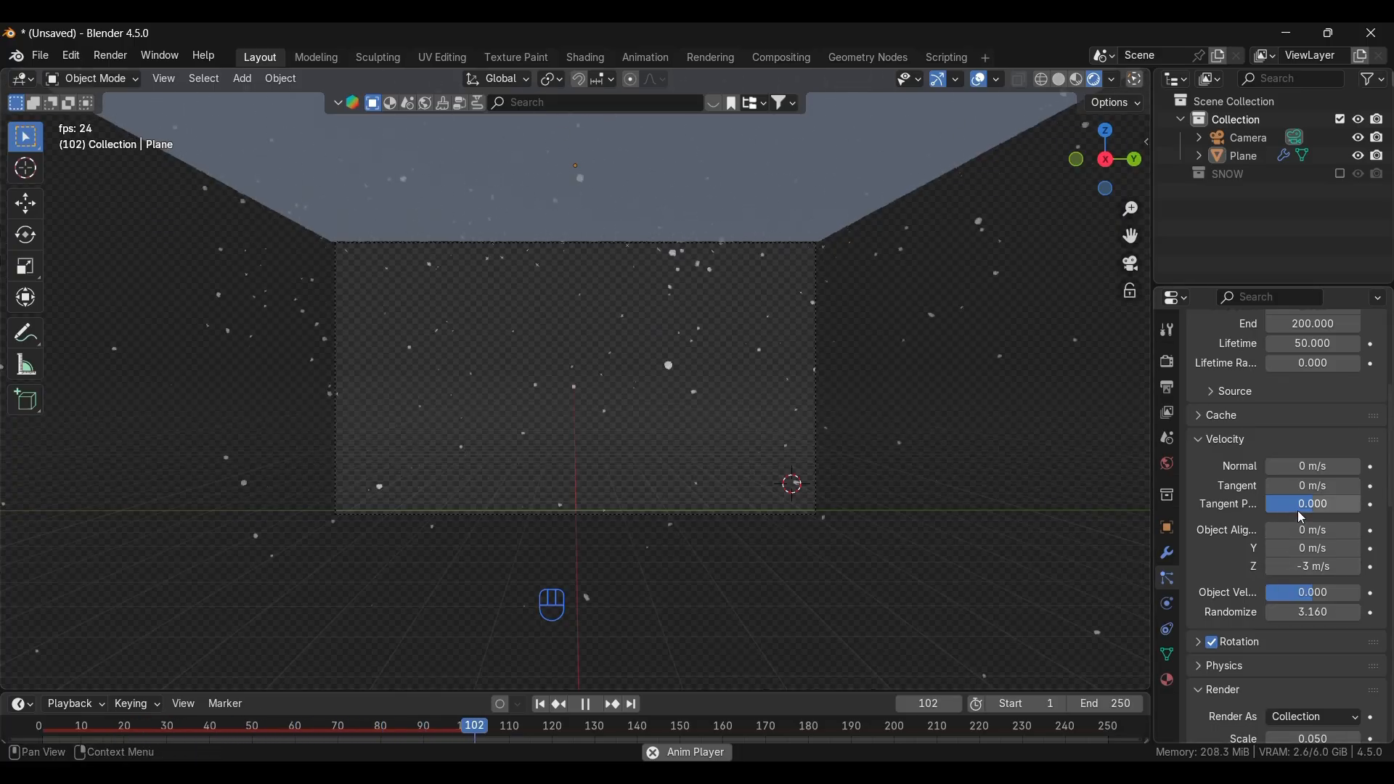
- Set the number of emitted particles to 1500
{"action": "scroll", "coordinate": [1344, 553], "scroll_direction": "up", "scroll_amount": 5}
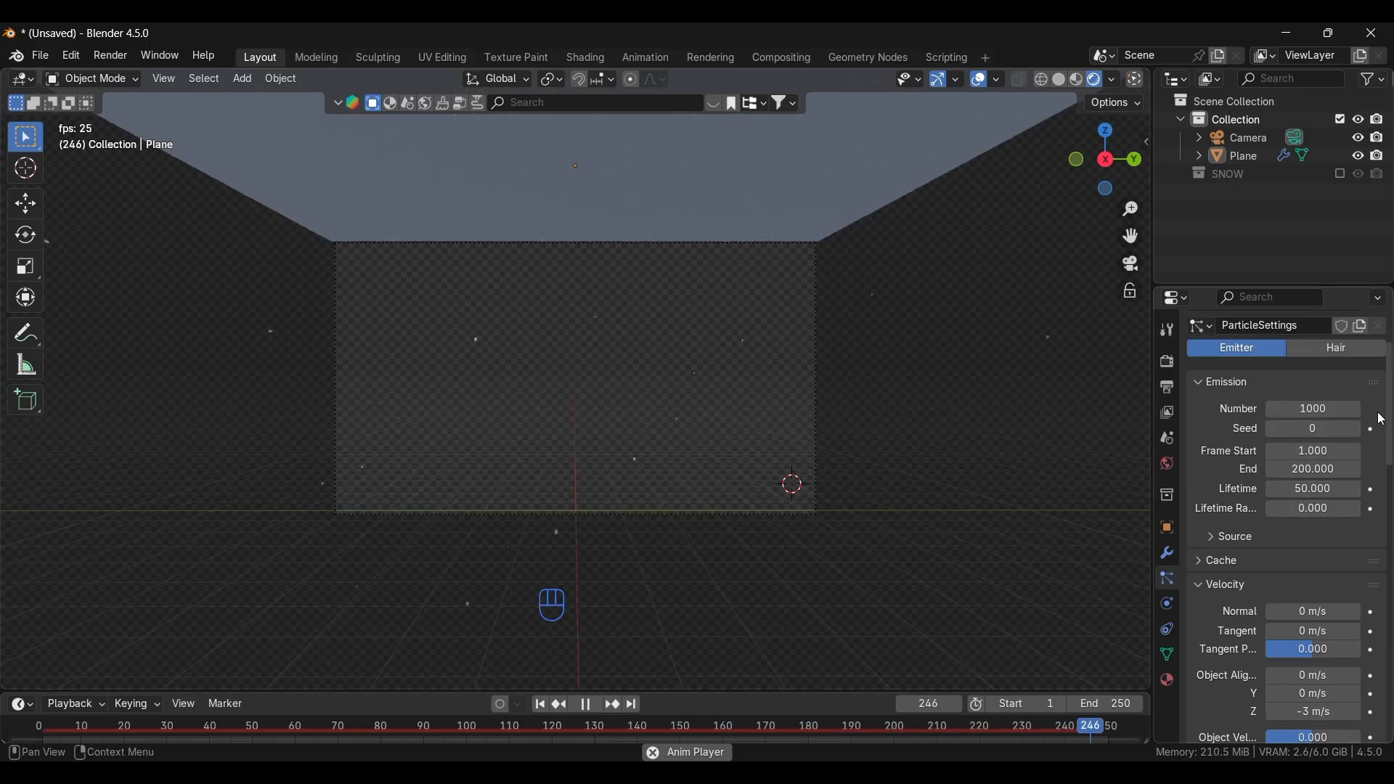
{"action": "double_click", "coordinate": [1326, 408]}
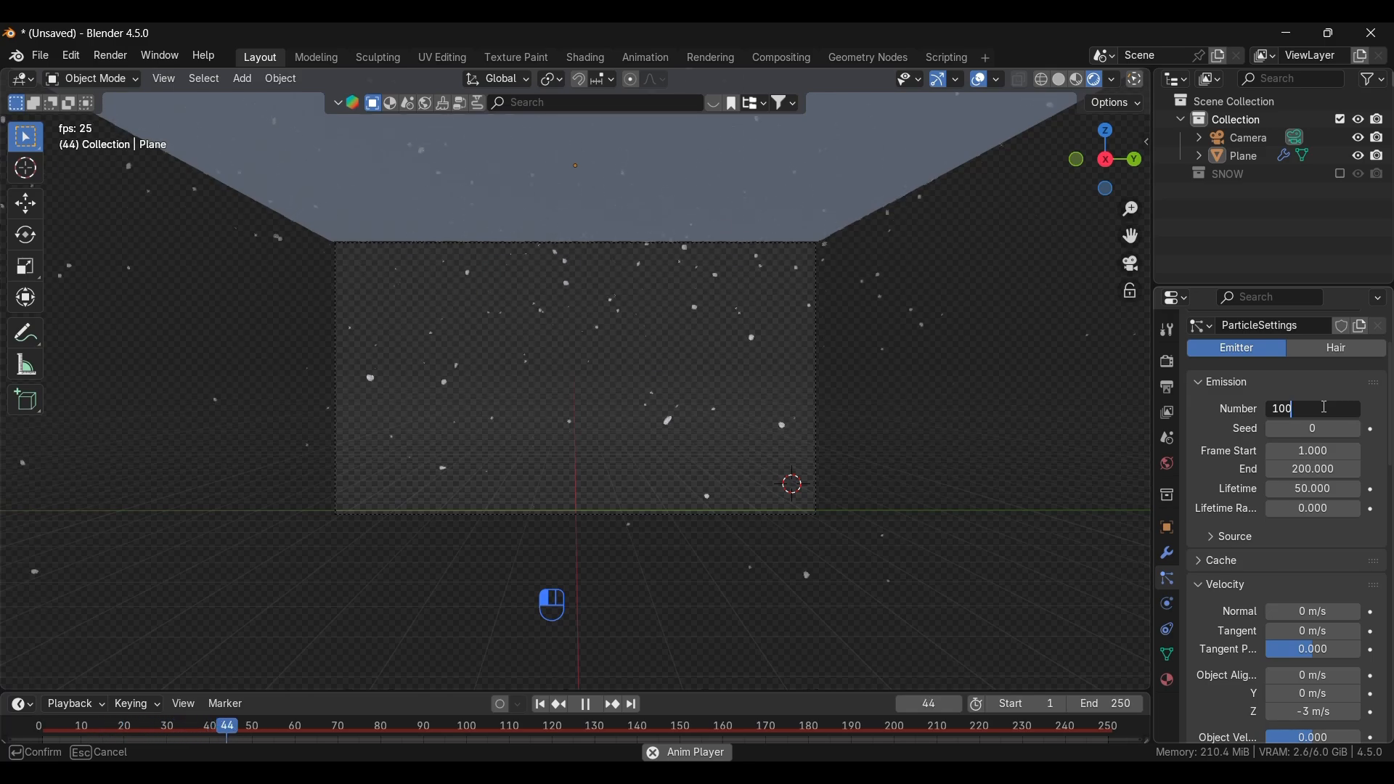
{"action": "type", "text": "500"}
{"action": "key", "text": "Return"}
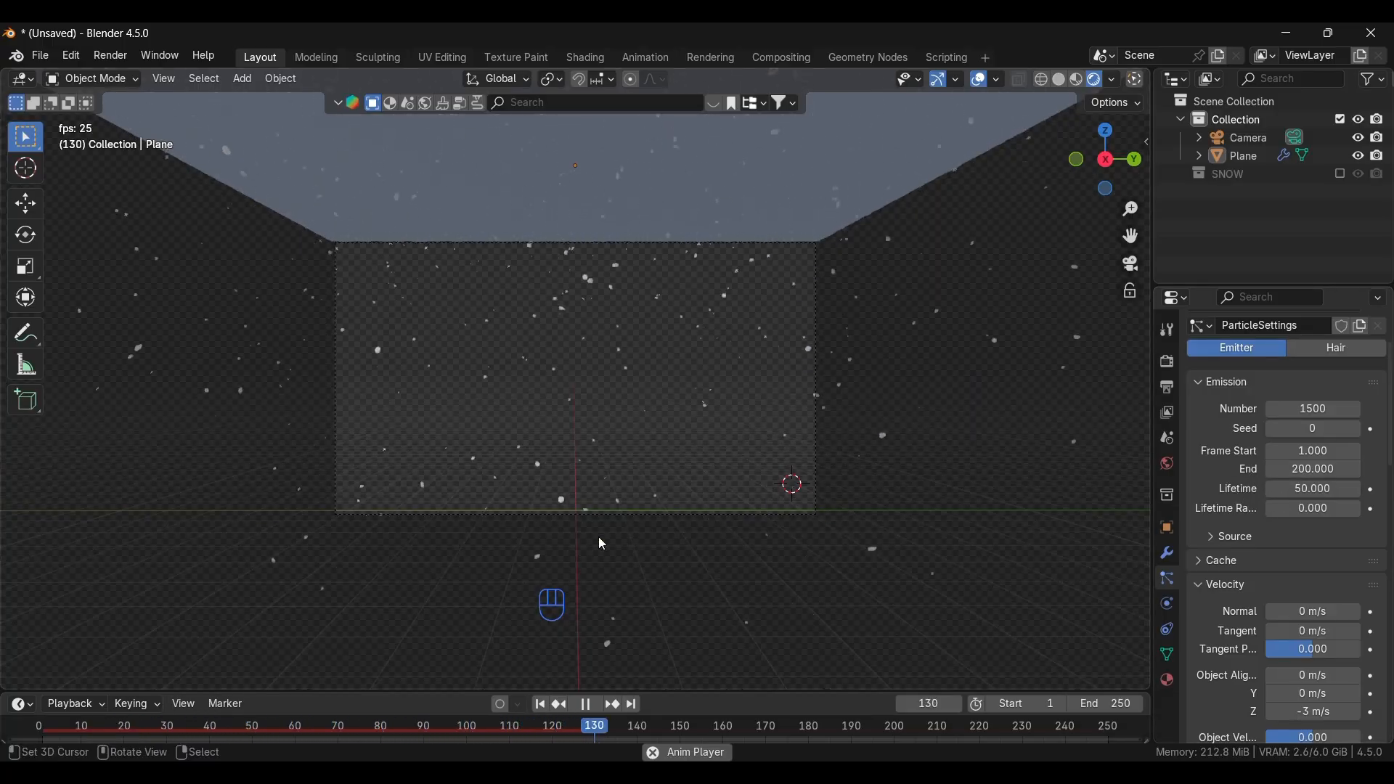
- Try a particle lifetime of 10 frames and check the snowfall through the camera
{"action": "left_click", "coordinate": [1329, 492]}
{"action": "type", "text": "10"}
{"action": "key", "text": "Return"}
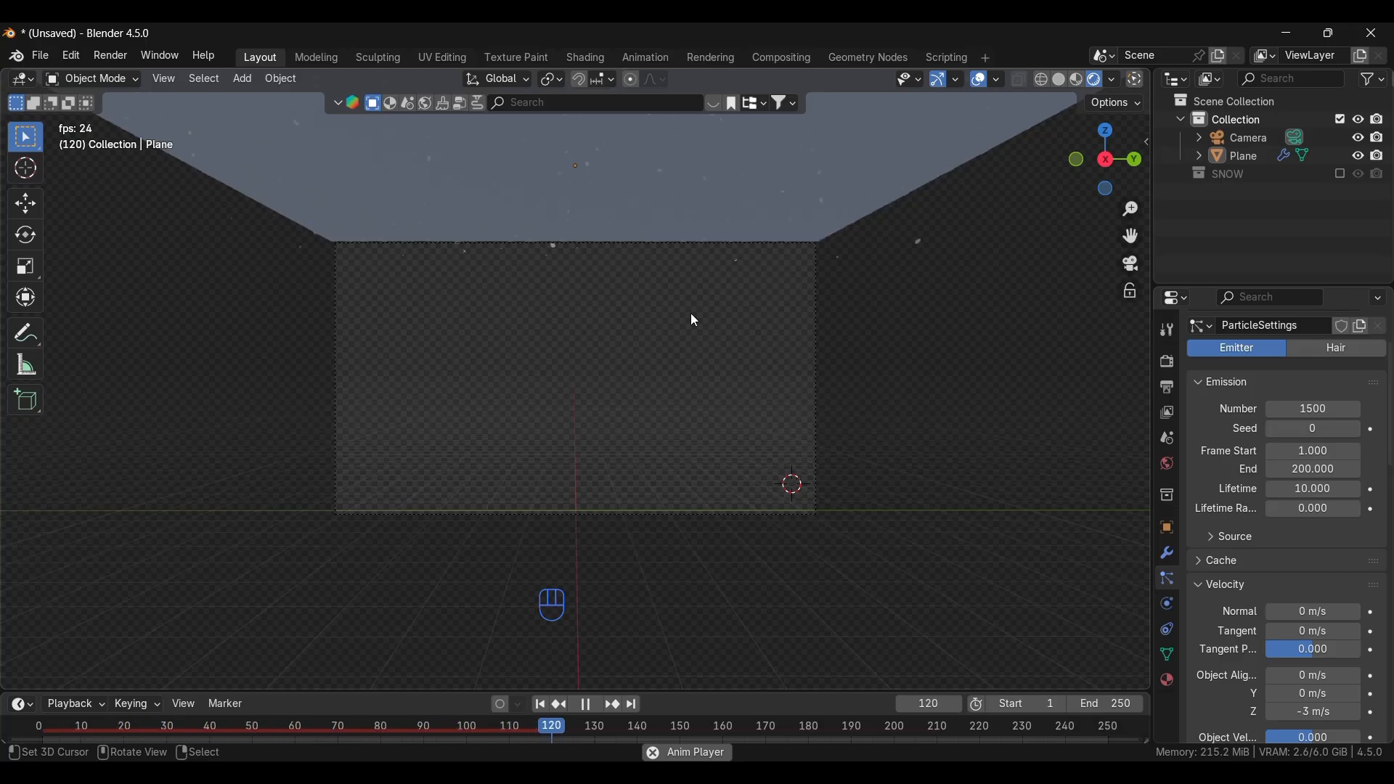
{"action": "key", "text": "KP_0"}
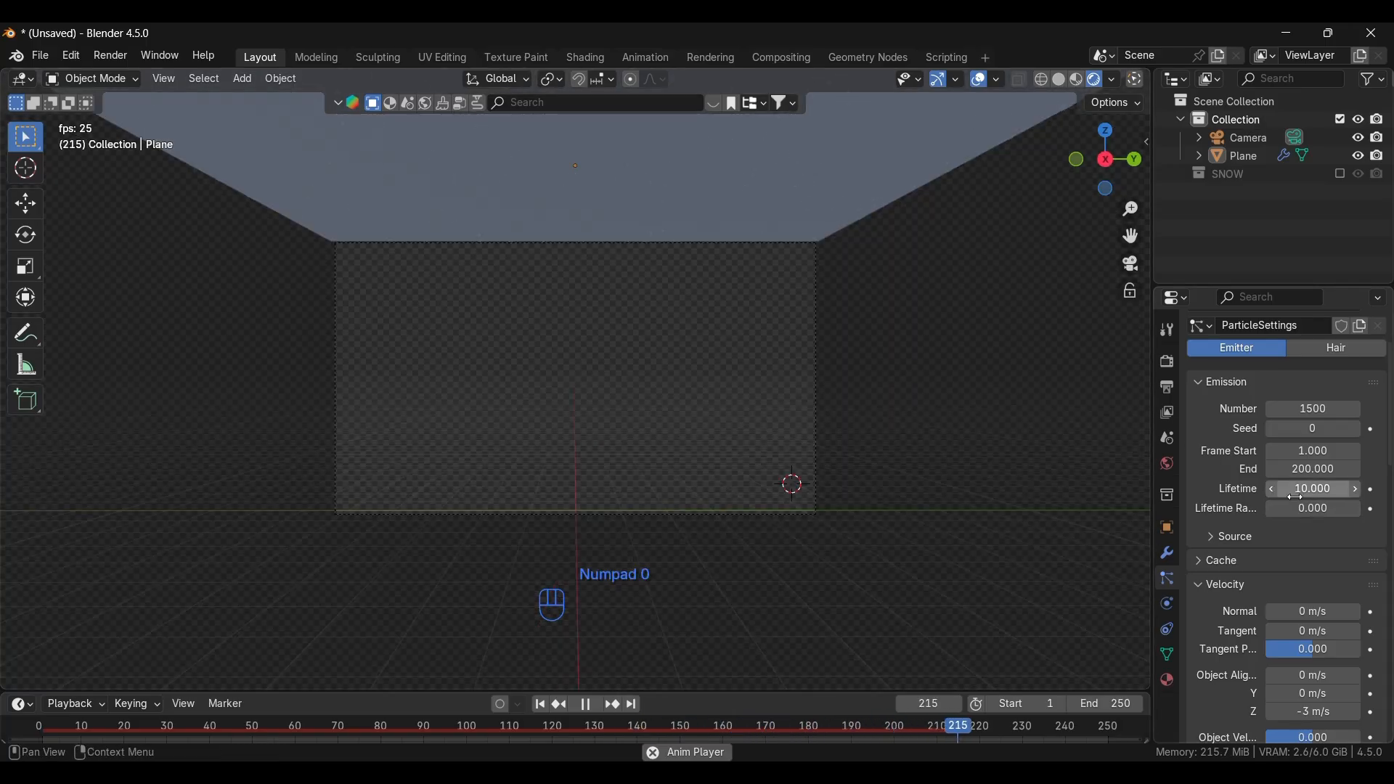
- Set the particle lifetime to 100 frames and inspect the snowfall from outside the camera
{"action": "left_click", "coordinate": [1299, 490]}
{"action": "type", "text": "10"}
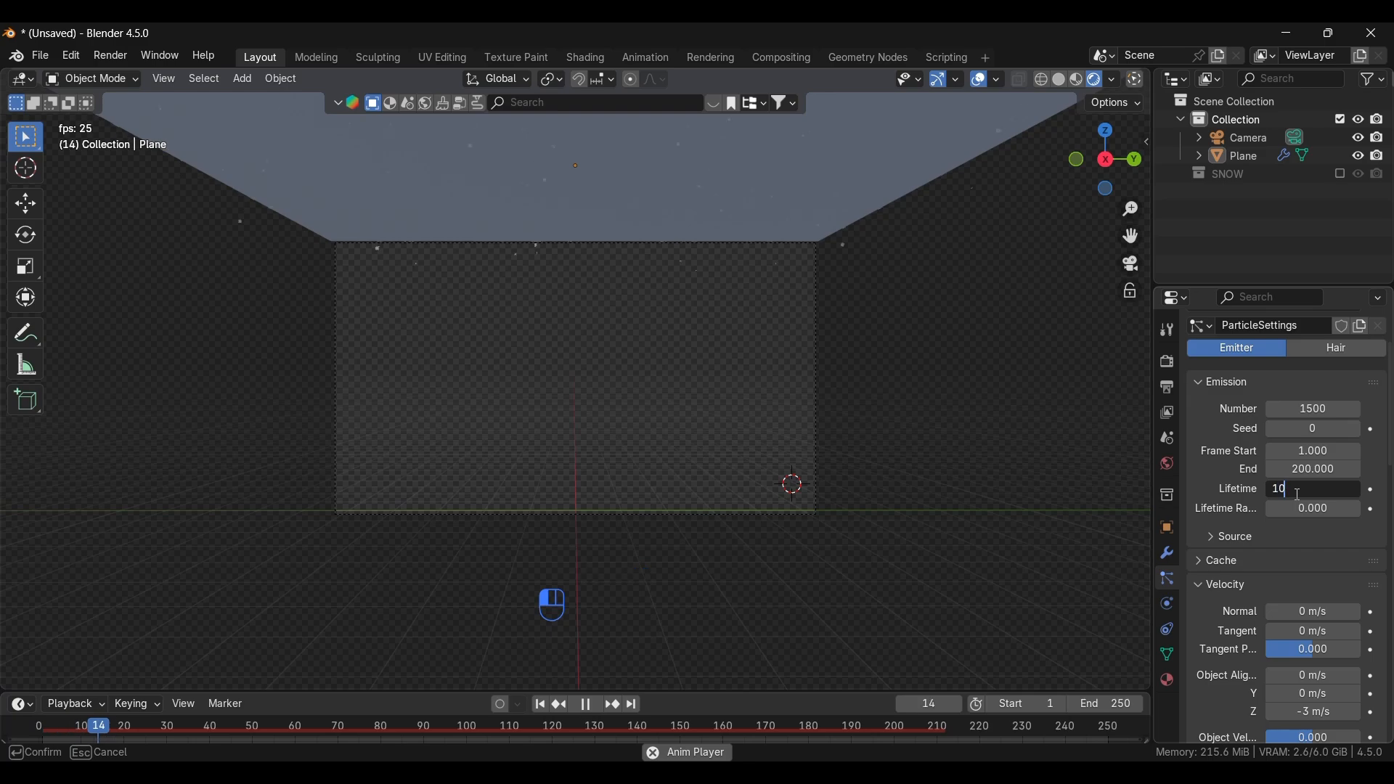
{"action": "type", "text": "0"}
{"action": "key", "text": "KP_0"}
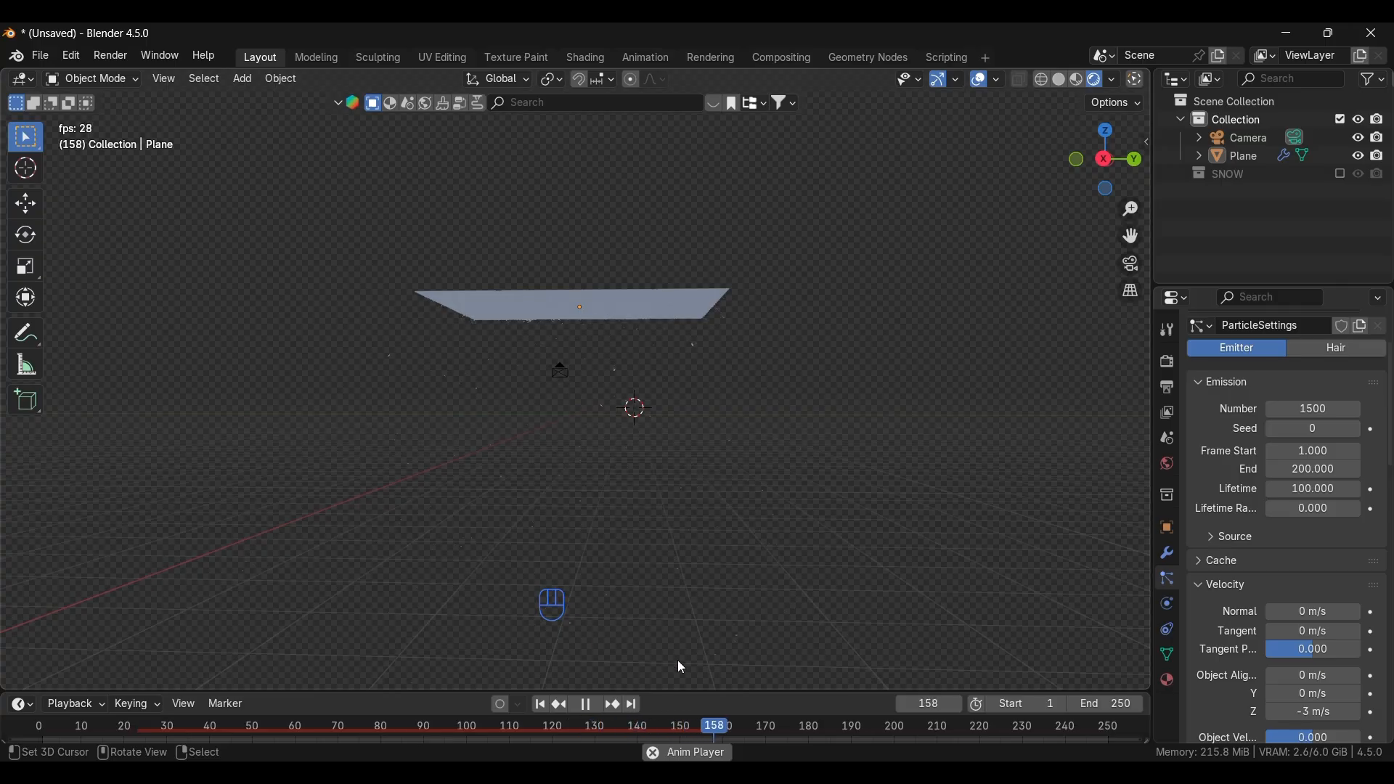
{"action": "middle_click_drag", "start_coordinate": [685, 471], "coordinate": [668, 570]}
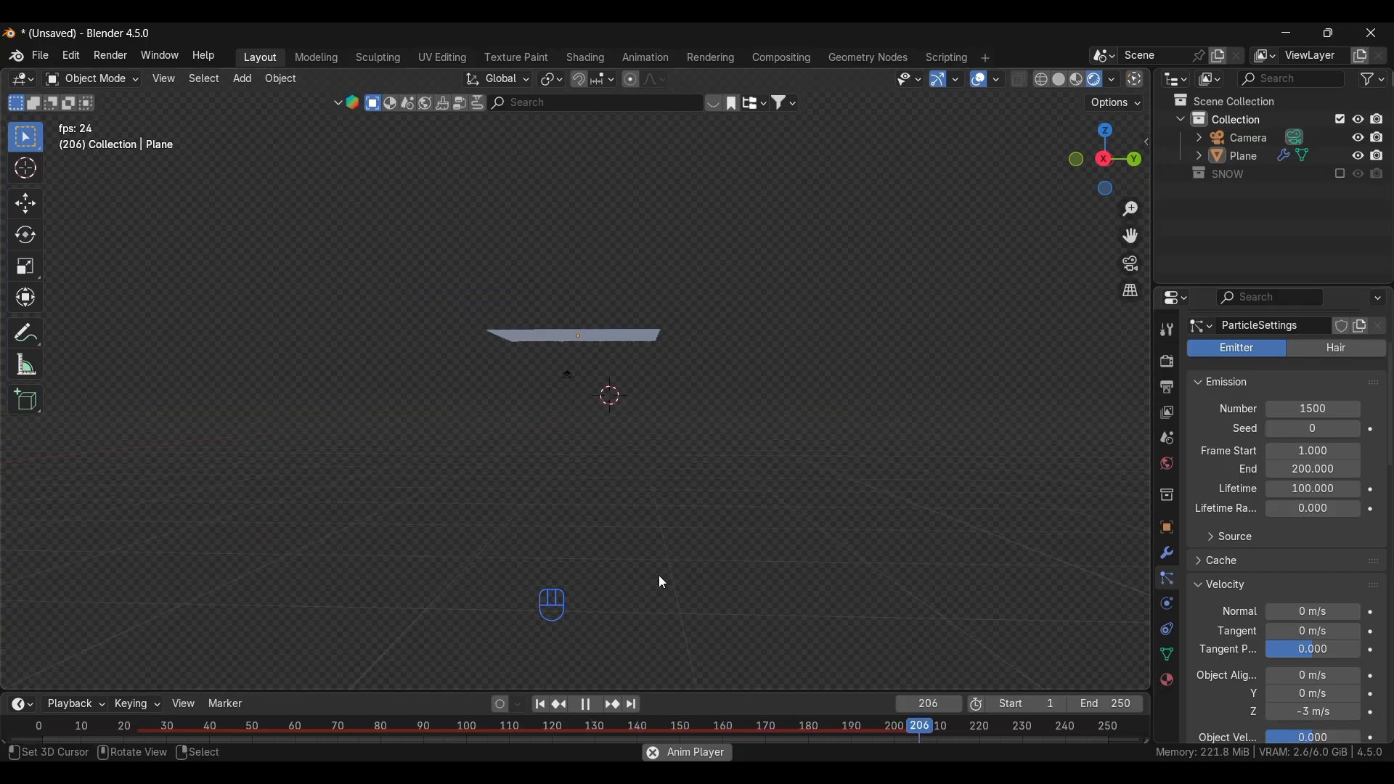
{"action": "scroll", "coordinate": [575, 482], "scroll_direction": "up", "scroll_amount": 7}
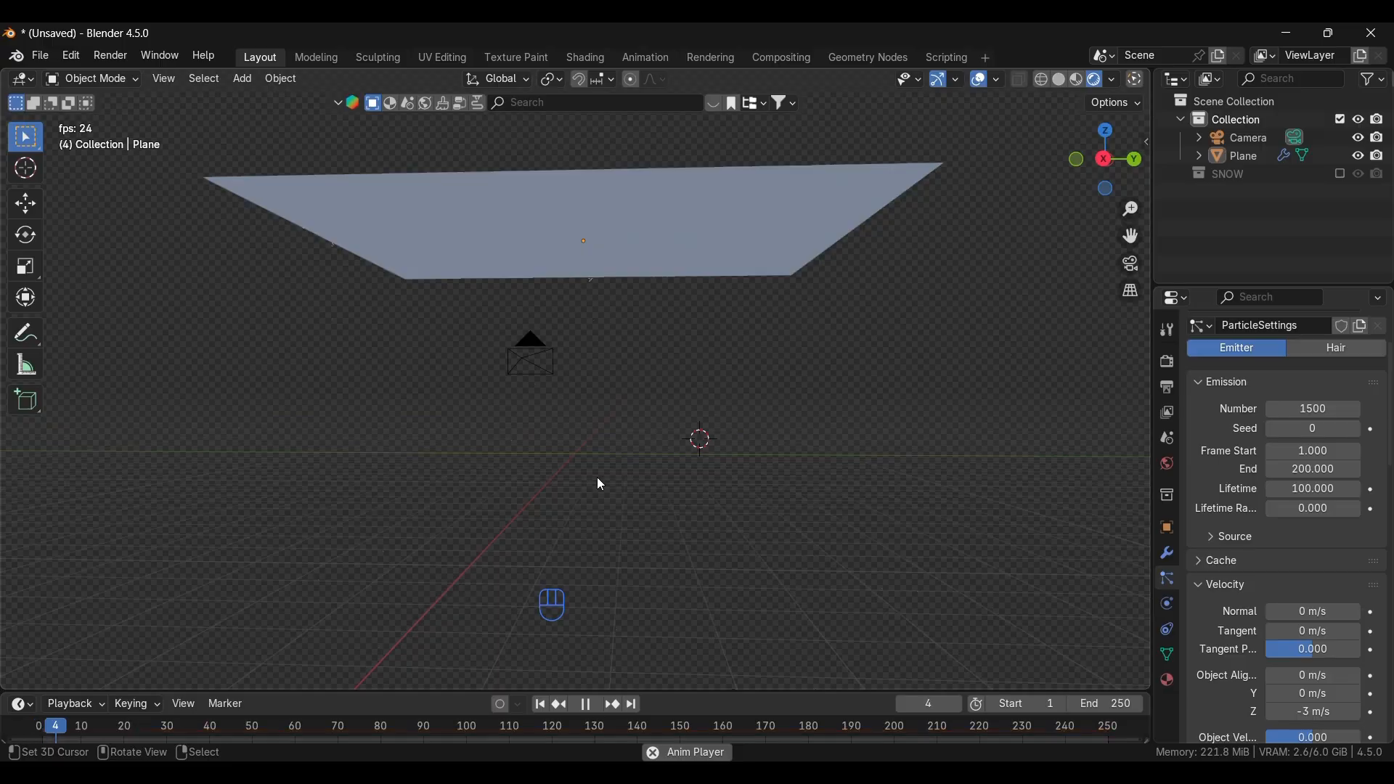
- Set the particle lifetime to 80 frames and return to the camera view
{"action": "left_click", "coordinate": [1310, 488]}
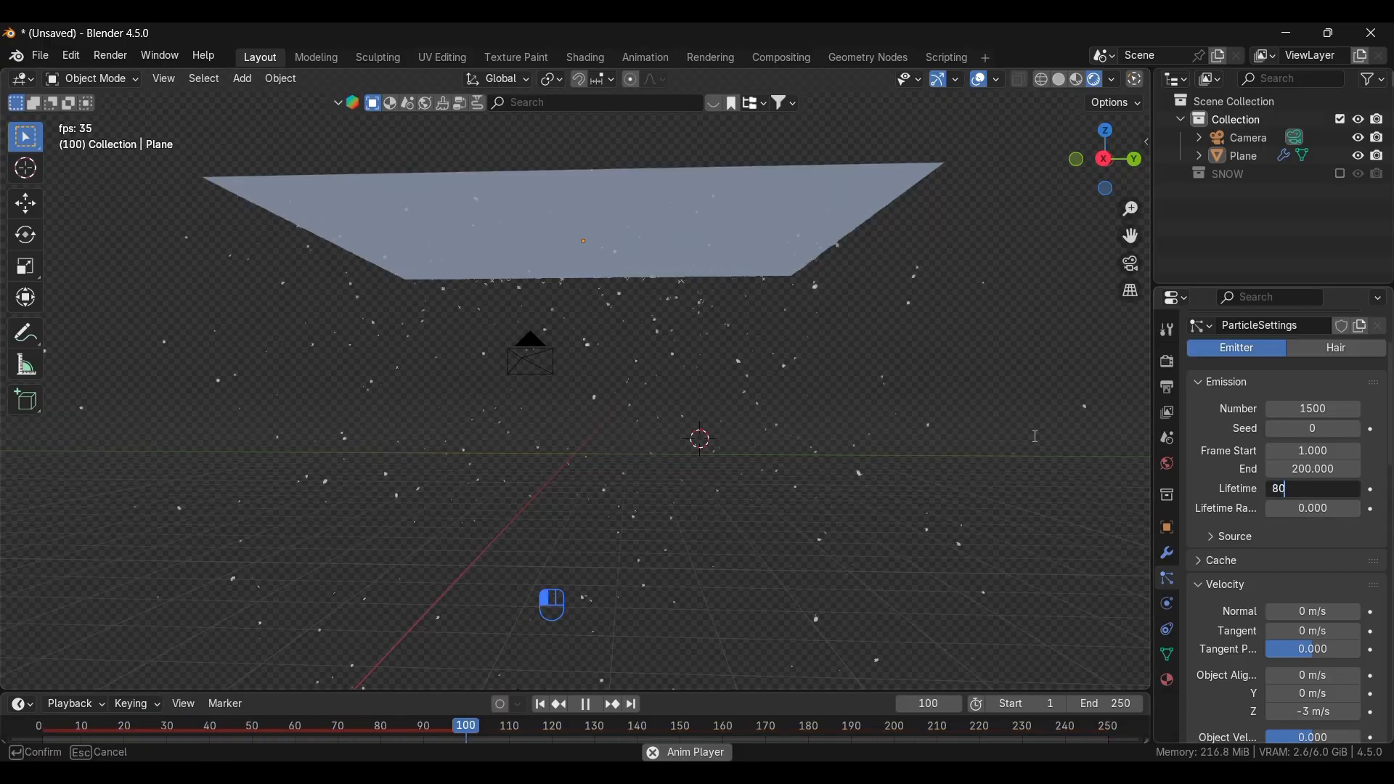
{"action": "type", "text": "80"}
{"action": "key", "text": "Return"}
{"action": "key", "text": "KP_0"}
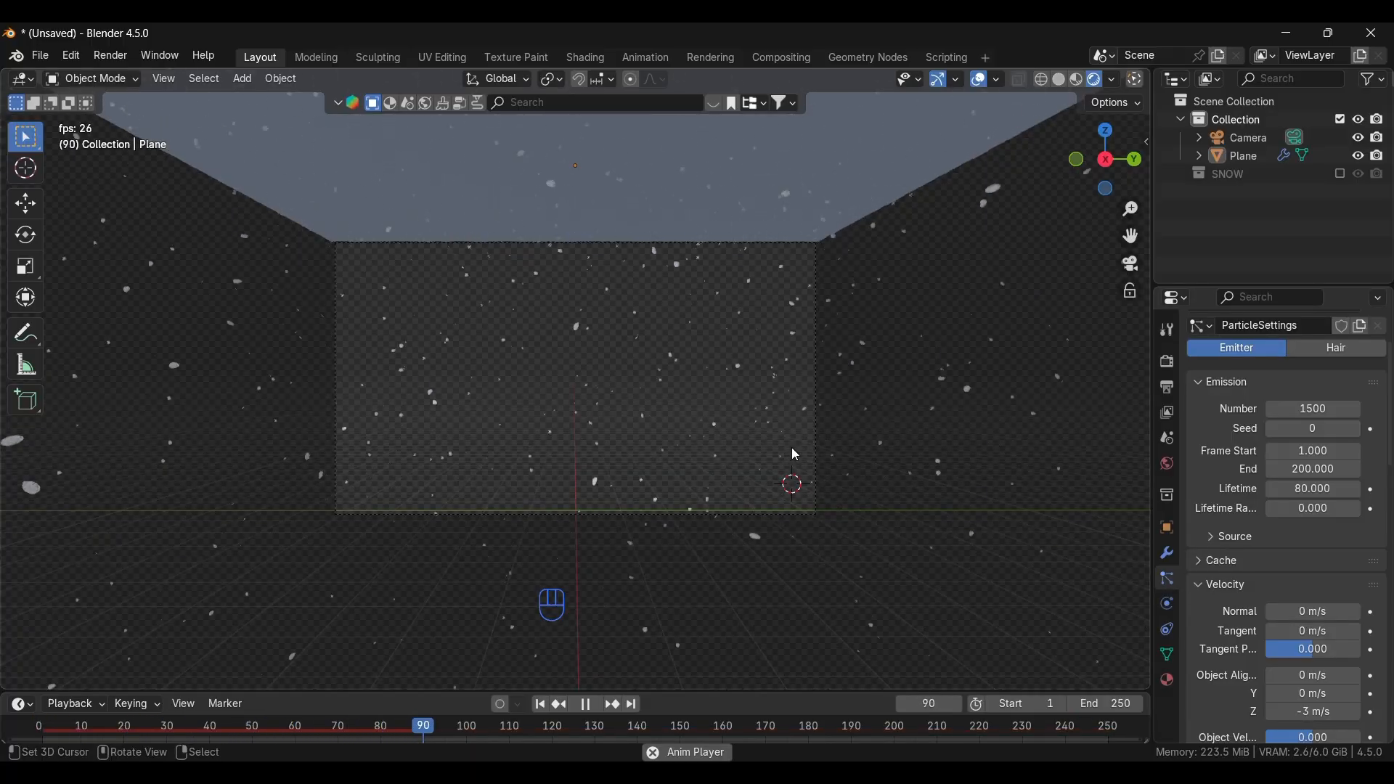
- Set the integration timestep in the particle physics settings to 0.02 to slow the snowfall
{"action": "scroll", "coordinate": [1262, 604], "scroll_direction": "down", "scroll_amount": 3}
{"action": "scroll", "coordinate": [1261, 604], "scroll_direction": "down", "scroll_amount": 5}
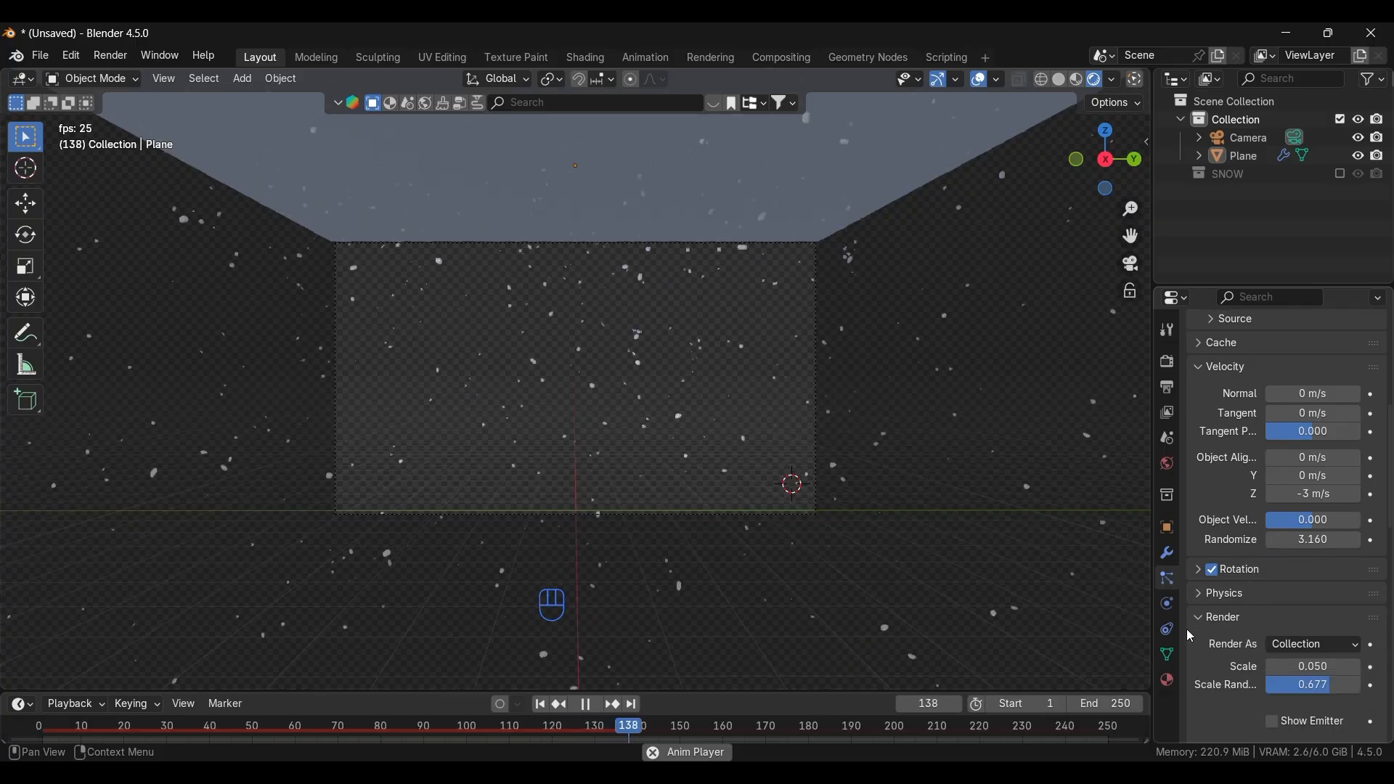
{"action": "left_click", "coordinate": [1268, 594]}
{"action": "scroll", "coordinate": [1271, 606], "scroll_direction": "down", "scroll_amount": 3}
{"action": "scroll", "coordinate": [1277, 619], "scroll_direction": "down", "scroll_amount": 2}
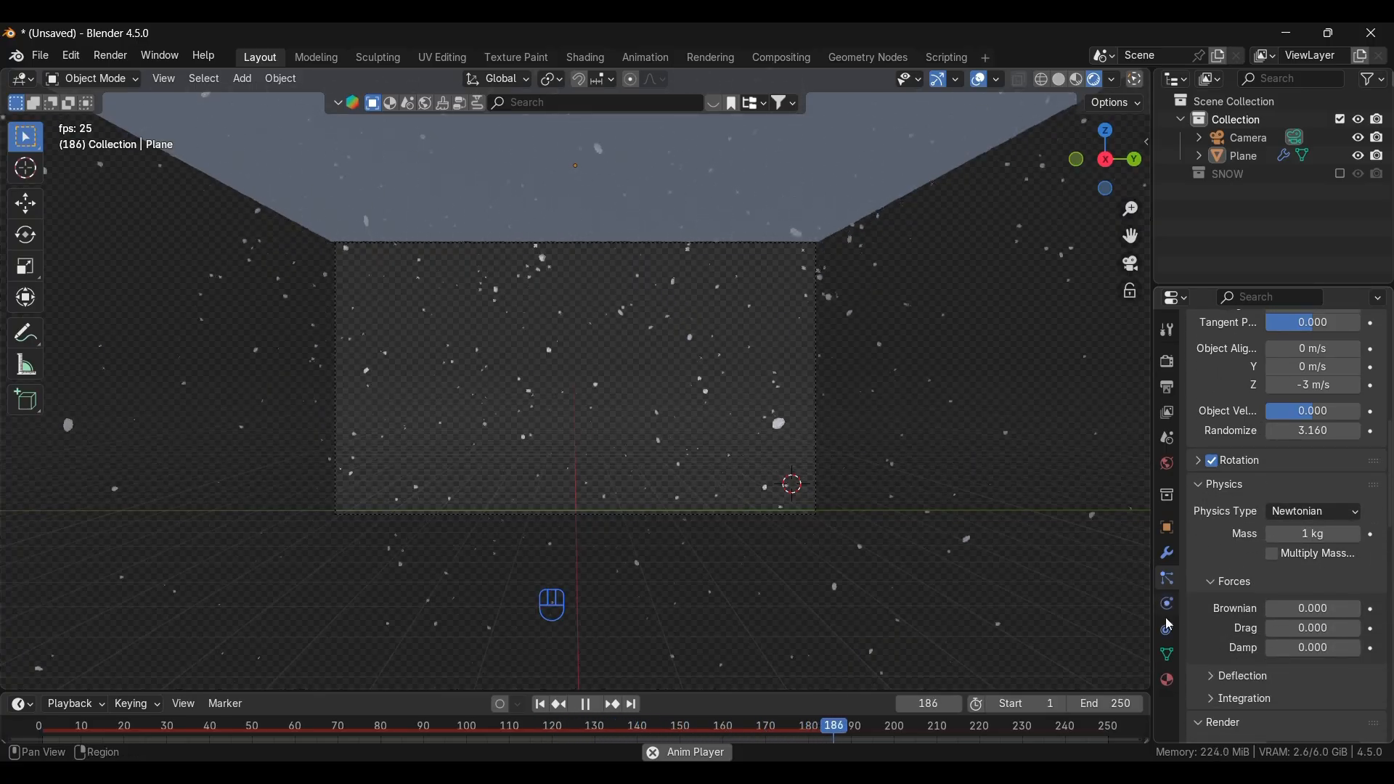
{"action": "scroll", "coordinate": [1307, 644], "scroll_direction": "down", "scroll_amount": 3}
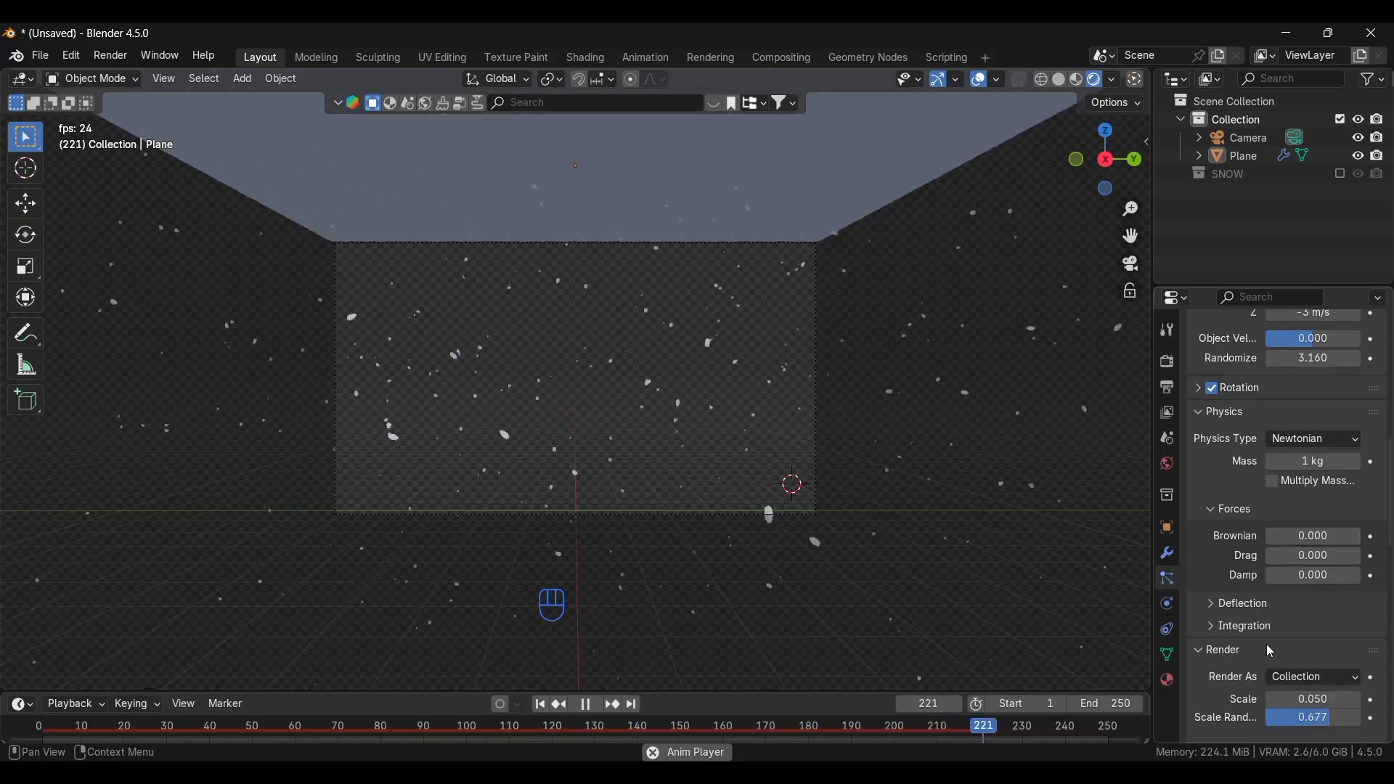
{"action": "left_click", "coordinate": [1216, 626]}
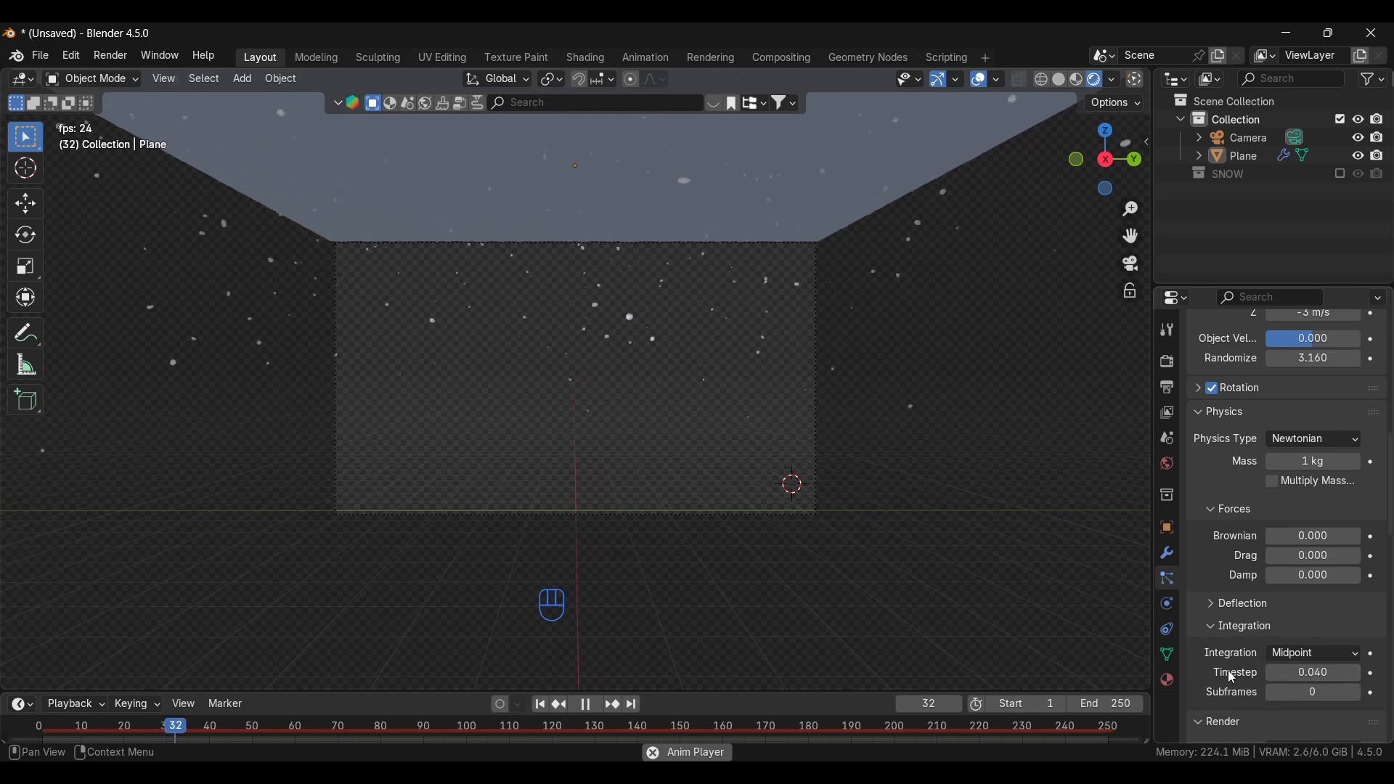
{"action": "scroll", "coordinate": [1303, 653], "scroll_direction": "down", "scroll_amount": 3}
{"action": "left_click", "coordinate": [1332, 601]}
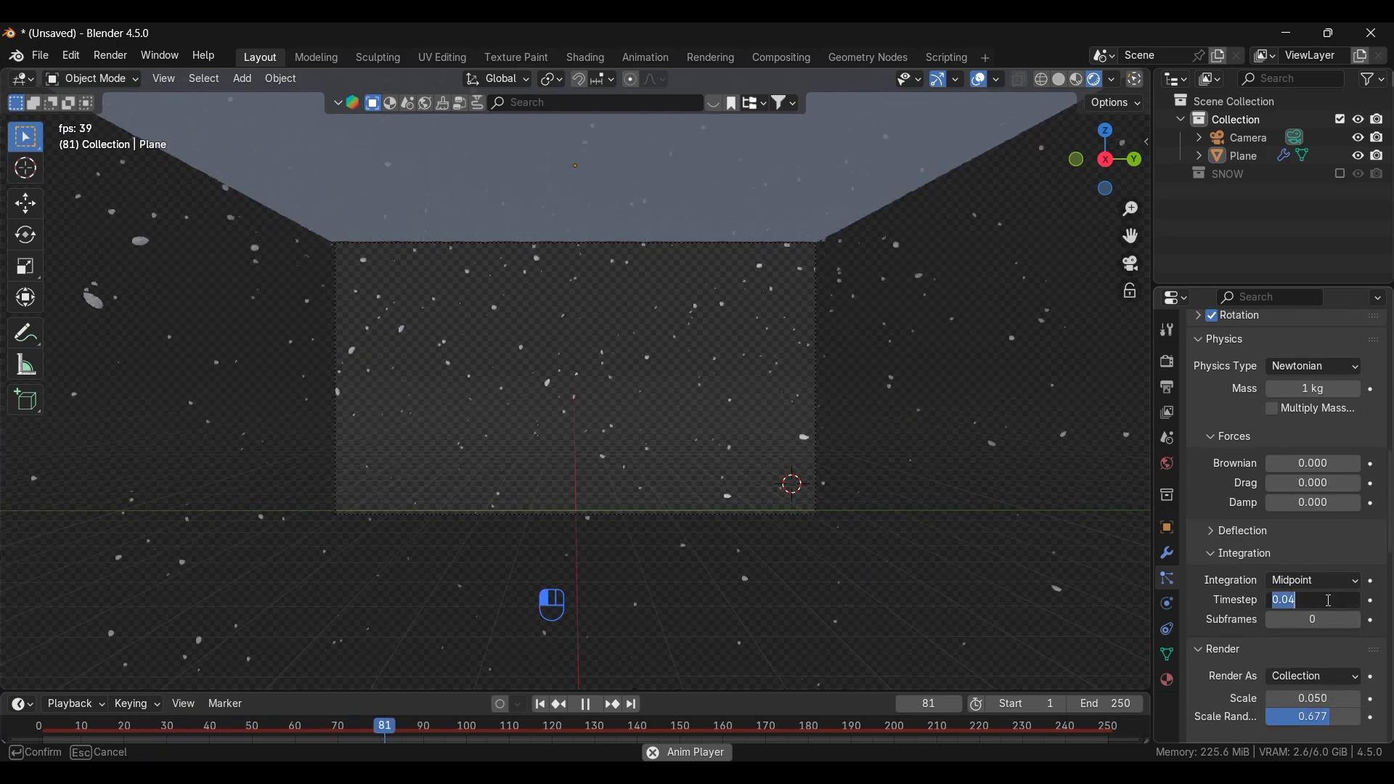
{"action": "key", "text": "BackSpace"}
{"action": "type", "text": ".0"}
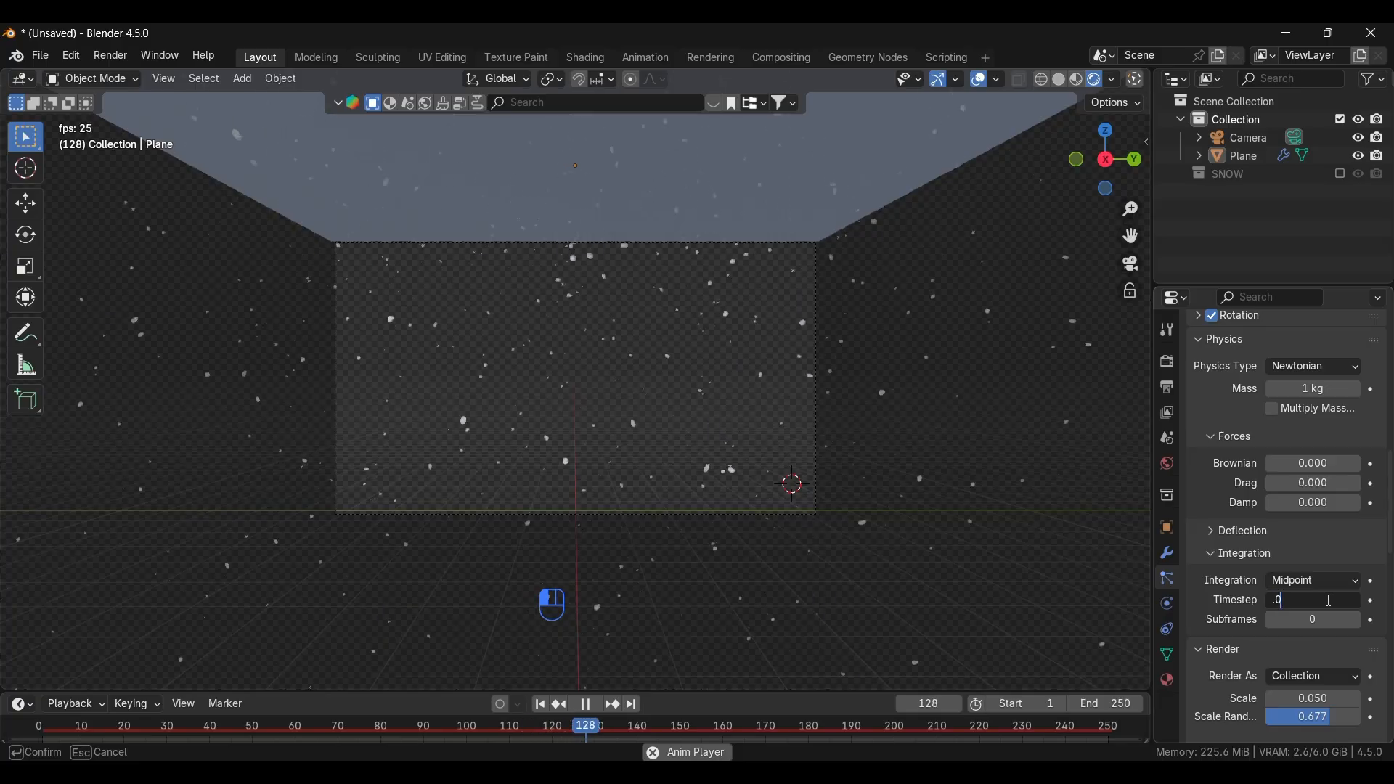
{"action": "key", "text": "Return"}
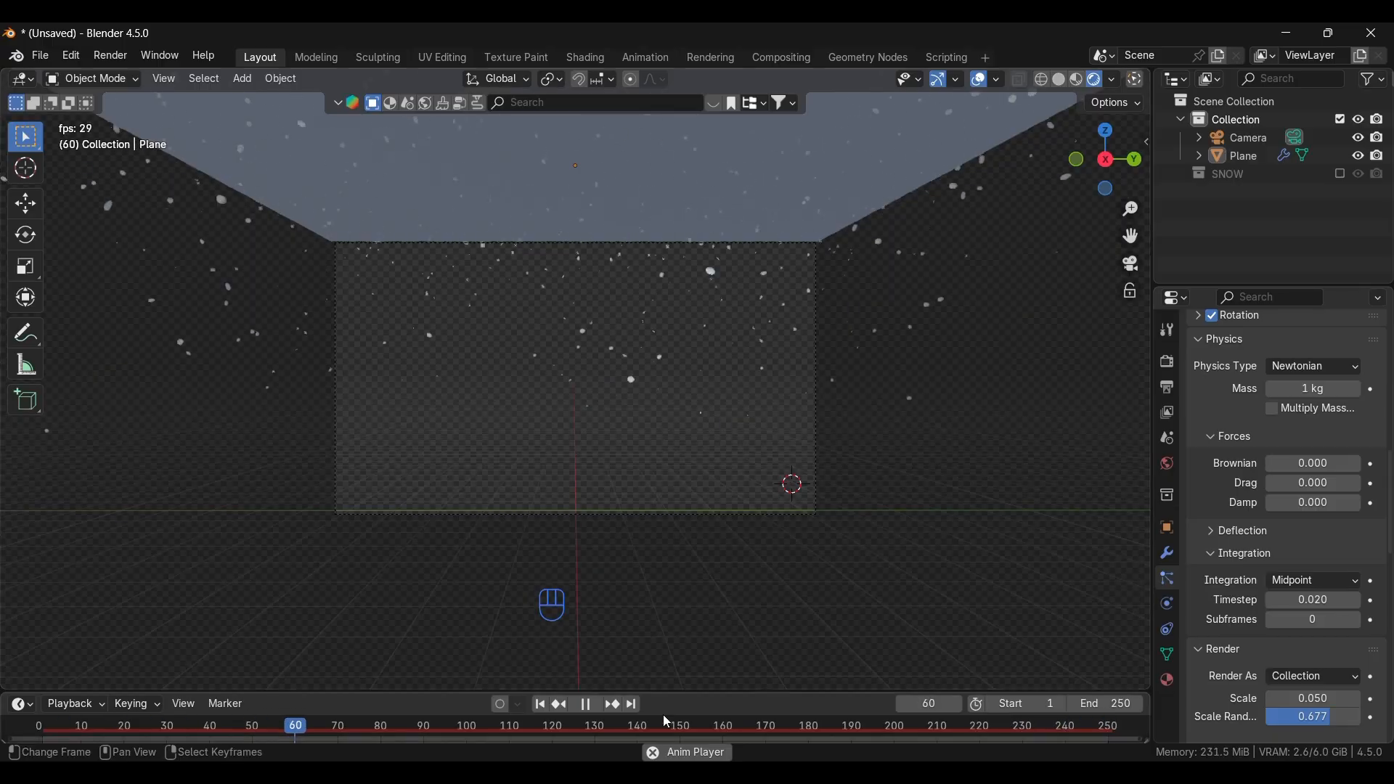
- Enlarge the timeline area and fit the whole frame range of the animation in it
{"action": "left_click_drag", "start_coordinate": [657, 693], "coordinate": [682, 565]}
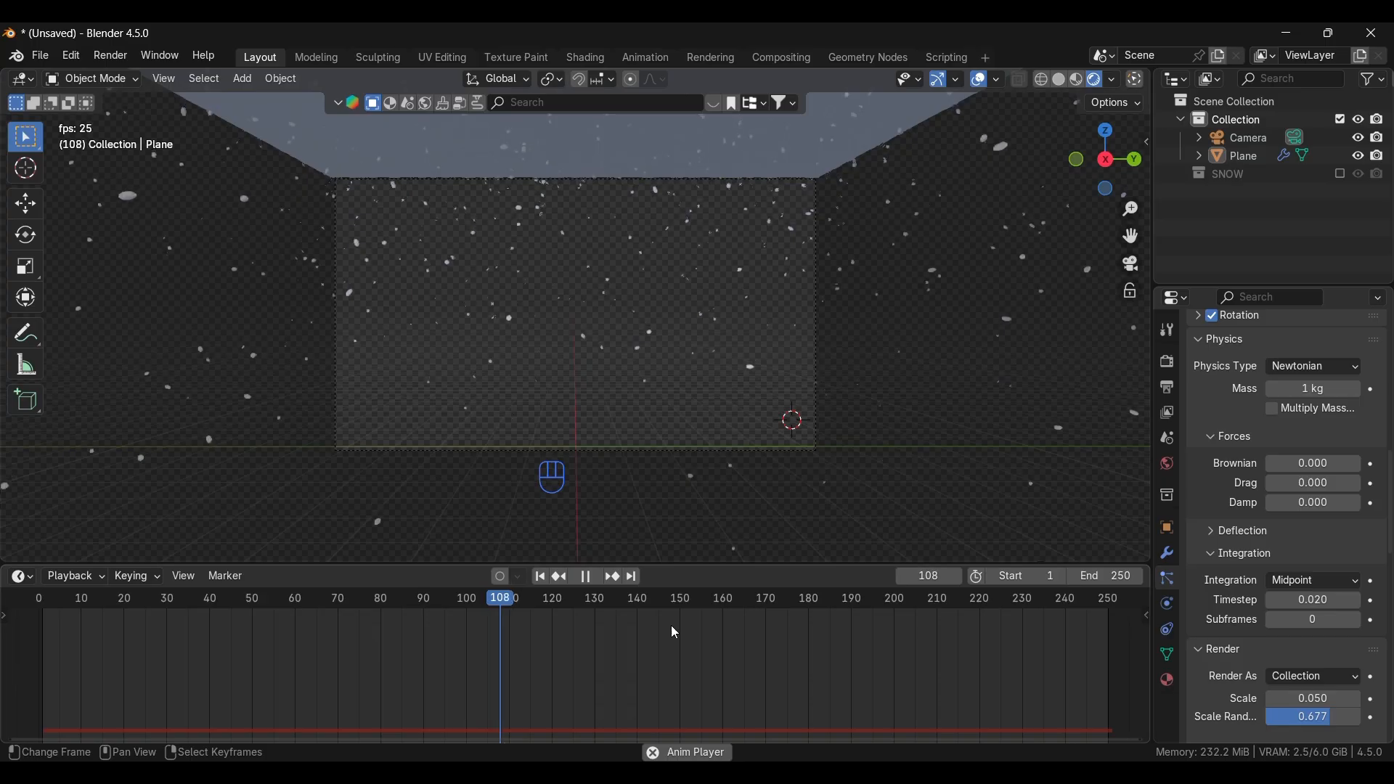
{"action": "scroll", "coordinate": [670, 629], "scroll_direction": "down", "scroll_amount": 3}
{"action": "left_click", "coordinate": [973, 621]}
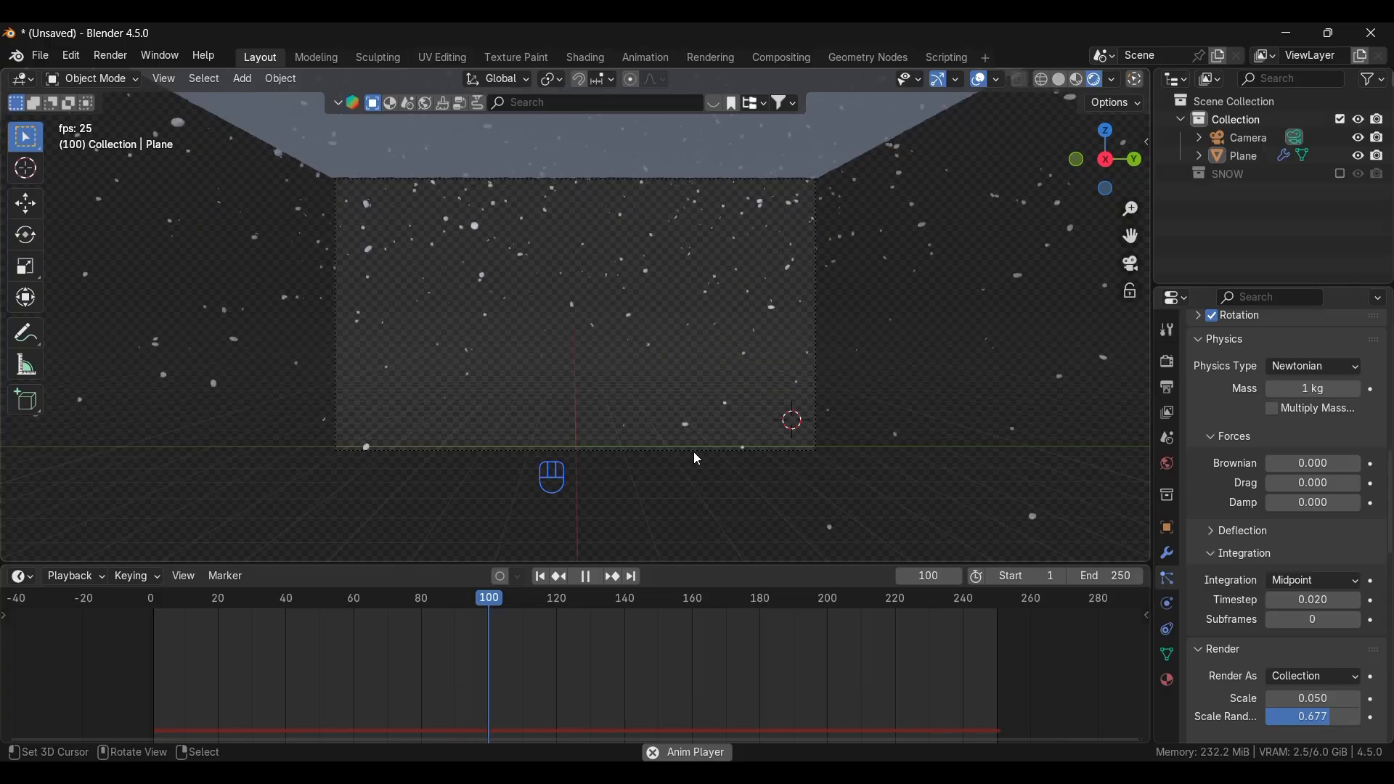
- Select the emitter plane and rename its particle system "ParticleSystem 1" and its settings "ParticleSettings 1"
{"action": "scroll", "coordinate": [1227, 494], "scroll_direction": "up", "scroll_amount": 5}
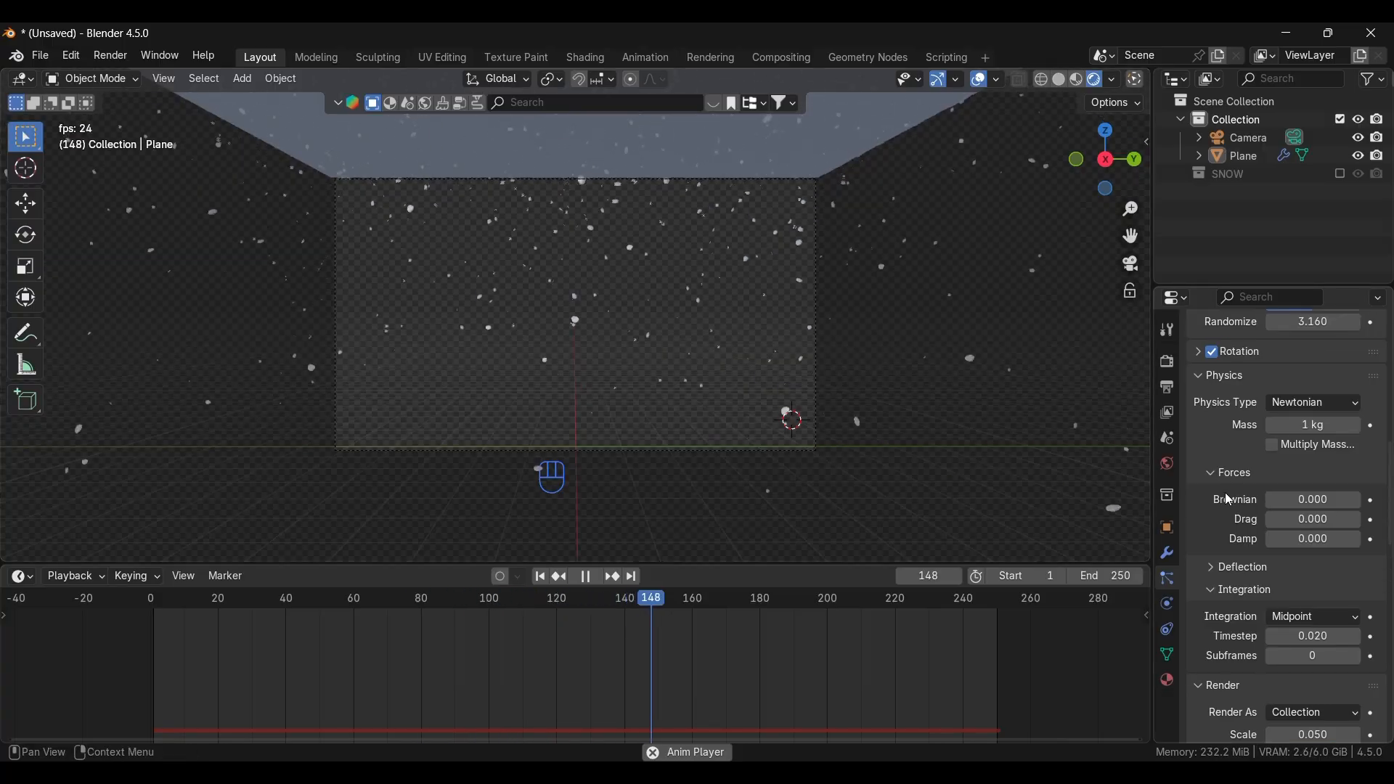
{"action": "left_click", "coordinate": [800, 125]}
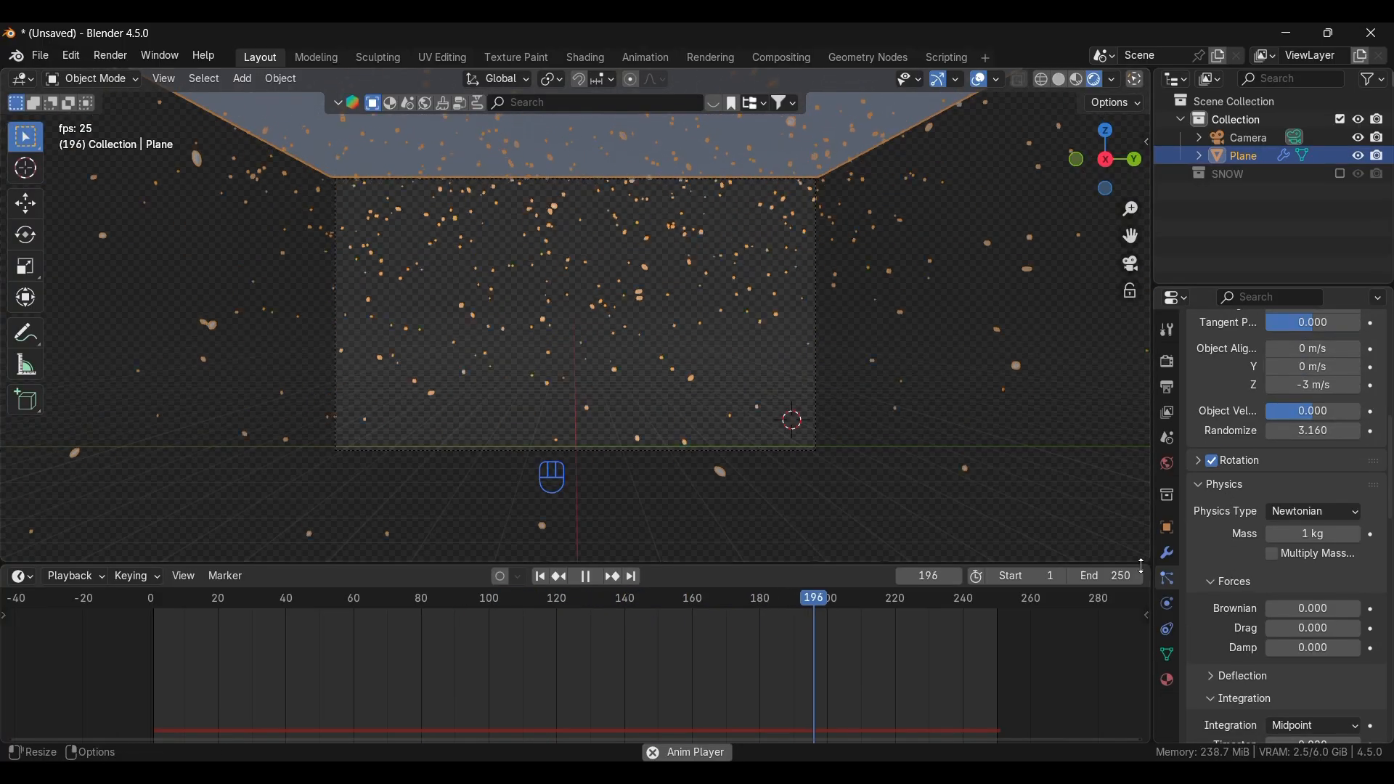
{"action": "scroll", "coordinate": [1279, 580], "scroll_direction": "up", "scroll_amount": 12}
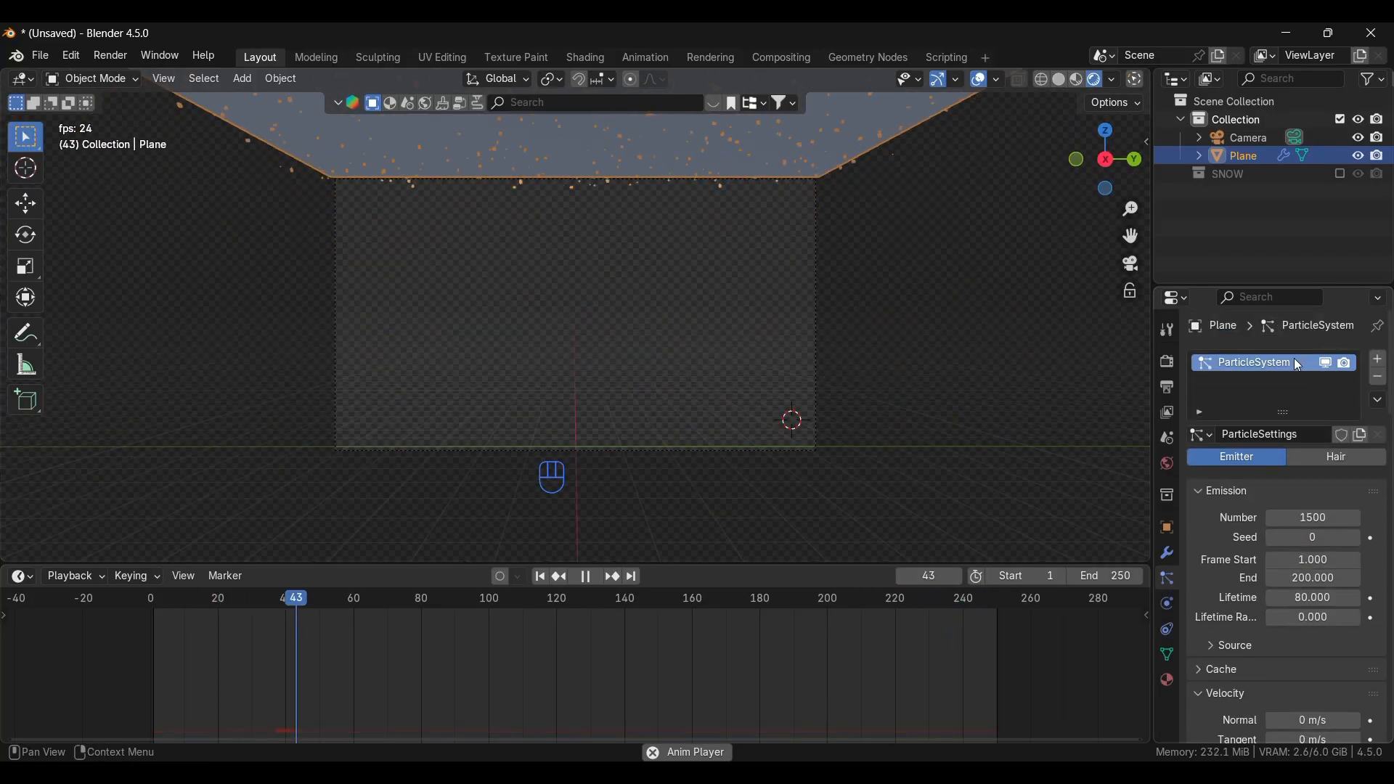
{"action": "double_click", "coordinate": [1292, 363]}
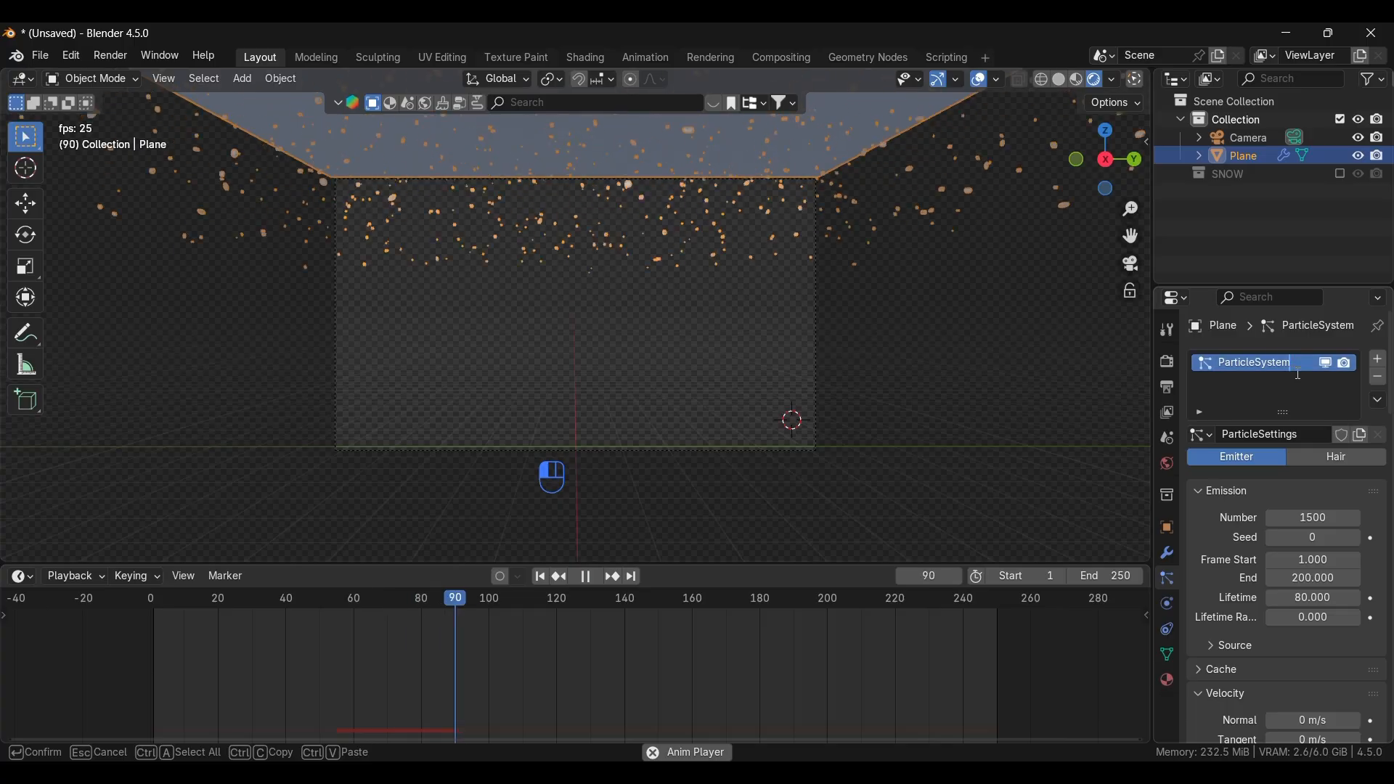
{"action": "type", "text": "1"}
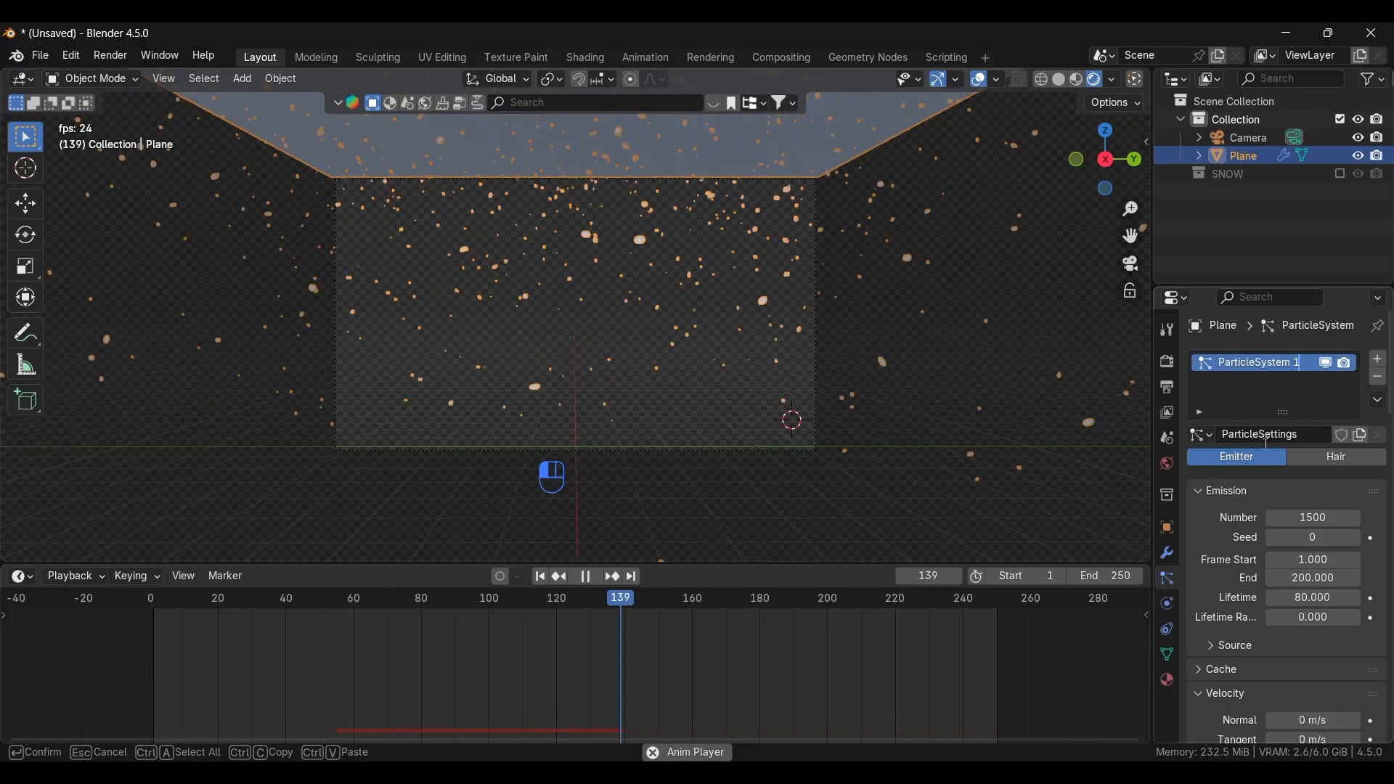
{"action": "left_click", "coordinate": [1301, 436]}
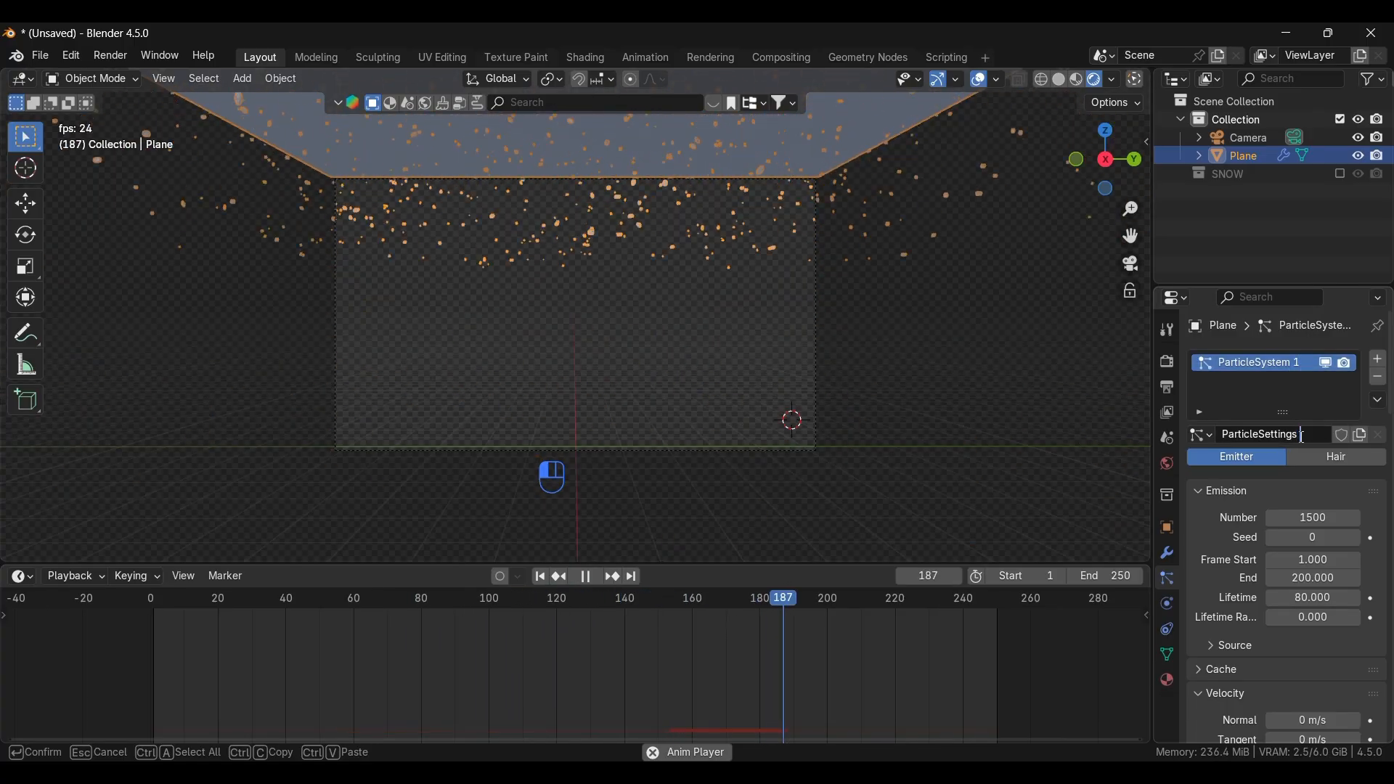
{"action": "type", "text": "1"}
{"action": "key", "text": "Return"}
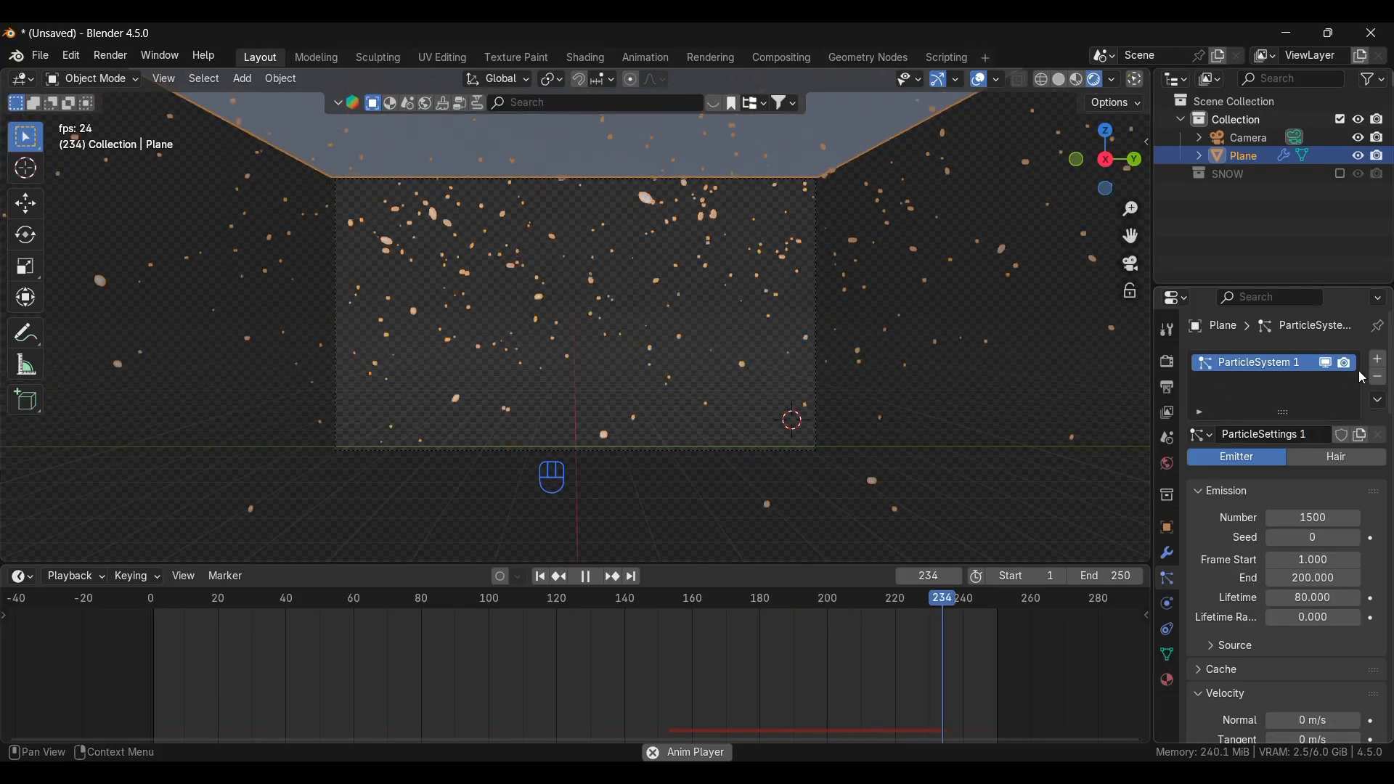
- Add a second particle system to the plane and name it "ParticleSystem 2"
{"action": "left_click", "coordinate": [1378, 361]}
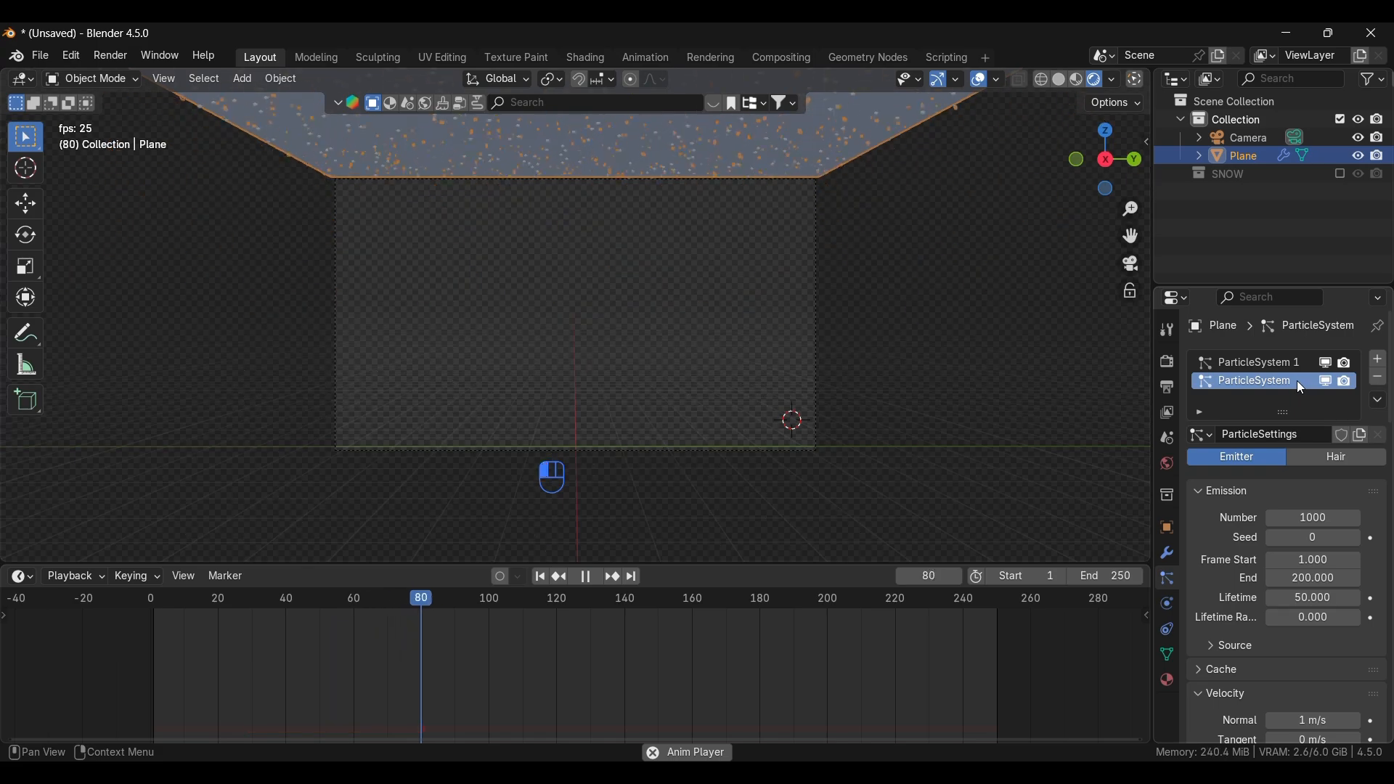
{"action": "double_click", "coordinate": [1297, 382]}
{"action": "type", "text": "2"}
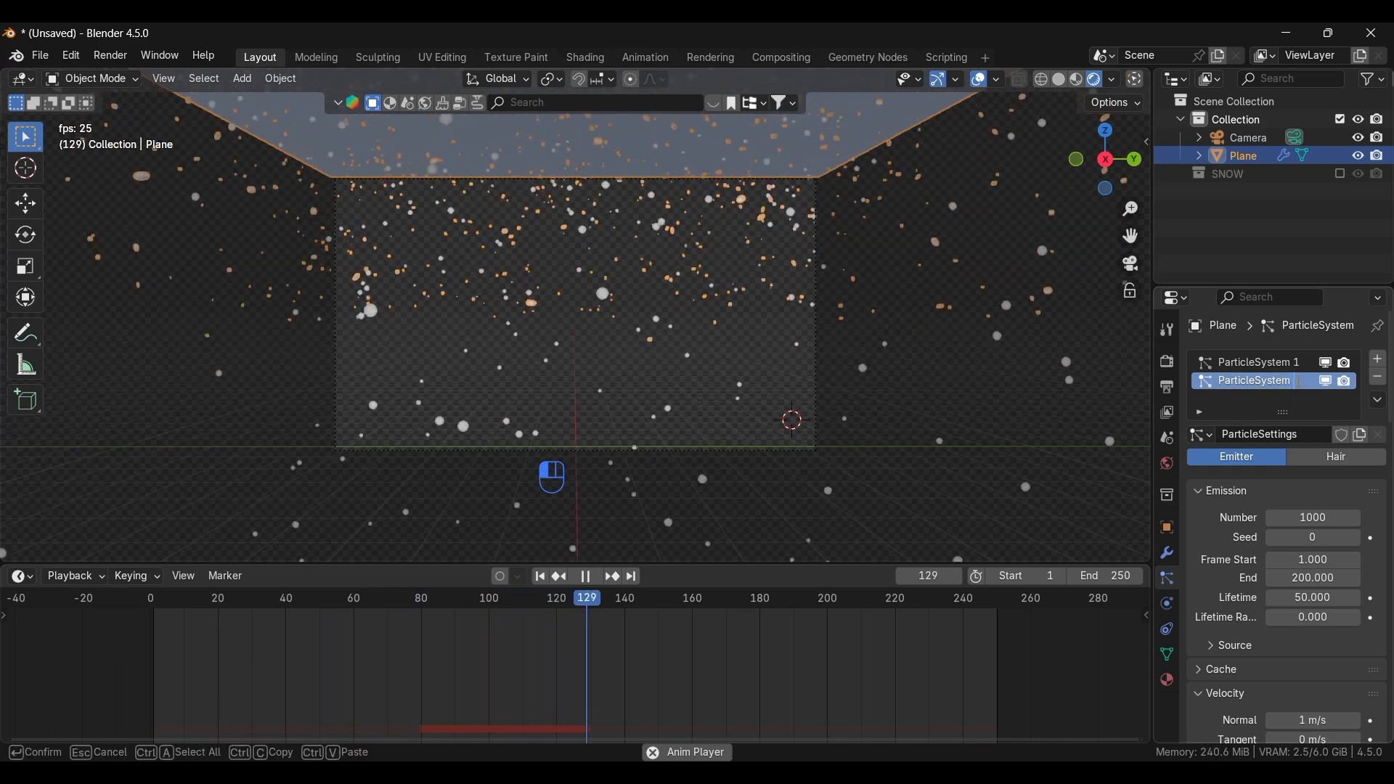
{"action": "key", "text": "Return"}
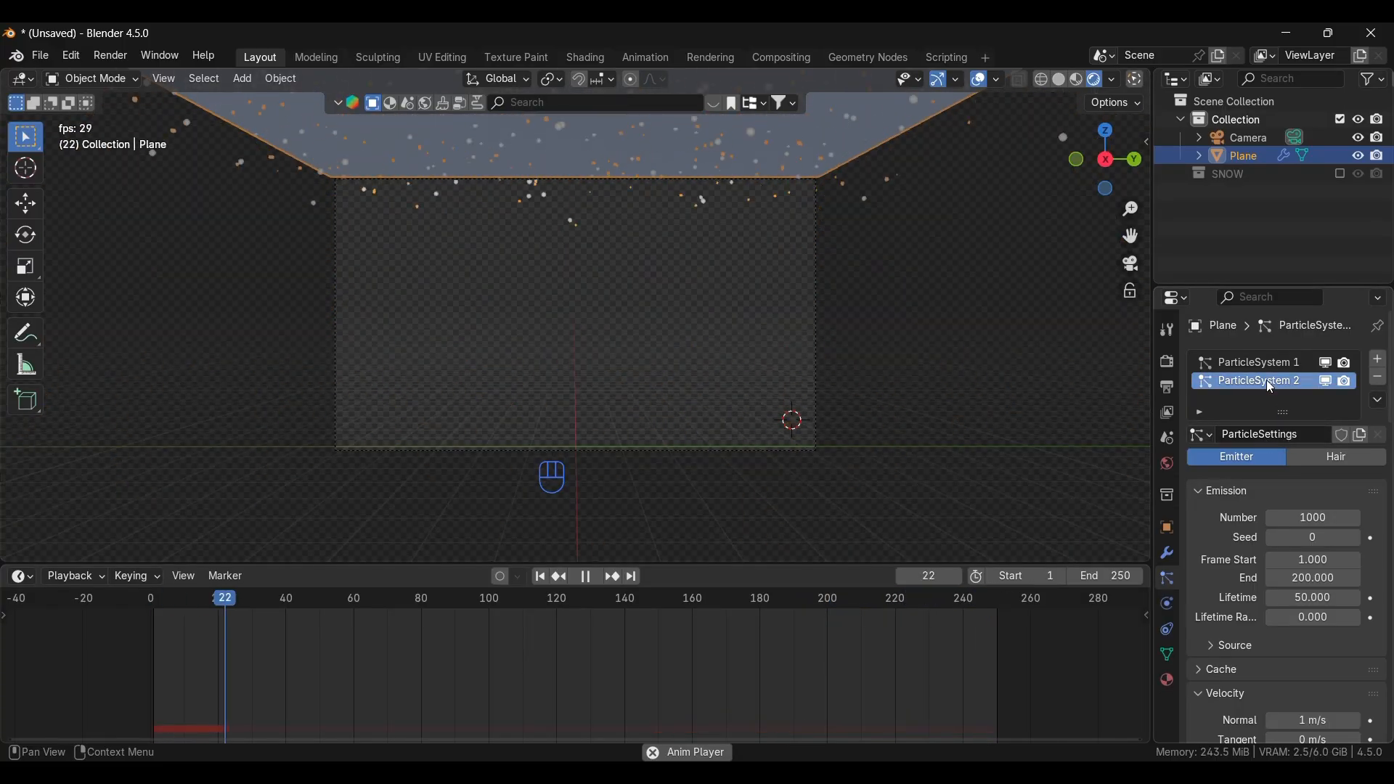
- Assign ParticleSettings 1 to ParticleSystem 2 and make an independent copy of those settings
{"action": "left_click", "coordinate": [1202, 435]}
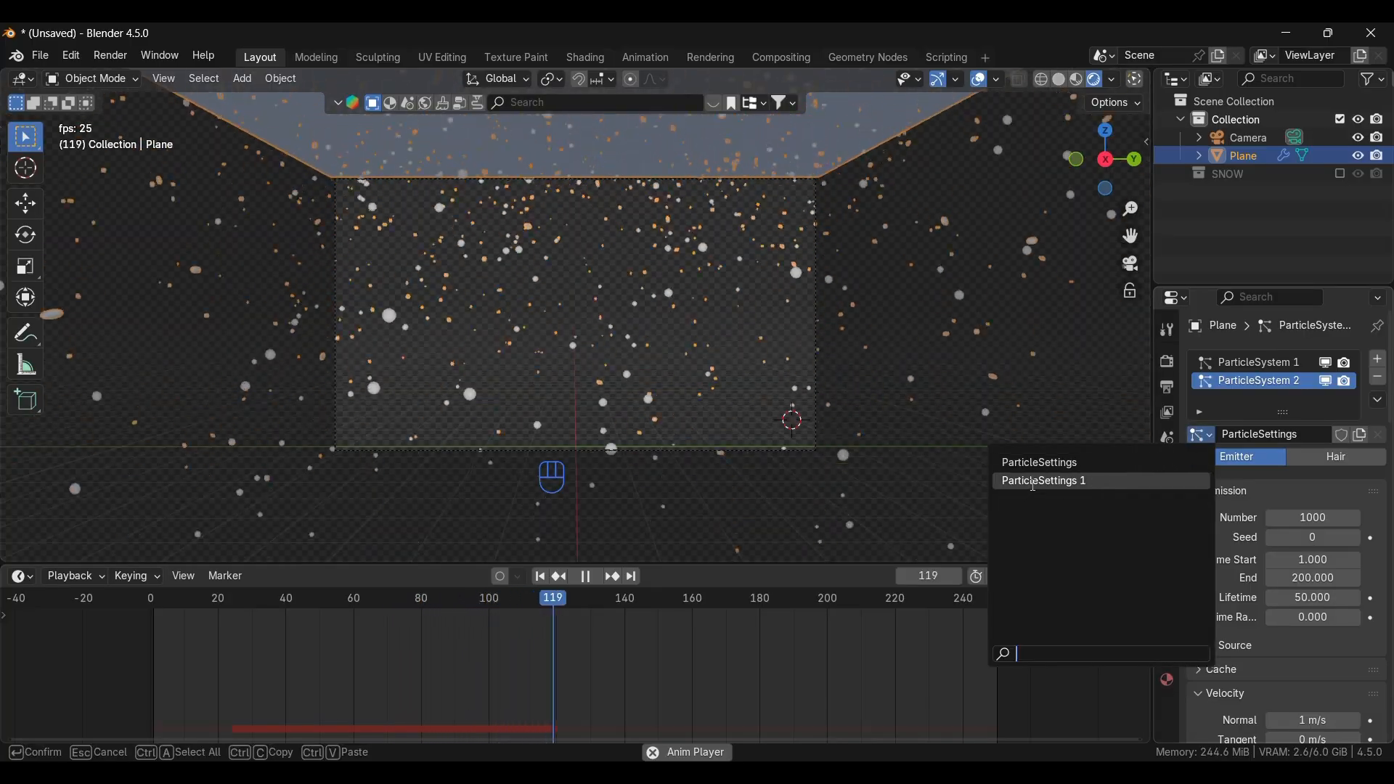
{"action": "left_click", "coordinate": [1067, 482]}
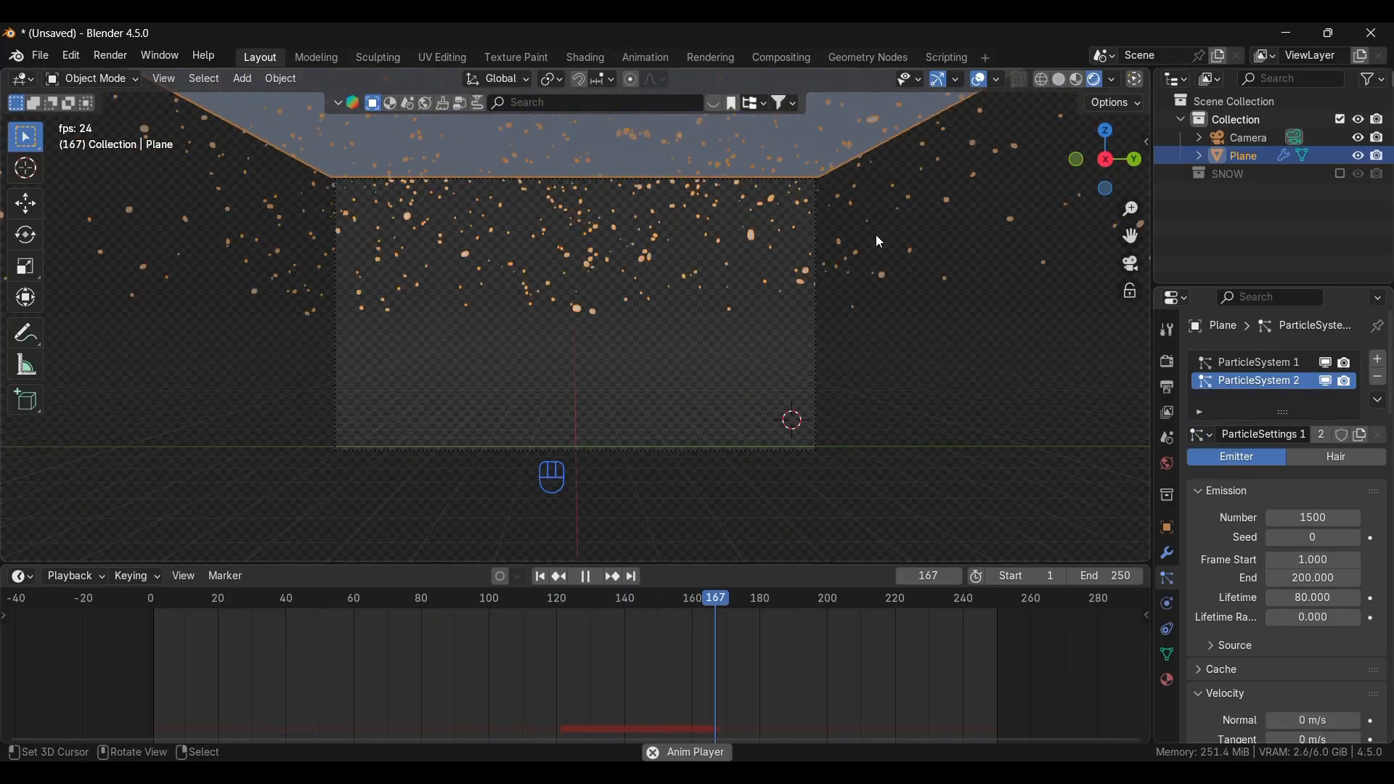
{"action": "left_click", "coordinate": [1360, 438]}
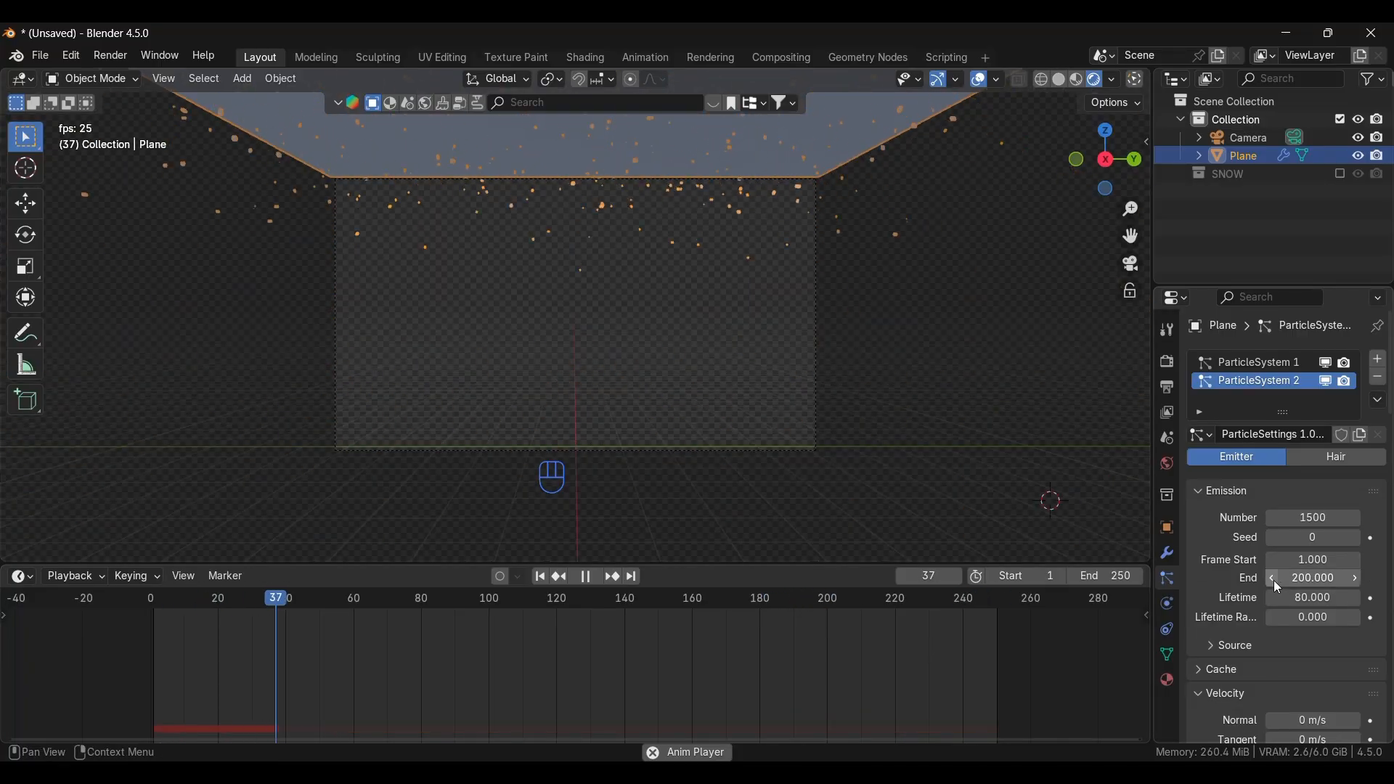
- Set the emission end frame of ParticleSystem 1 to 250
{"action": "left_click", "coordinate": [1267, 371]}
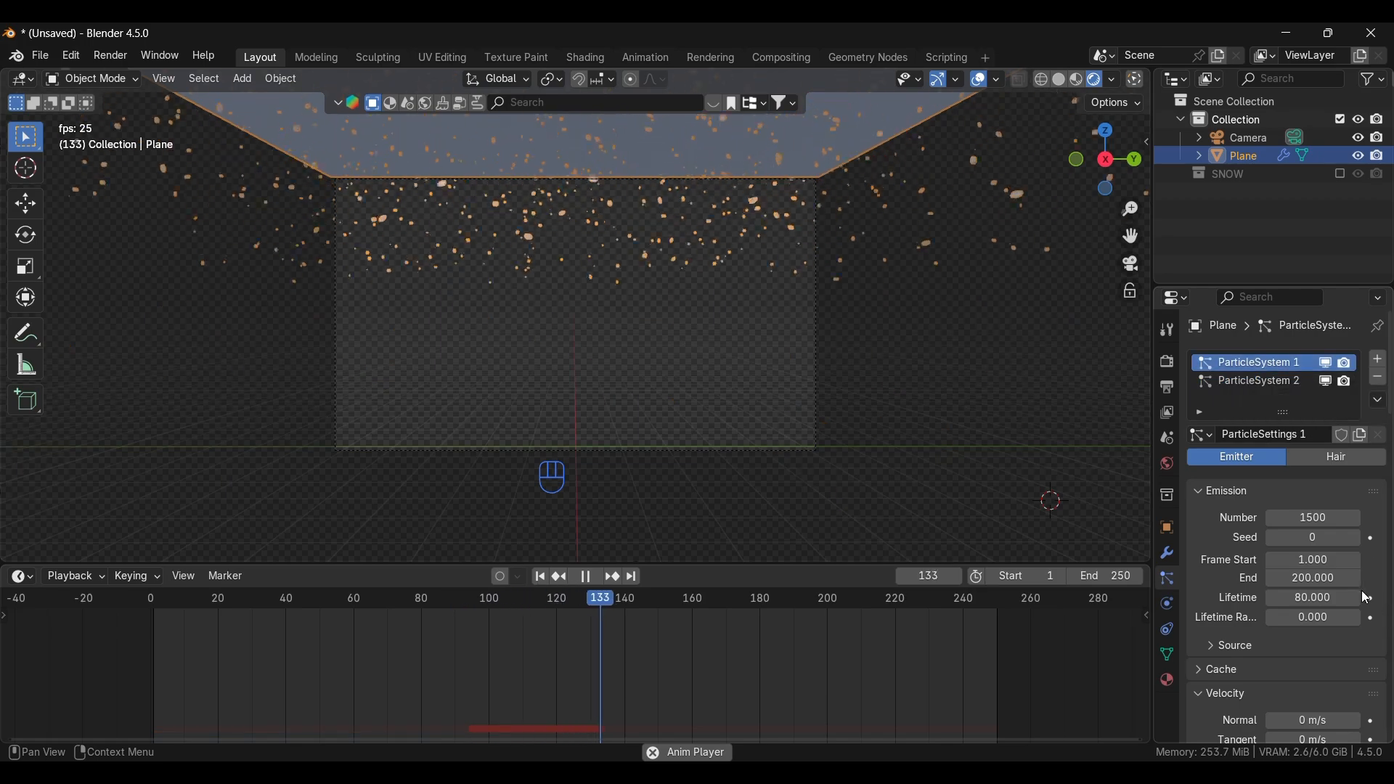
{"action": "left_click_drag", "start_coordinate": [1314, 578], "coordinate": [1313, 578]}
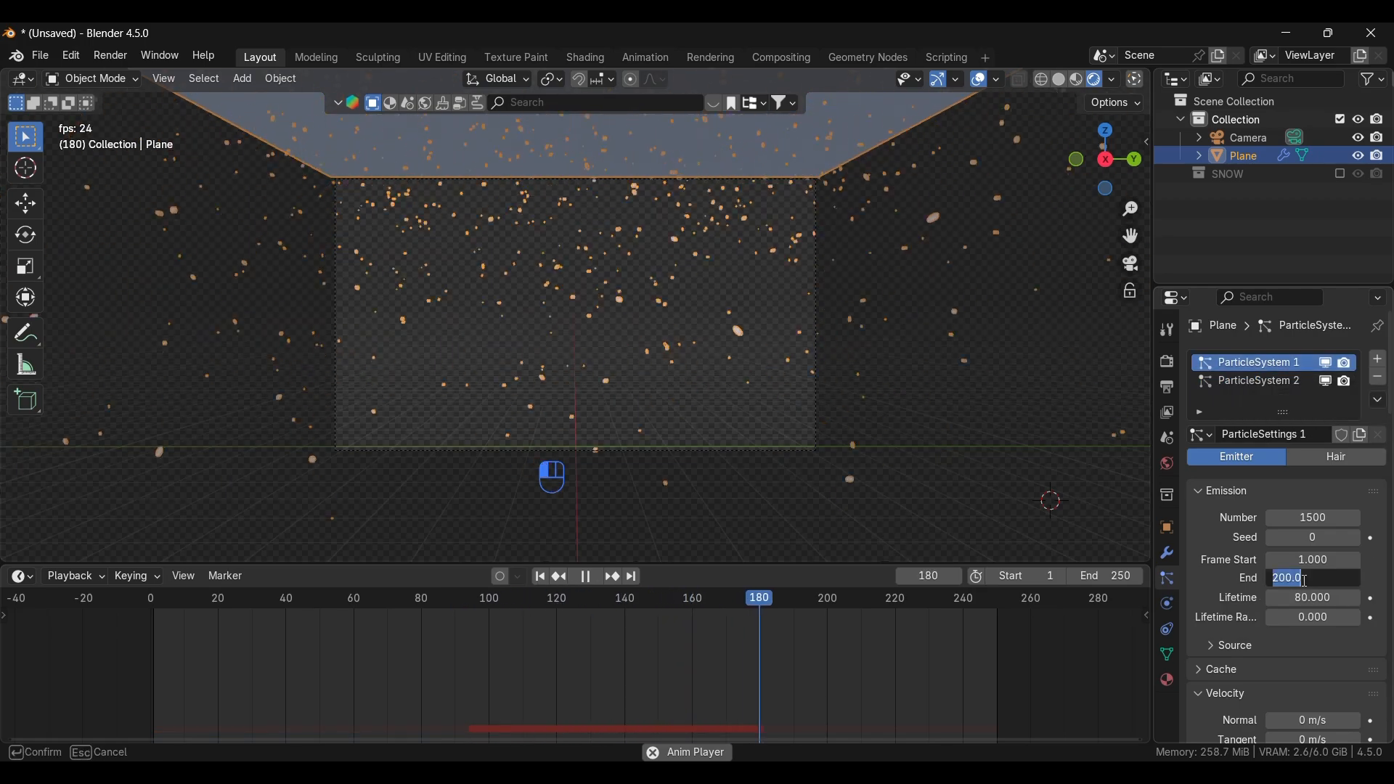
{"action": "type", "text": "250"}
{"action": "key", "text": "Return"}
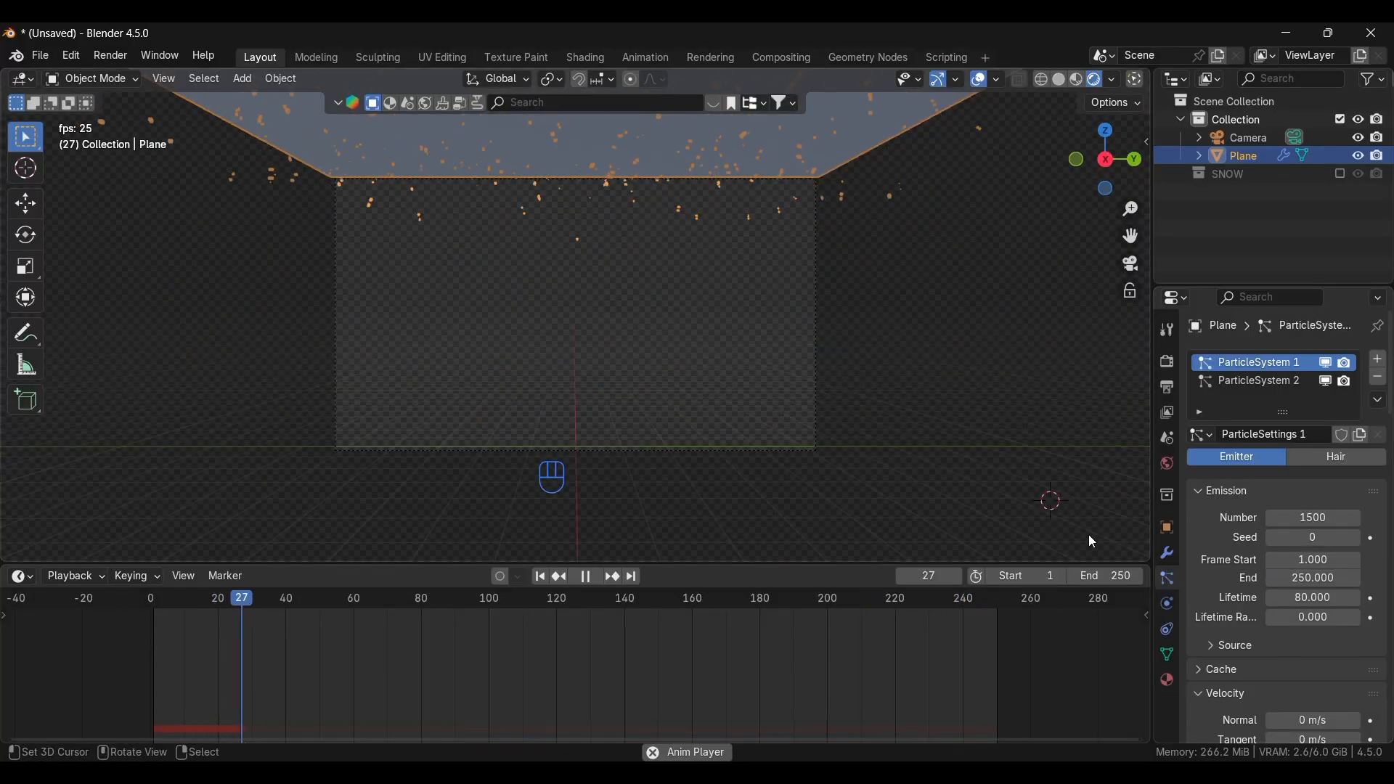
- Rename the copied settings of ParticleSystem 2 as "ParticleSettings 2"
{"action": "left_click", "coordinate": [1235, 382]}
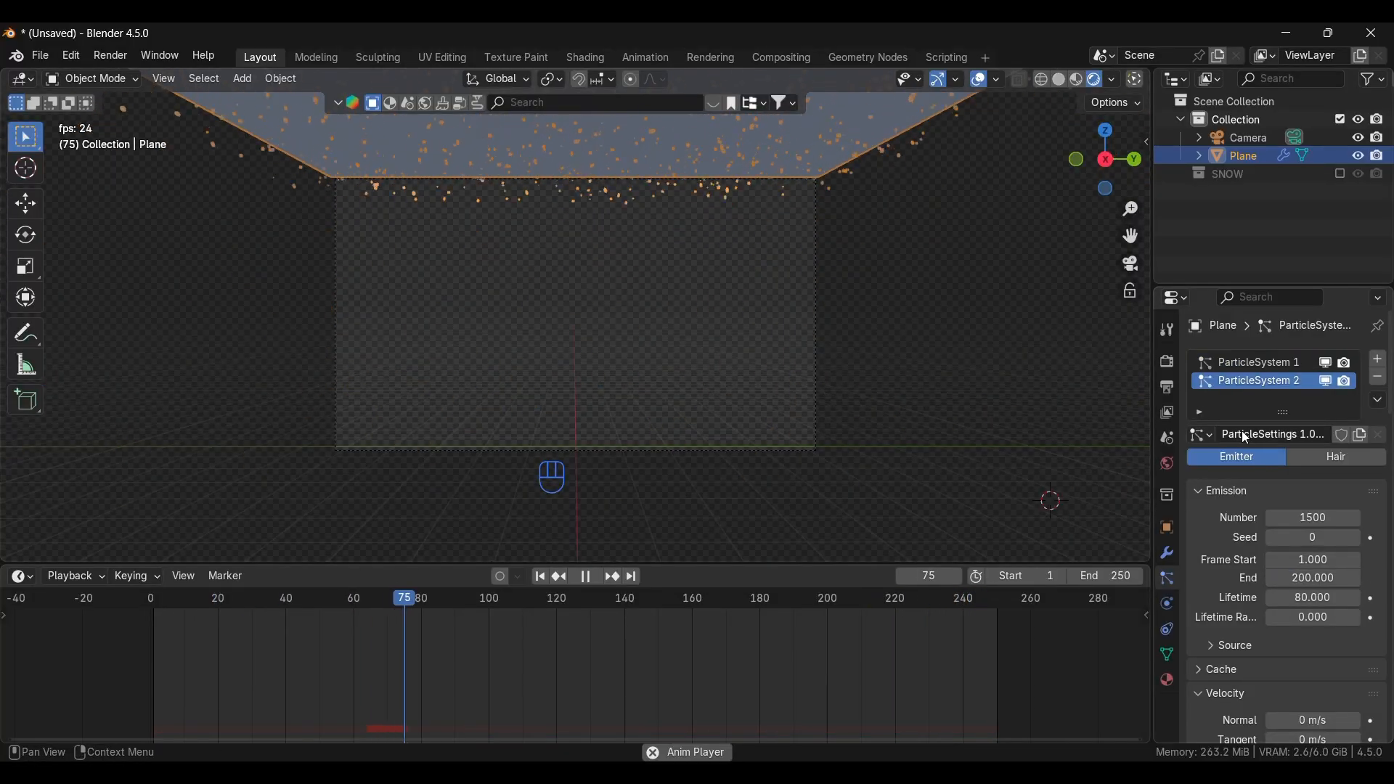
{"action": "double_click", "coordinate": [1308, 435]}
{"action": "left_click", "coordinate": [1321, 434]}
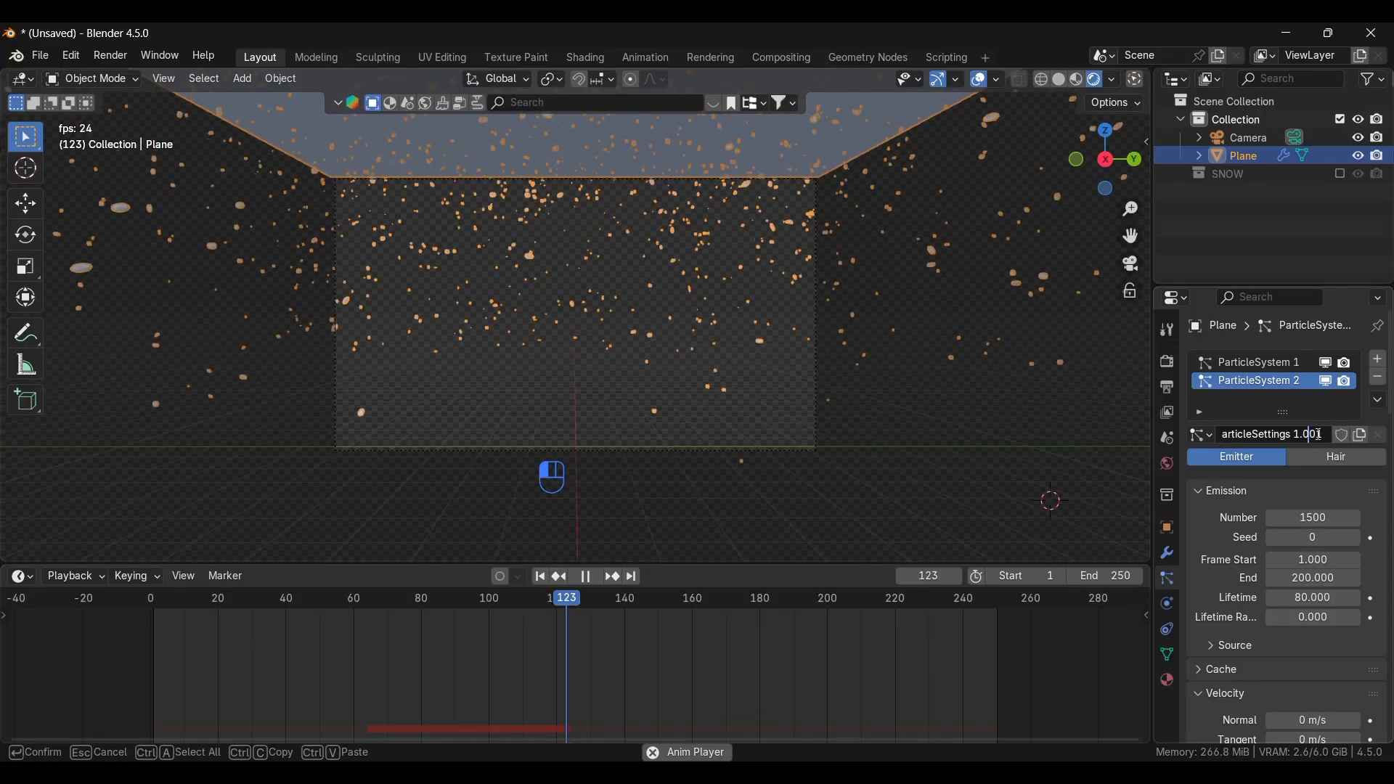
{"action": "double_click", "coordinate": [1322, 435]}
{"action": "key", "text": "BackSpace"}
{"action": "key", "text": "BackSpace"}
{"action": "key", "text": "BackSpace"}
{"action": "type", "text": "2"}
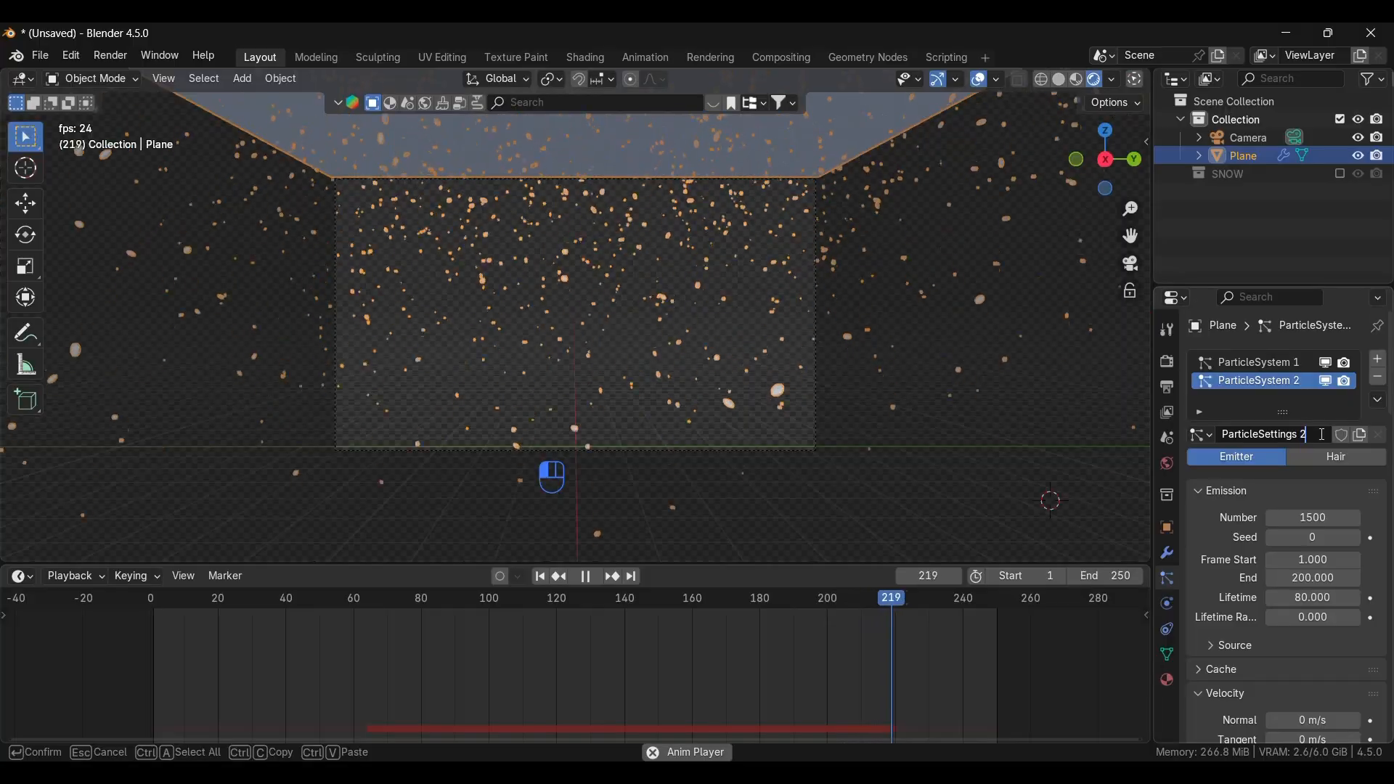
{"action": "key", "text": "Return"}
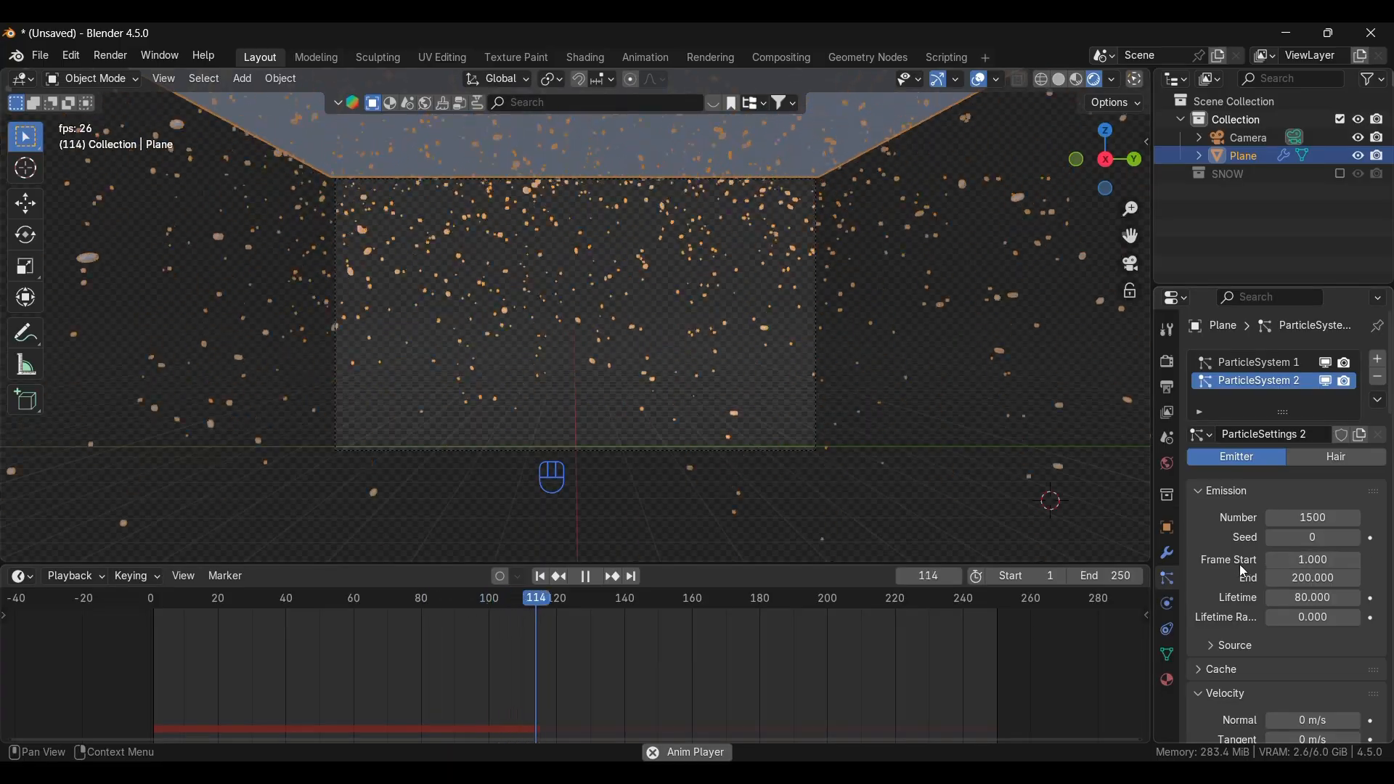
- Set the emission of ParticleSystem 2 to start at frame -250 and end at frame 1
{"action": "left_click", "coordinate": [1318, 560]}
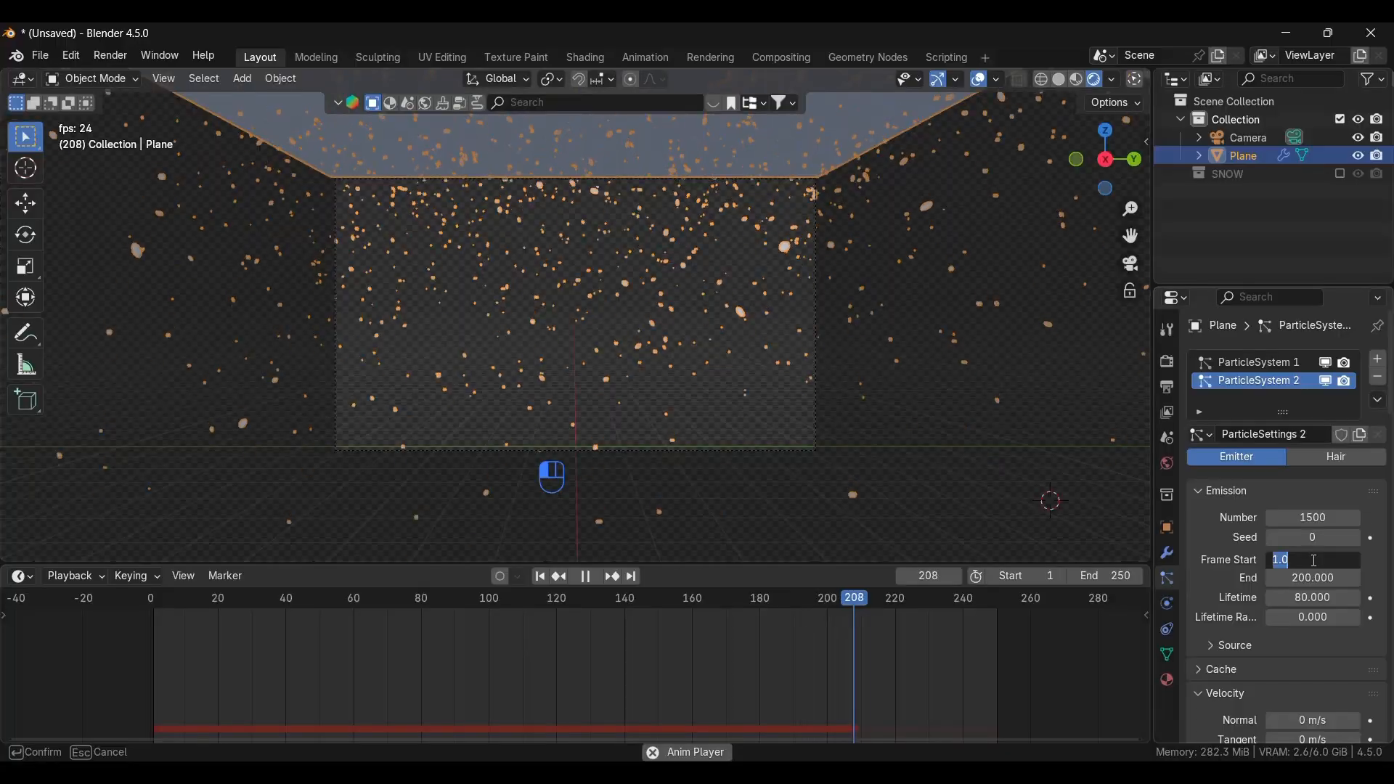
{"action": "key", "text": "BackSpace"}
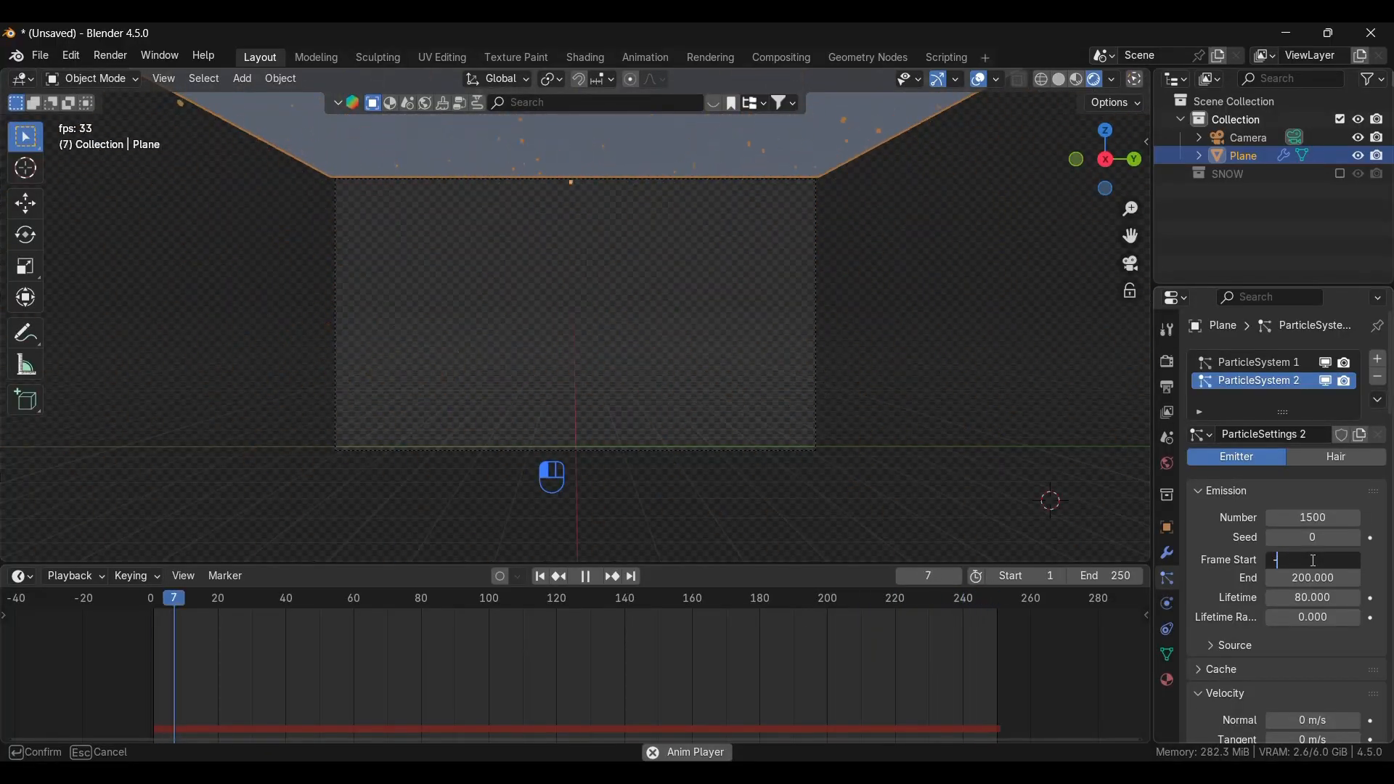
{"action": "key", "text": "Return"}
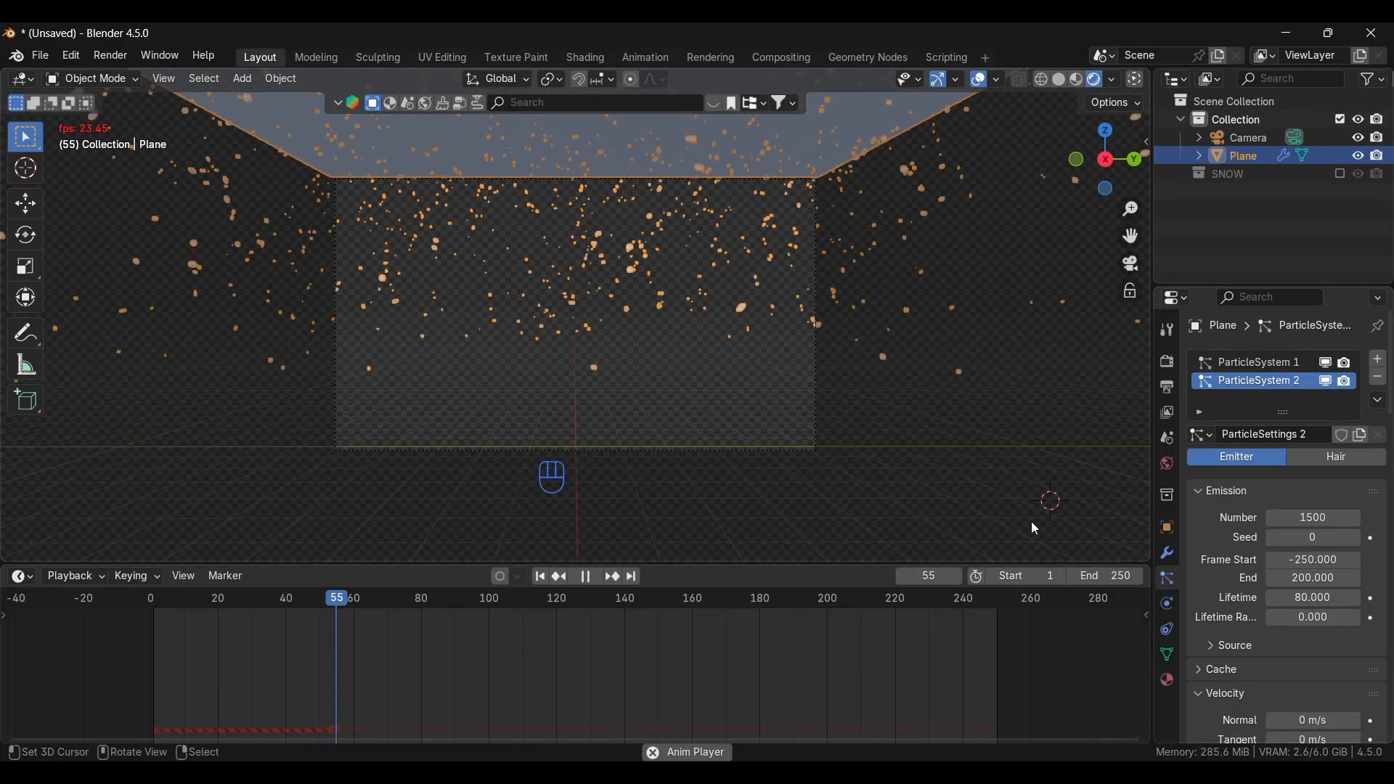
{"action": "left_click", "coordinate": [1306, 578]}
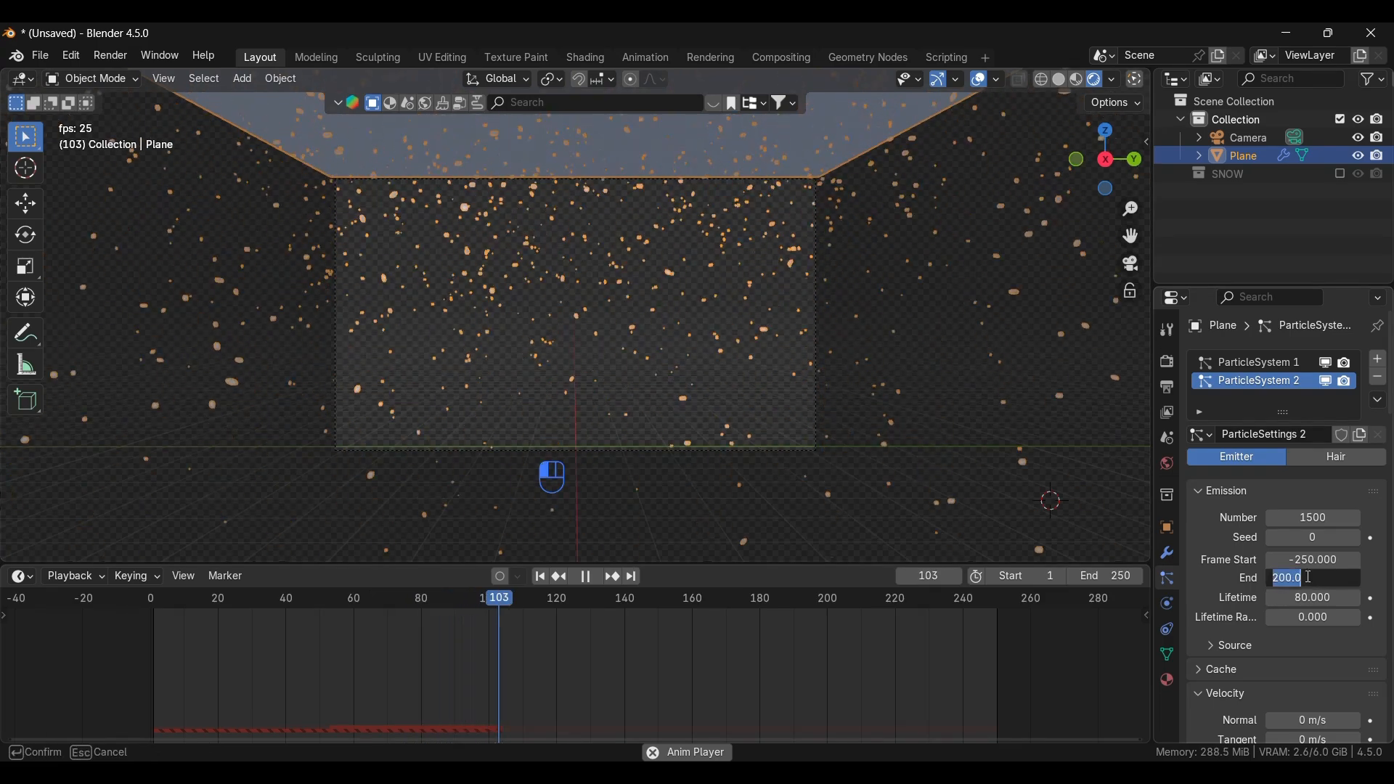
{"action": "type", "text": "1"}
{"action": "key", "text": "Return"}
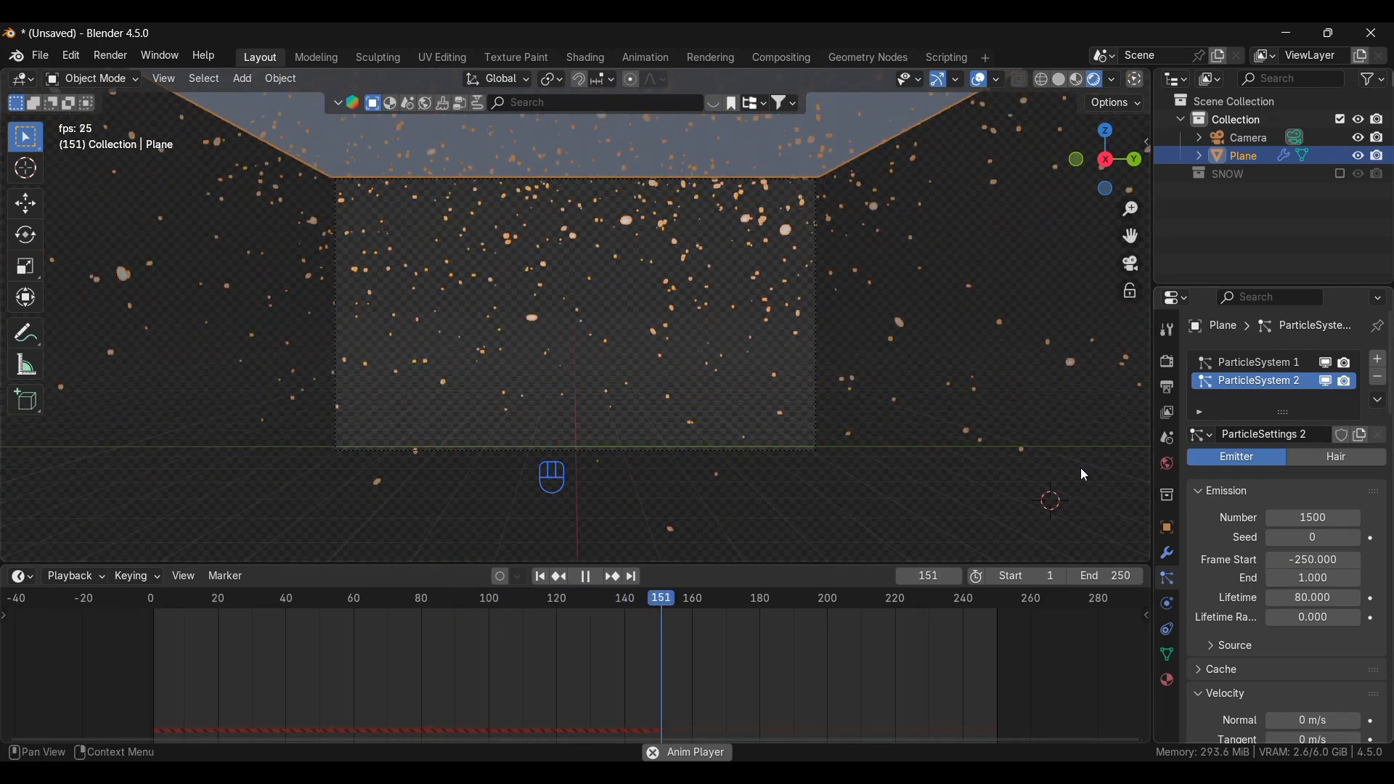
- Replay the animation from its first frame to check the snowfall from the start
{"action": "key", "text": "shift+Left"}
{"action": "key", "text": "space"}
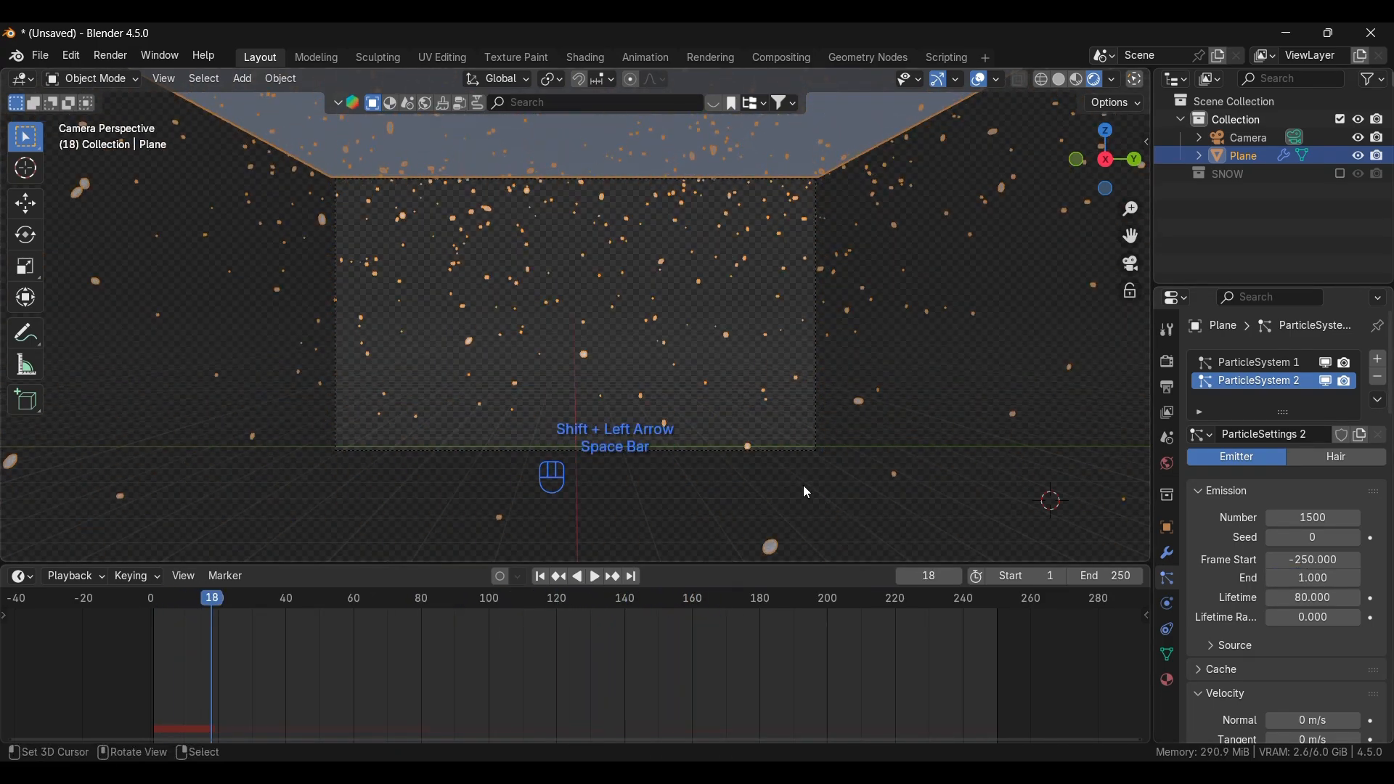
{"action": "key", "text": "shift+Left"}
{"action": "key", "text": "space"}
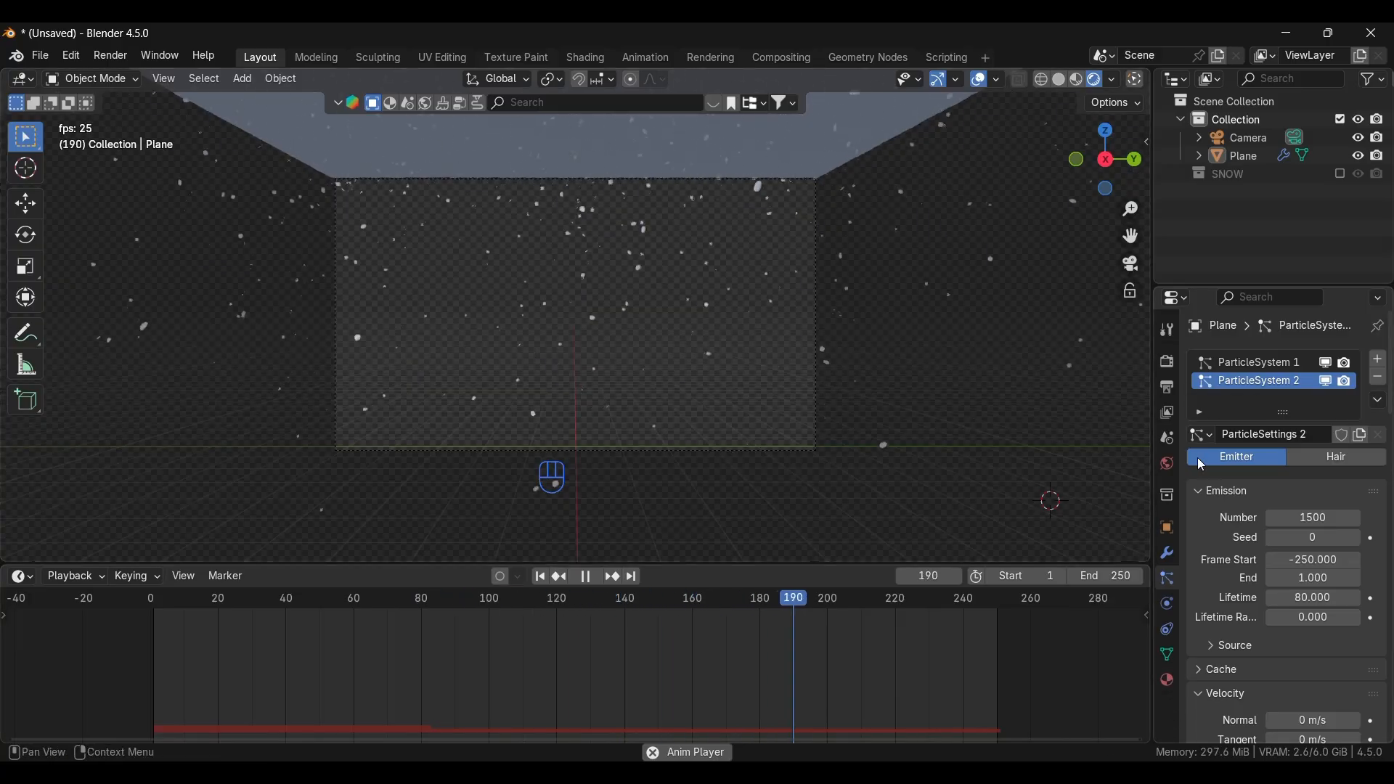
- Set the render engine to Cycles and the render device to GPU Compute
{"action": "left_click", "coordinate": [1168, 362]}
{"action": "left_click", "coordinate": [1299, 363]}
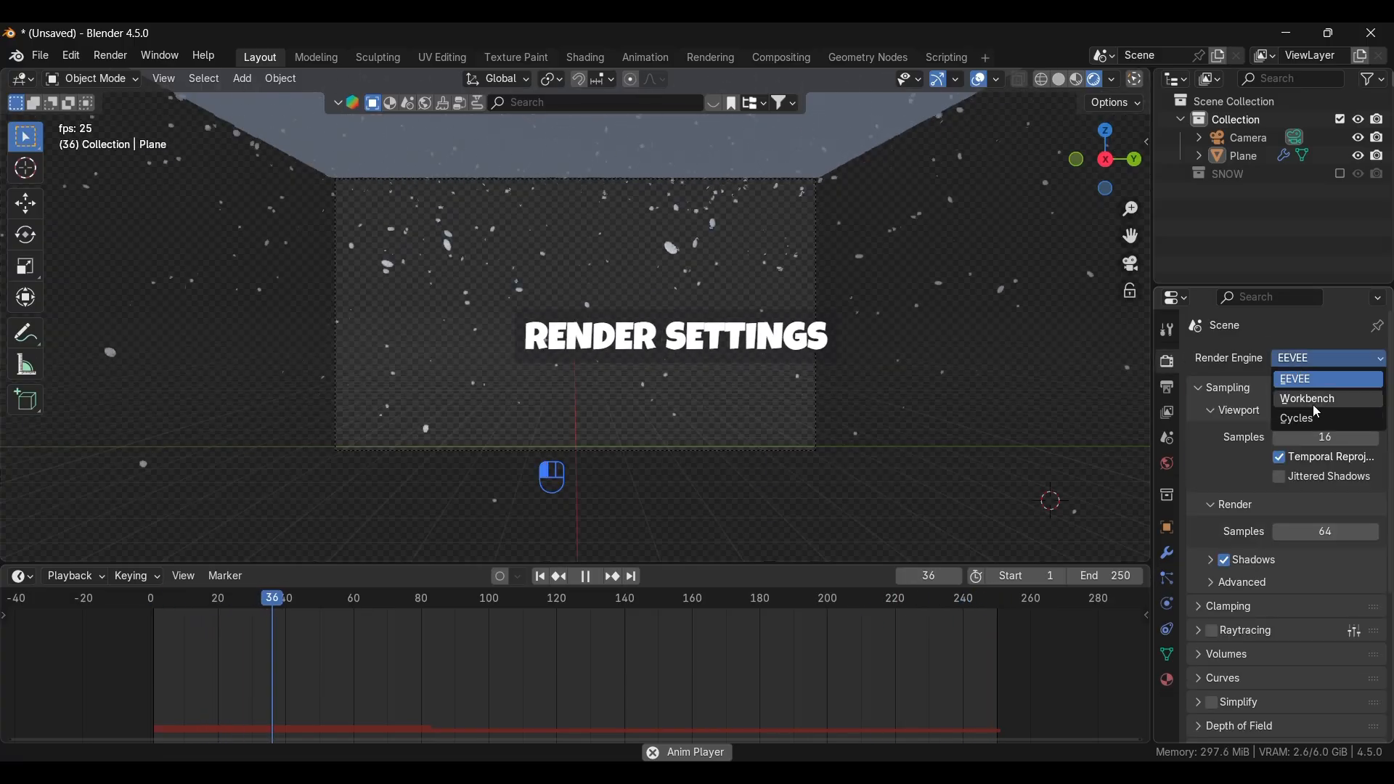
{"action": "left_click", "coordinate": [1310, 416]}
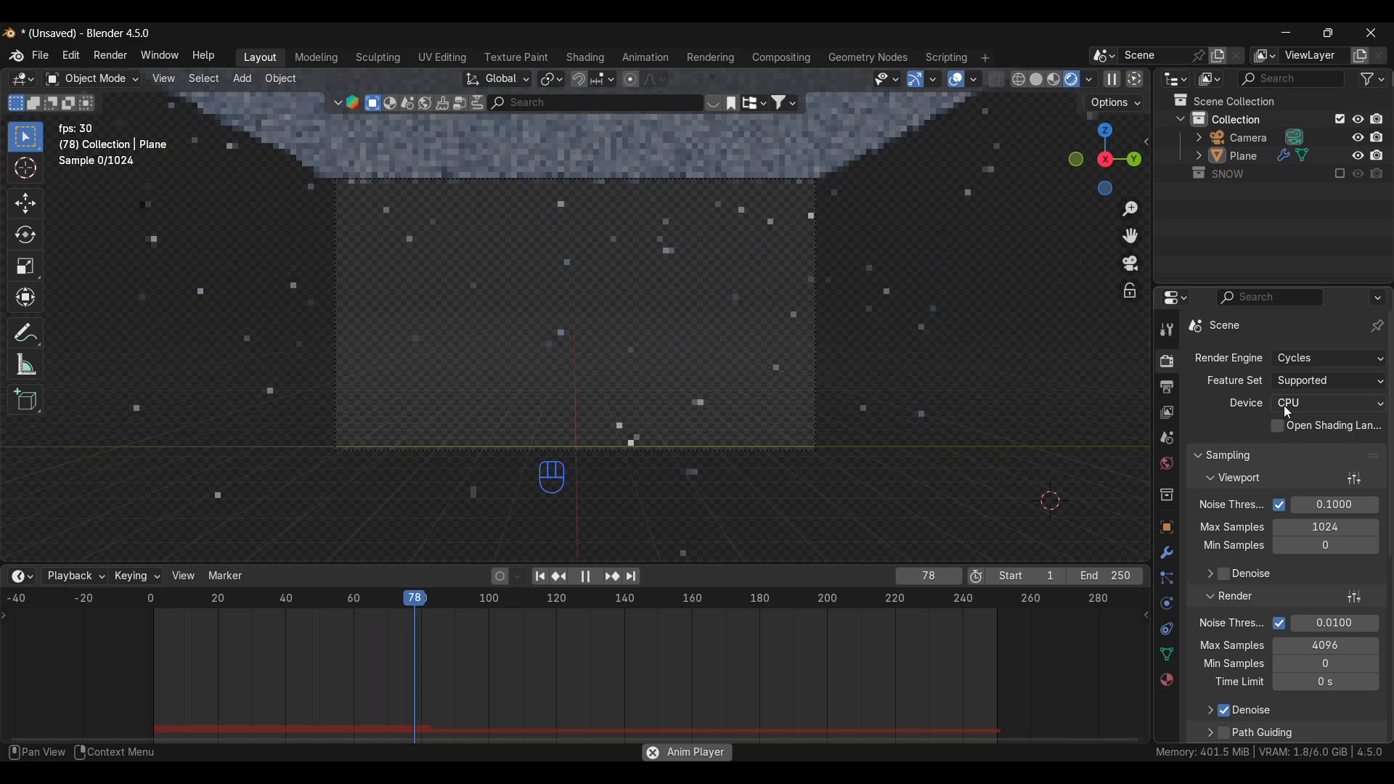
{"action": "left_click", "coordinate": [1292, 405]}
{"action": "left_click", "coordinate": [1305, 440]}
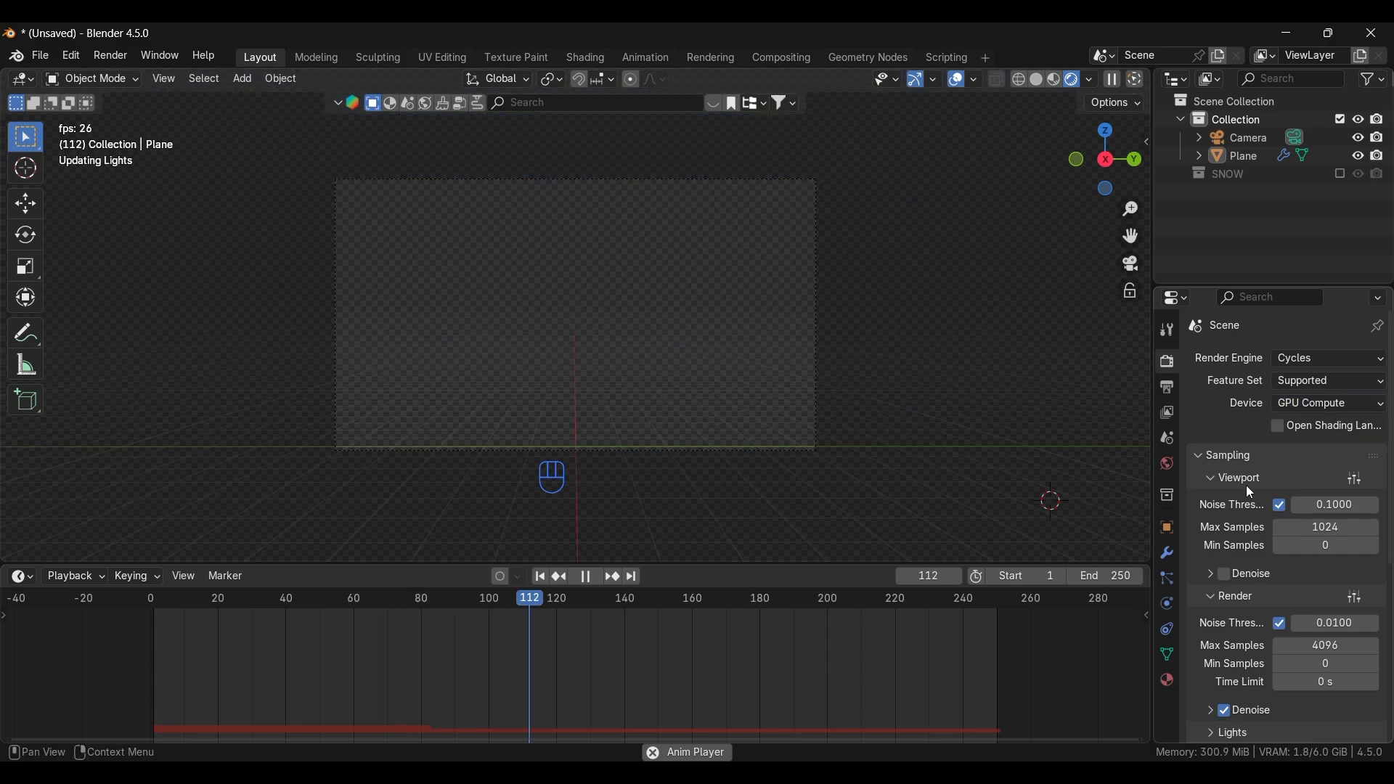
- Enable viewport denoising and motion blur in the Cycles render settings
{"action": "left_click", "coordinate": [1228, 575]}
{"action": "scroll", "coordinate": [1288, 566], "scroll_direction": "down", "scroll_amount": 1}
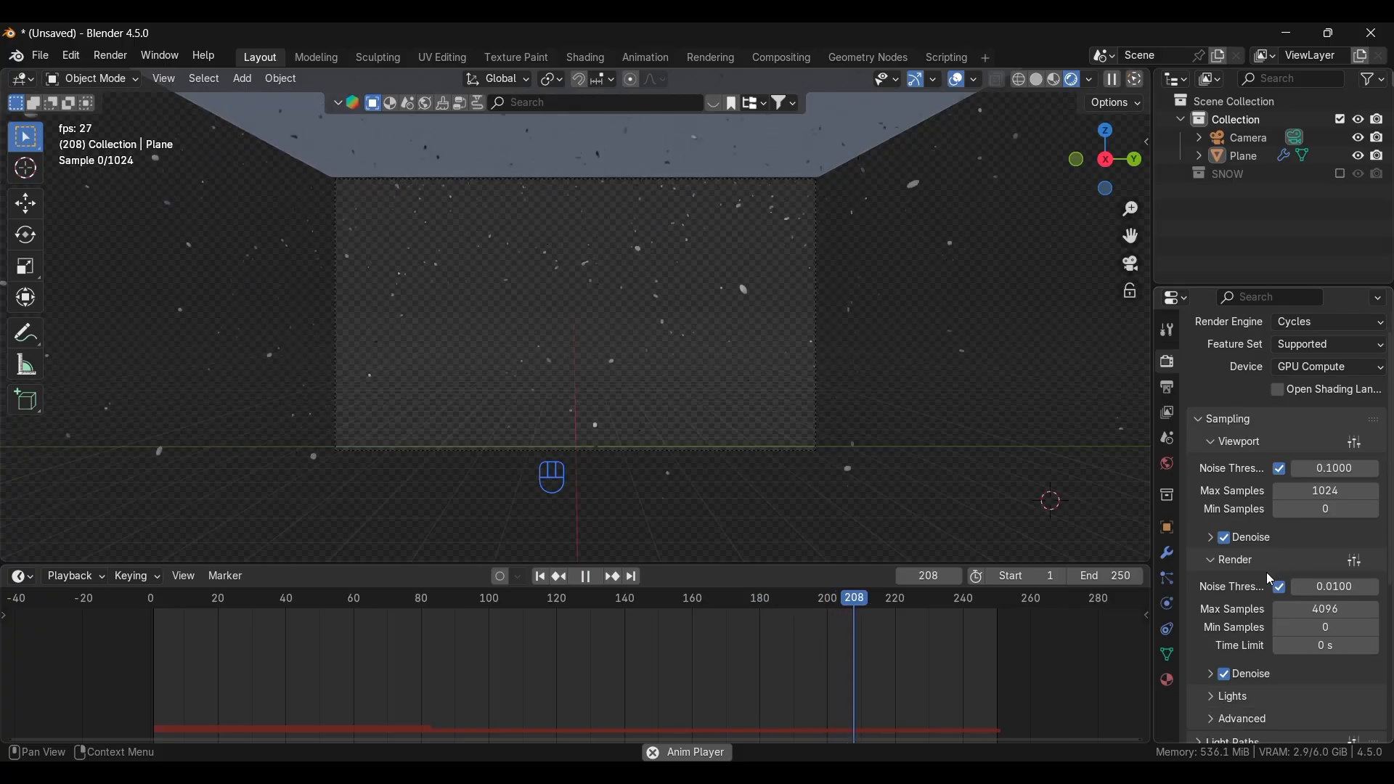
{"action": "scroll", "coordinate": [1274, 577], "scroll_direction": "down", "scroll_amount": 6}
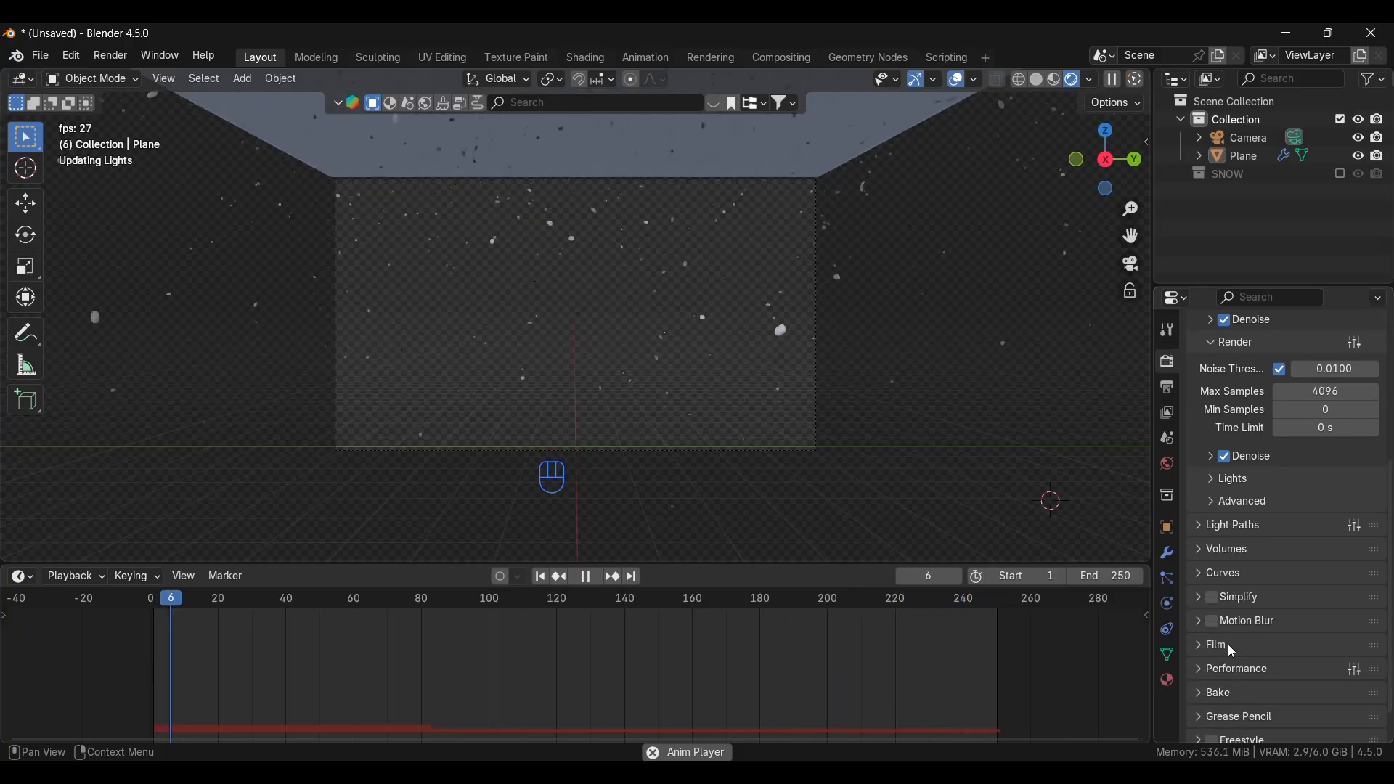
{"action": "left_click", "coordinate": [1211, 621]}
{"action": "scroll", "coordinate": [1224, 639], "scroll_direction": "down", "scroll_amount": 1}
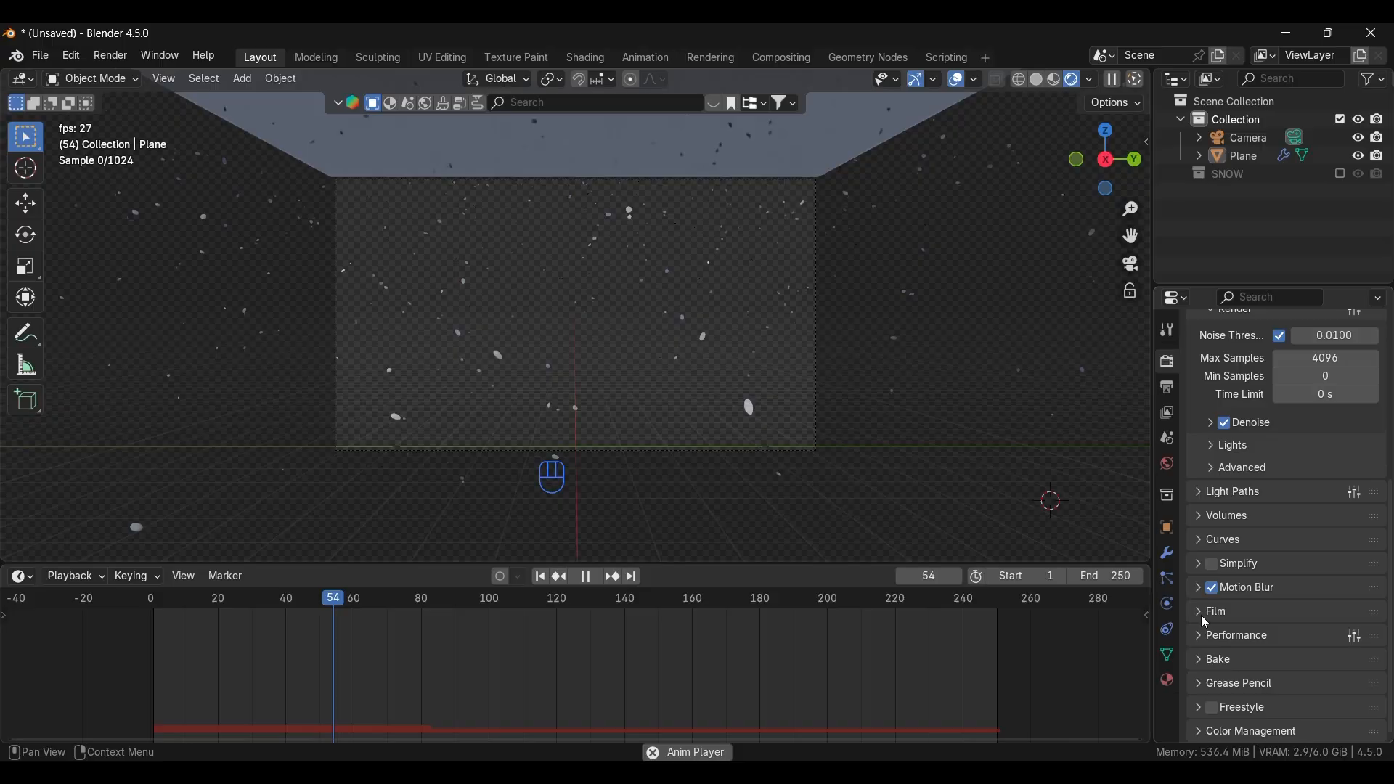
- In the render color management, set the view transform to Filmic and the look to Very High Contrast
{"action": "left_click", "coordinate": [1234, 735]}
{"action": "scroll", "coordinate": [1238, 726], "scroll_direction": "down", "scroll_amount": 5}
{"action": "left_click", "coordinate": [1295, 605]}
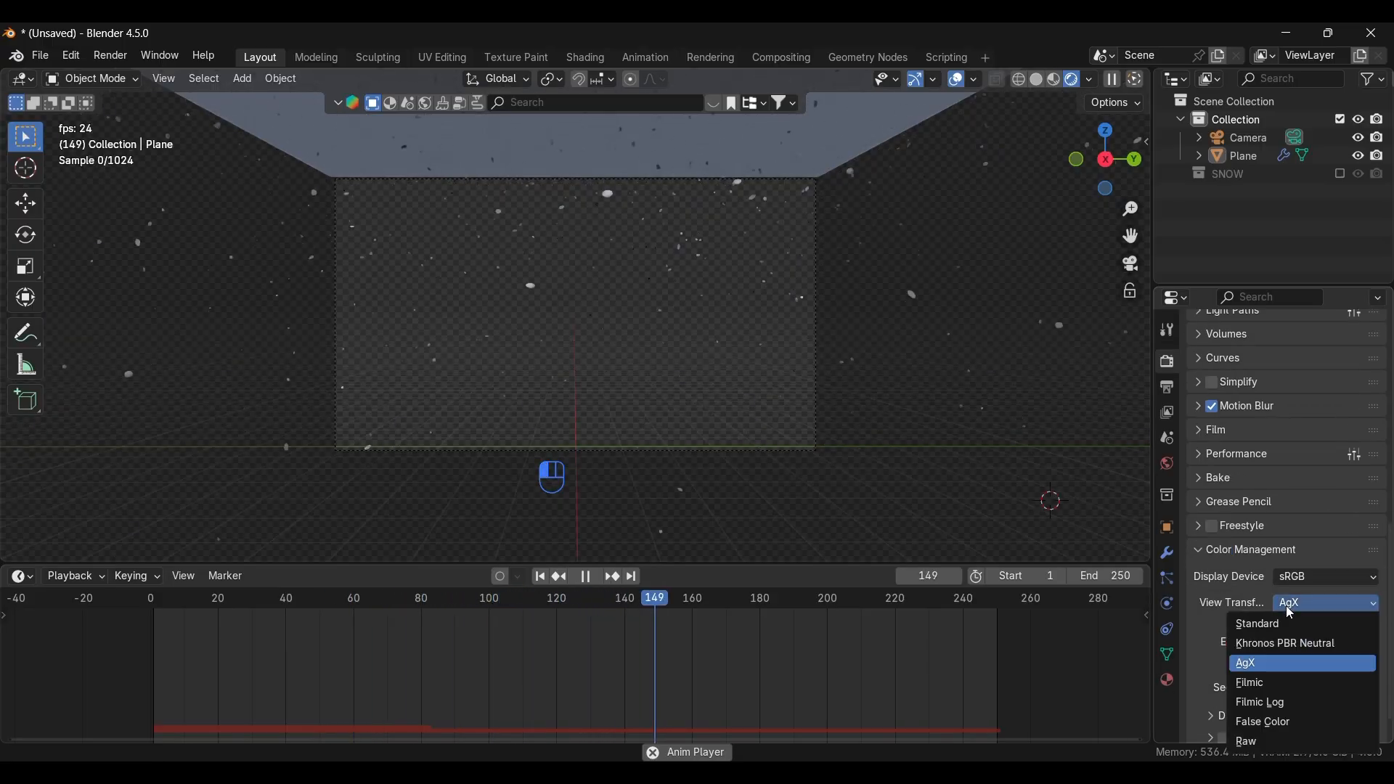
{"action": "left_click", "coordinate": [1292, 683]}
{"action": "left_click", "coordinate": [1294, 623]}
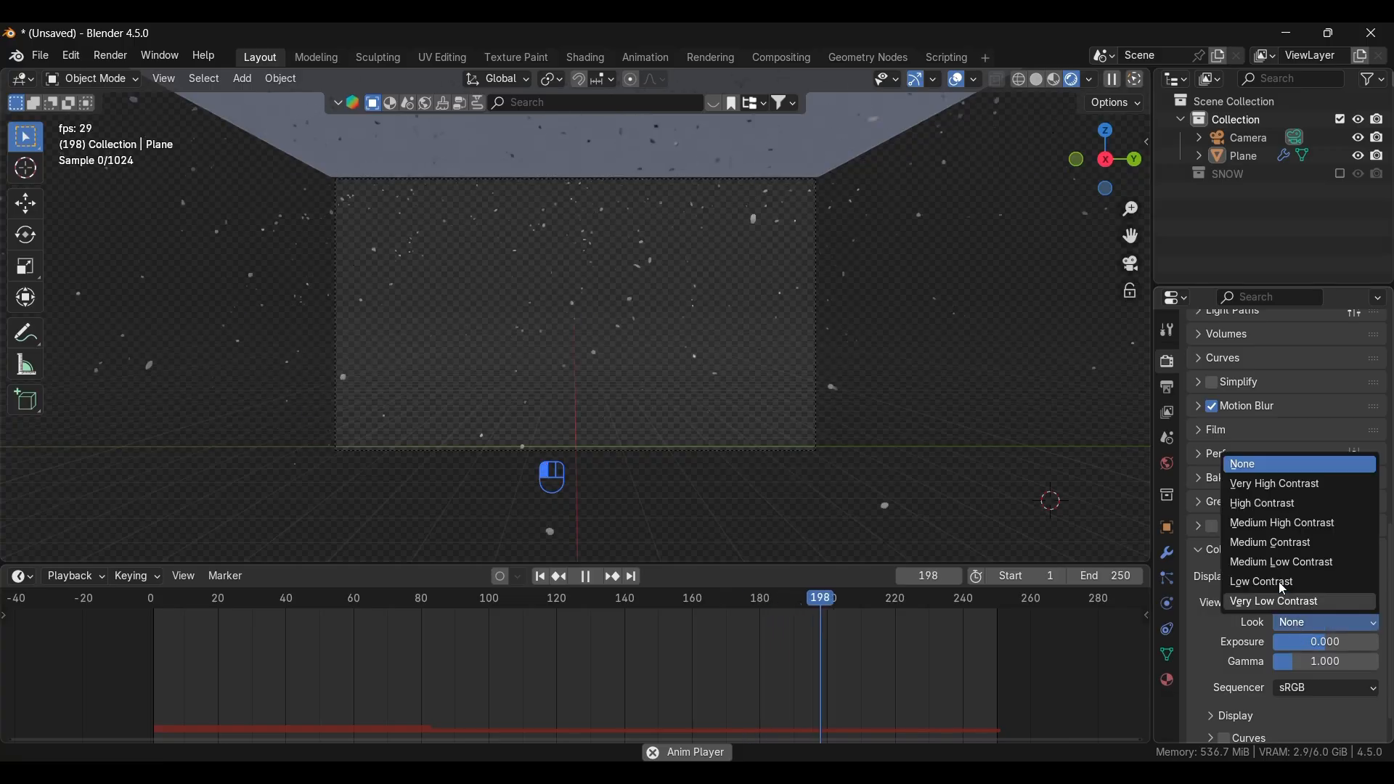
{"action": "left_click", "coordinate": [1276, 484]}
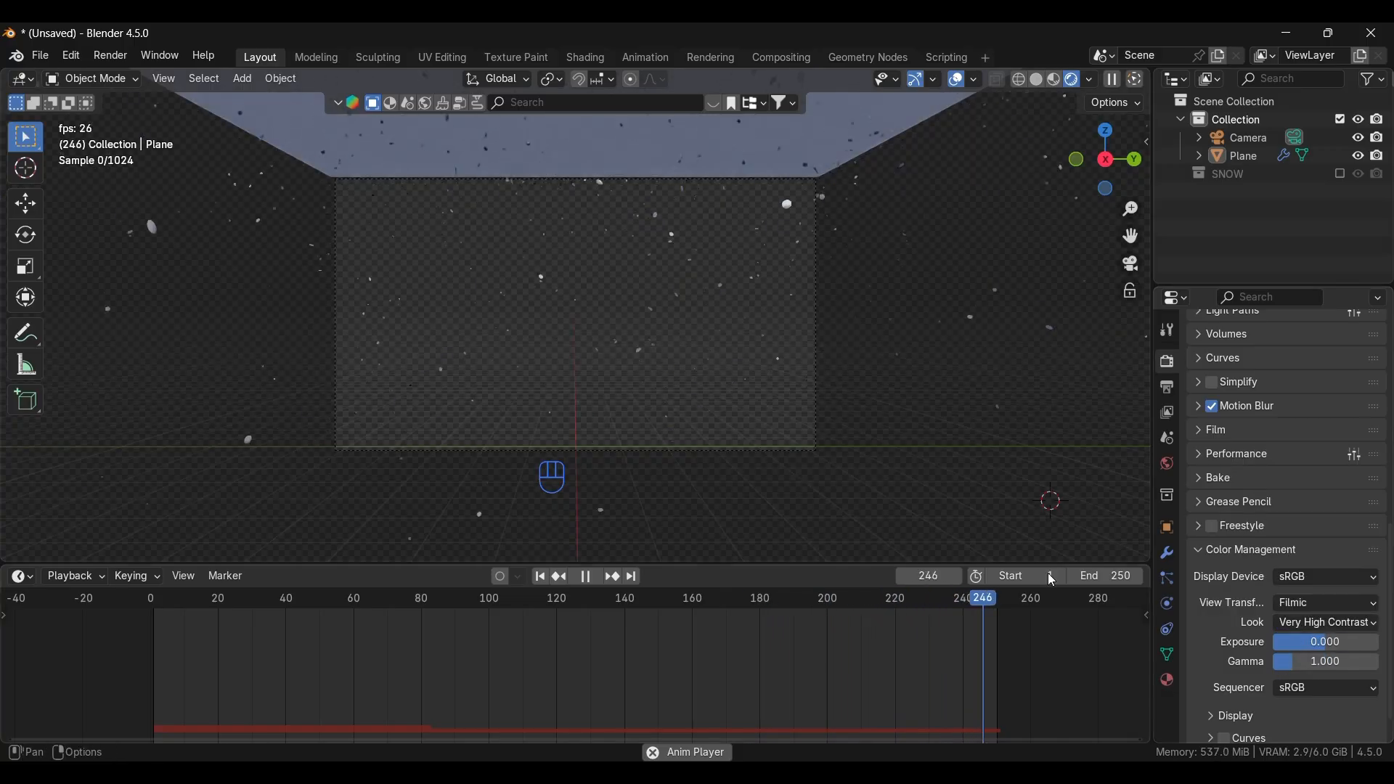
- Stop the animation playback and return to the first frame
{"action": "key", "text": "space"}
{"action": "key", "text": "shift+Left"}
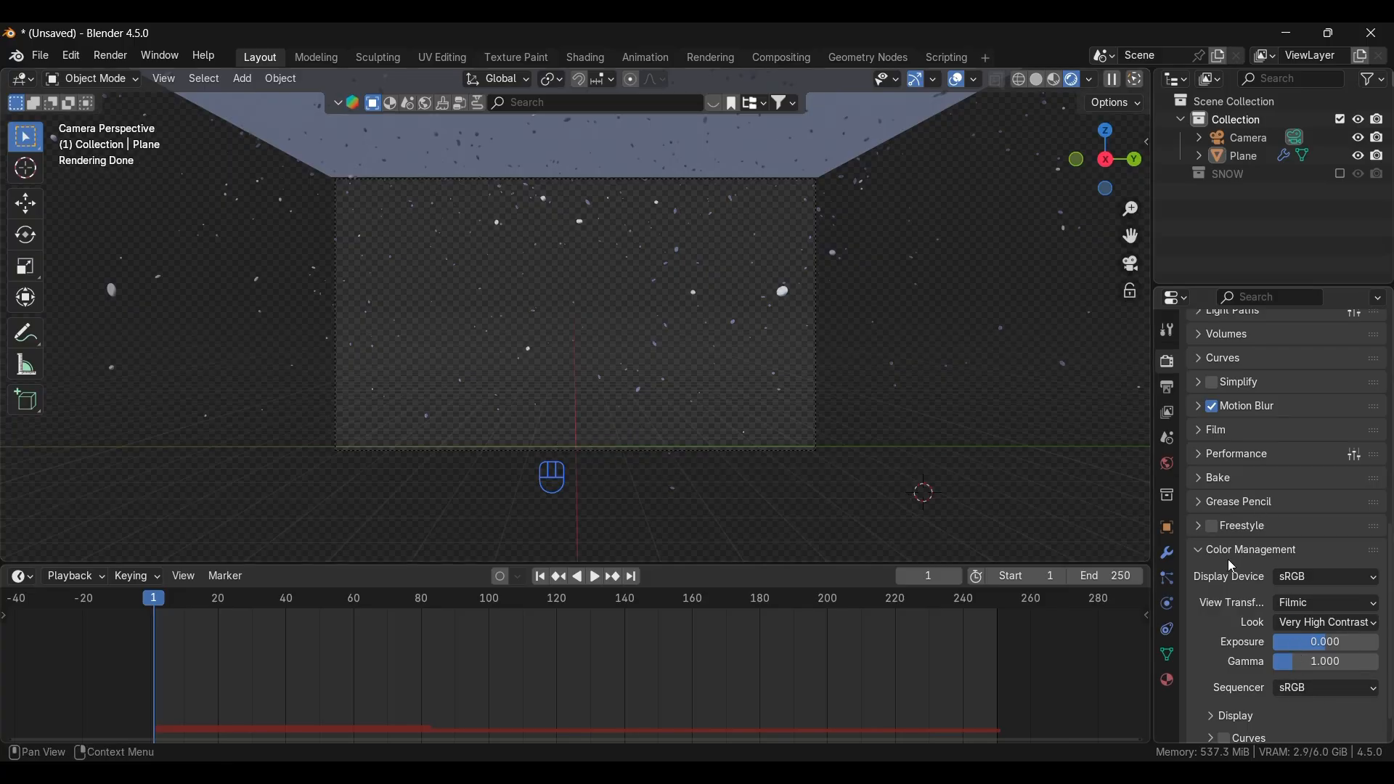
{"action": "scroll", "coordinate": [1236, 562], "scroll_direction": "up", "scroll_amount": 3}
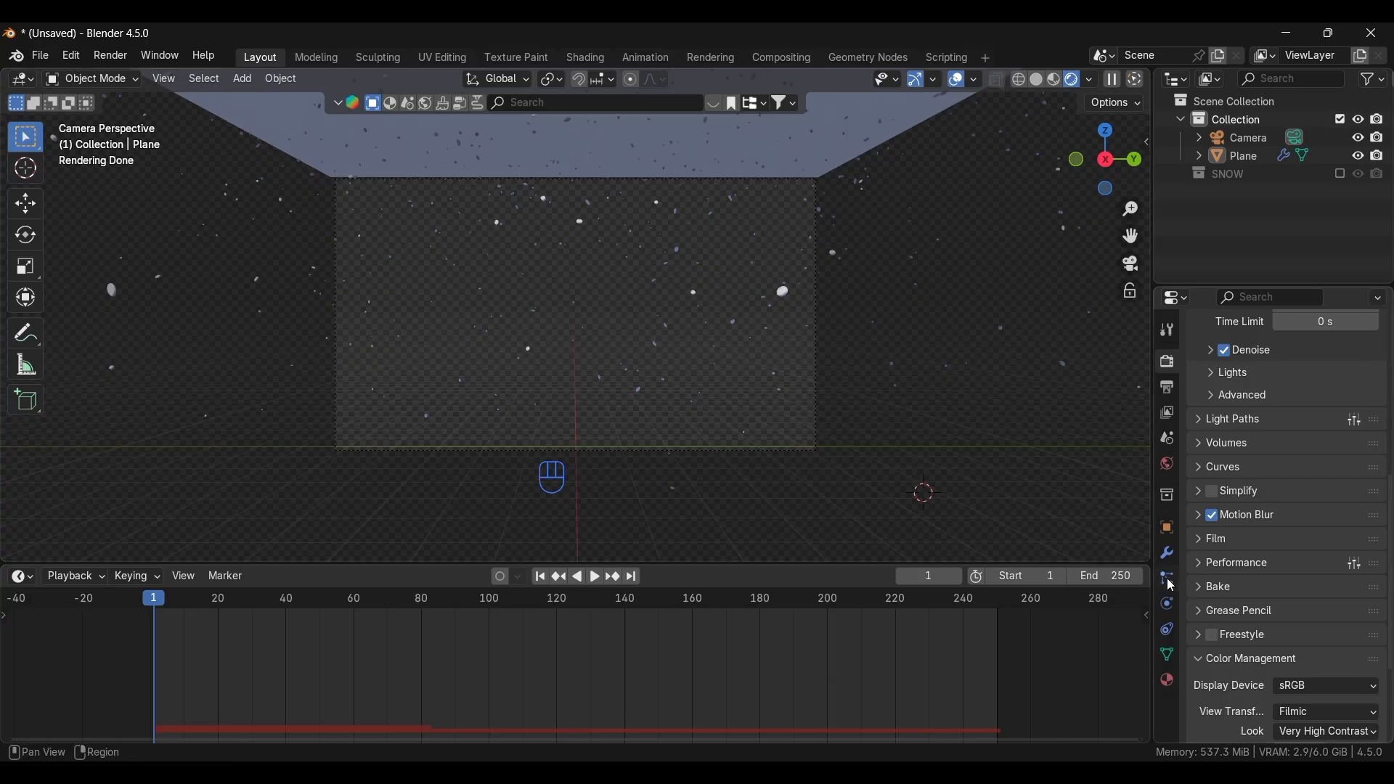
- Bake the particle cache of ParticleSystem 1 on the plane
{"action": "left_click", "coordinate": [841, 118]}
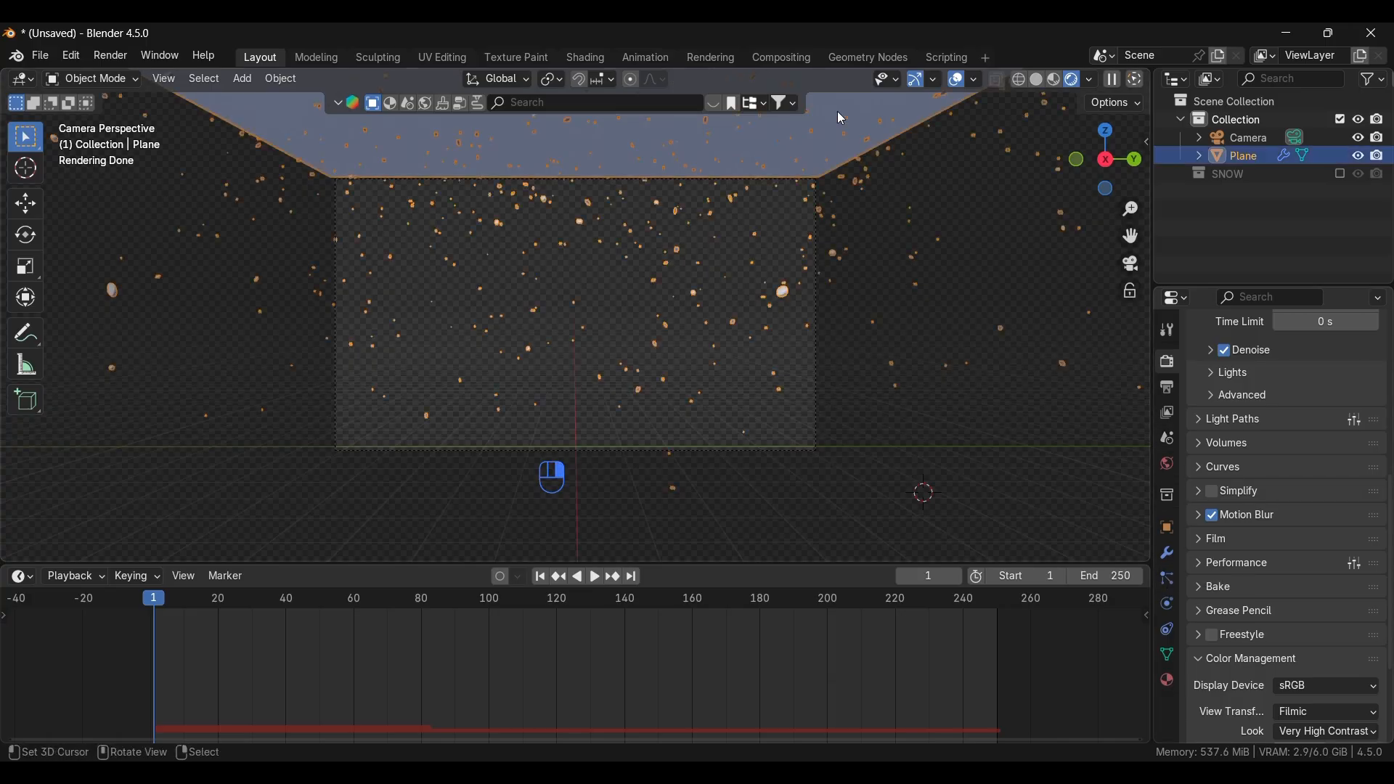
{"action": "left_click", "coordinate": [1174, 581]}
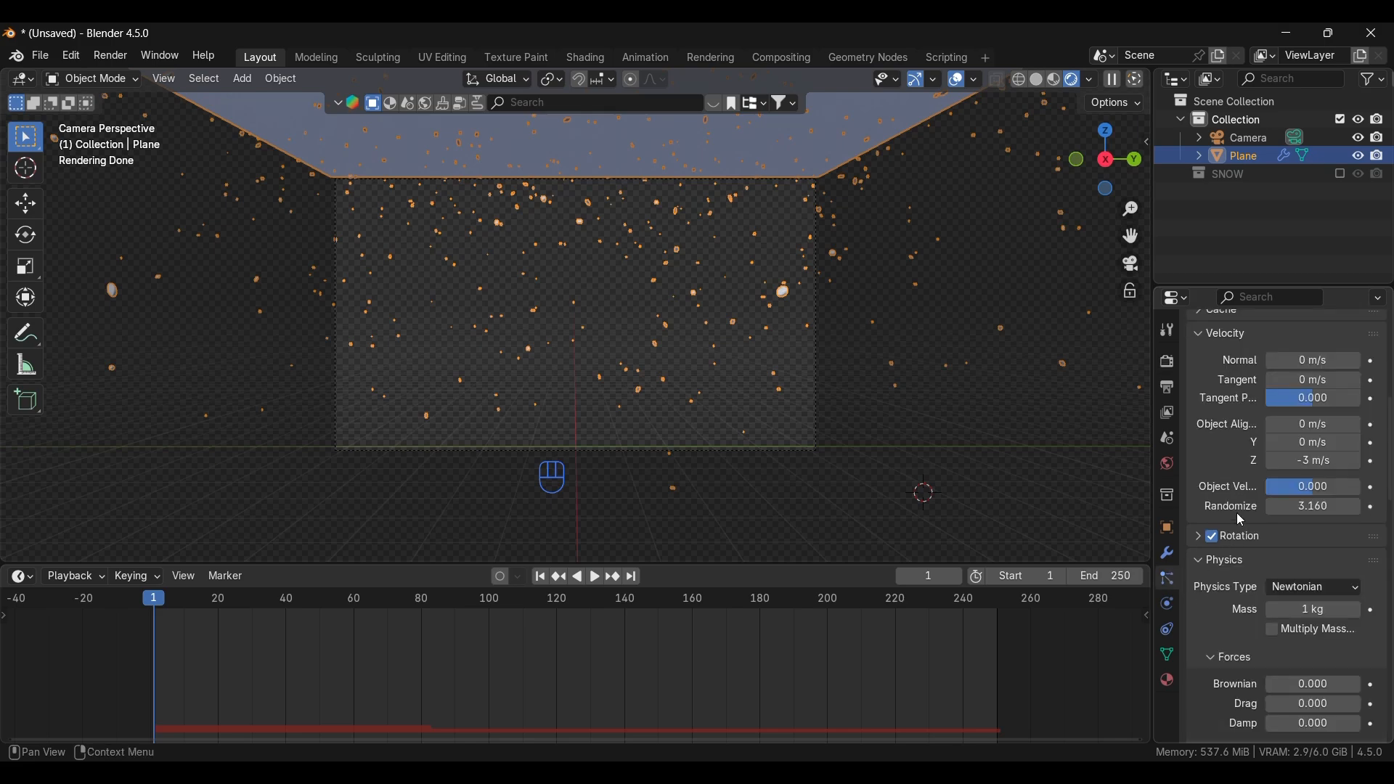
{"action": "scroll", "coordinate": [1241, 521], "scroll_direction": "up", "scroll_amount": 10}
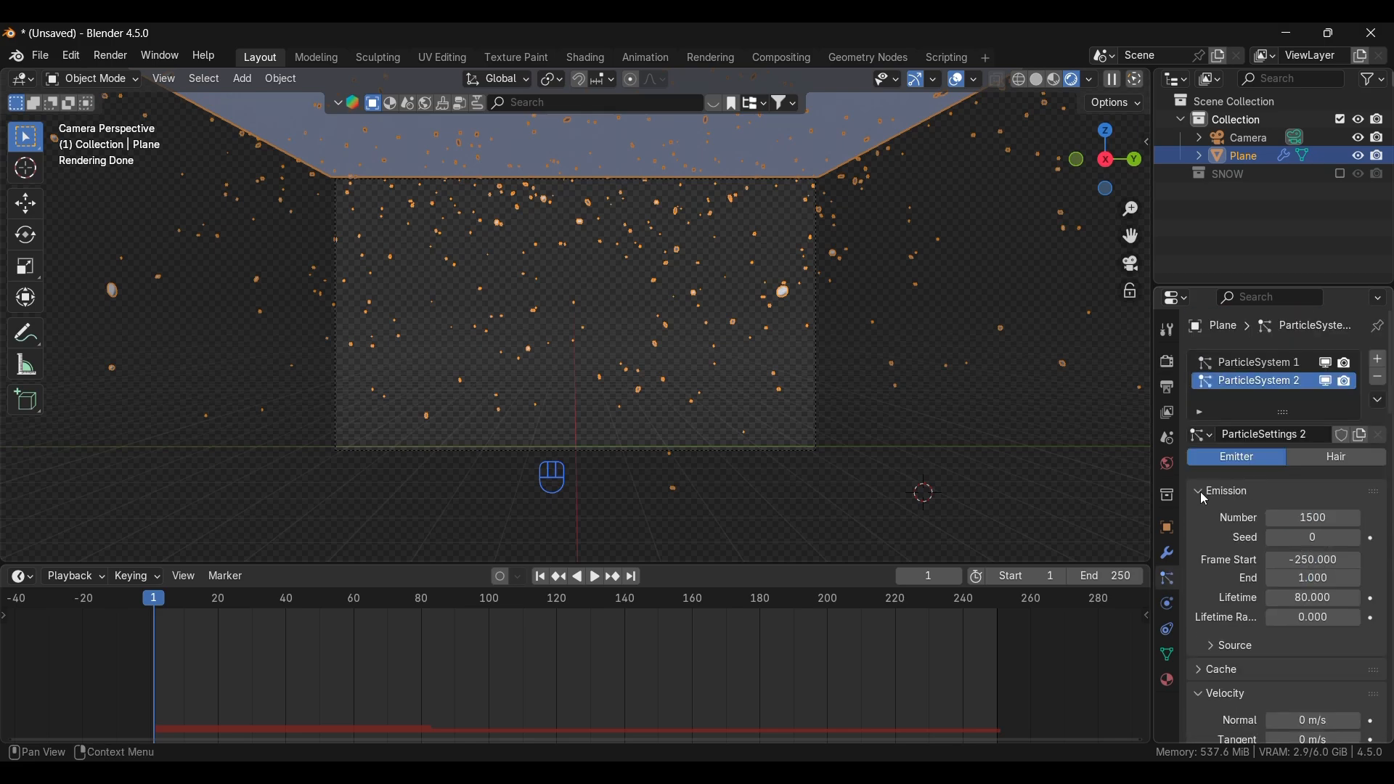
{"action": "left_click", "coordinate": [1205, 496]}
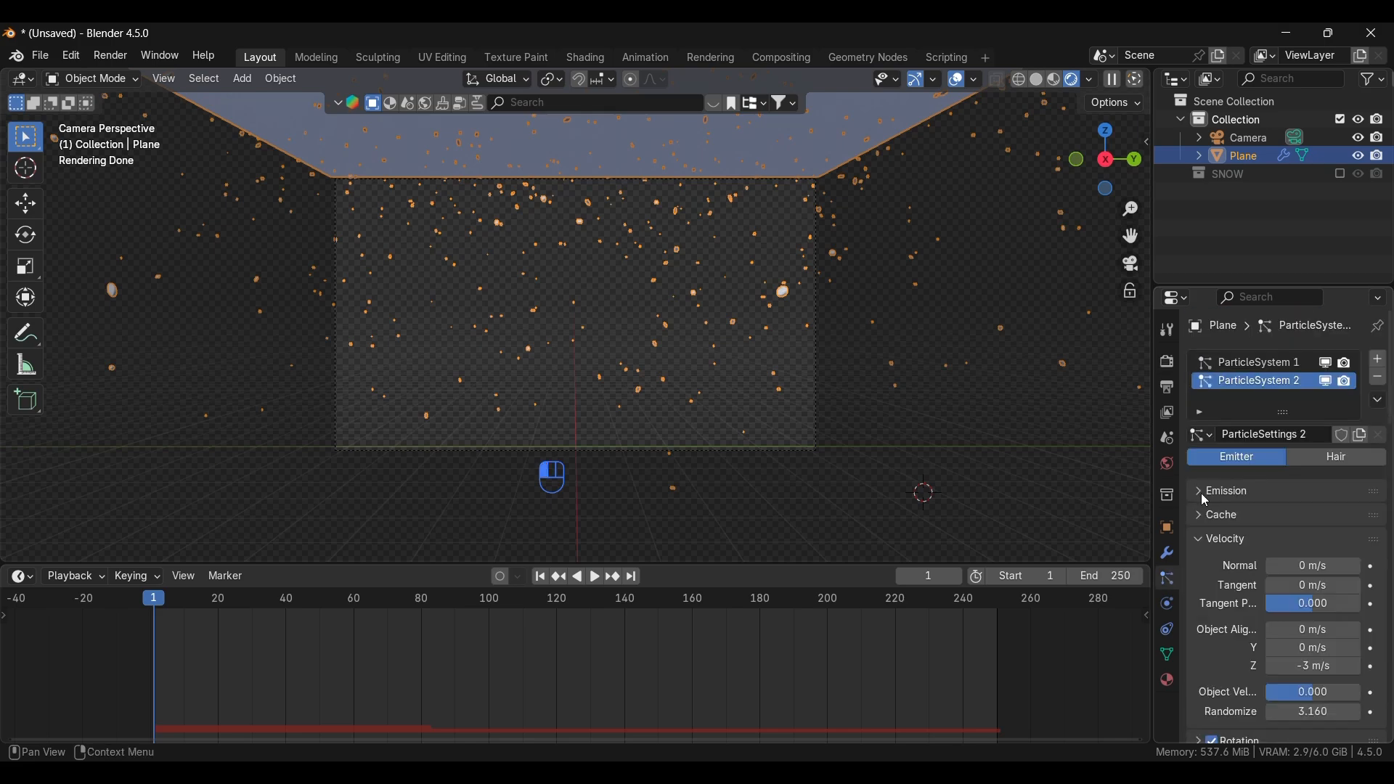
{"action": "left_click", "coordinate": [1208, 541]}
{"action": "left_click", "coordinate": [1248, 365]}
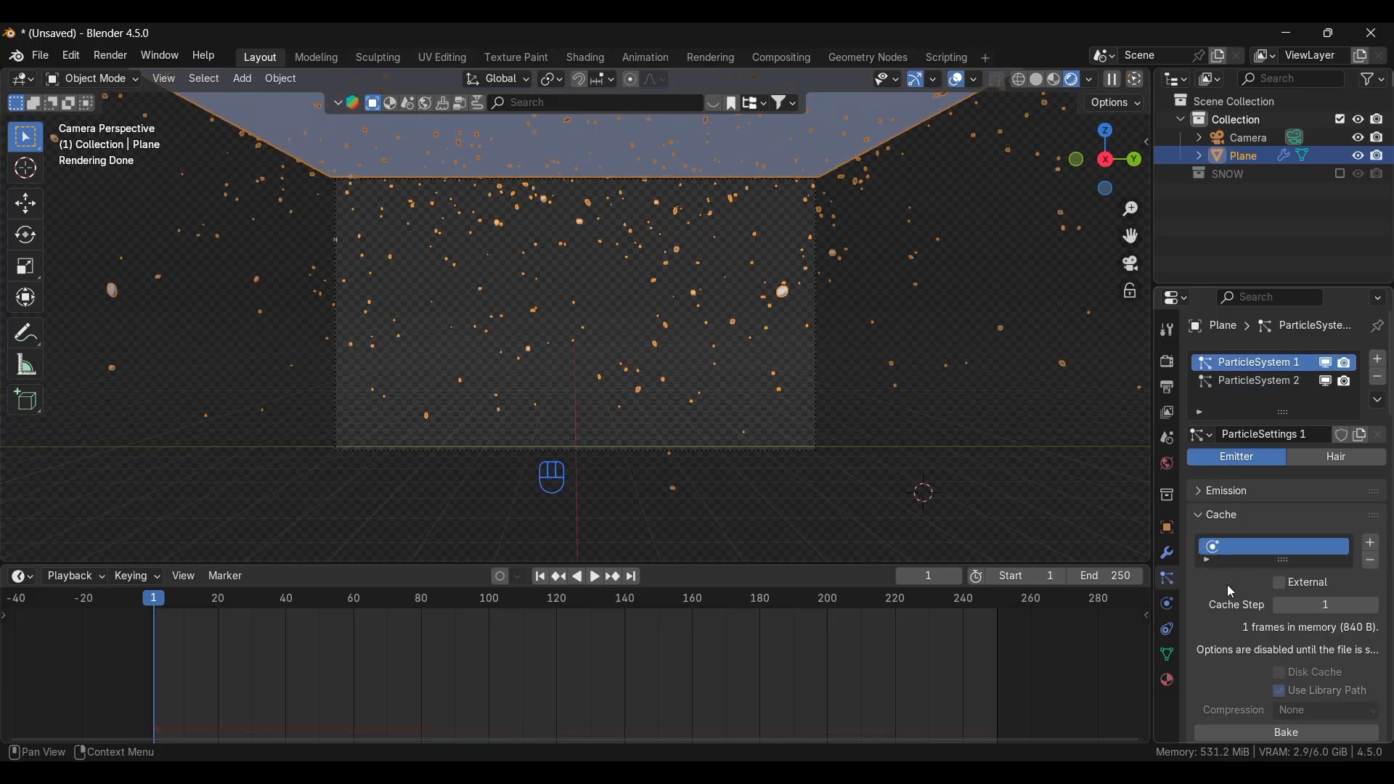
{"action": "scroll", "coordinate": [1278, 551], "scroll_direction": "down", "scroll_amount": 5}
{"action": "left_click", "coordinate": [1285, 557]}
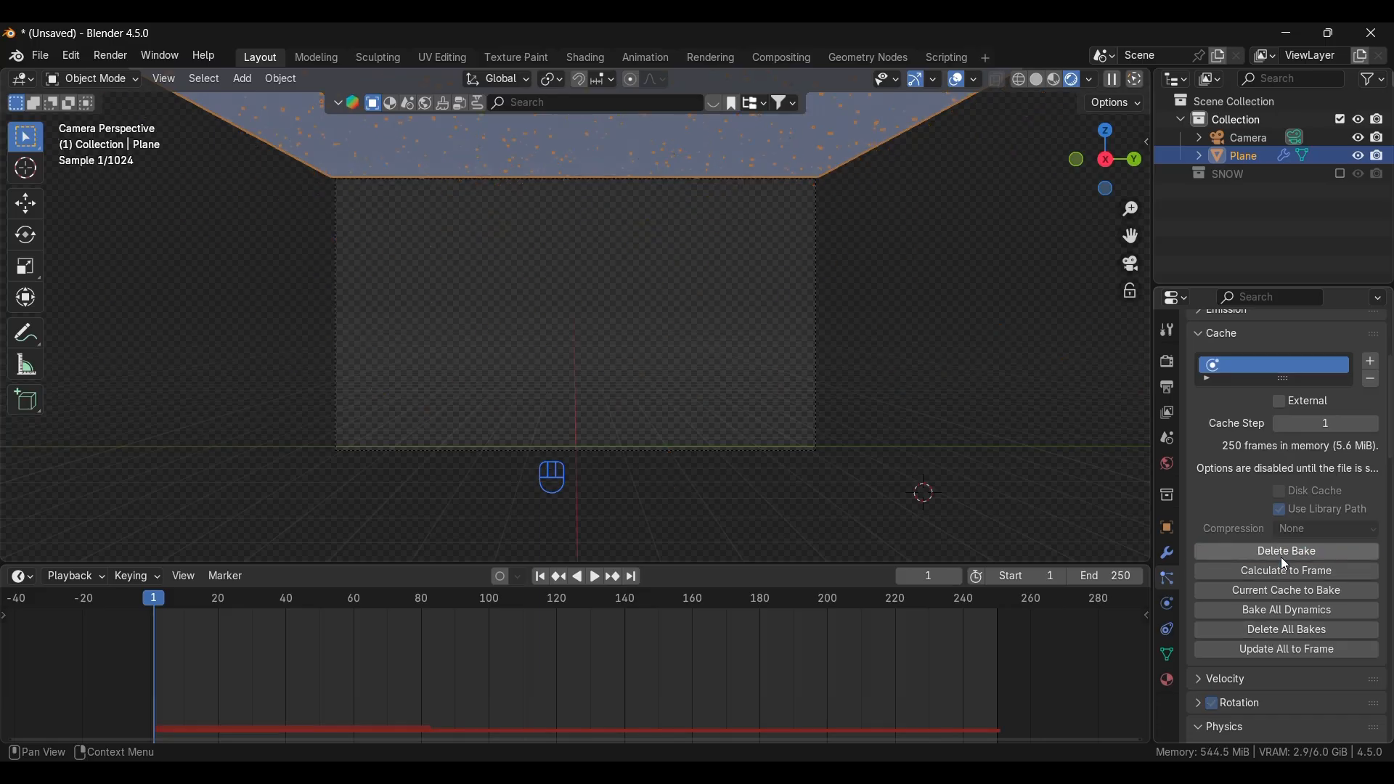
{"action": "left_click", "coordinate": [1017, 343]}
- Bake the particle cache of ParticleSystem 2 on the same plane
{"action": "scroll", "coordinate": [1197, 503], "scroll_direction": "up", "scroll_amount": 5}
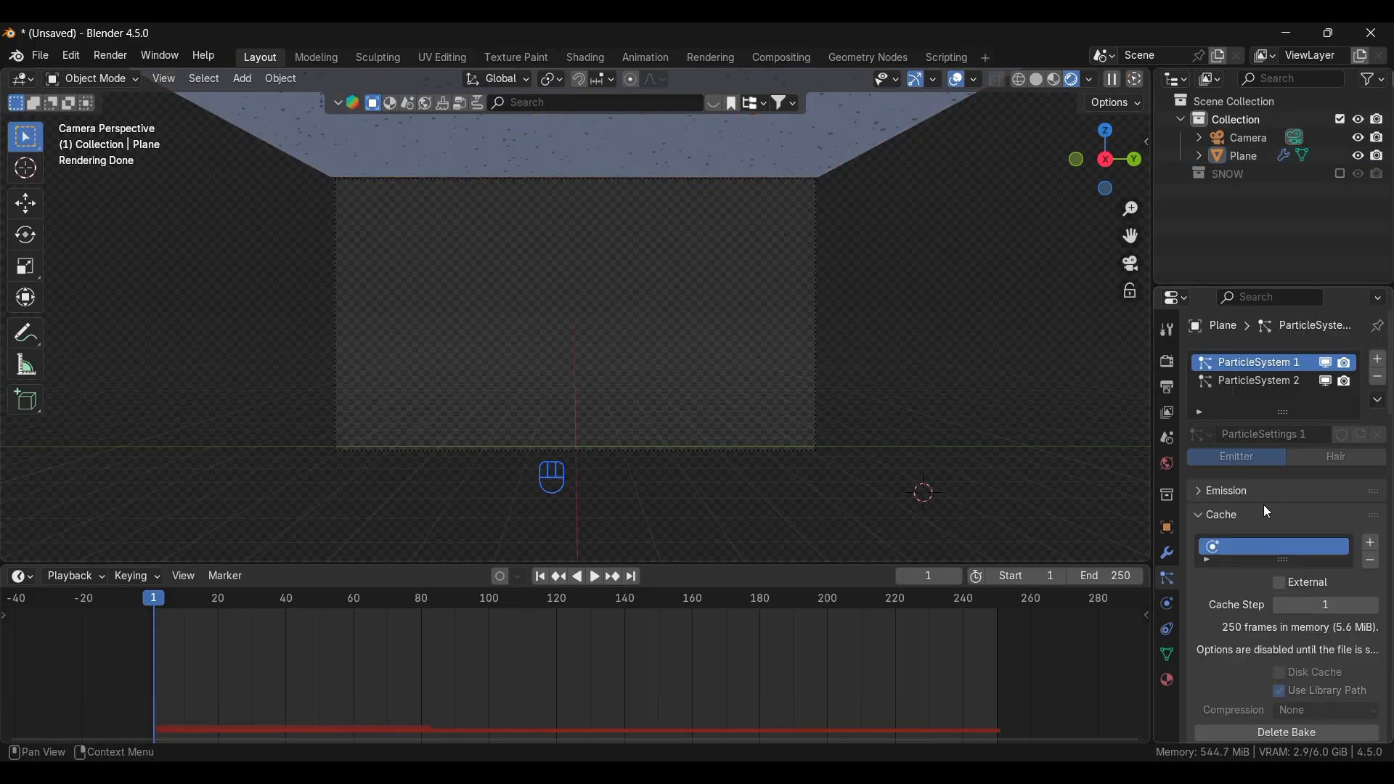
{"action": "left_click", "coordinate": [1221, 386]}
{"action": "scroll", "coordinate": [1262, 545], "scroll_direction": "down", "scroll_amount": 2}
{"action": "scroll", "coordinate": [1262, 545], "scroll_direction": "down", "scroll_amount": 1}
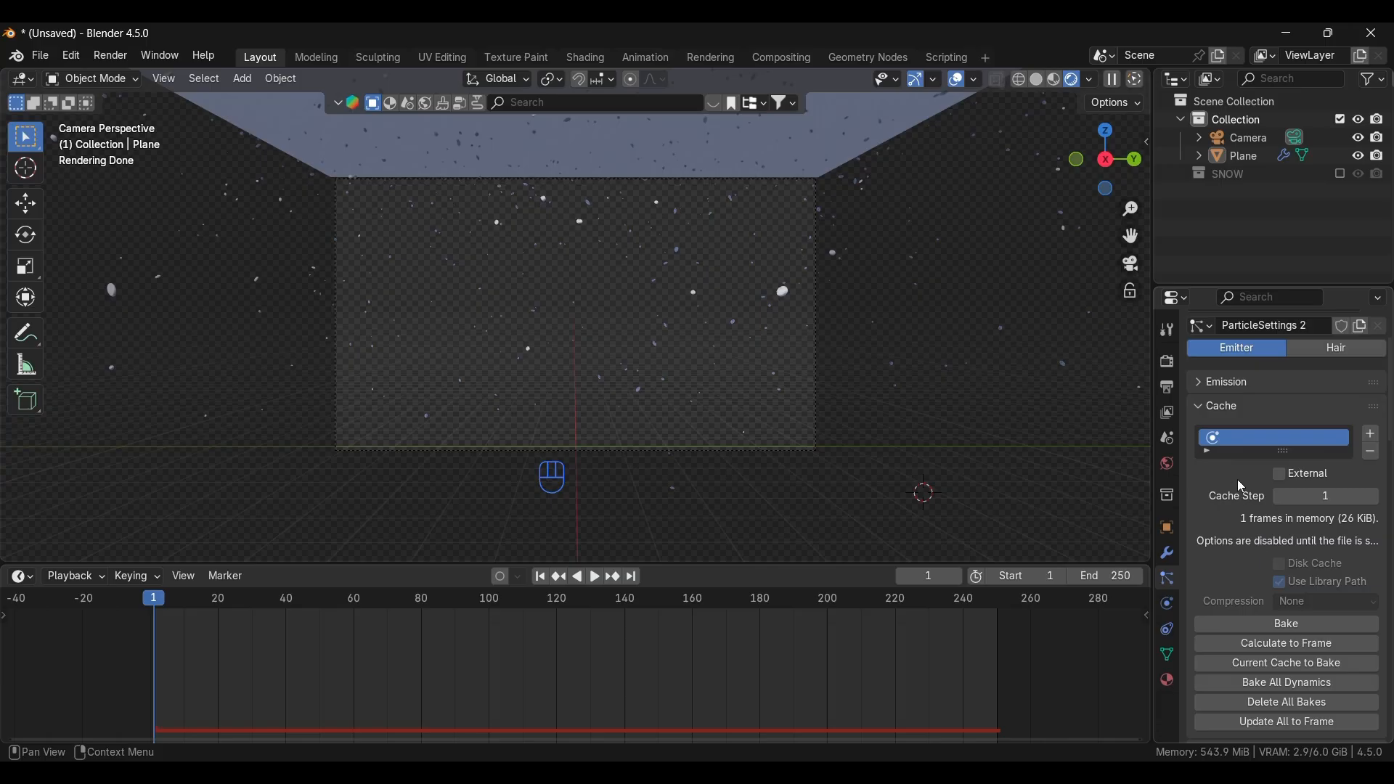
{"action": "left_click", "coordinate": [1243, 625]}
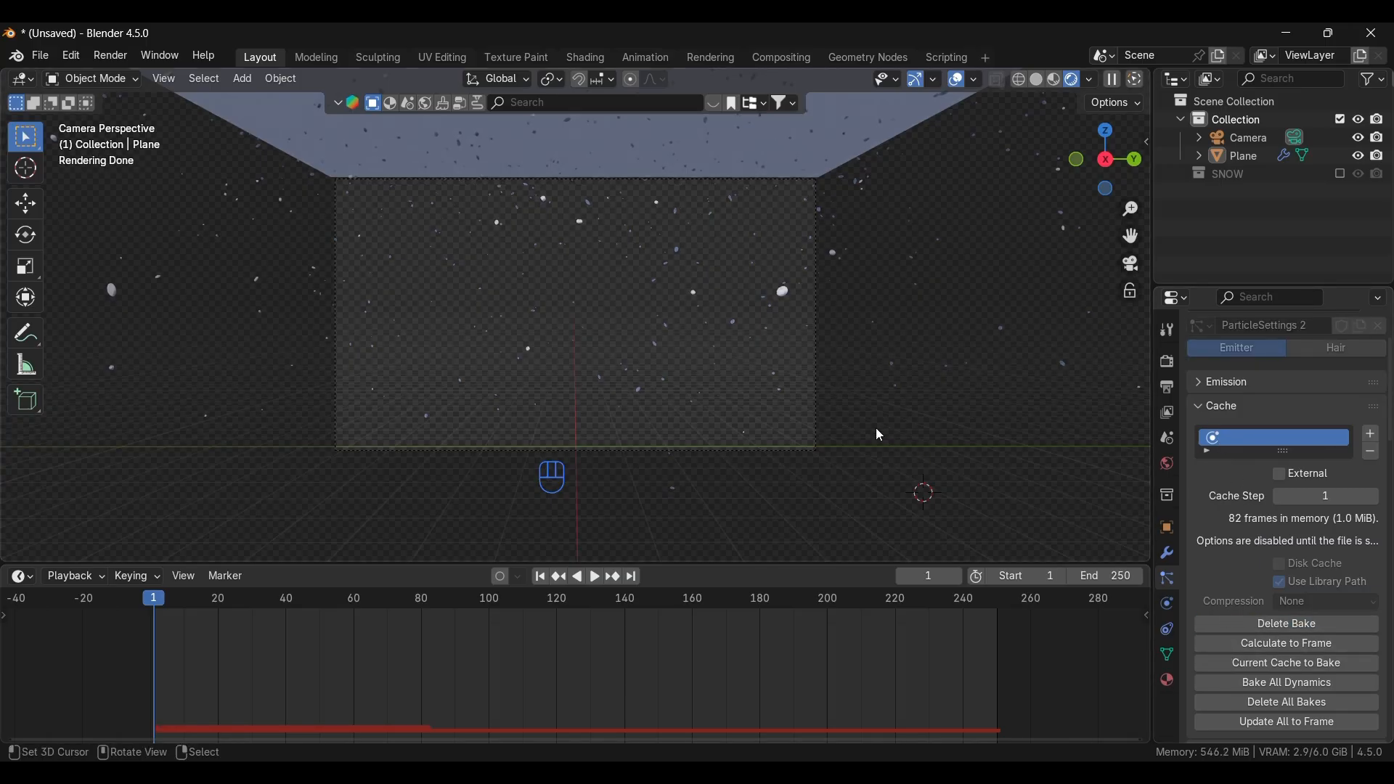
- Set the Cycles maximum samples to 32 for the viewport and 45 for the final render
{"action": "left_click", "coordinate": [1166, 362]}
{"action": "scroll", "coordinate": [1238, 648], "scroll_direction": "down", "scroll_amount": 3}
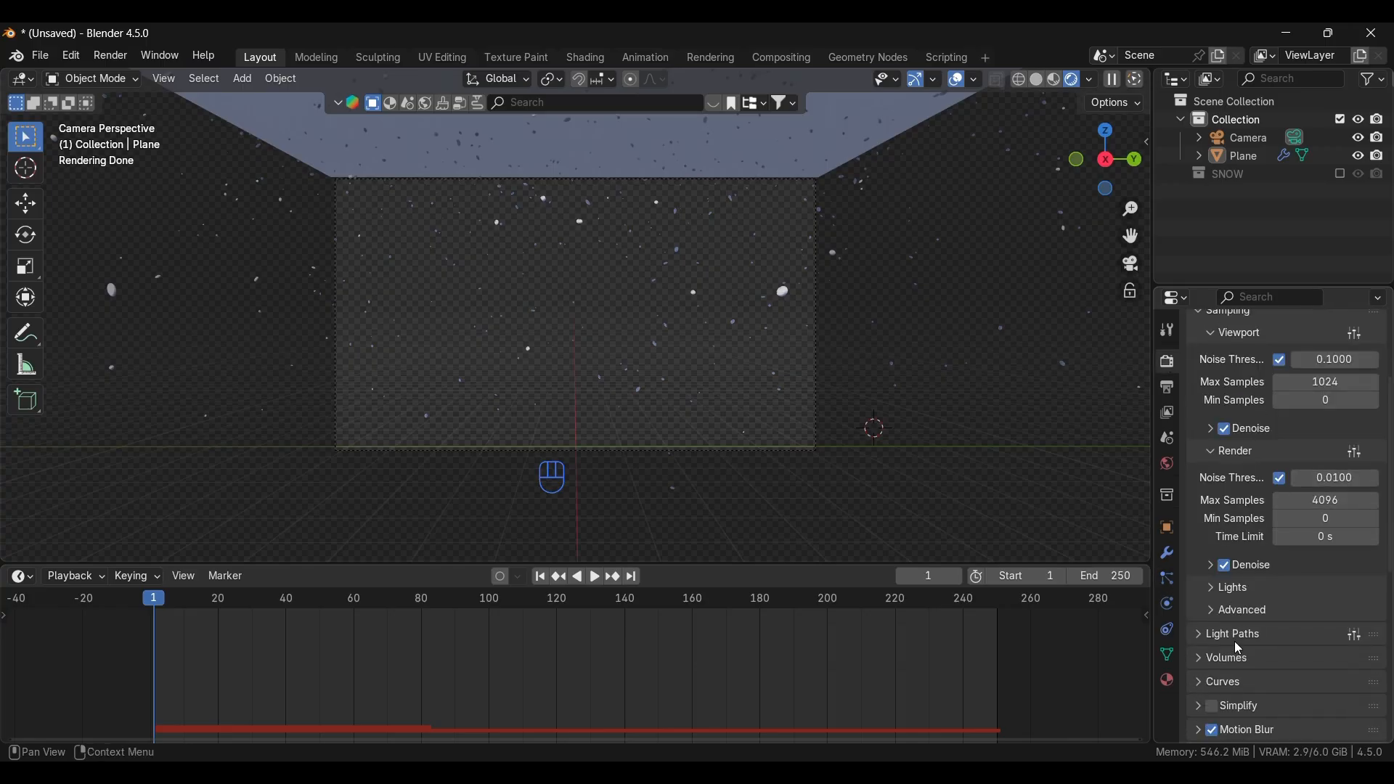
{"action": "scroll", "coordinate": [1240, 645], "scroll_direction": "down", "scroll_amount": 3}
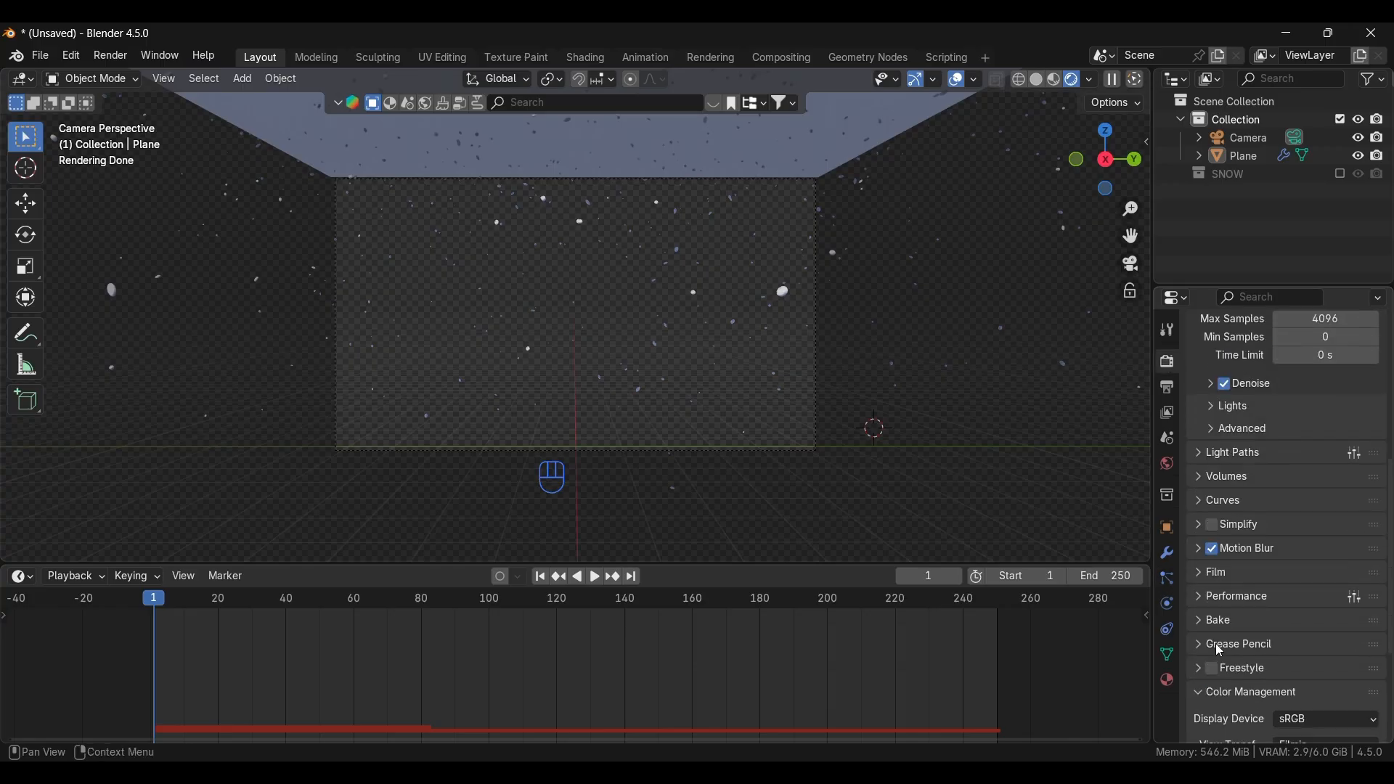
{"action": "scroll", "coordinate": [1229, 579], "scroll_direction": "down", "scroll_amount": 4}
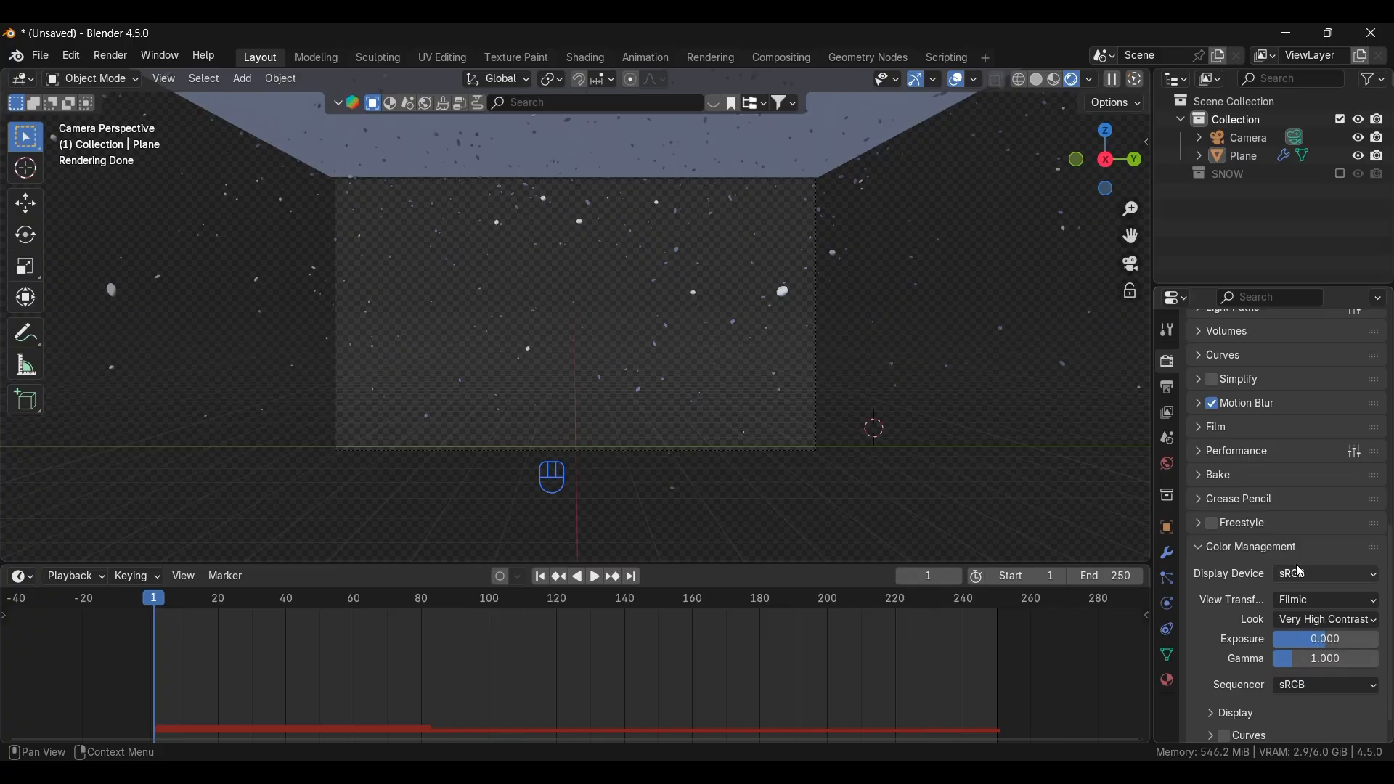
{"action": "scroll", "coordinate": [1299, 612], "scroll_direction": "up", "scroll_amount": 15}
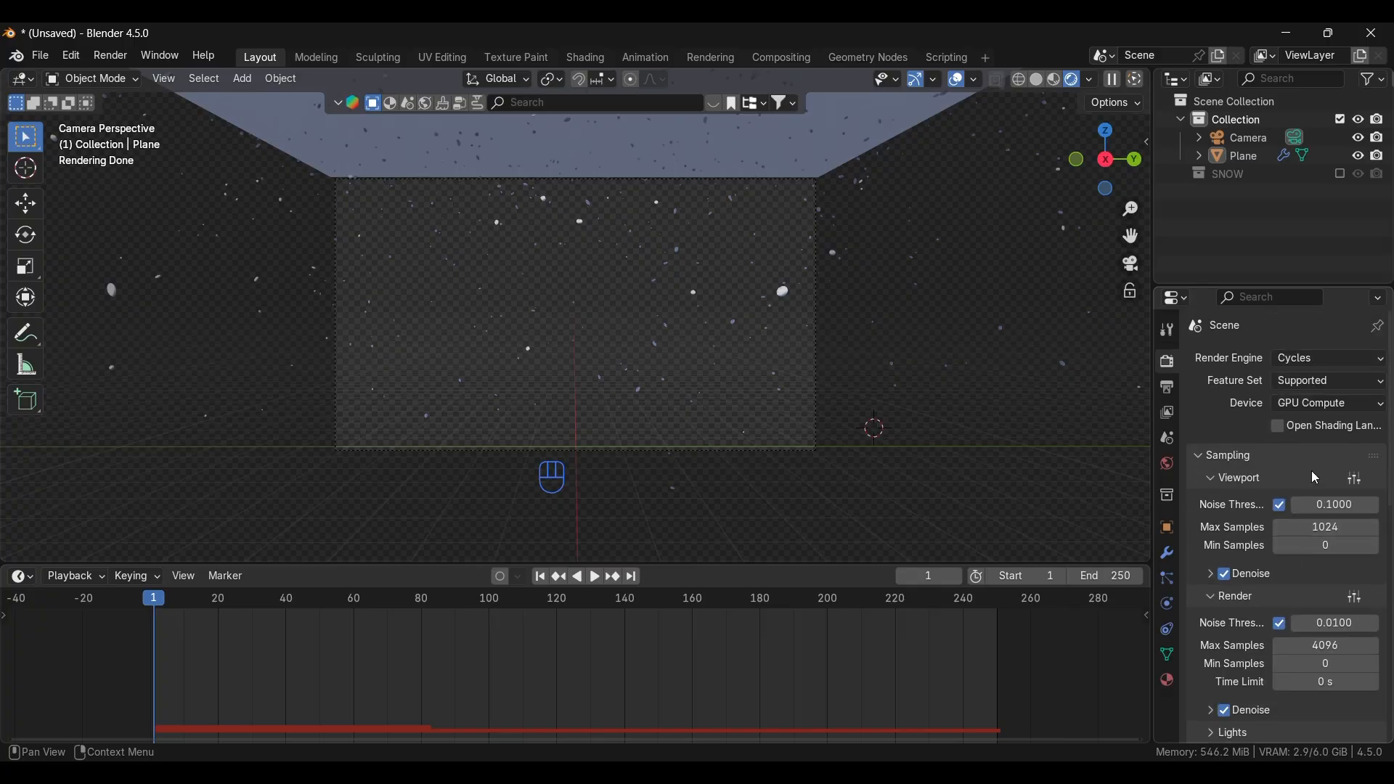
{"action": "scroll", "coordinate": [1271, 579], "scroll_direction": "down", "scroll_amount": 5}
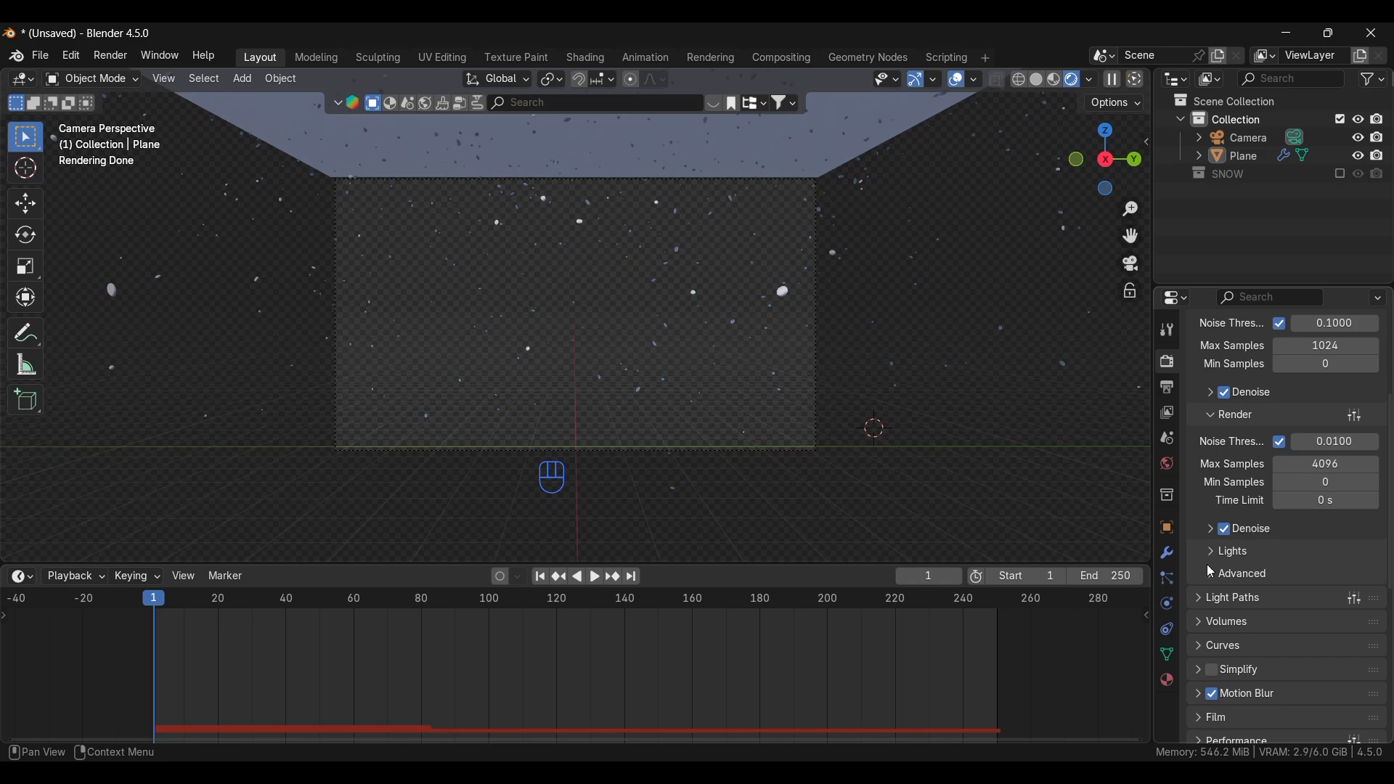
{"action": "scroll", "coordinate": [1220, 566], "scroll_direction": "up", "scroll_amount": 2}
{"action": "left_click", "coordinate": [1327, 419]}
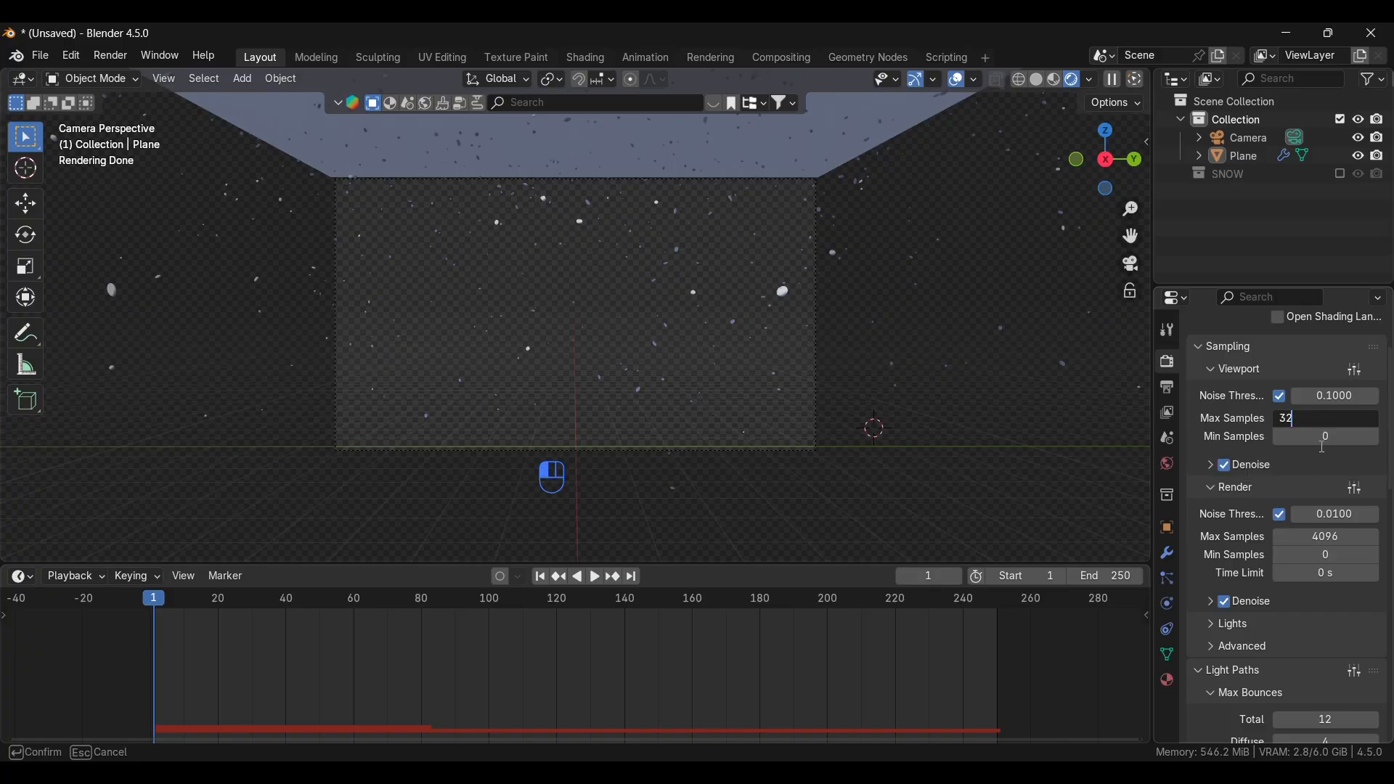
{"action": "type", "text": "32"}
{"action": "key", "text": "Return"}
{"action": "left_click", "coordinate": [1319, 537]}
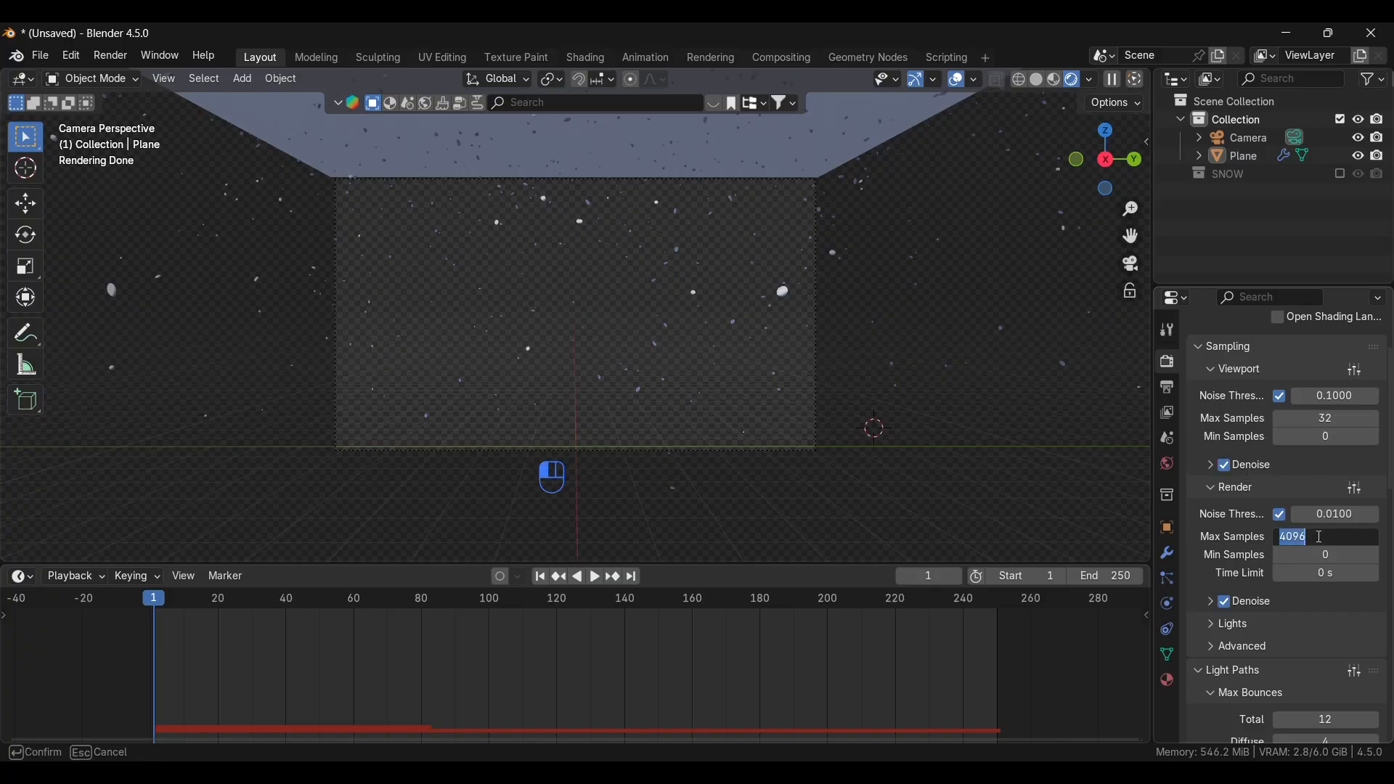
{"action": "type", "text": "45"}
{"action": "key", "text": "Return"}
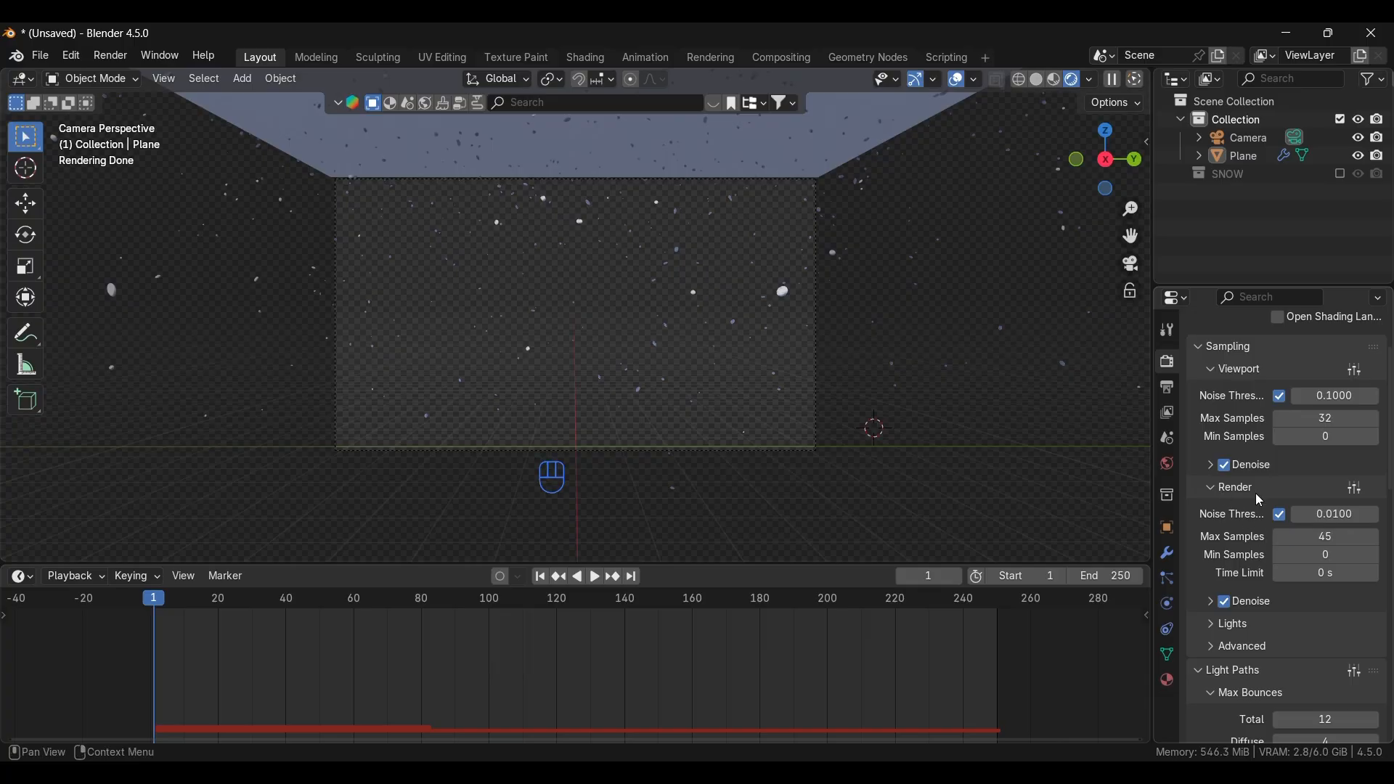
- Set all Light Paths maximum bounces to 0, from Total through Transparent
{"action": "scroll", "coordinate": [1218, 624], "scroll_direction": "down", "scroll_amount": 5}
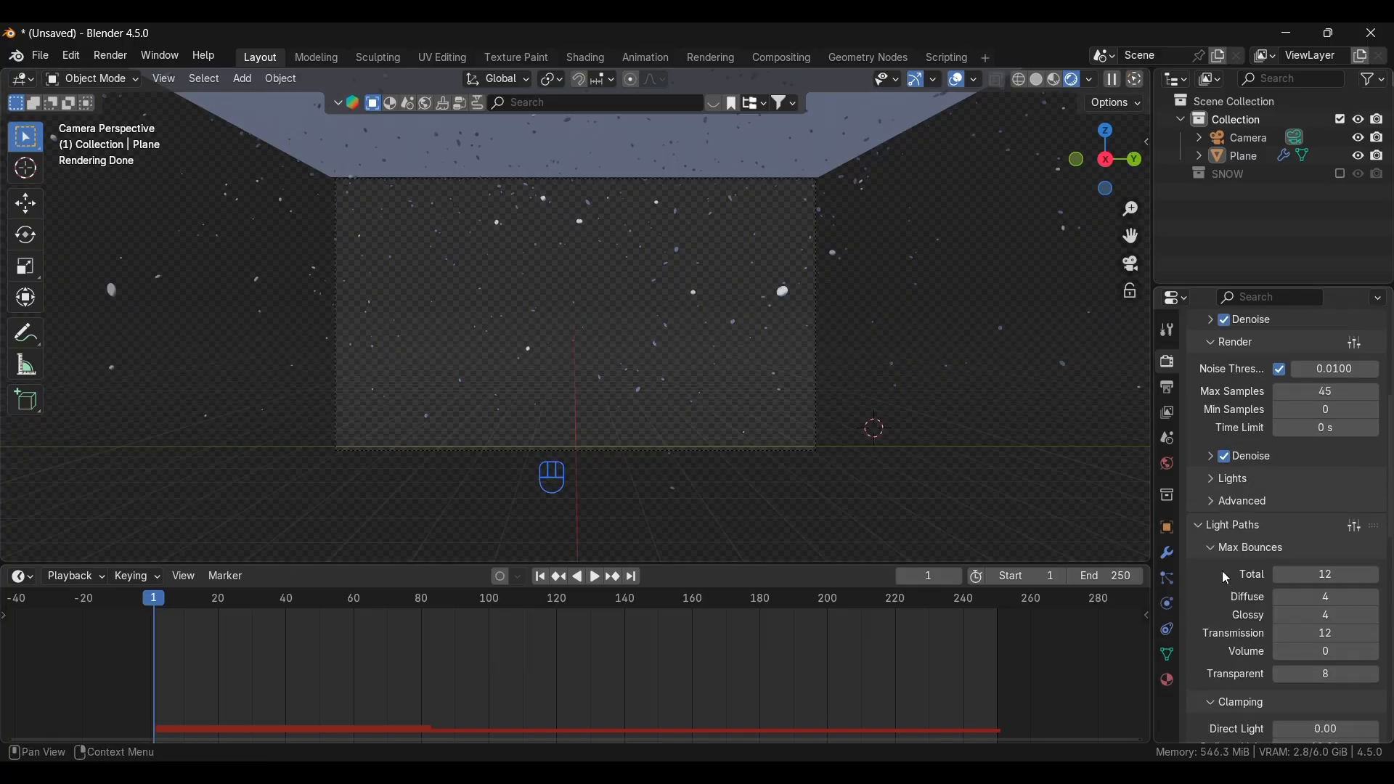
{"action": "left_click", "coordinate": [1214, 530]}
{"action": "left_click", "coordinate": [1213, 530]}
{"action": "left_click_drag", "start_coordinate": [1326, 575], "coordinate": [1303, 618]}
{"action": "left_click_drag", "start_coordinate": [1352, 634], "coordinate": [1349, 680]}
- Set indirect light clamping and Filter Glossy to 0 and disable reflective and refractive caustics
{"action": "scroll", "coordinate": [1348, 679], "scroll_direction": "down", "scroll_amount": 2}
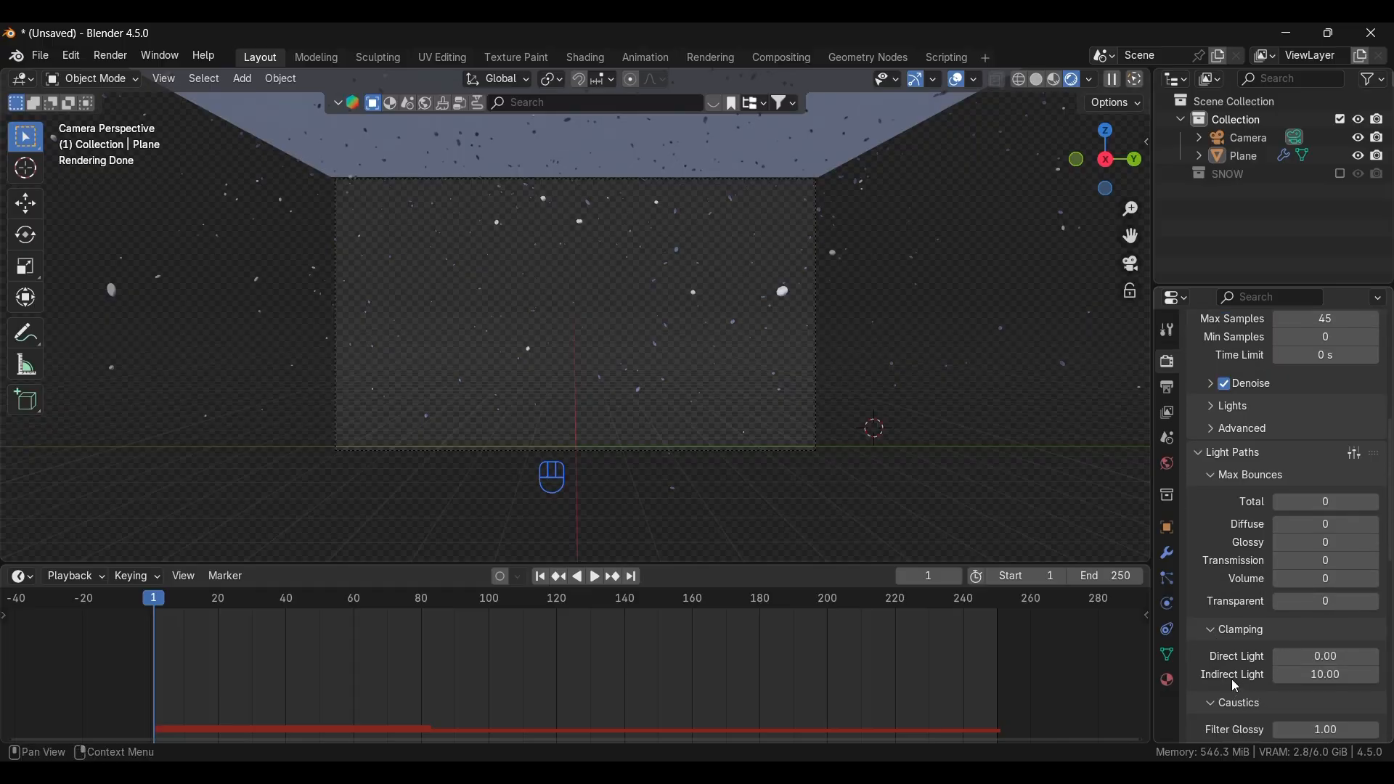
{"action": "mouse_move", "coordinate": [1329, 678]}
{"action": "left_mouse_down"}
{"action": "mouse_move", "coordinate": [1307, 677]}
{"action": "mouse_move", "coordinate": [1329, 677]}
{"action": "left_mouse_up"}
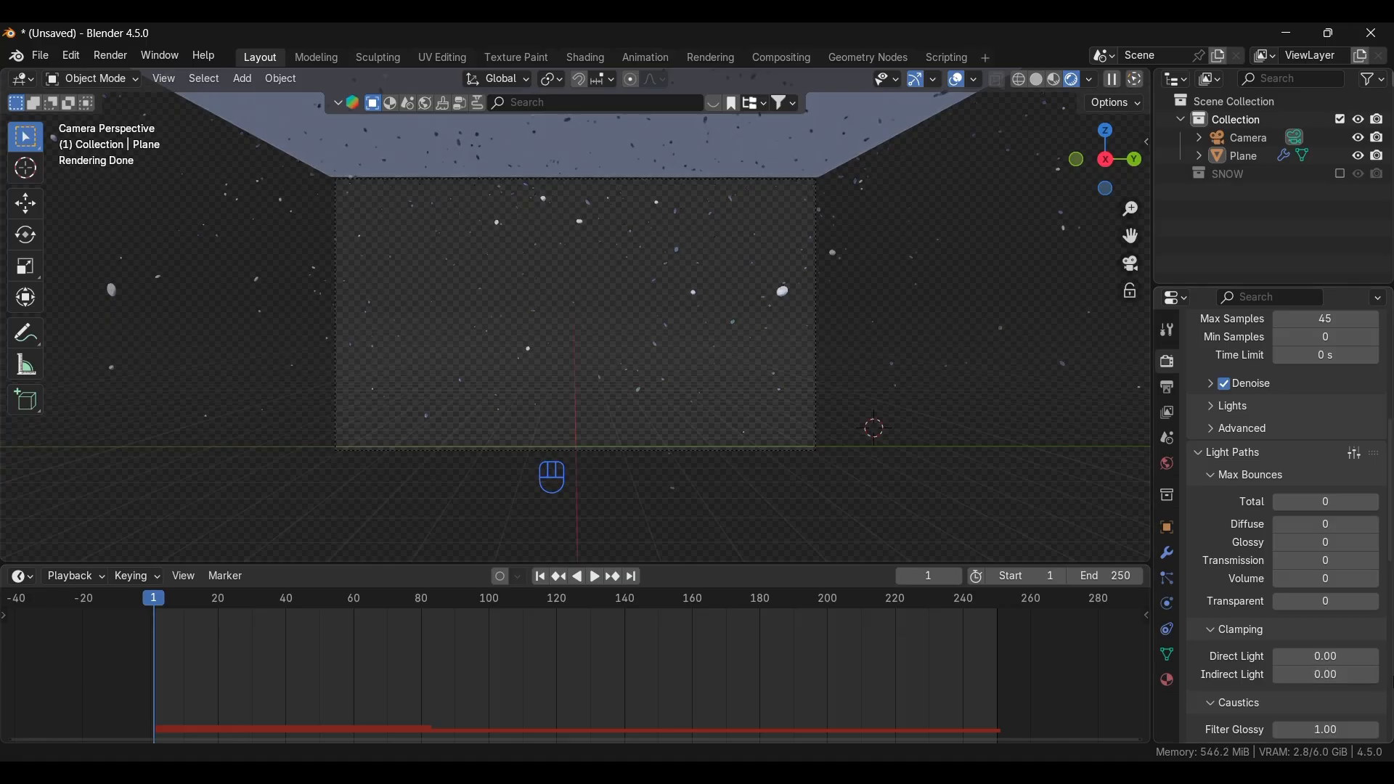
{"action": "scroll", "coordinate": [1331, 684], "scroll_direction": "down", "scroll_amount": 2}
{"action": "scroll", "coordinate": [1331, 683], "scroll_direction": "down", "scroll_amount": 1}
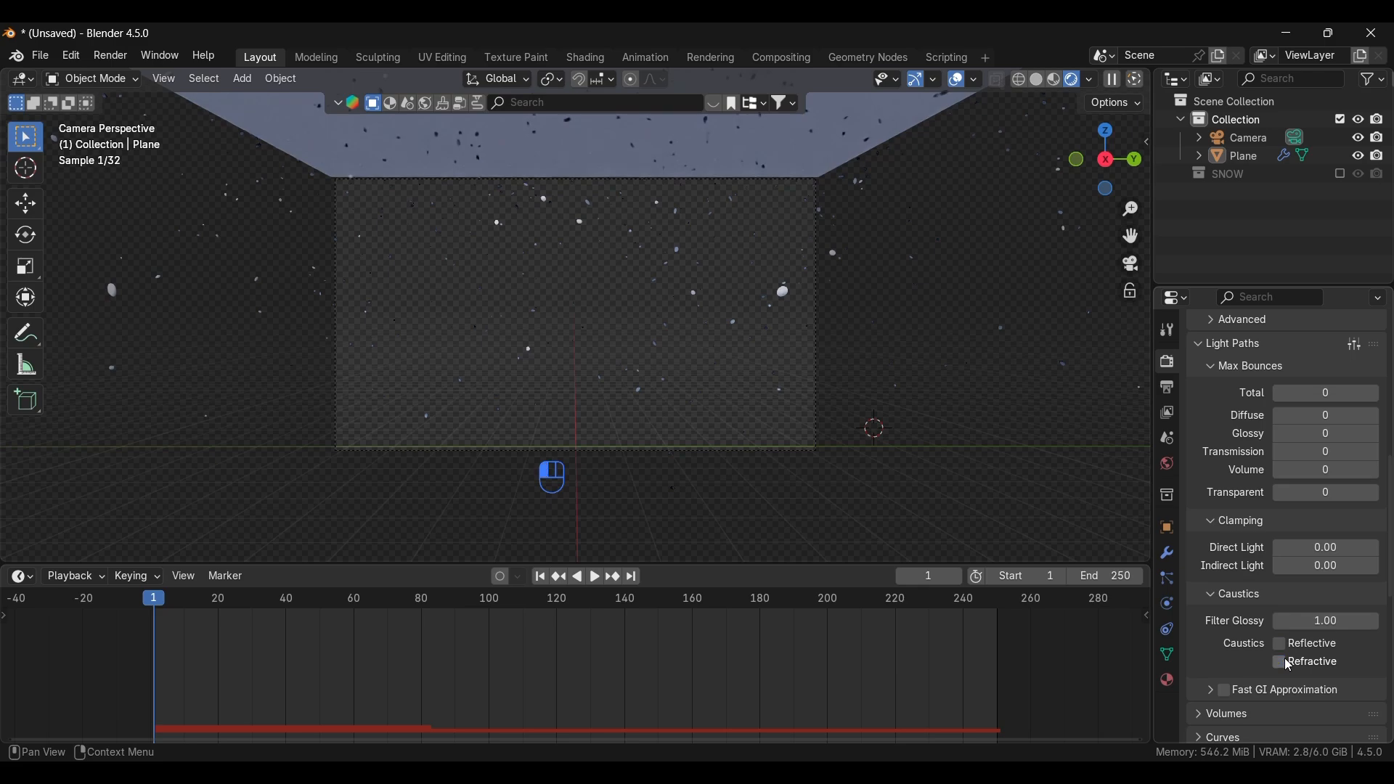
{"action": "left_click_drag", "start_coordinate": [1329, 629], "coordinate": [1303, 629]}
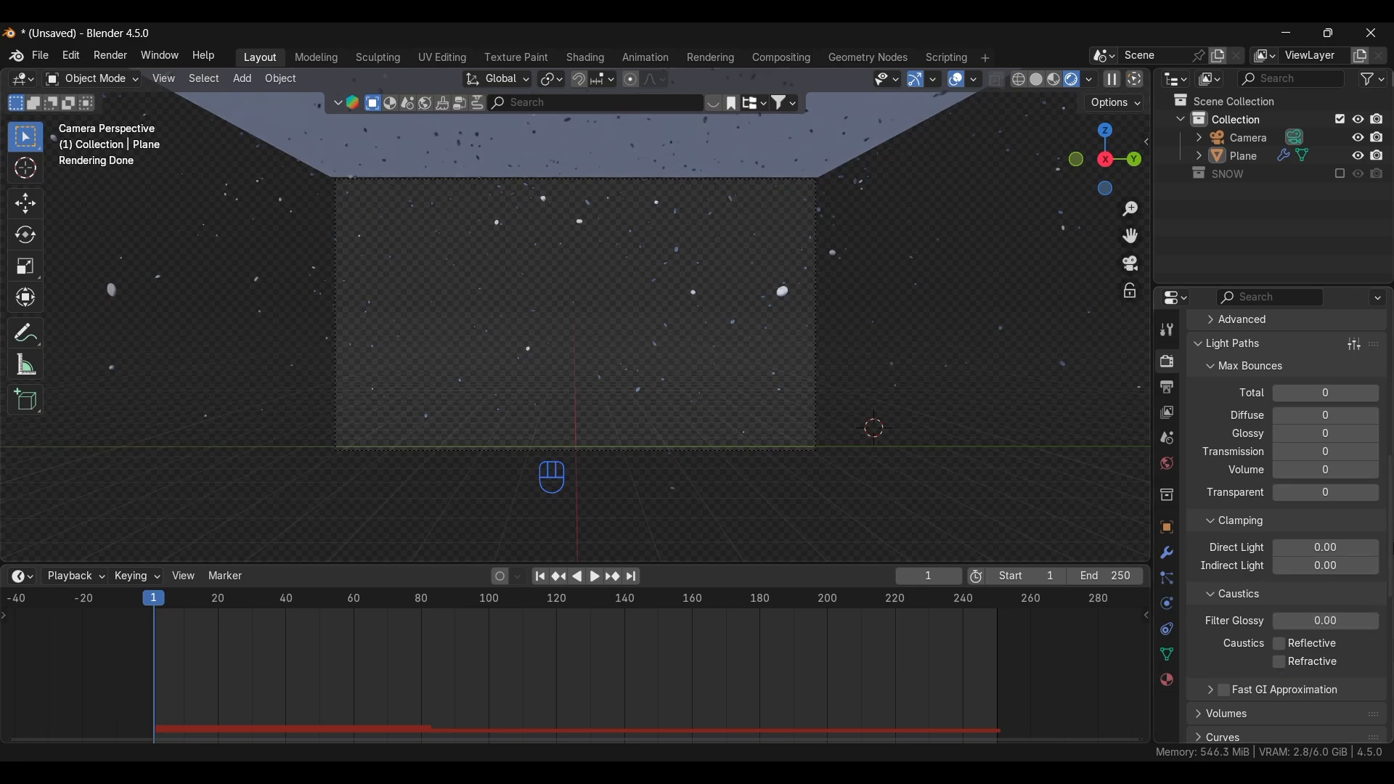
- Examine the output resolution, frame range, save folder and file format settings
{"action": "left_click", "coordinate": [1166, 390]}
{"action": "scroll", "coordinate": [1288, 424], "scroll_direction": "up", "scroll_amount": 8}
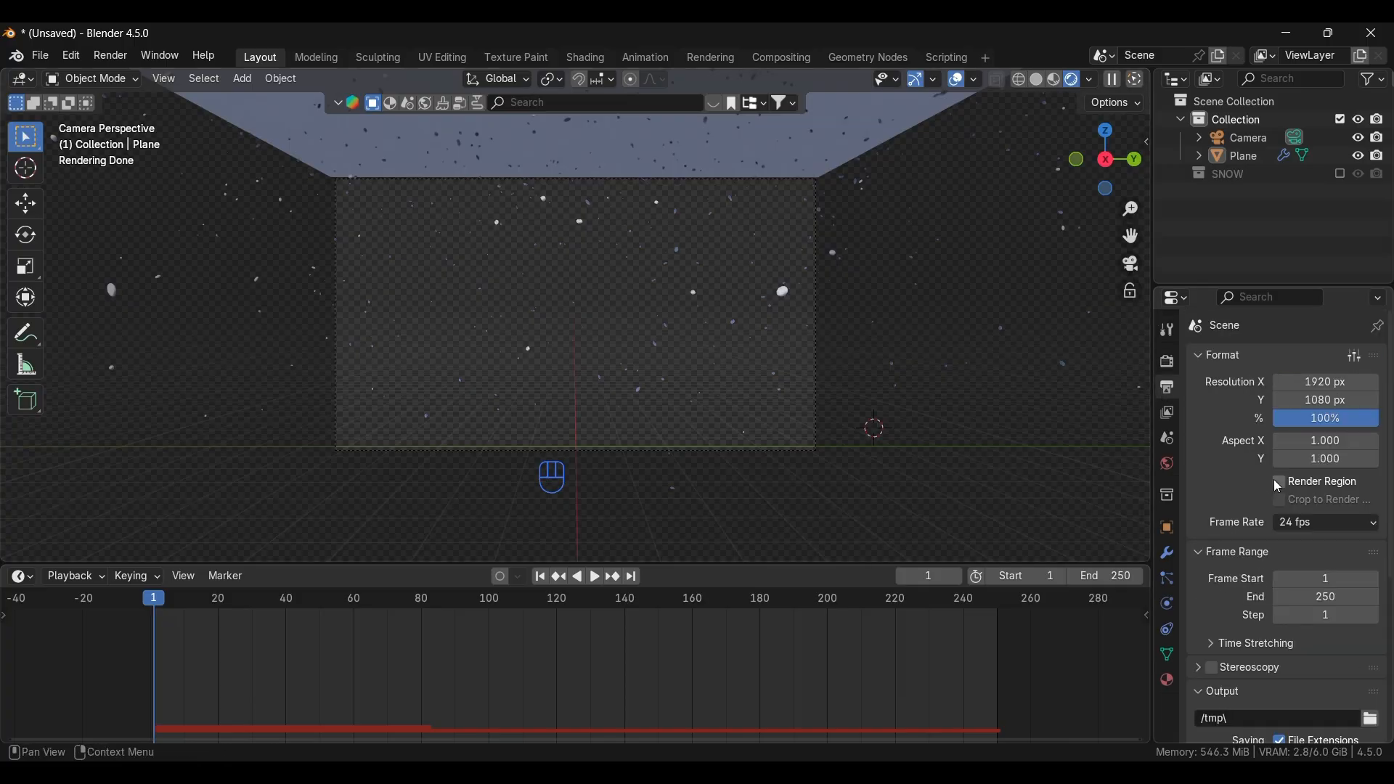
{"action": "scroll", "coordinate": [1320, 406], "scroll_direction": "down", "scroll_amount": 5}
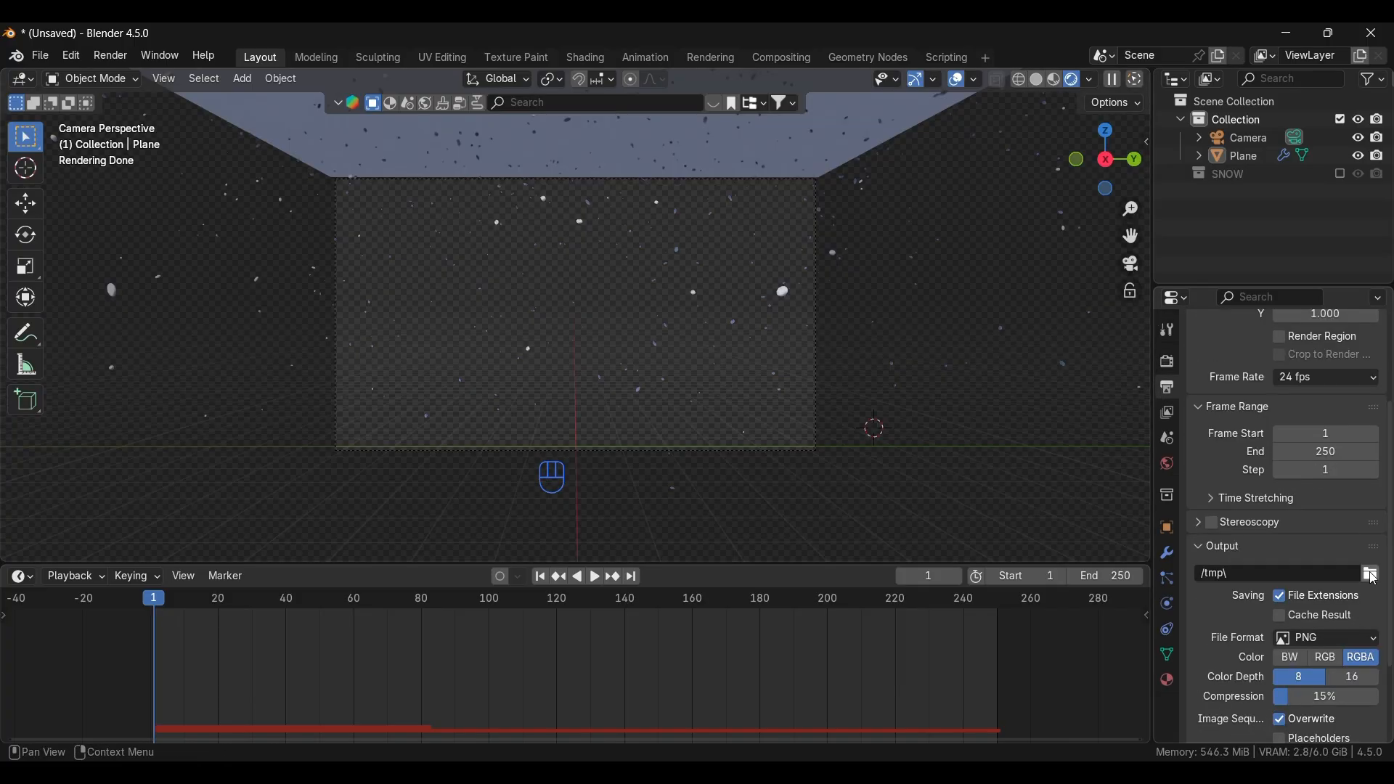
{"action": "left_click", "coordinate": [1370, 573]}
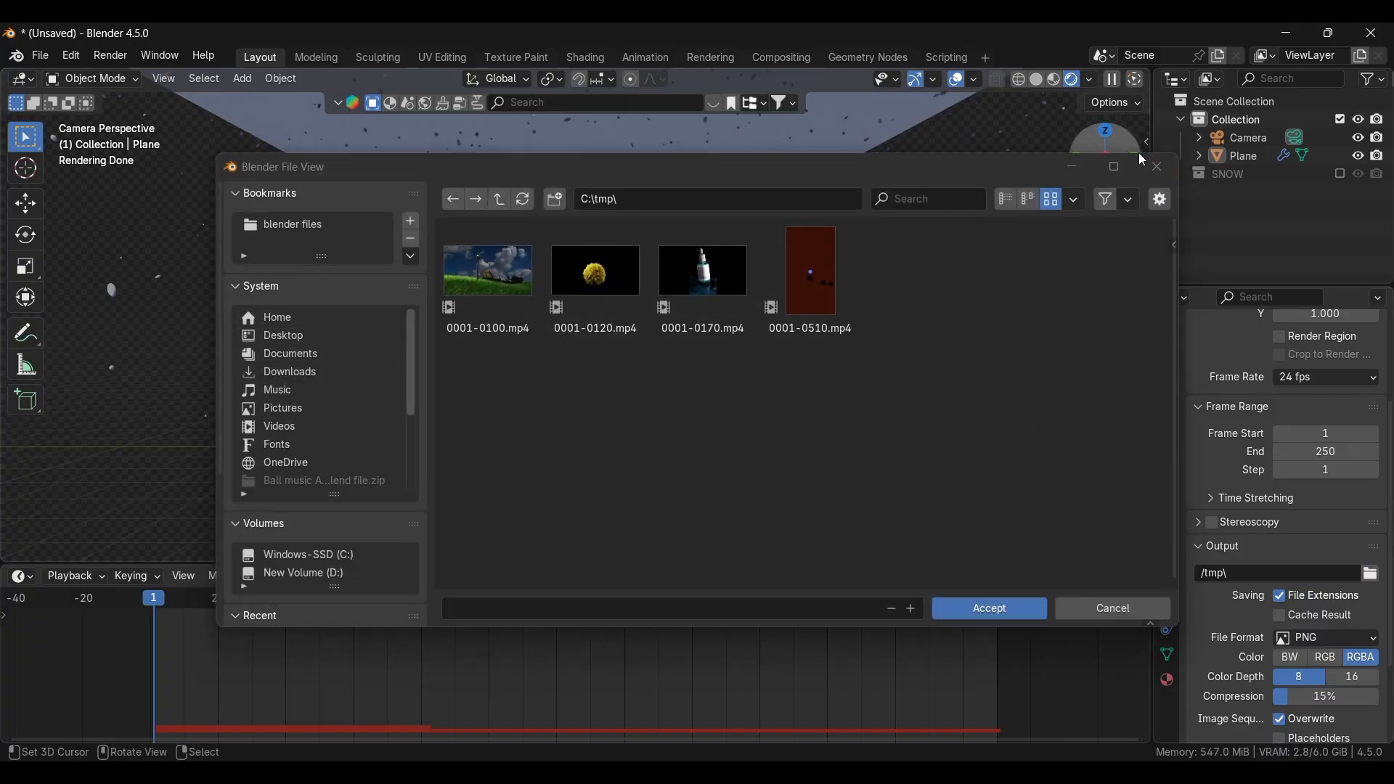
{"action": "left_click", "coordinate": [1158, 169]}
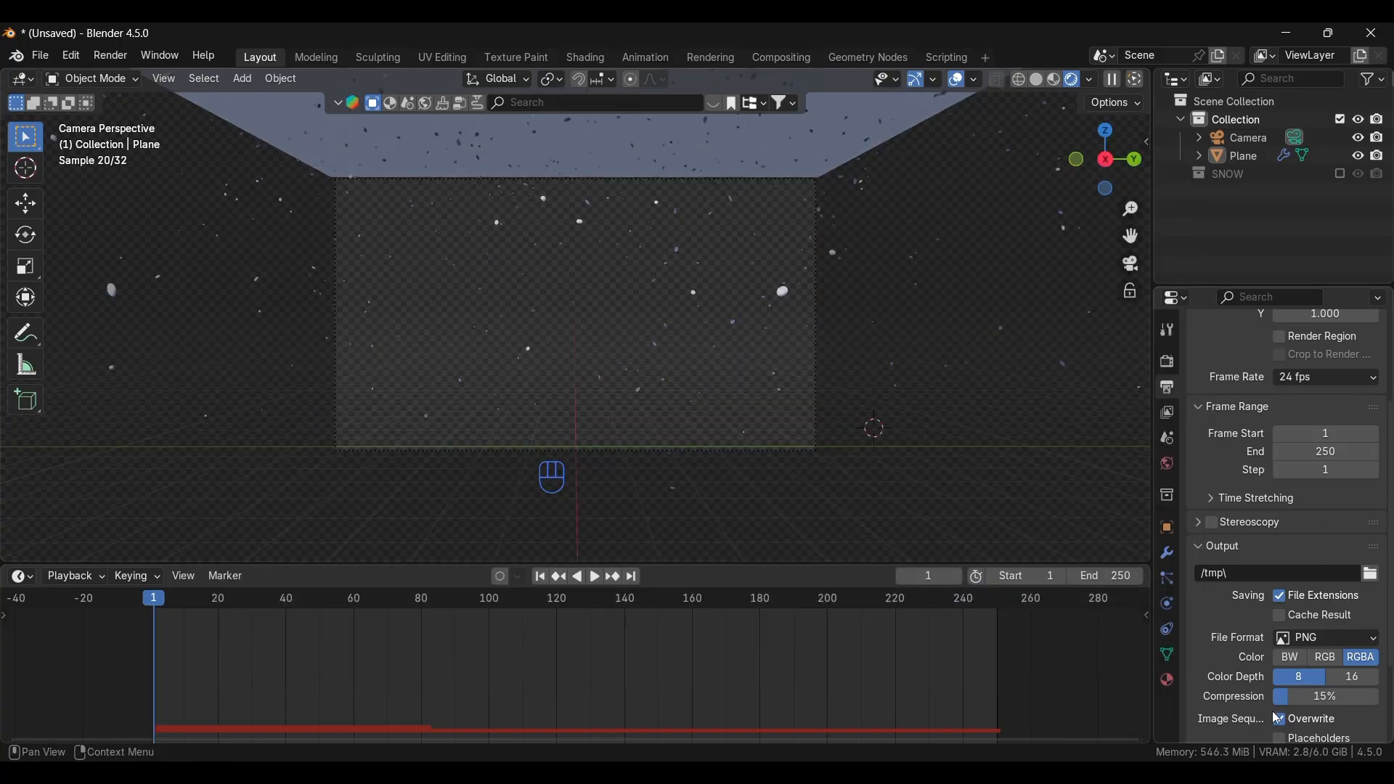
{"action": "scroll", "coordinate": [1280, 732], "scroll_direction": "down", "scroll_amount": 2}
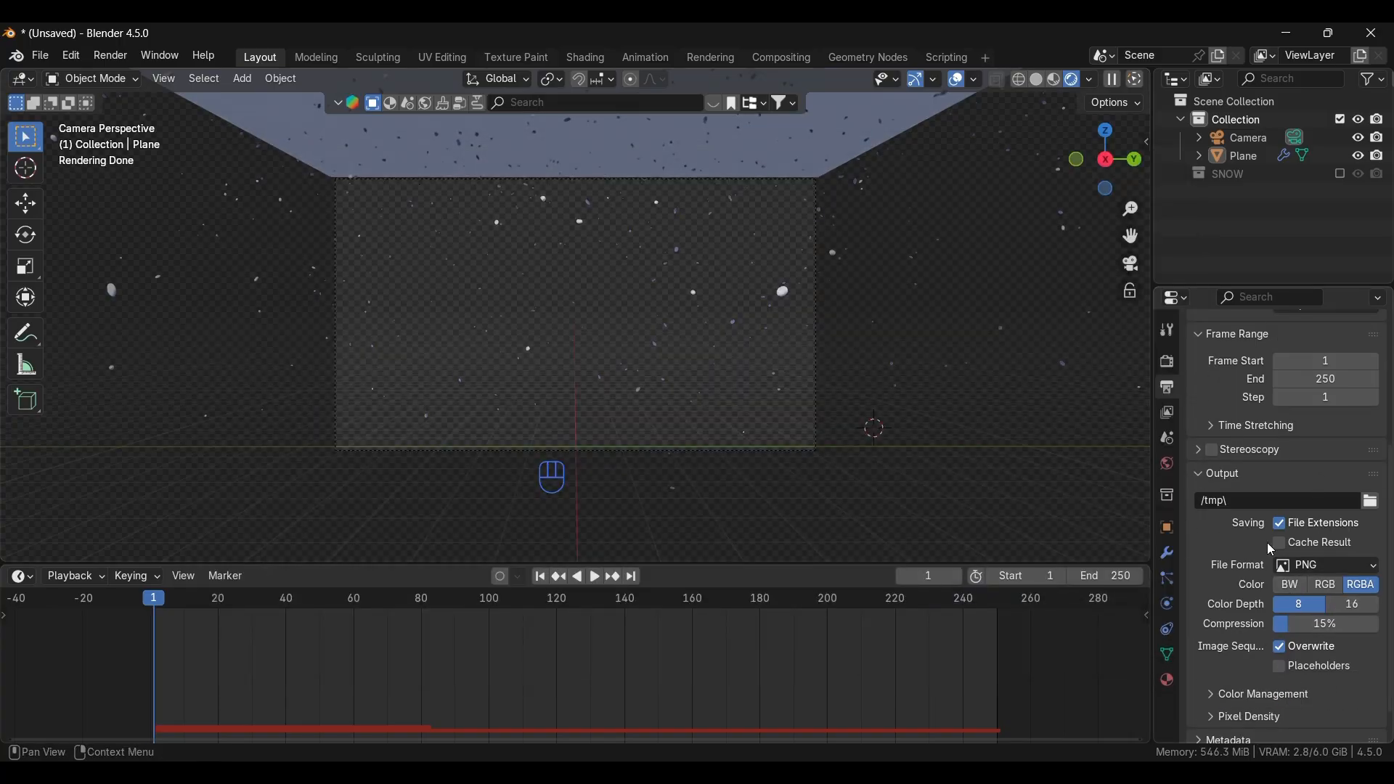
{"action": "left_click", "coordinate": [1304, 576]}
{"action": "scroll", "coordinate": [1327, 631], "scroll_direction": "down", "scroll_amount": 1}
- Start rendering the full snow animation
{"action": "scroll", "coordinate": [1003, 408], "scroll_direction": "up", "scroll_amount": 1}
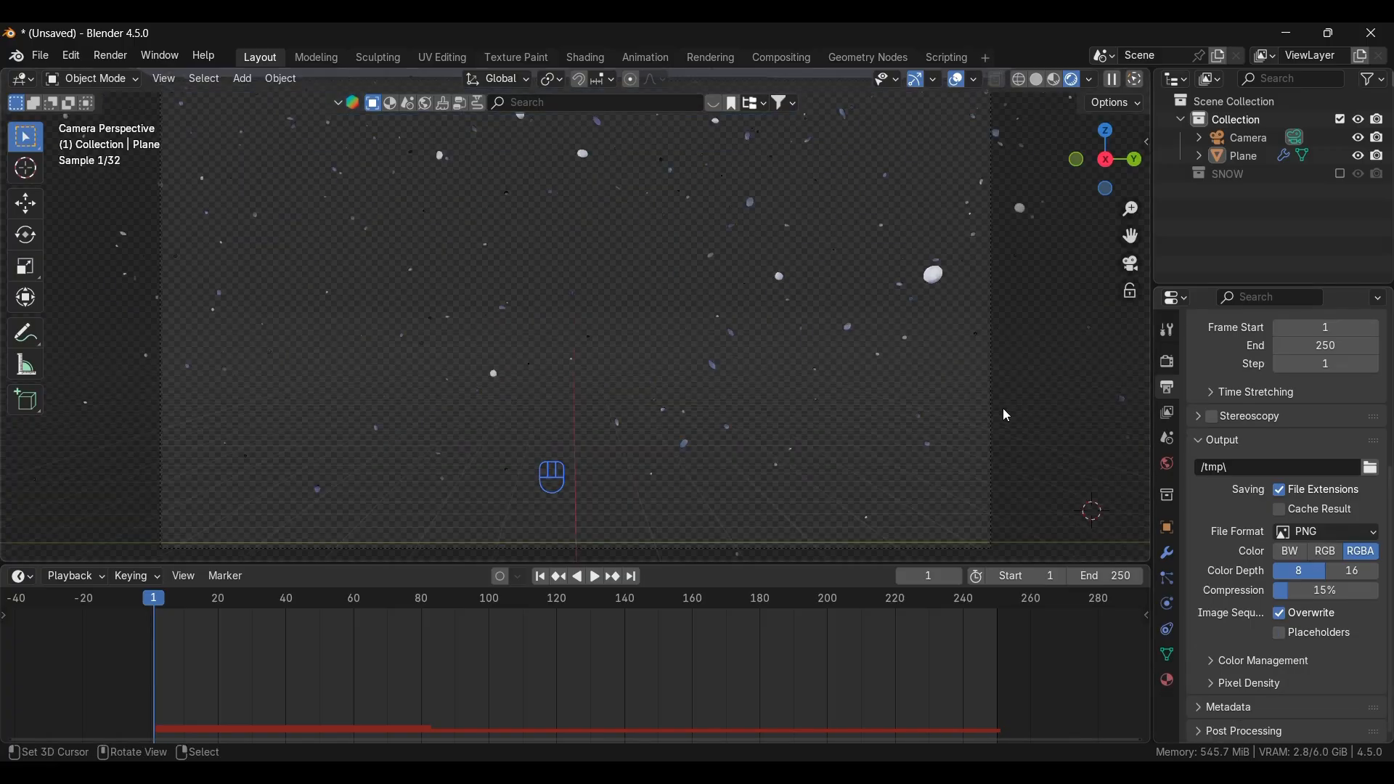
{"action": "scroll", "coordinate": [974, 405], "scroll_direction": "up", "scroll_amount": 1}
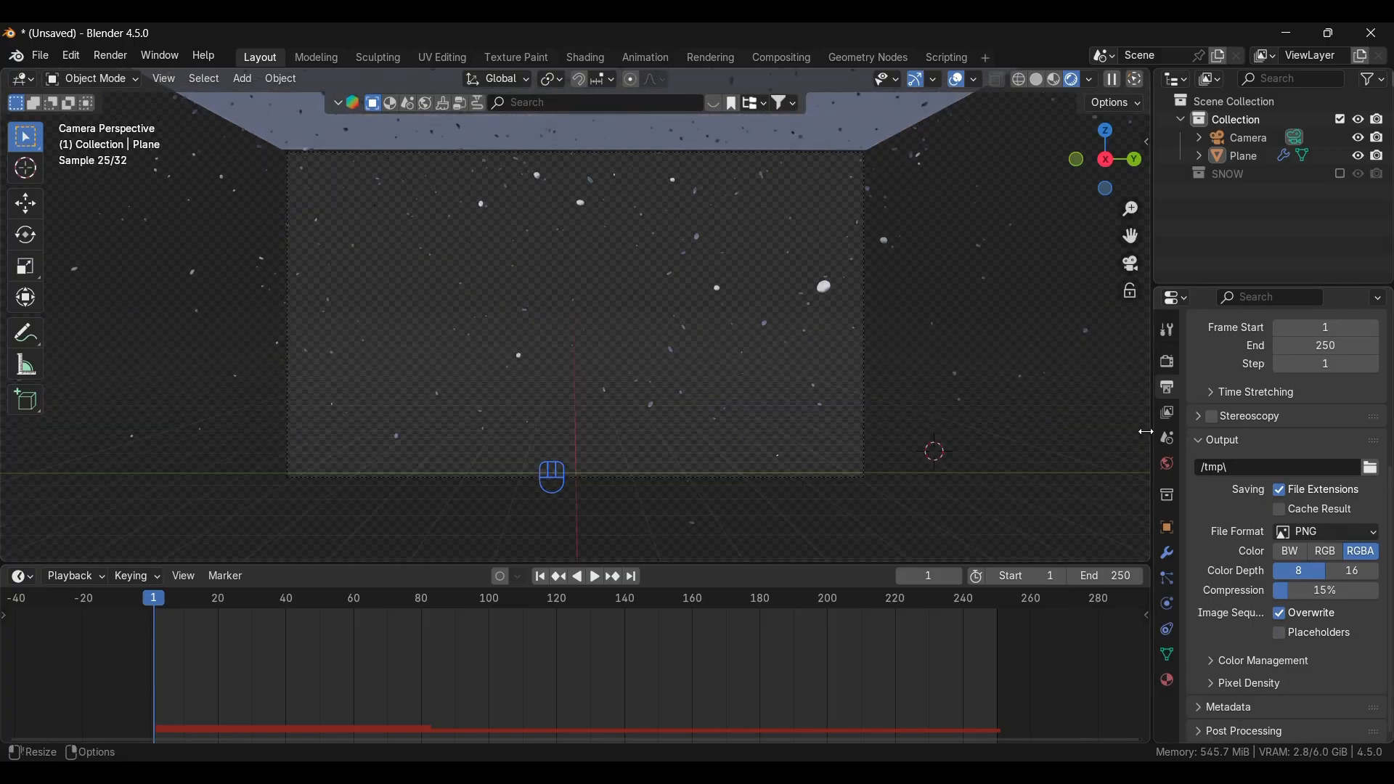
{"action": "left_click", "coordinate": [109, 57]}
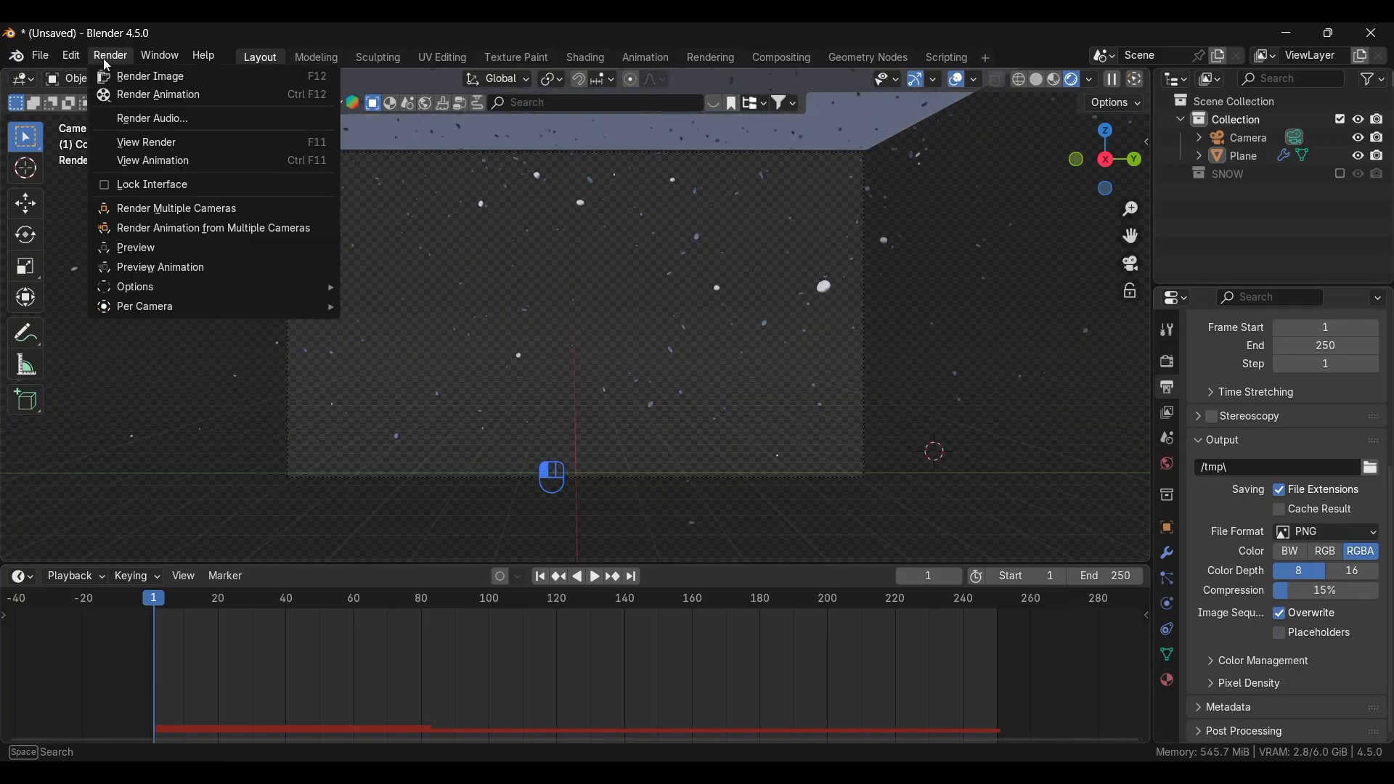
{"action": "left_click", "coordinate": [158, 98]}
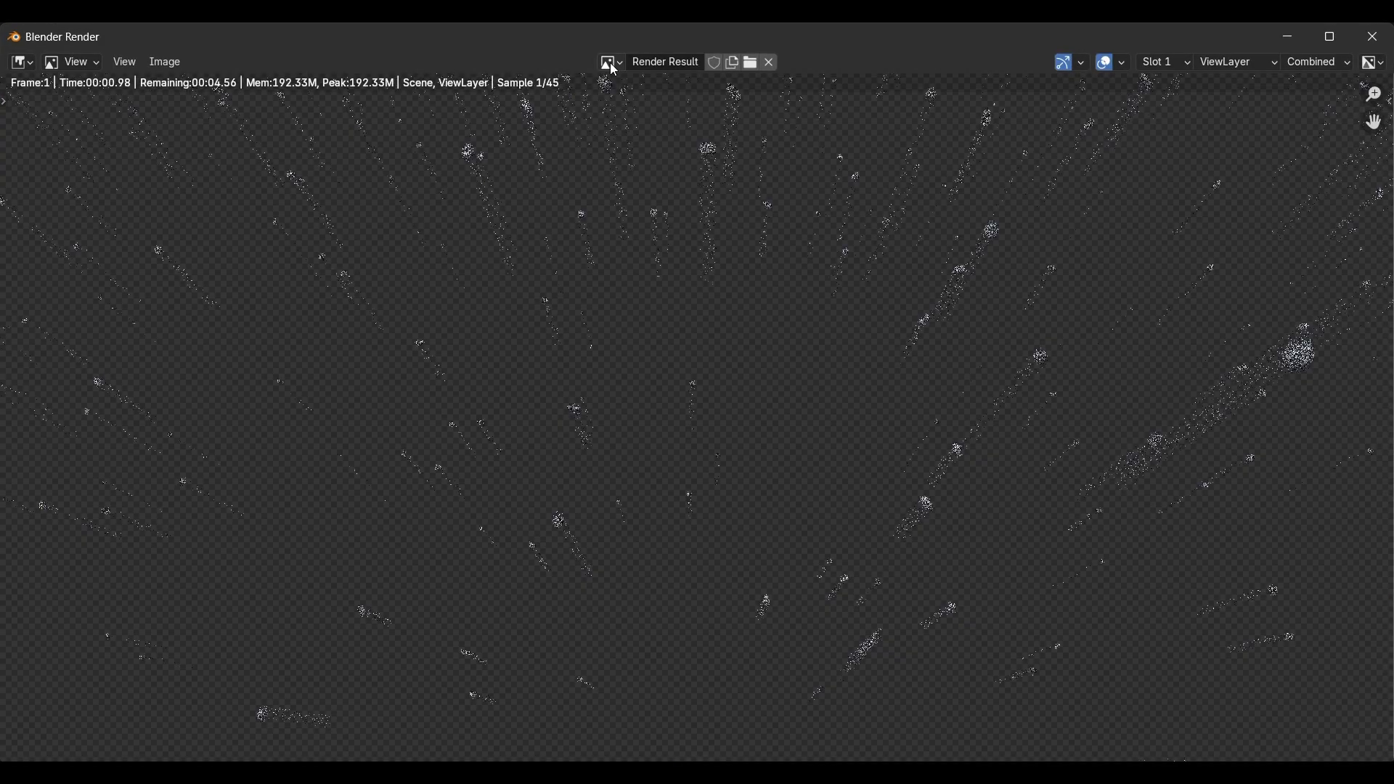